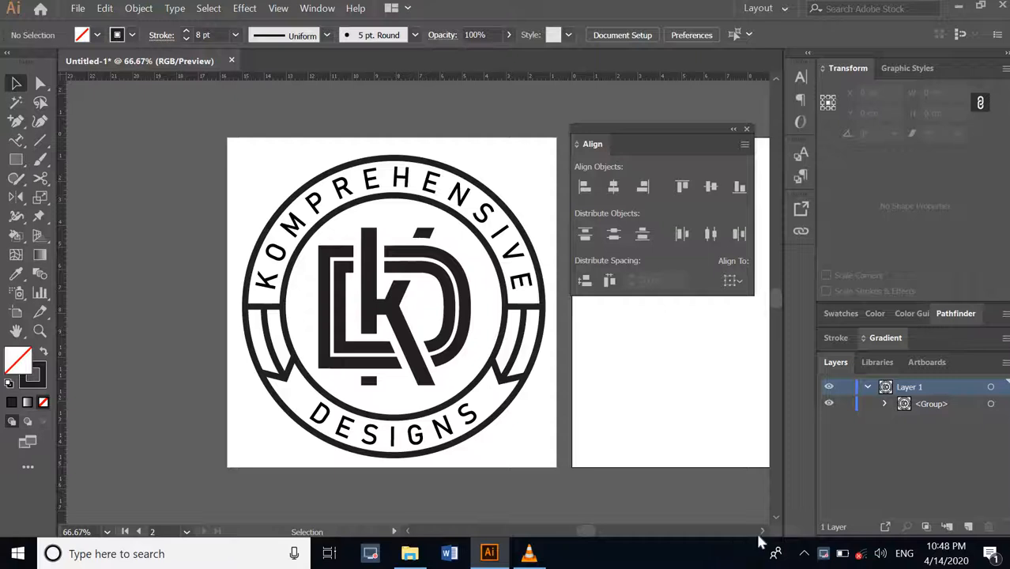
scroll(763, 532, right, 8)
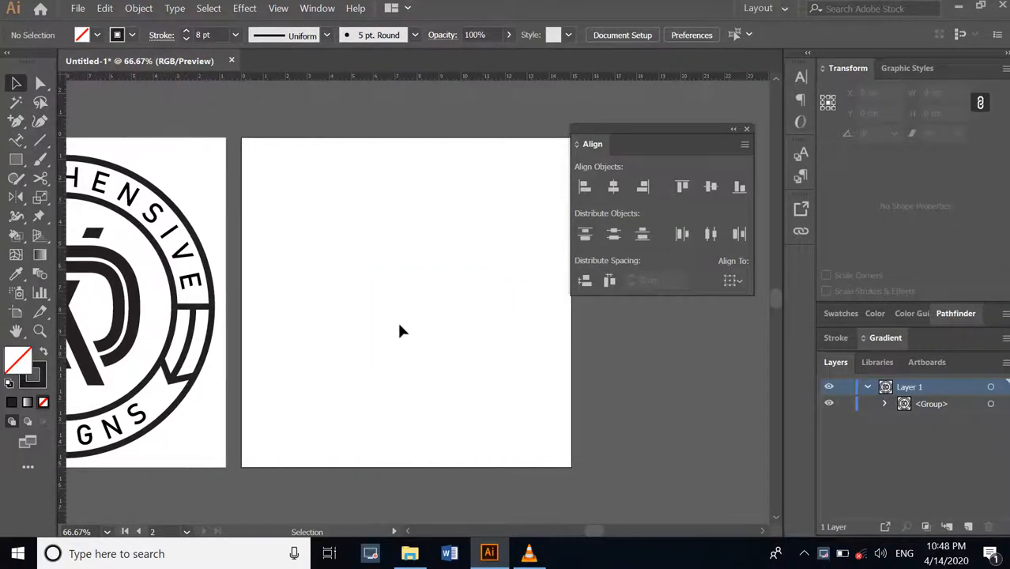
click(939, 368)
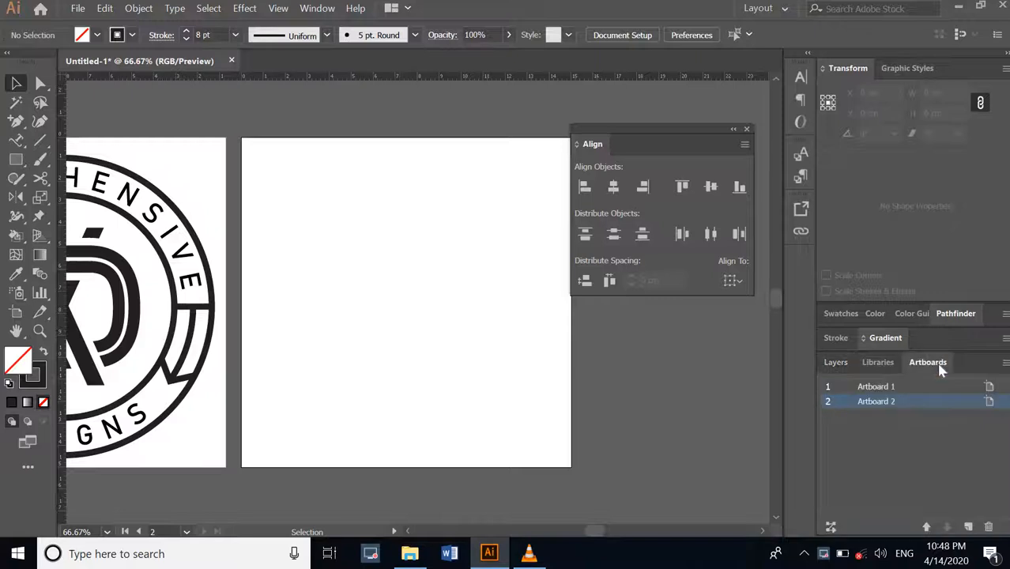
click(967, 528)
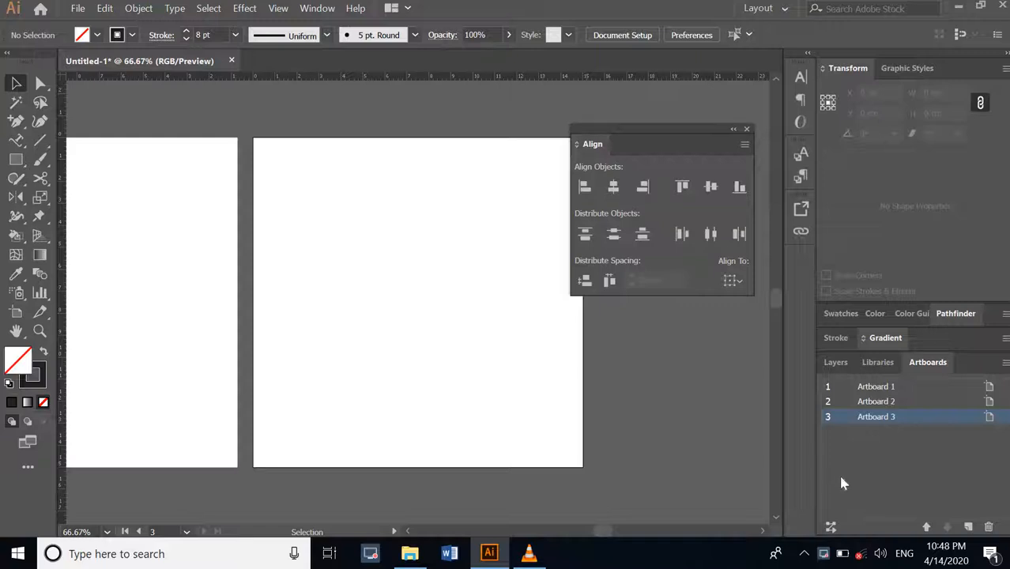
click(989, 527)
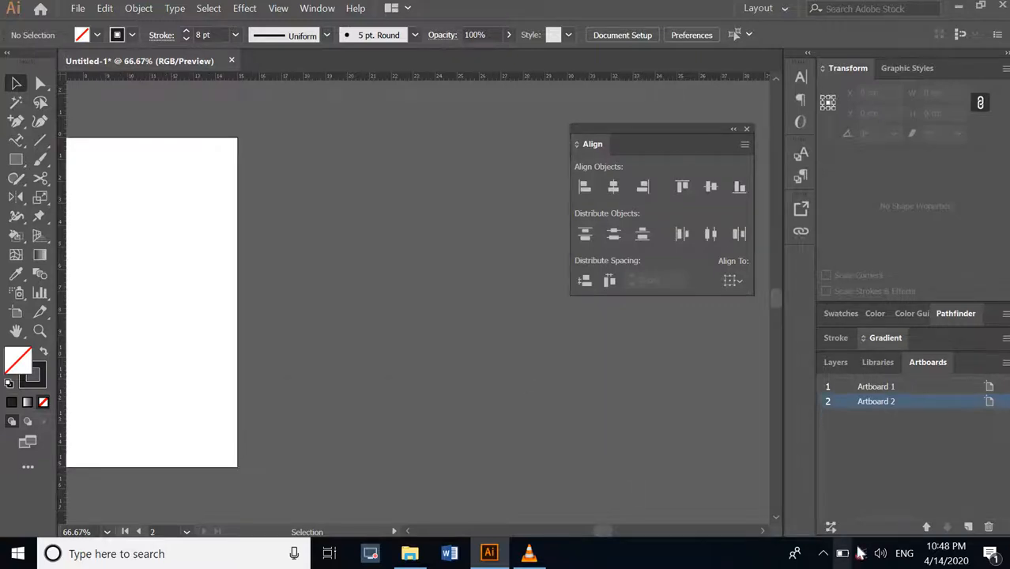
Close the floating Align window to clear the space around the empty second artboard
click(408, 531)
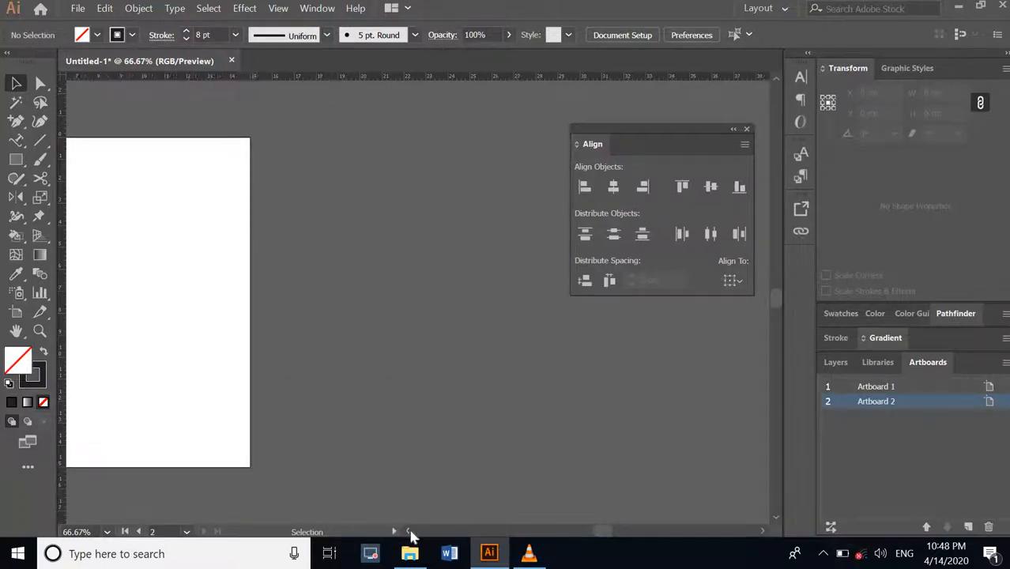
click(408, 532)
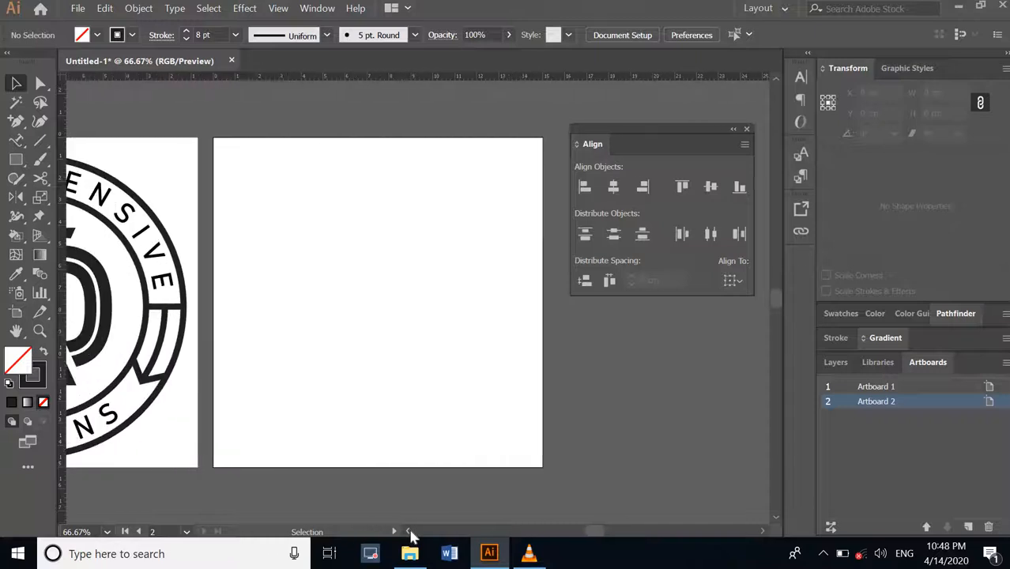
click(763, 533)
click(408, 531)
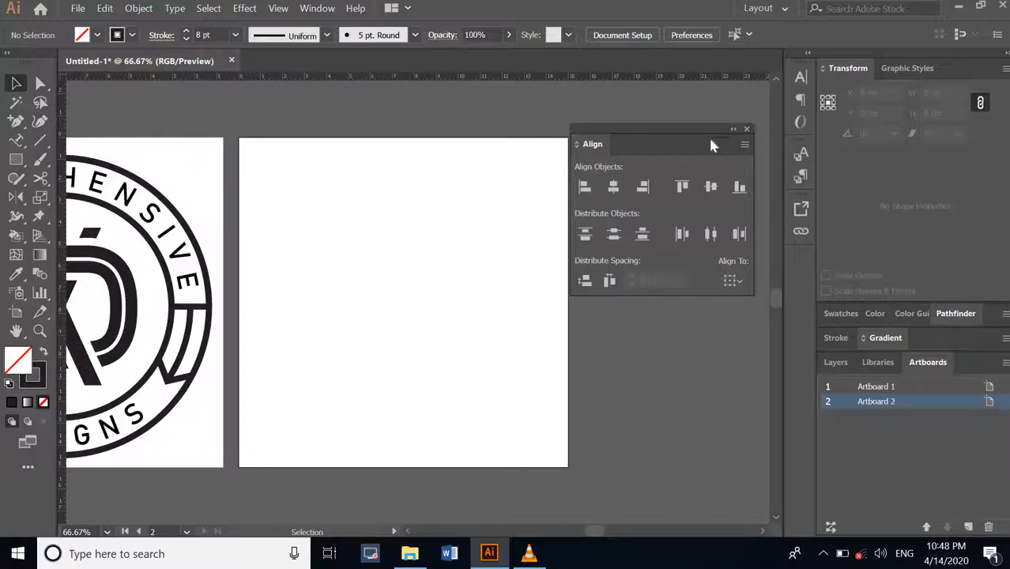
click(746, 130)
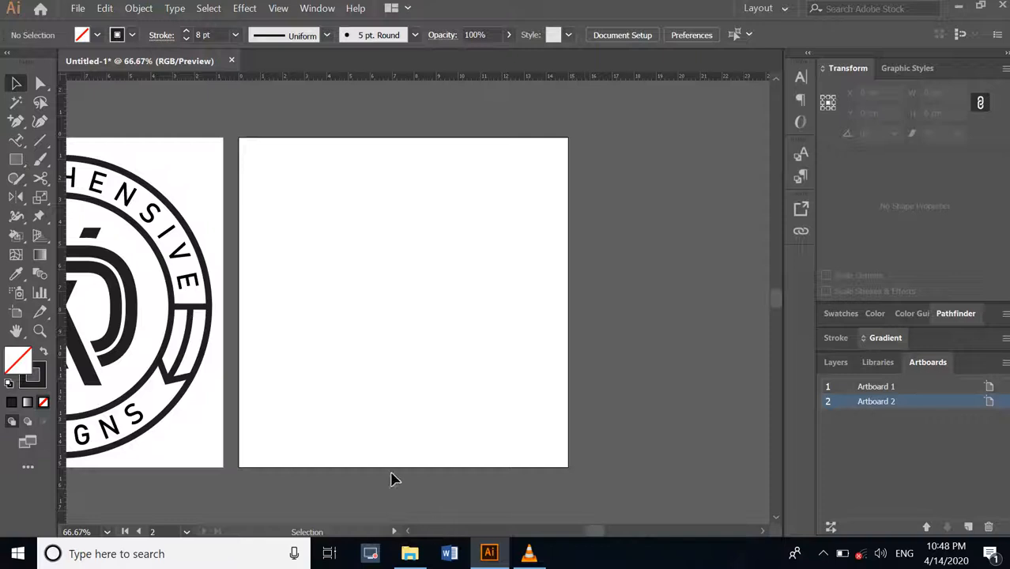
Draw an unfilled circle about 12.5 cm in diameter on the second artboard and move it to the artboard's centre
click(16, 161)
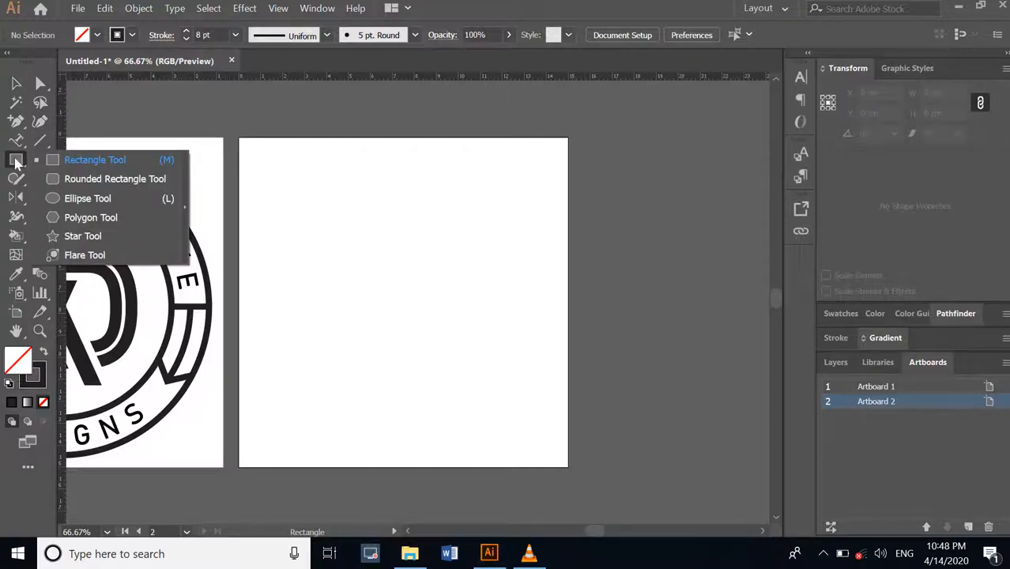
click(79, 198)
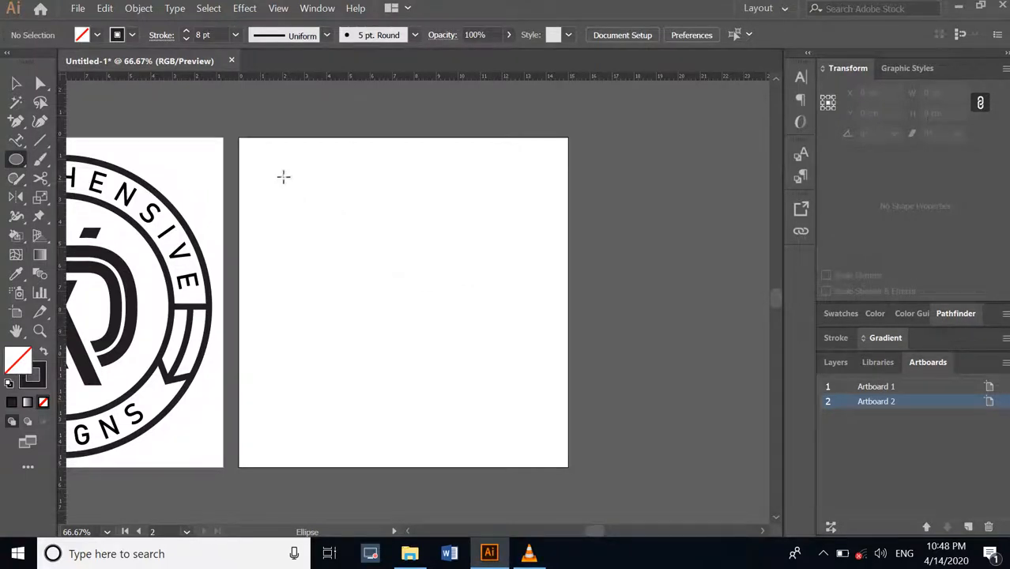
drag(287, 175, 521, 450)
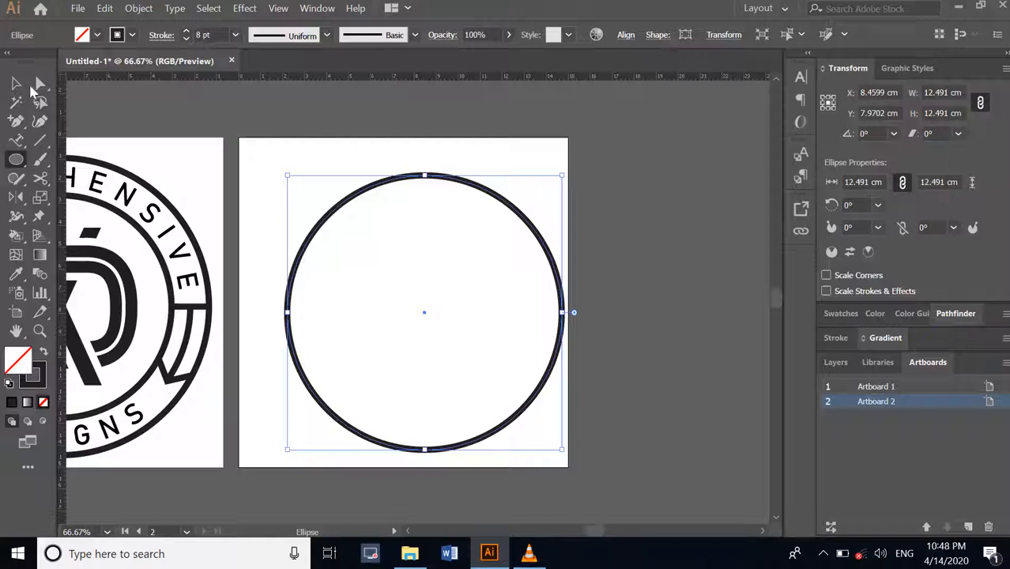
click(16, 83)
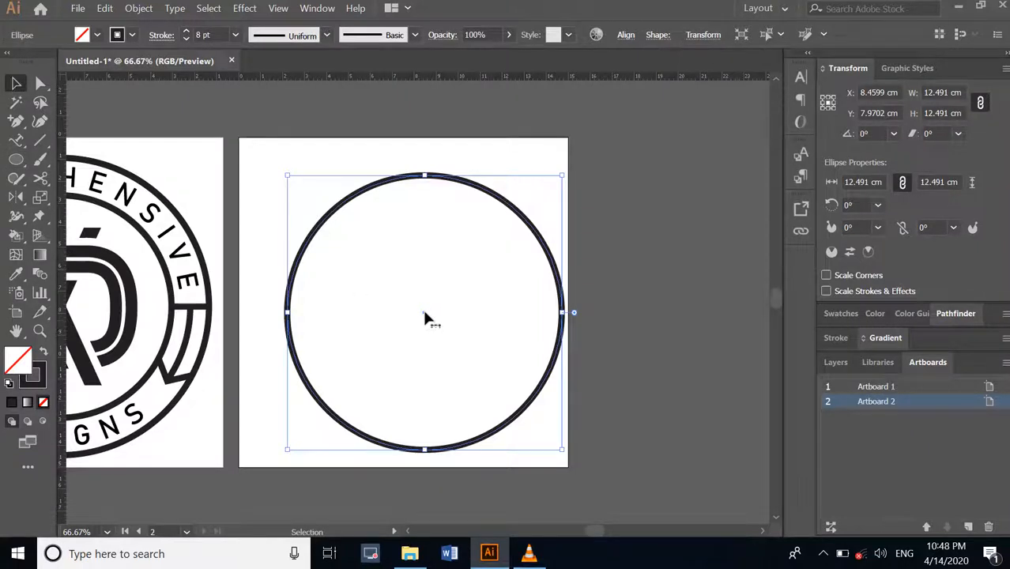
drag(424, 312, 406, 301)
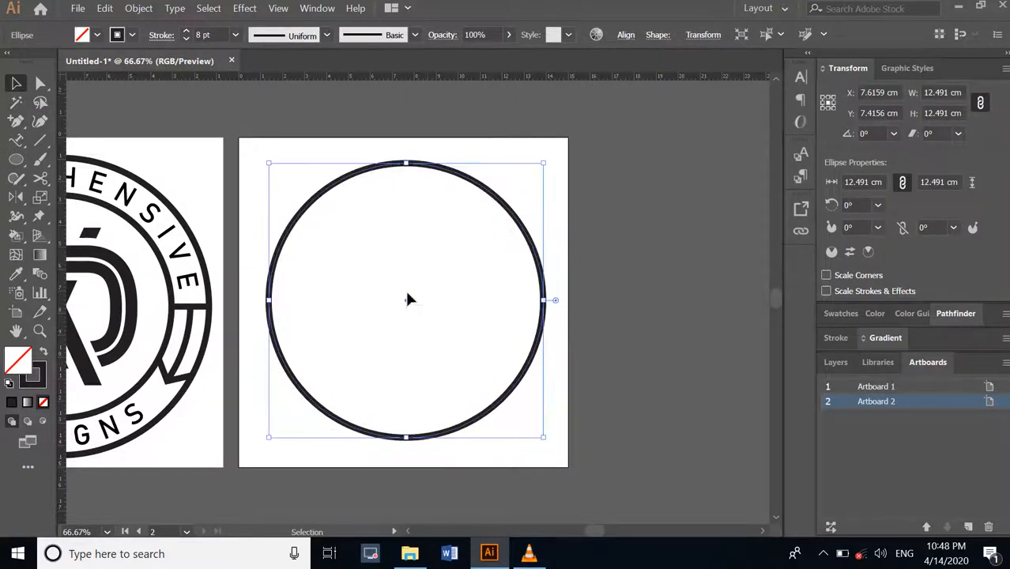
Draw an unfilled square about 6.7 cm on each side, centred inside the circle
click(19, 160)
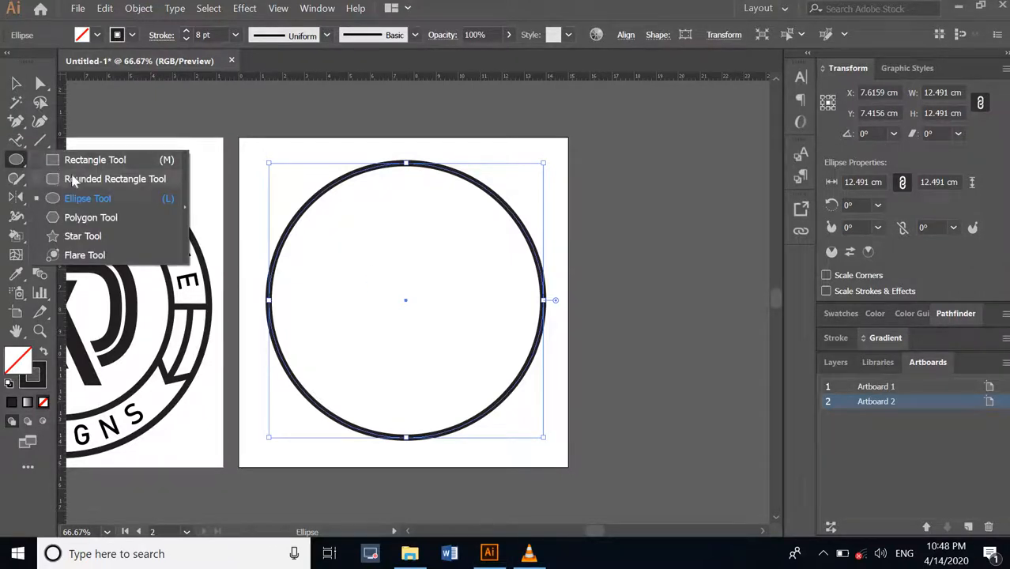
click(93, 162)
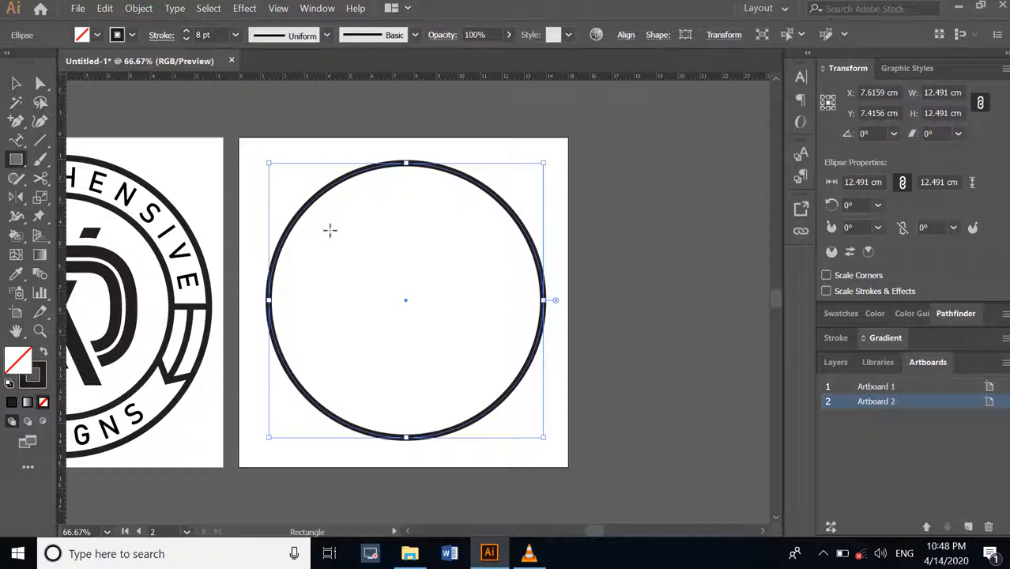
drag(330, 228, 460, 374)
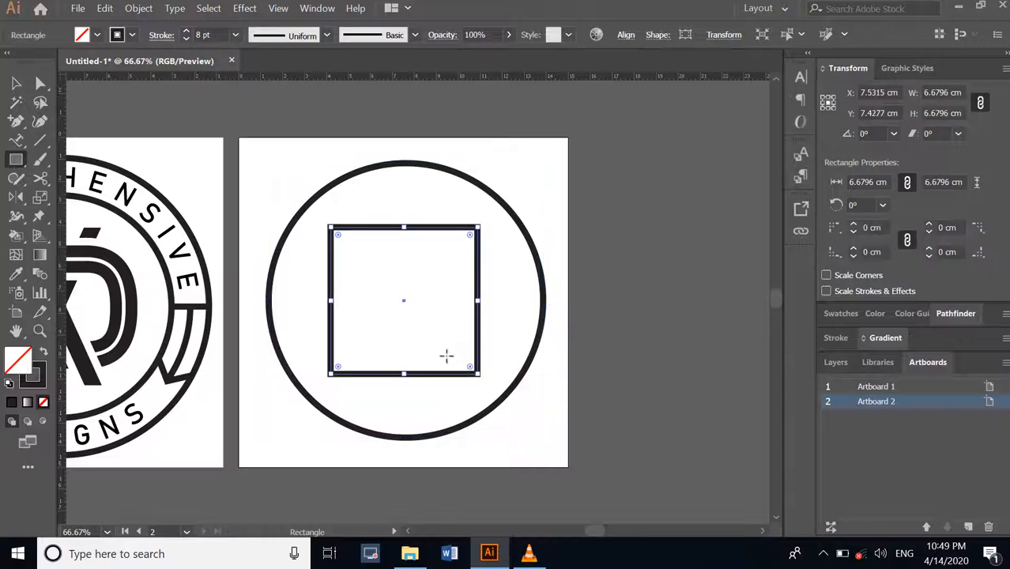
Add an anchor point at the midpoint of the square's right side
click(12, 123)
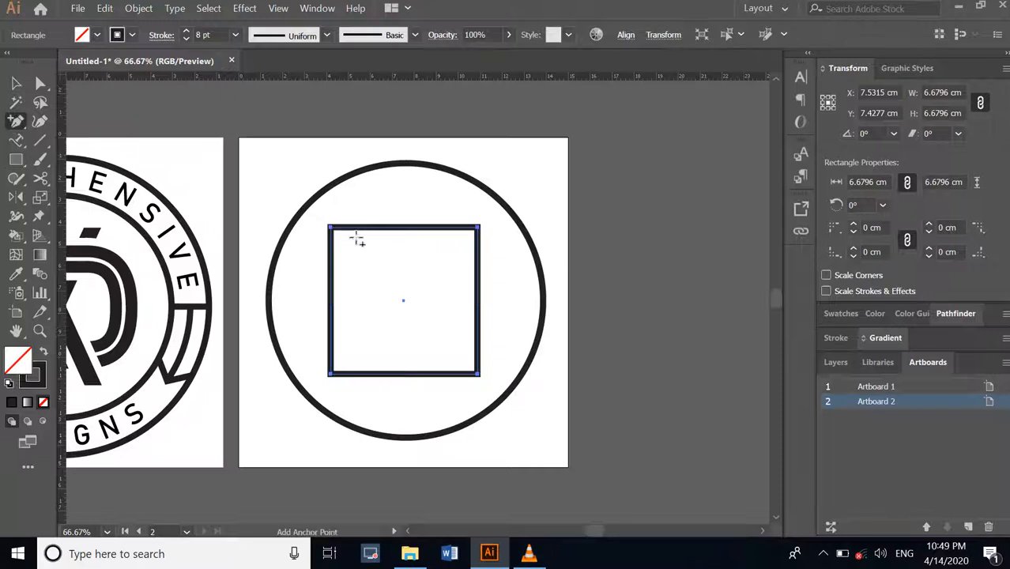
click(479, 303)
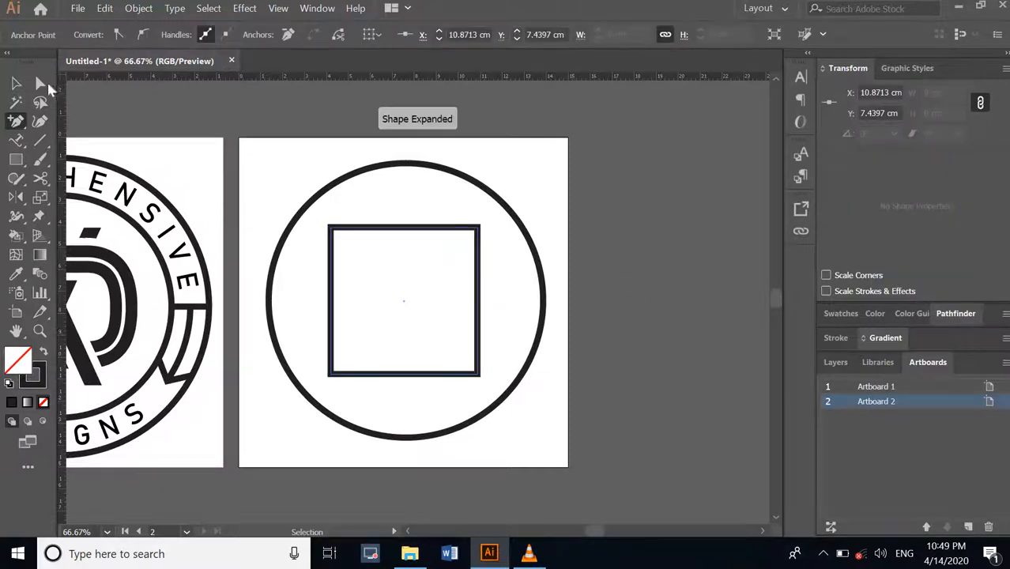
click(22, 83)
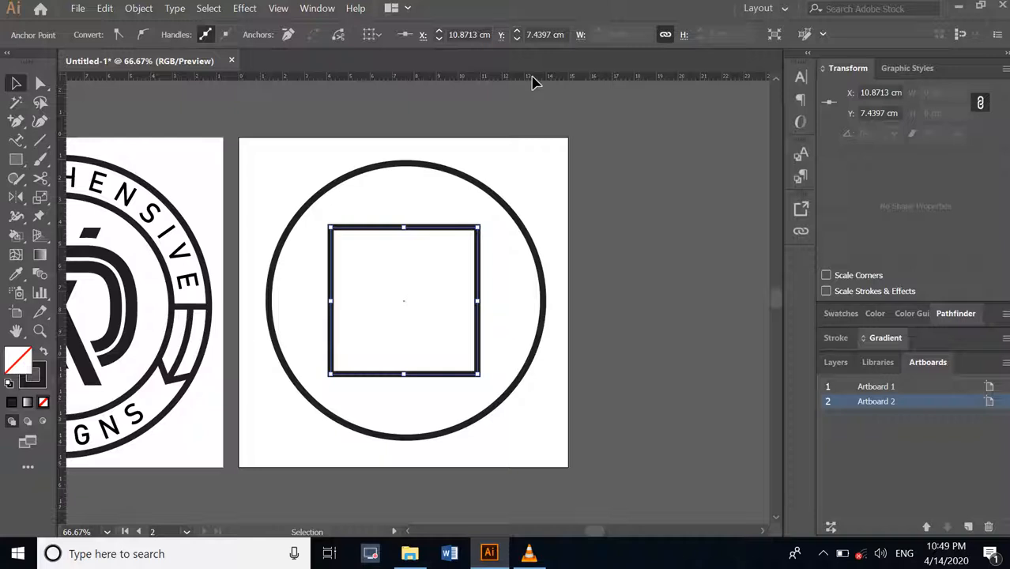
Place a horizontal ruler guide through the circle's centre at about Y 7.42 cm and deselect it
drag(533, 82, 550, 302)
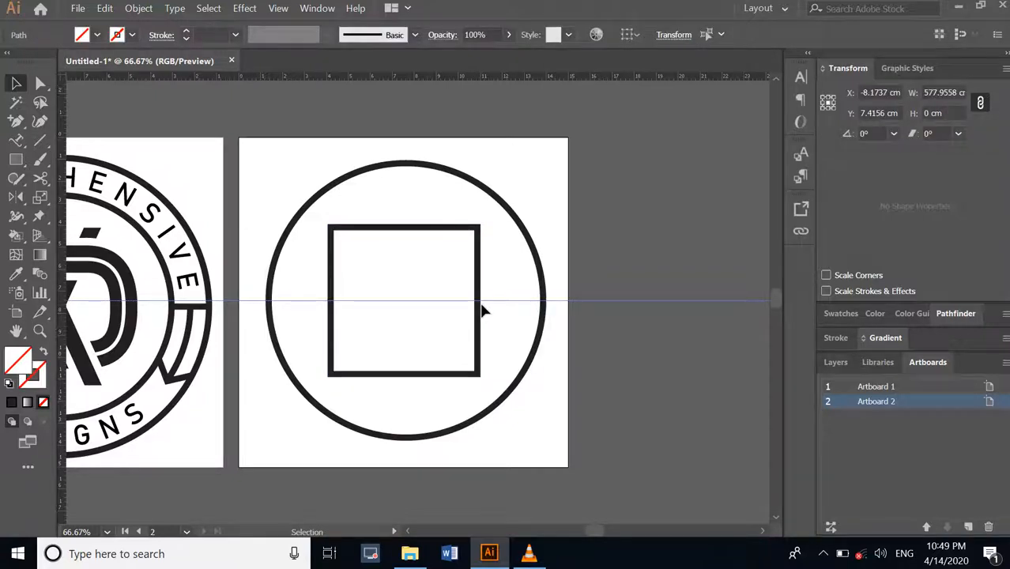
click(274, 9)
mouse_move(332, 393)
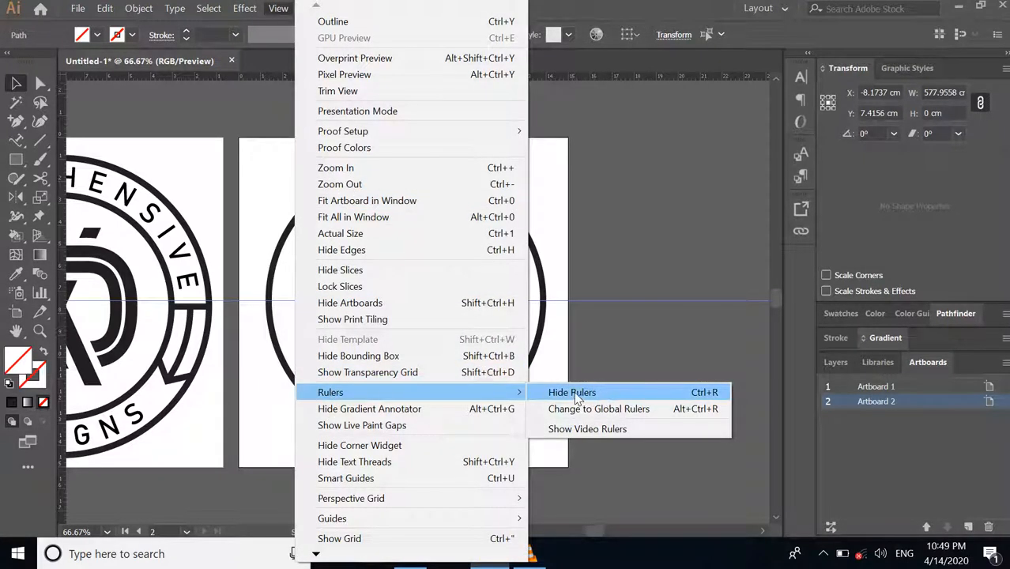
click(629, 239)
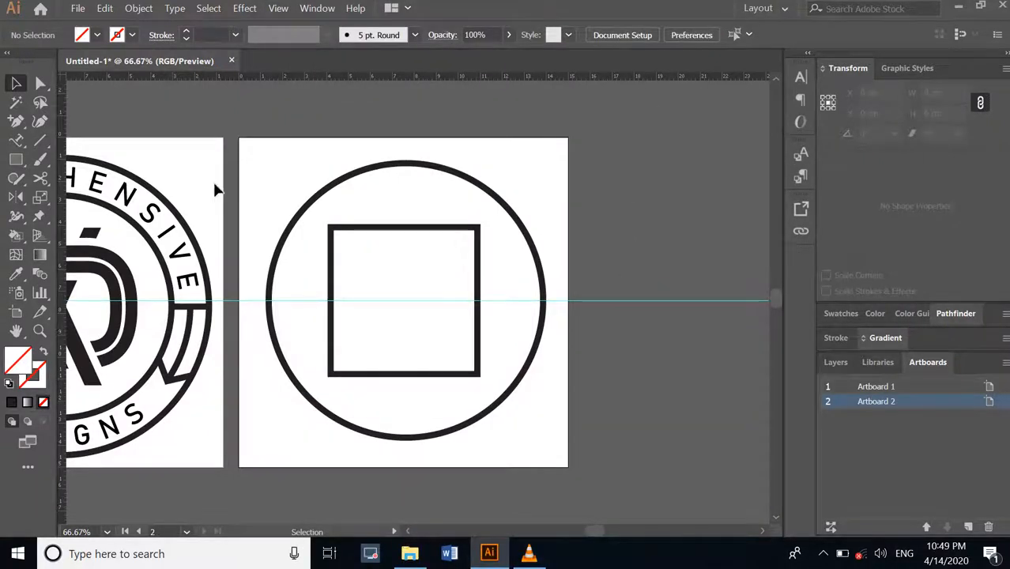
Move the square's right midpoint anchor outward along the guide to about X 13.02 cm and convert it to a smooth point
click(39, 88)
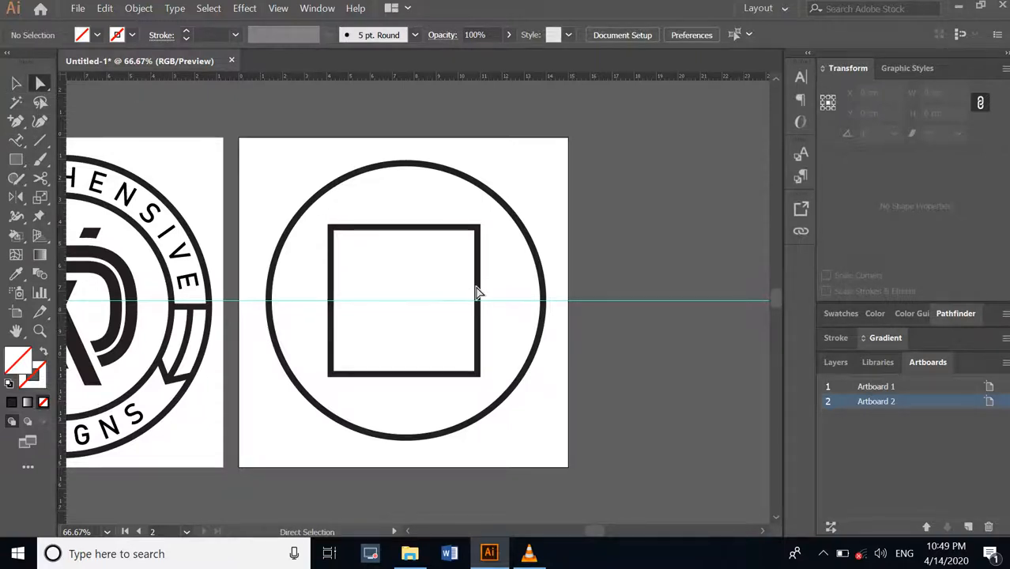
click(479, 310)
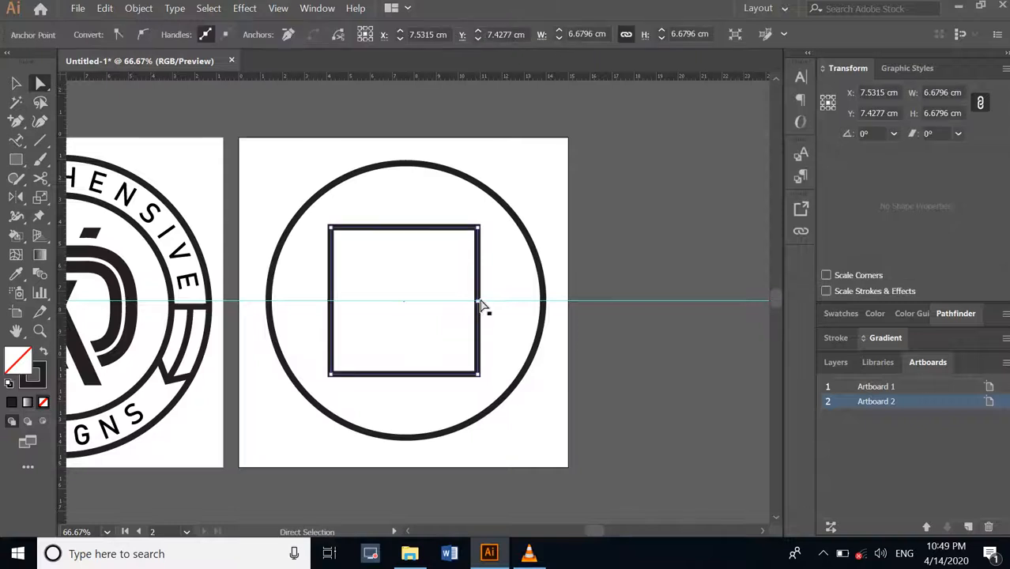
drag(484, 302, 525, 301)
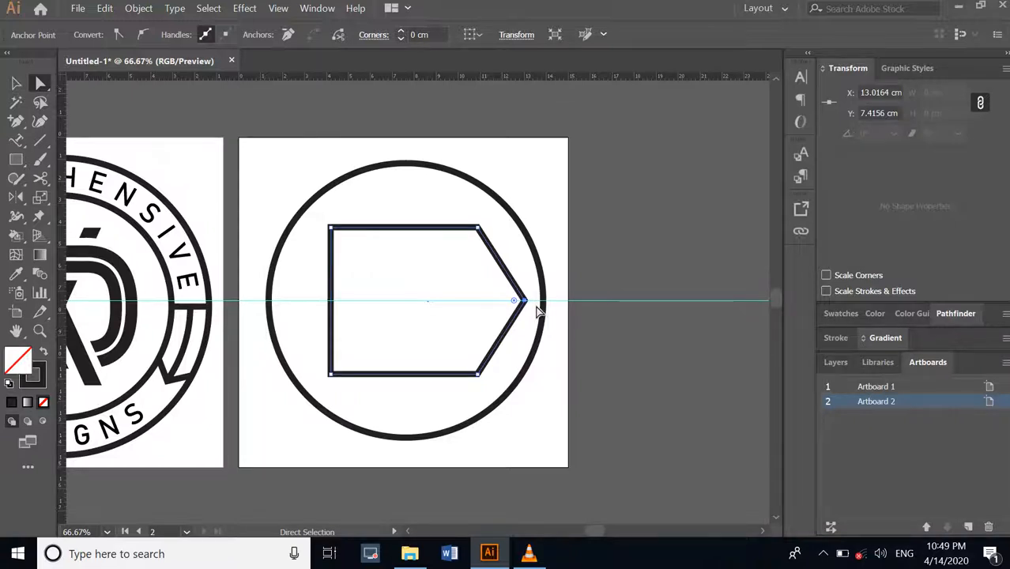
click(143, 36)
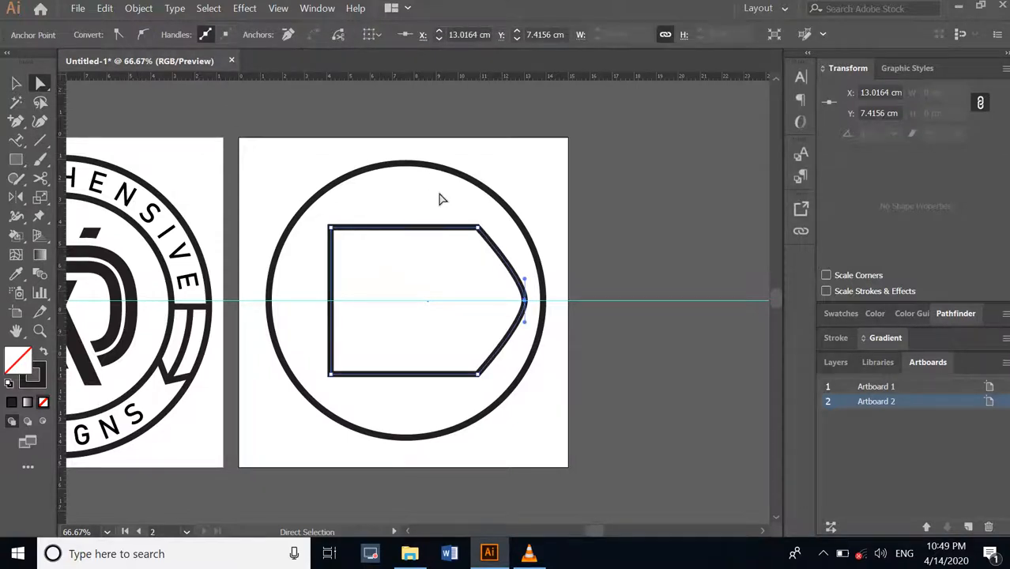
Convert the shape's upper-right and lower-right corner anchors to smooth points
click(478, 229)
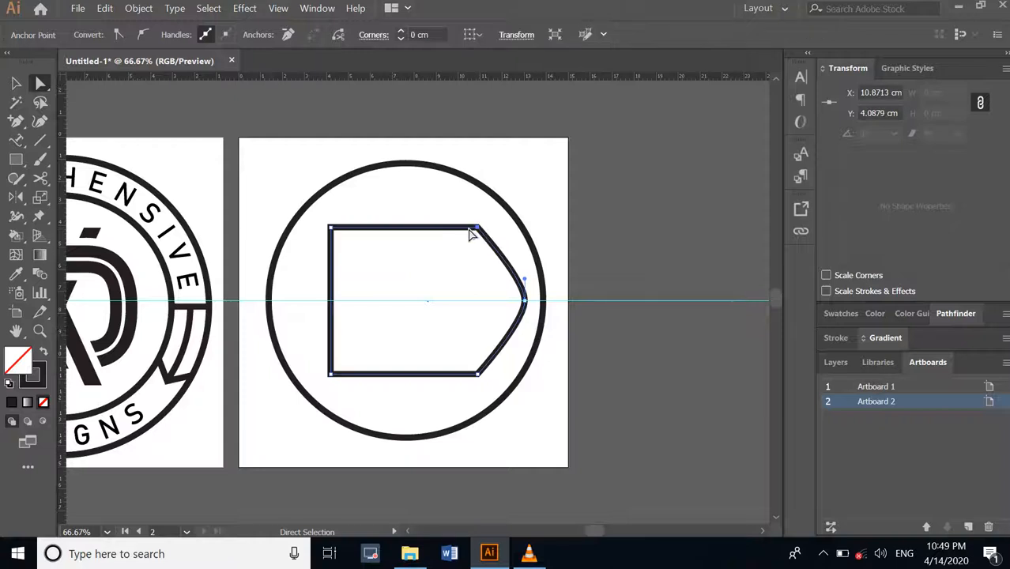
click(144, 37)
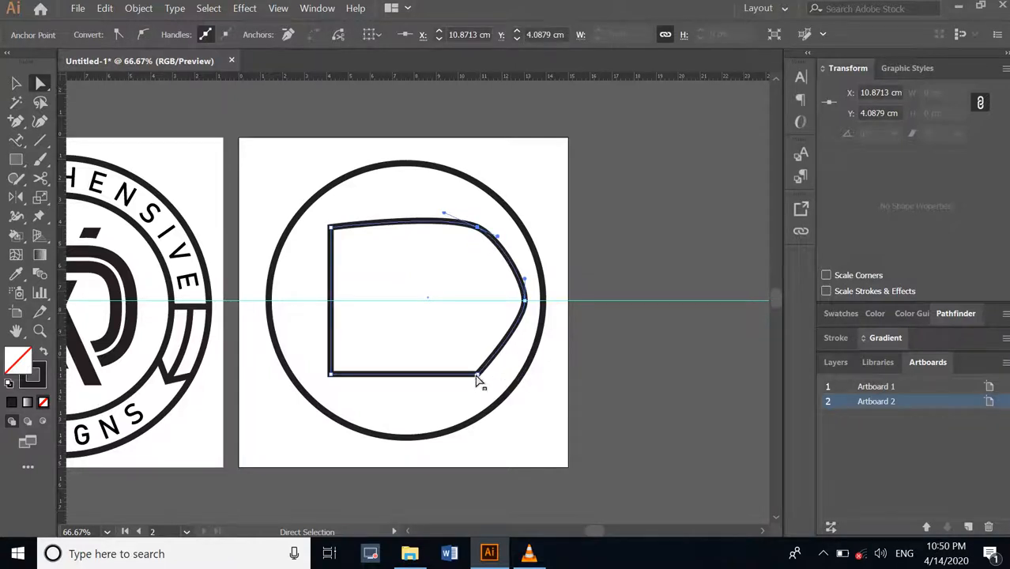
click(477, 373)
click(143, 35)
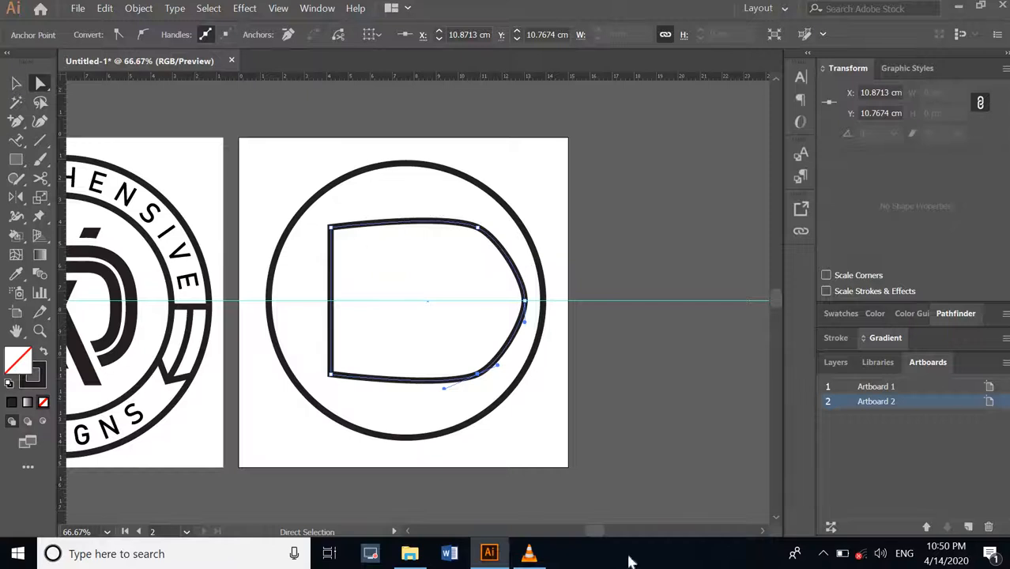
Place two more horizontal guides through the shape's upper and lower corner anchors, at about Y 4.09 cm and Y 10.79 cm
click(409, 532)
click(408, 532)
click(409, 532)
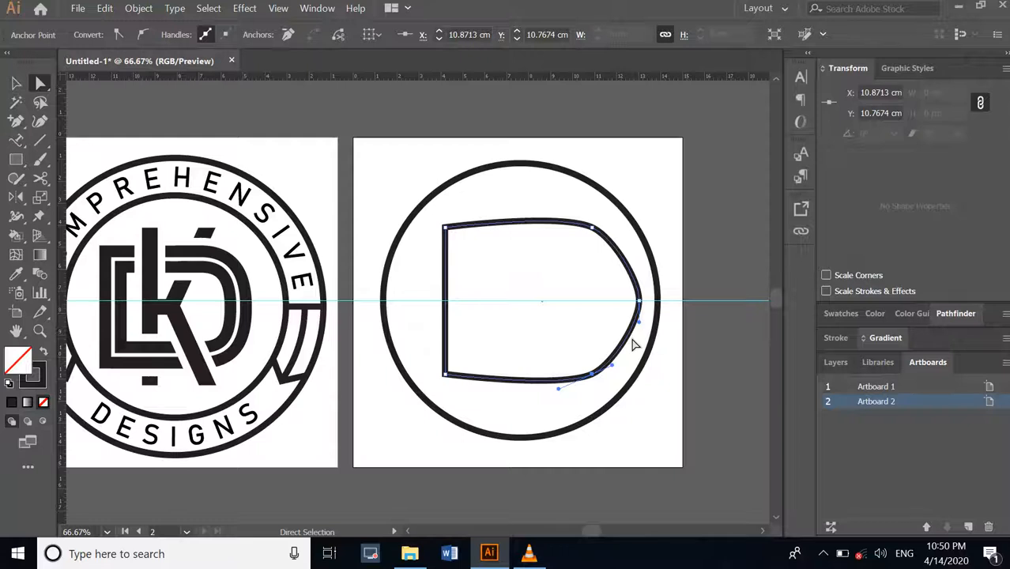
drag(641, 81, 669, 228)
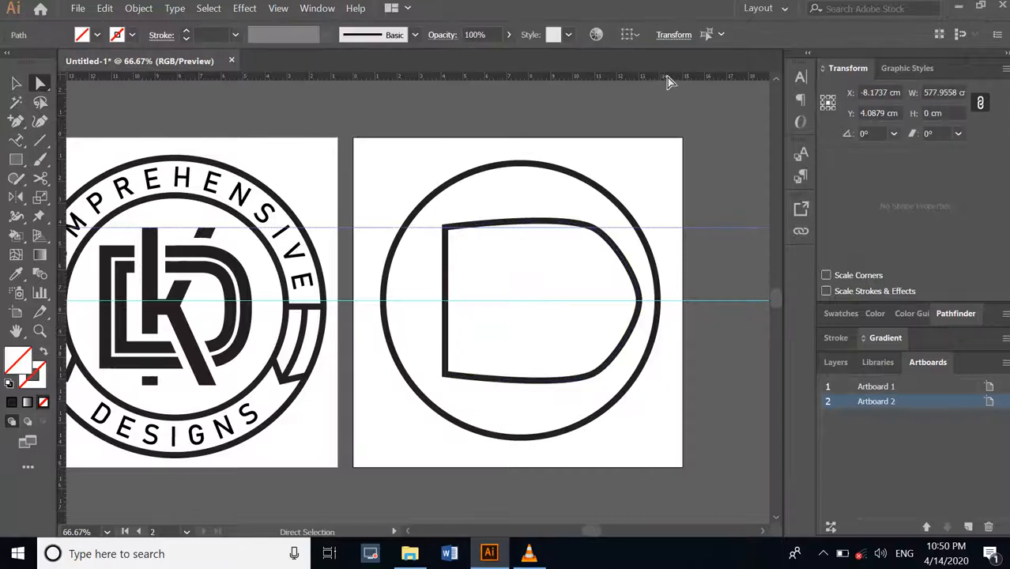
click(638, 325)
click(637, 331)
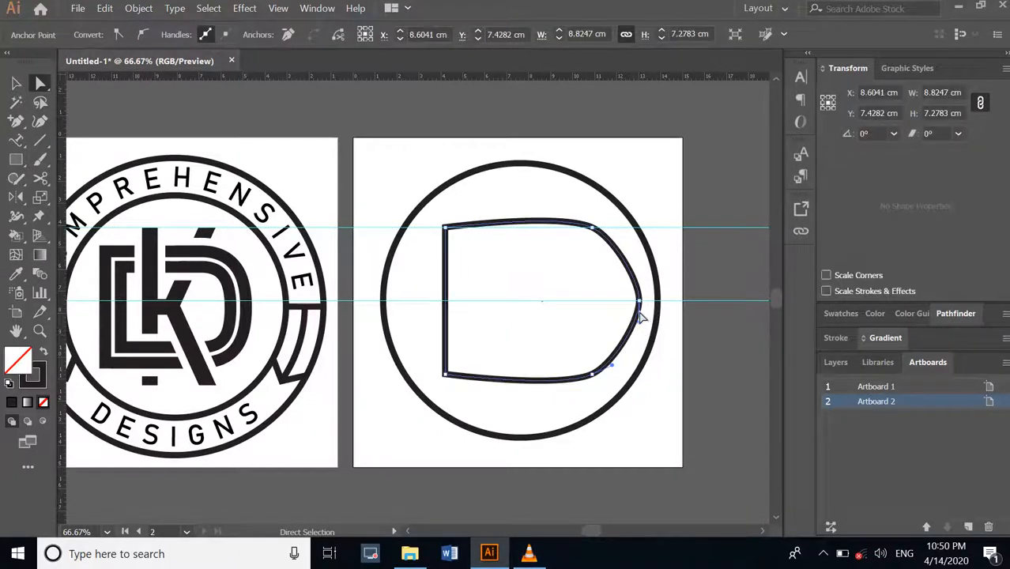
drag(694, 80, 696, 375)
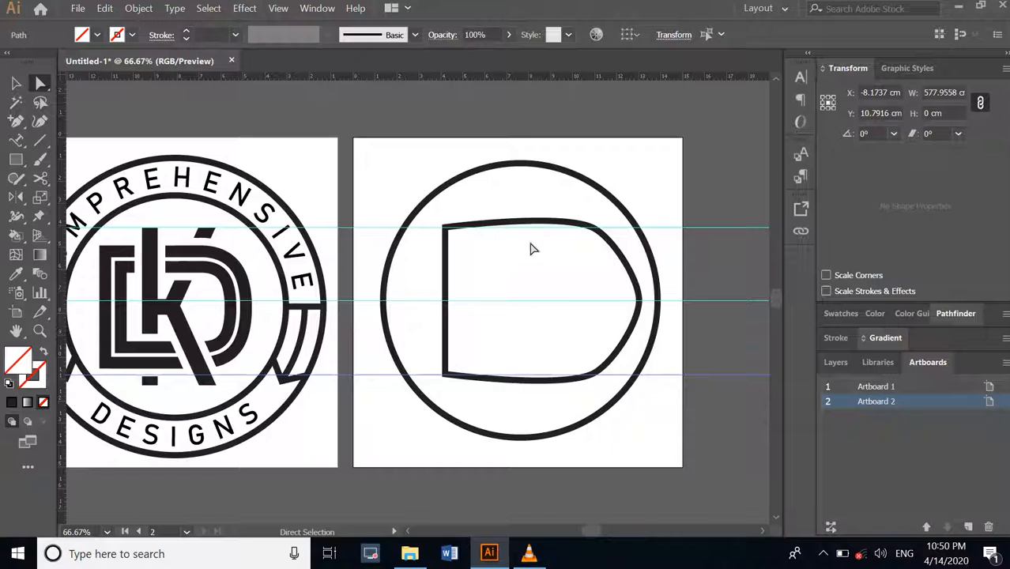
Level the upper-right and lower-right corner anchors' handles along their guides and lengthen the outer handles to round the D's bowl
click(600, 233)
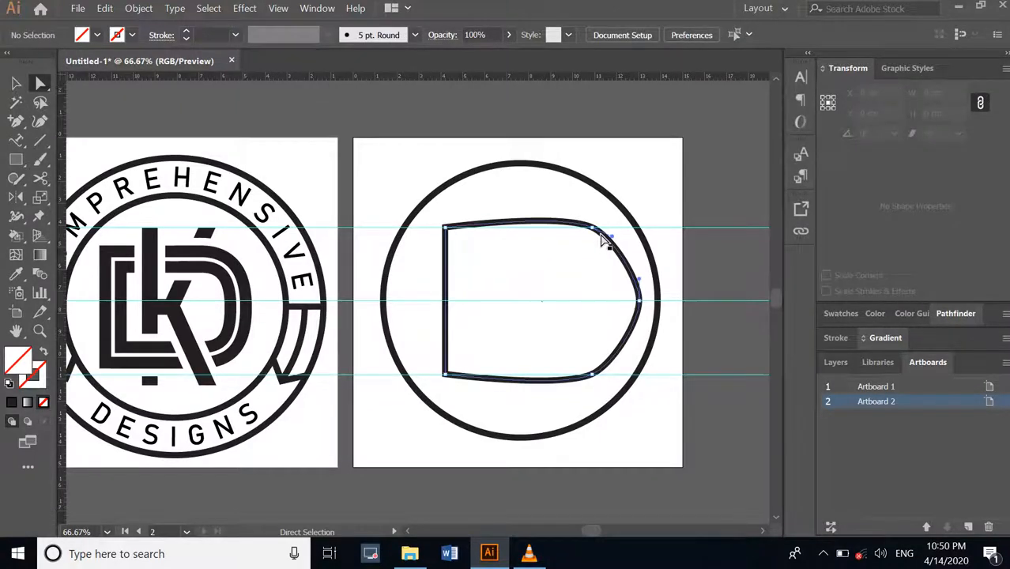
click(594, 233)
click(595, 231)
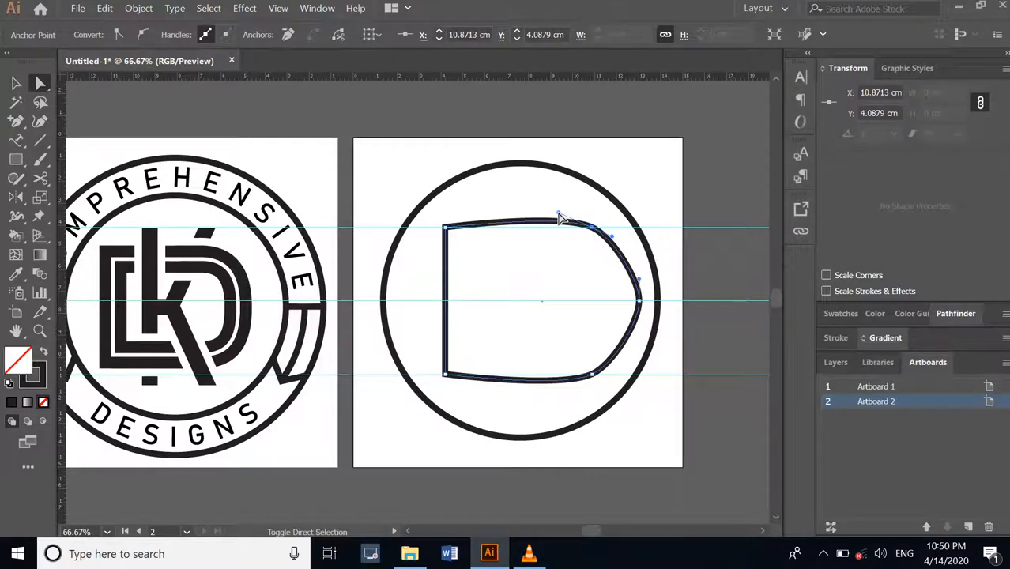
drag(559, 217, 557, 230)
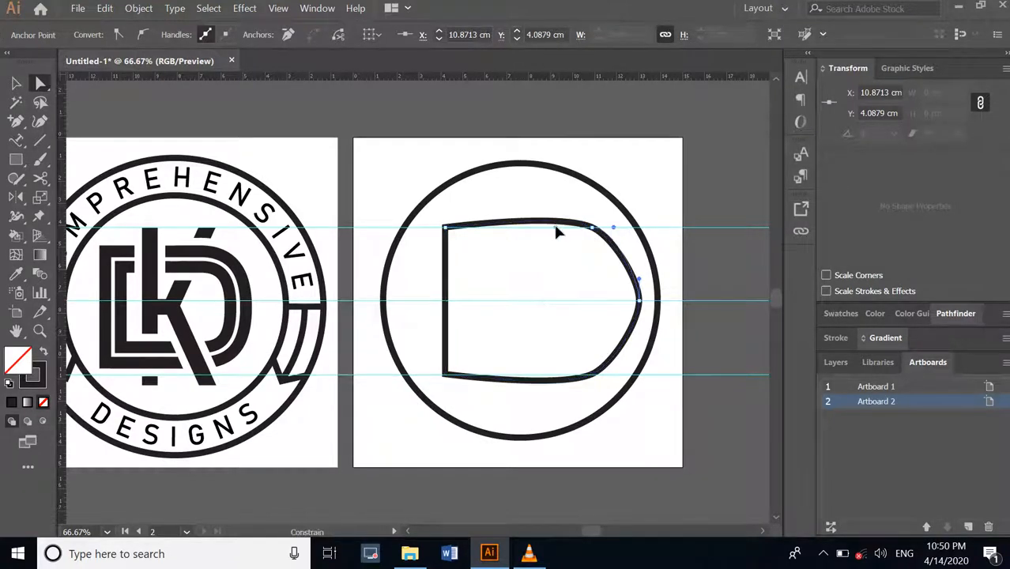
click(591, 378)
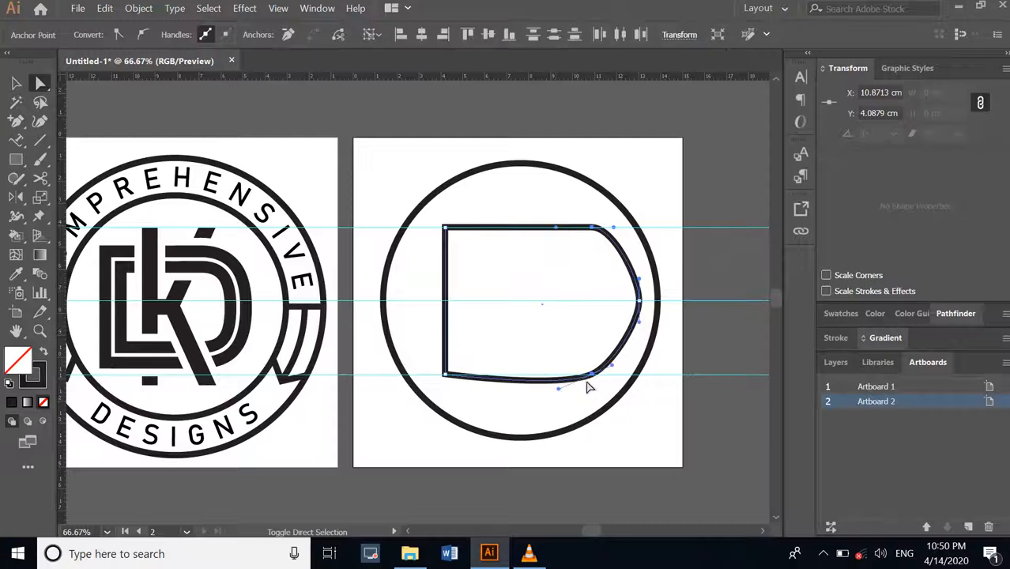
drag(559, 389, 558, 376)
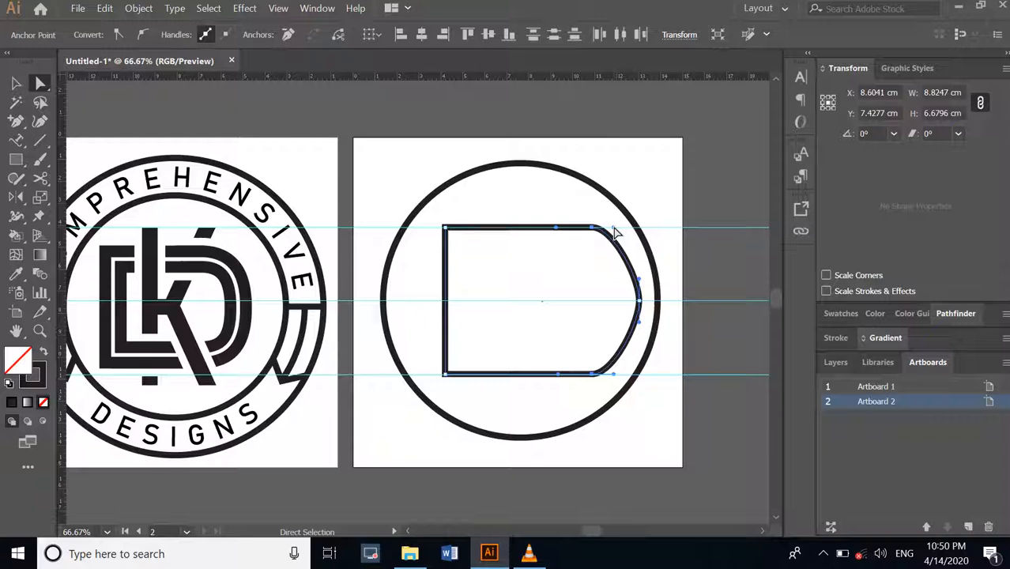
drag(616, 231, 639, 232)
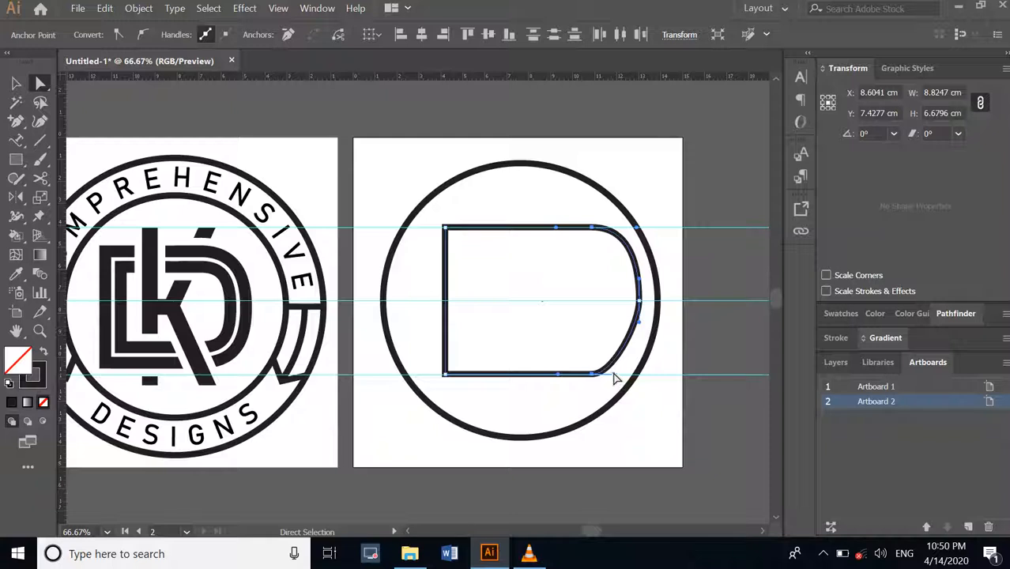
drag(614, 375, 638, 380)
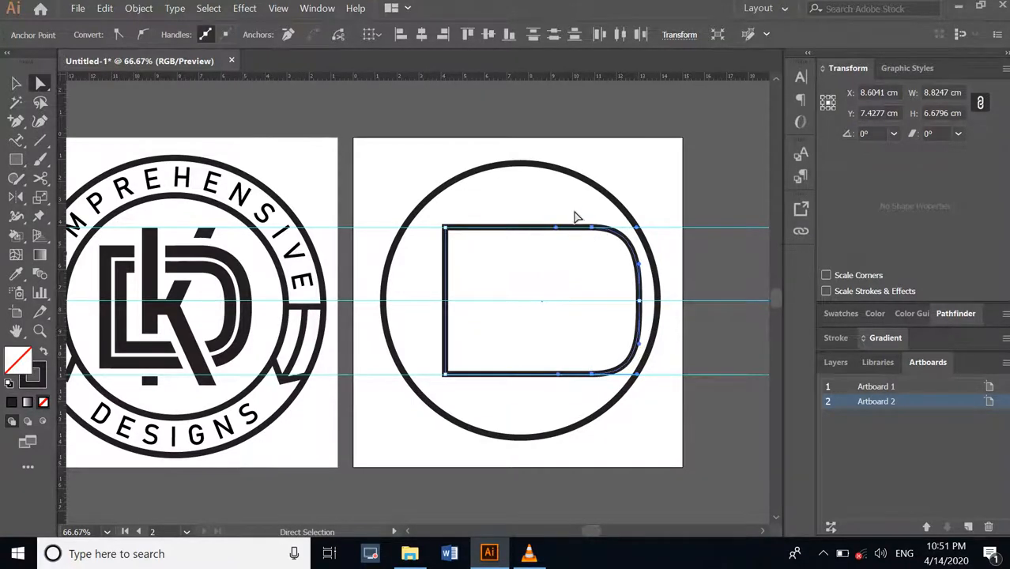
Shift the D's upper-right and lower-right corner anchors together slightly inward along the guides to lengthen the curve, and deselect the shape
drag(575, 212, 599, 372)
drag(615, 393, 614, 391)
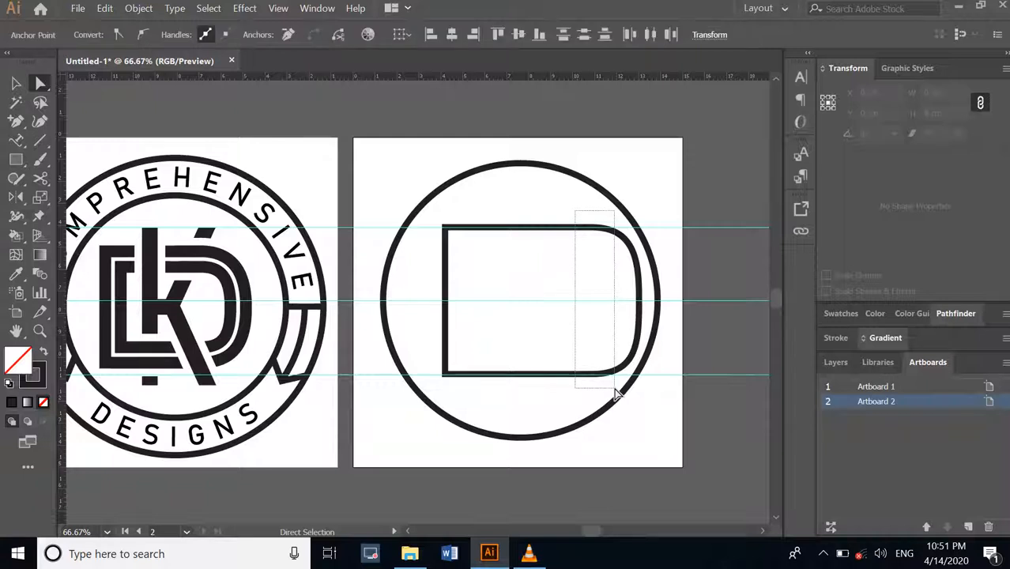
shift+click(594, 375)
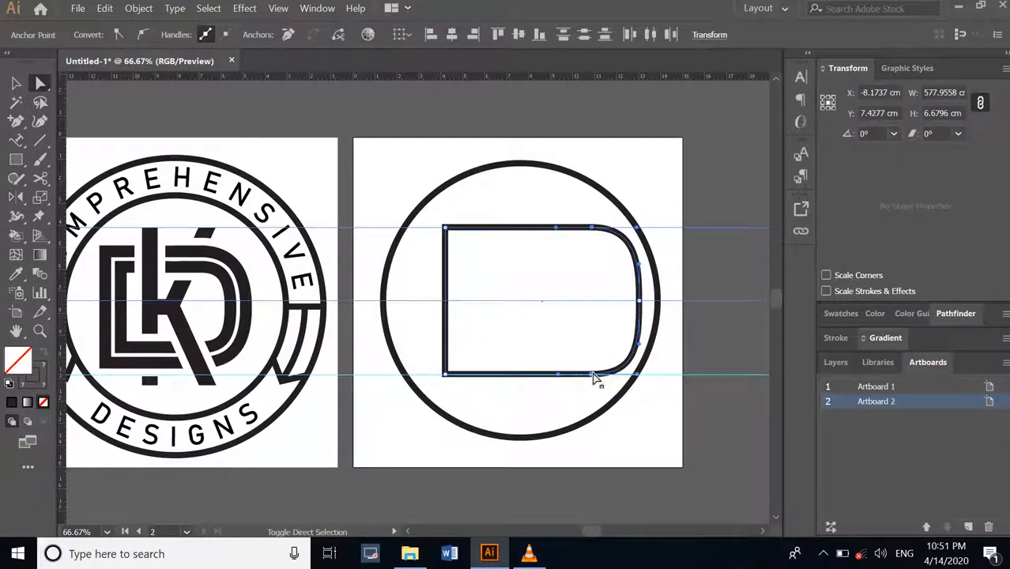
mouse_move(592, 374)
mouse_down()
mouse_move(566, 374)
mouse_move(586, 382)
mouse_up()
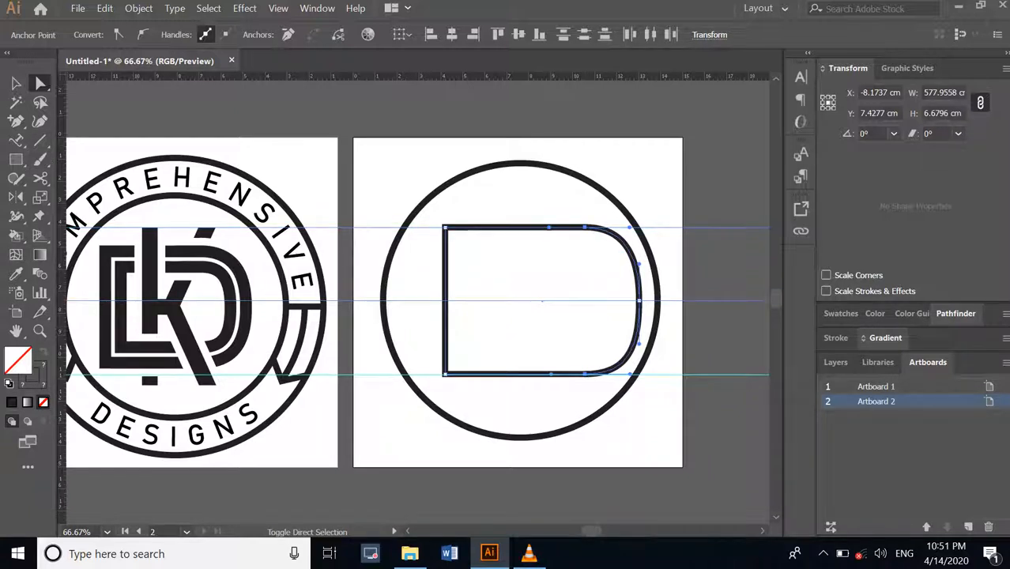
click(12, 85)
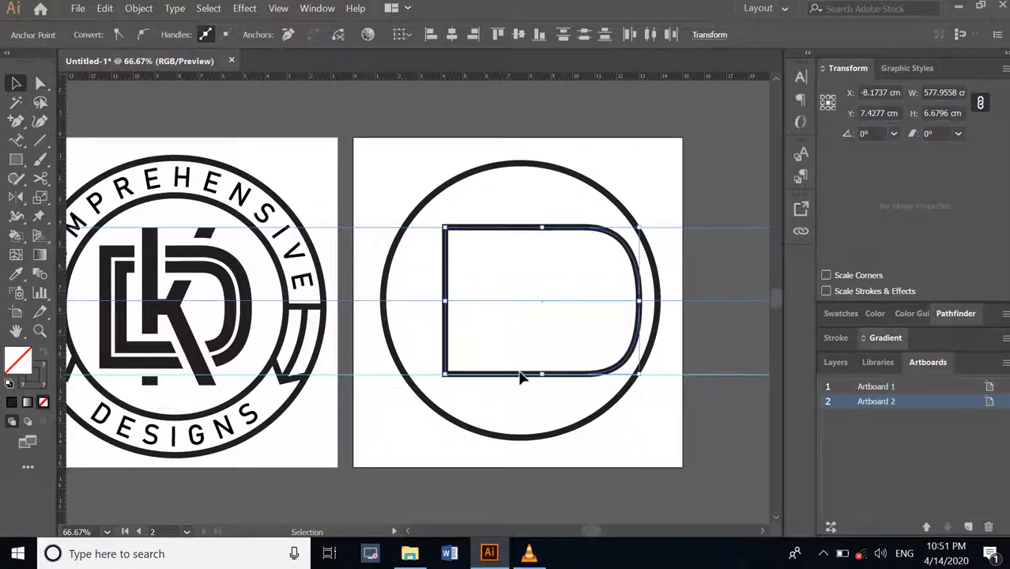
key(ctrl+z)
key(ctrl+z)
key(ctrl+z)
key(ctrl+z)
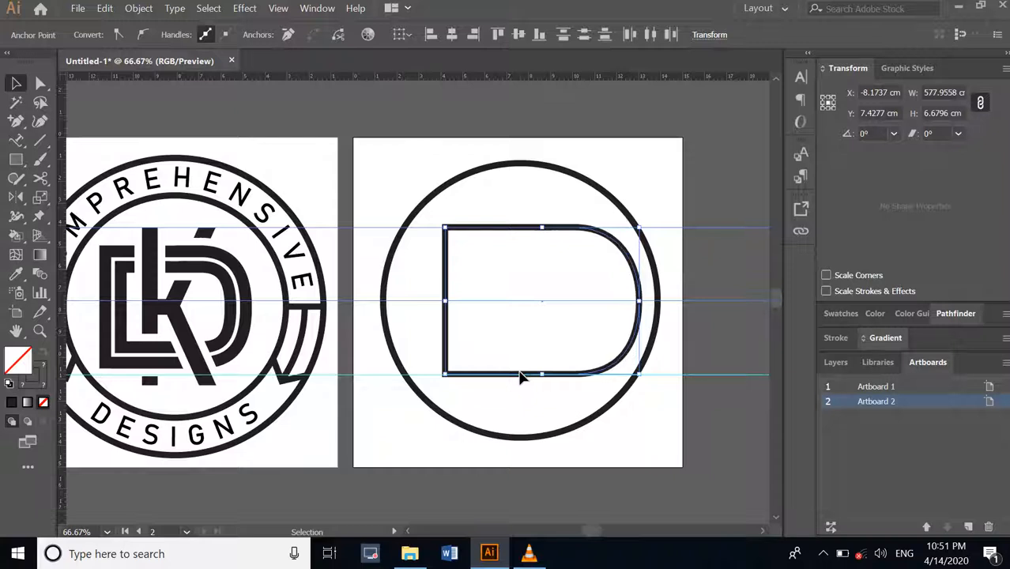
key(ctrl+z)
key(ctrl+z)
key(ctrl+z)
key(ctrl+z)
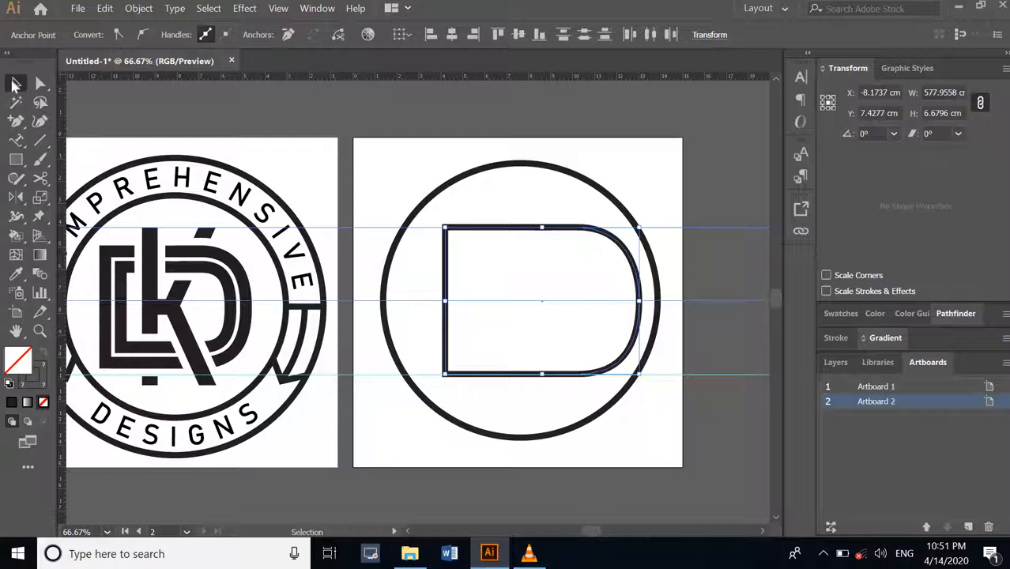
click(576, 212)
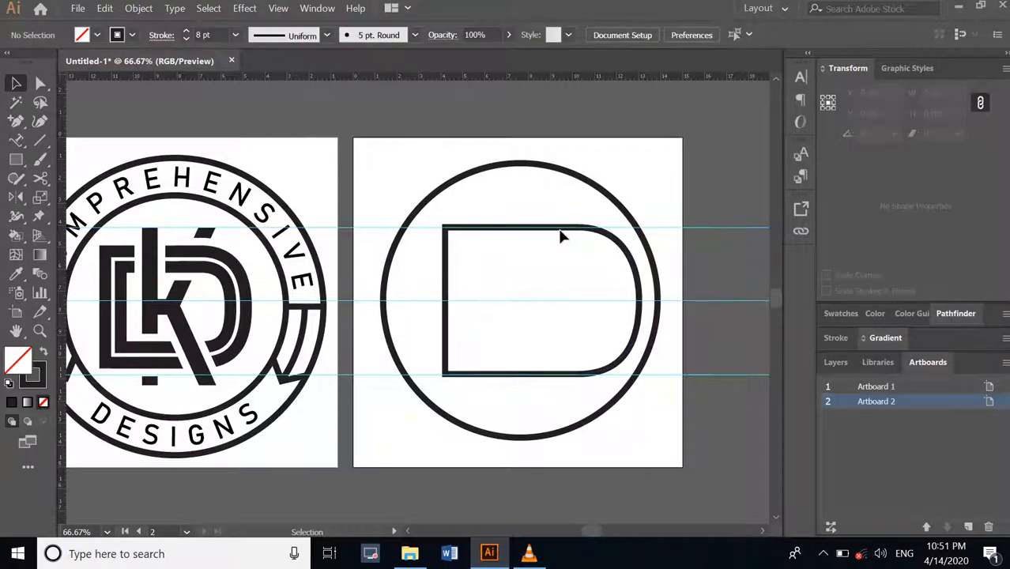
Move the D shape to about X 7.83 cm, Y 7.42 cm and set its stroke weight to 20 pt
click(613, 251)
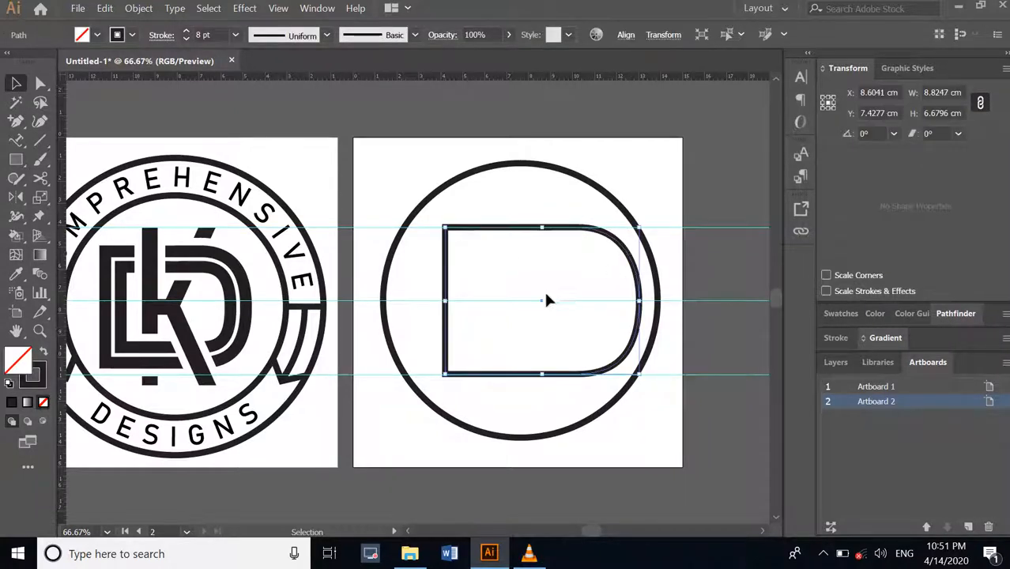
drag(537, 302, 526, 303)
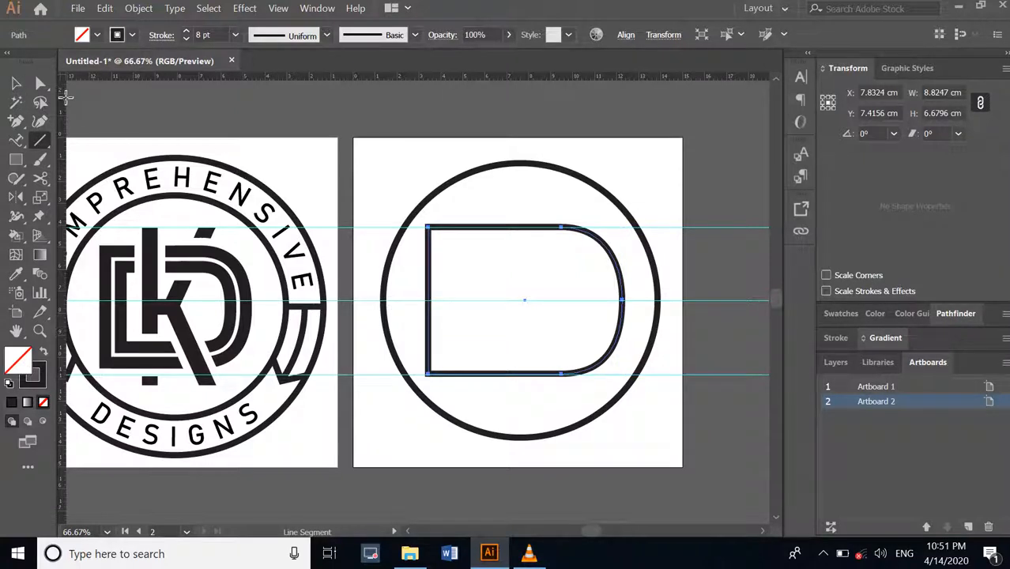
click(236, 35)
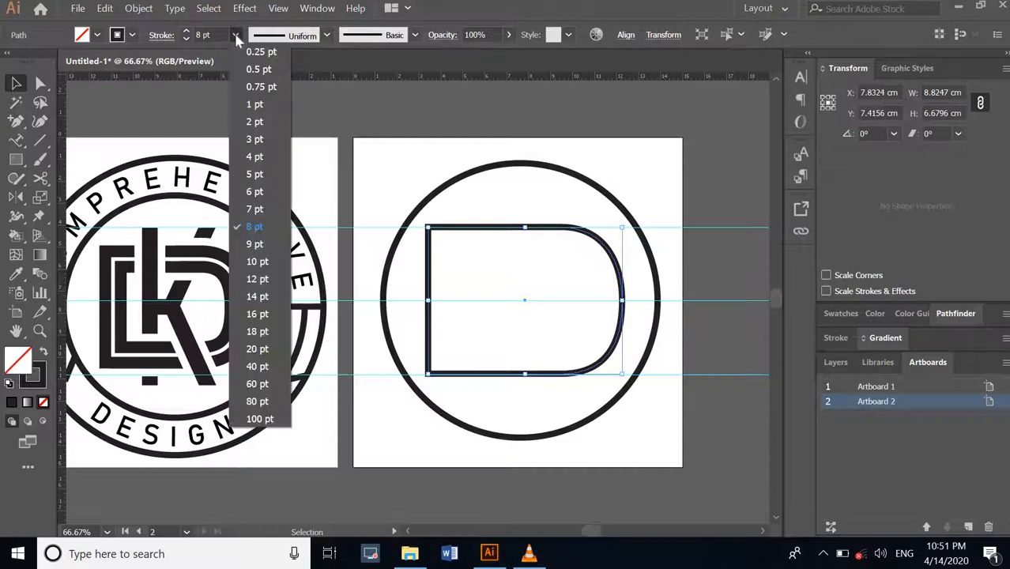
click(256, 350)
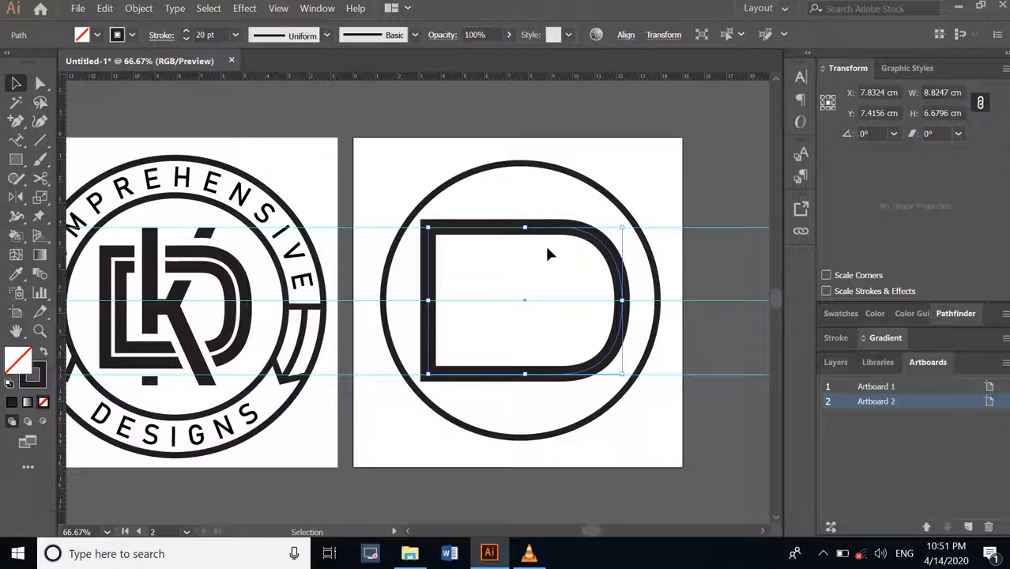
Draw the K's vertical stem about 10.37 cm long, centred on the middle guide at X 5.13 cm, and a horizontal connector about 1.74 cm long
click(41, 143)
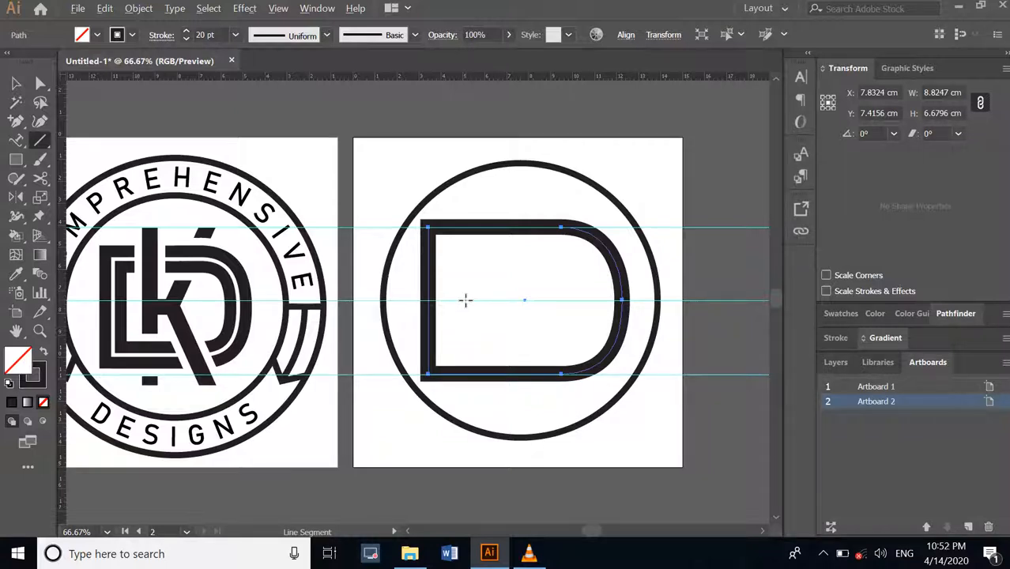
drag(466, 300, 467, 187)
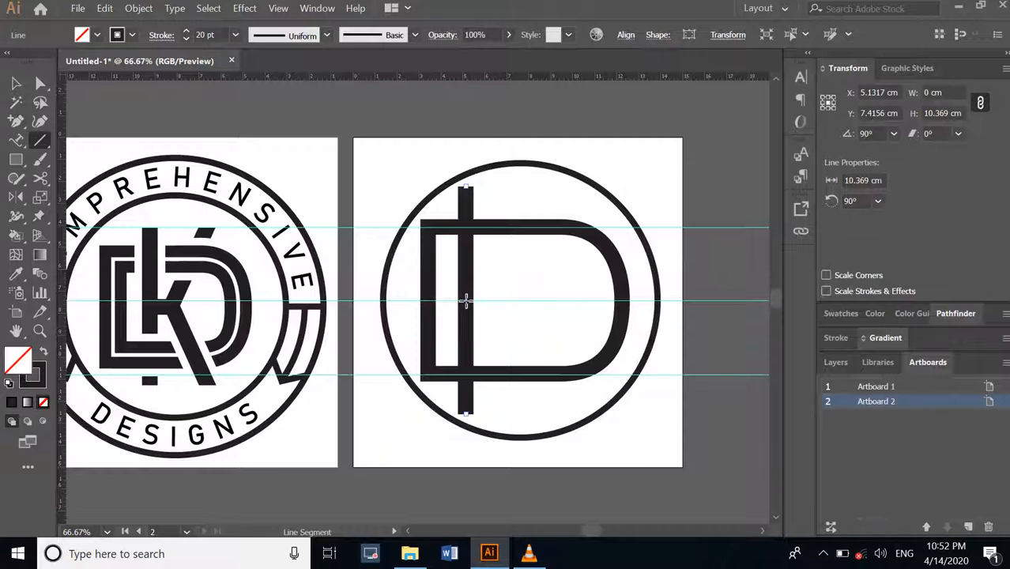
drag(505, 299, 466, 299)
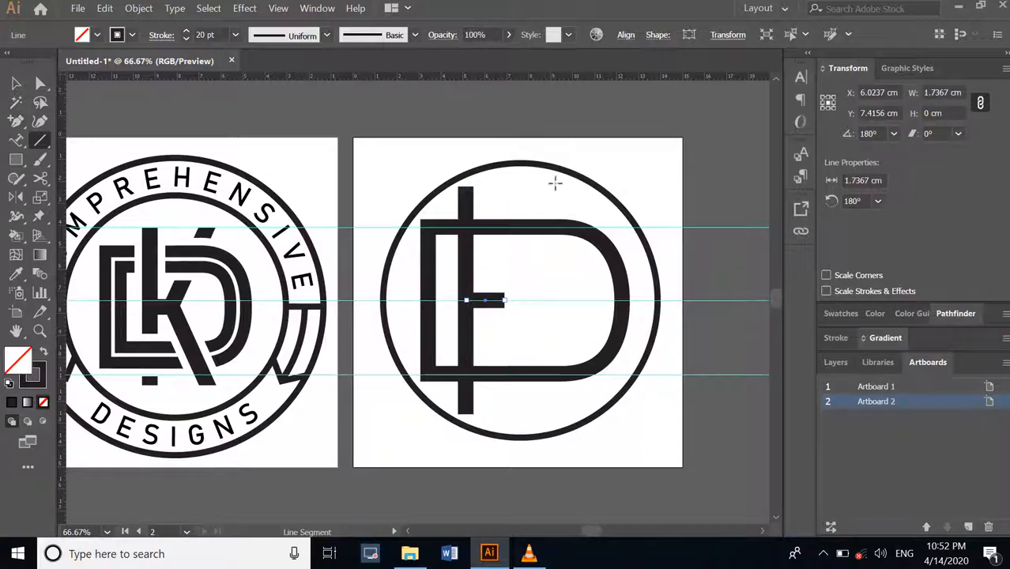
Draw the K's upper diagonal arm about 5.93 cm long from the connector's end and reflect a copy across the middle guide as its leg
mouse_move(561, 184)
mouse_down()
mouse_move(506, 299)
mouse_move(513, 286)
mouse_move(494, 294)
mouse_move(502, 299)
mouse_up()
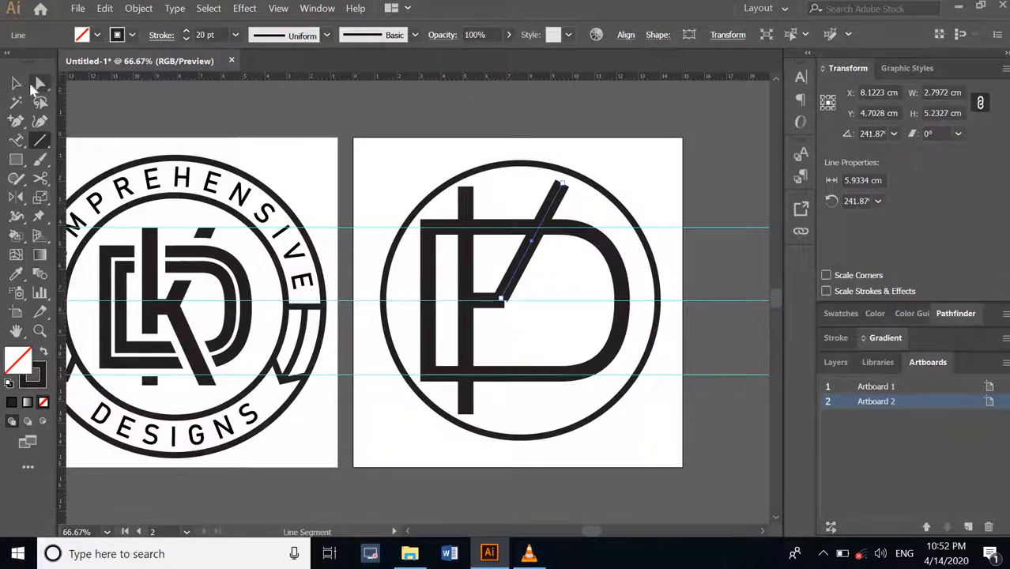
click(15, 83)
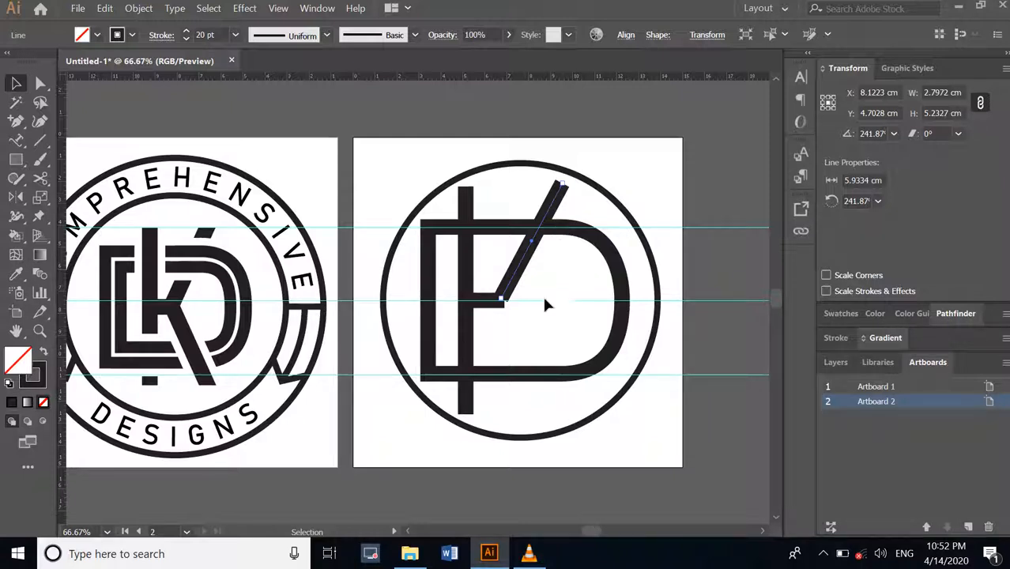
click(17, 199)
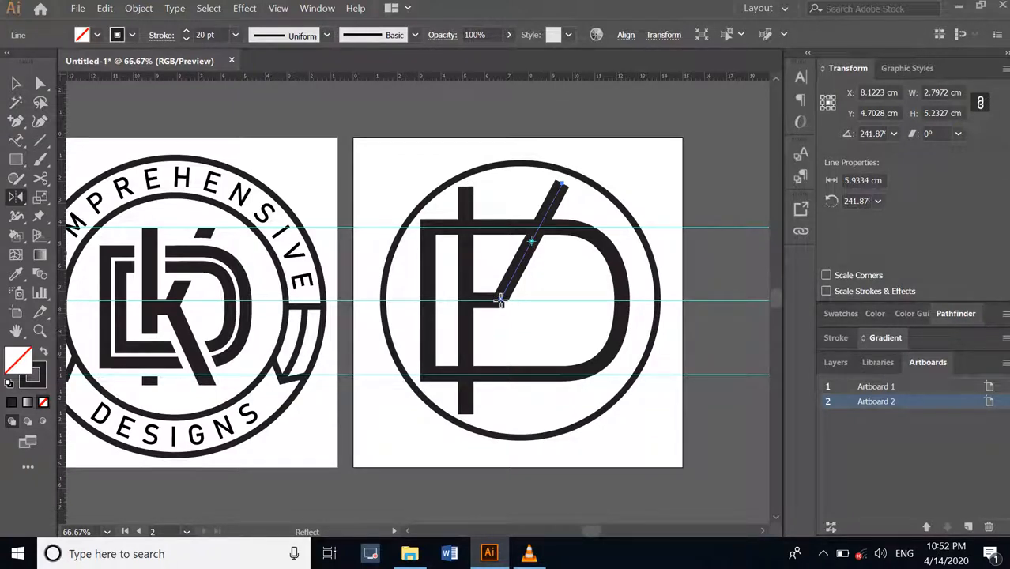
click(500, 300)
drag(565, 192, 586, 343)
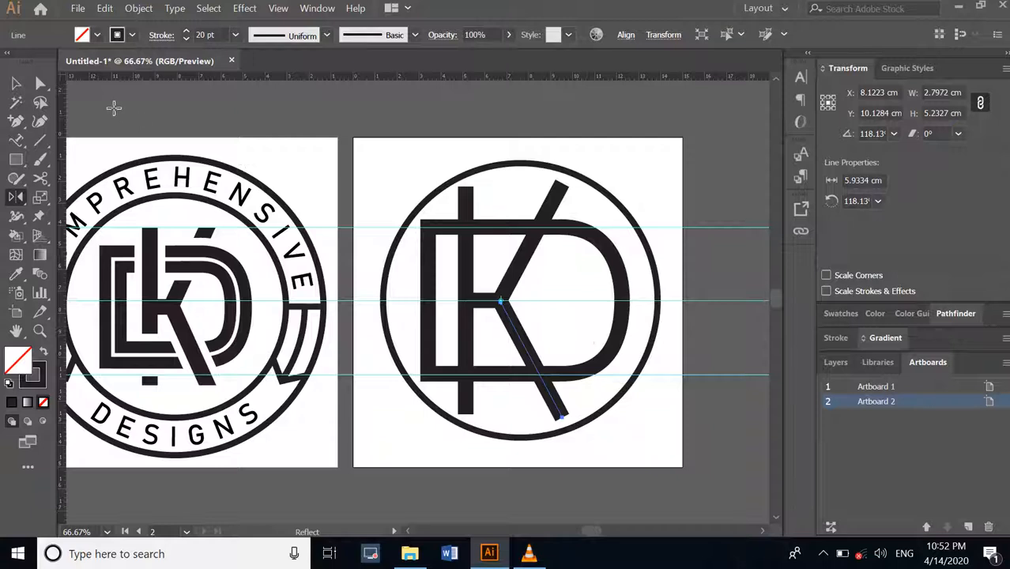
key(v)
click(492, 157)
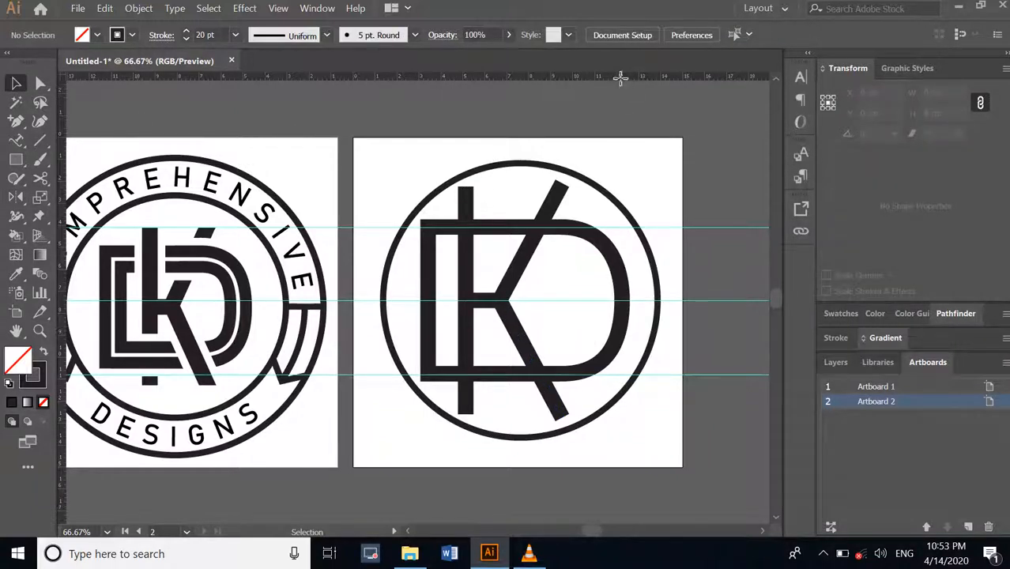
mouse_move(618, 76)
mouse_down()
mouse_move(619, 197)
mouse_move(631, 78)
mouse_up()
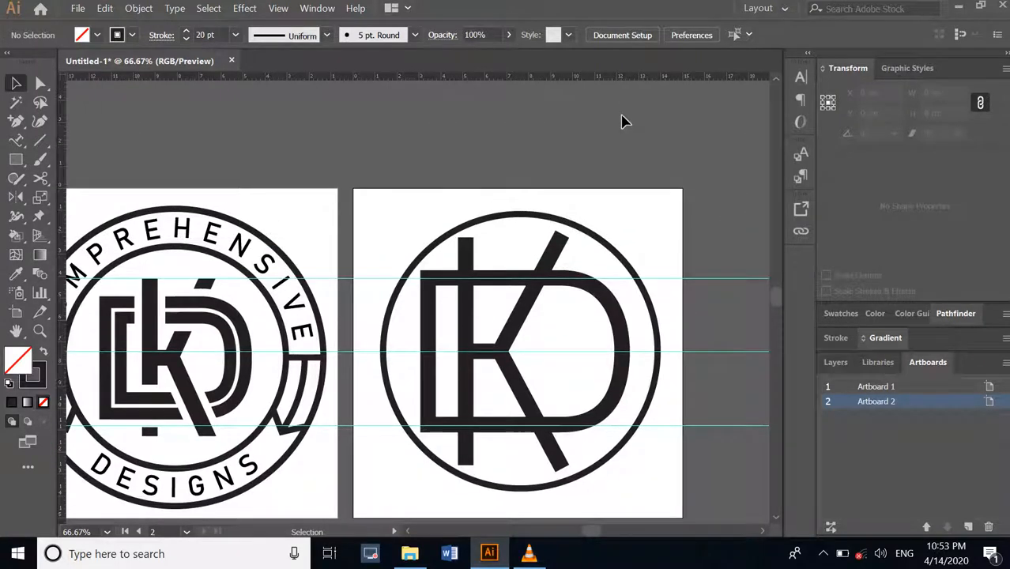
click(520, 330)
click(453, 338)
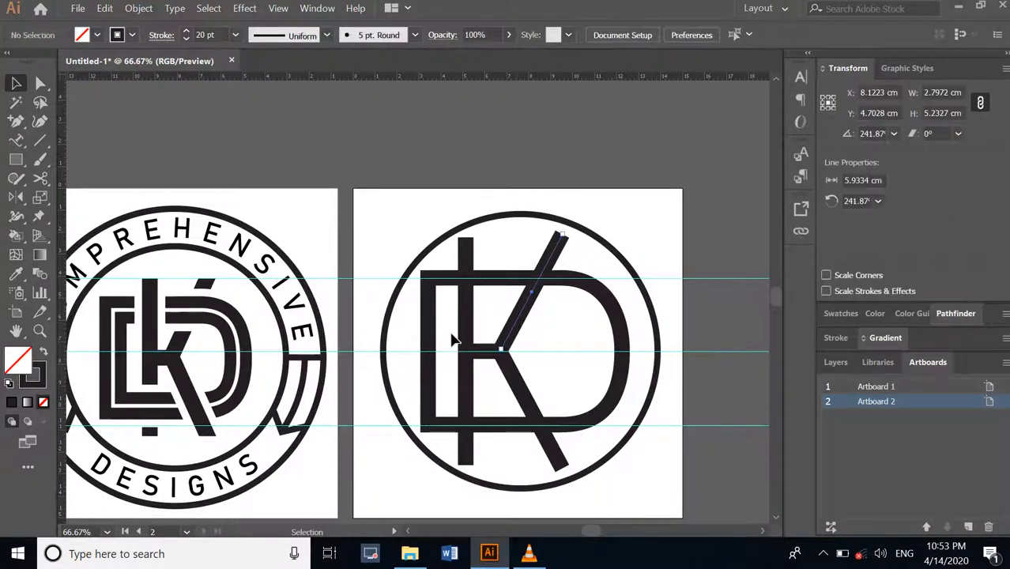
click(532, 380)
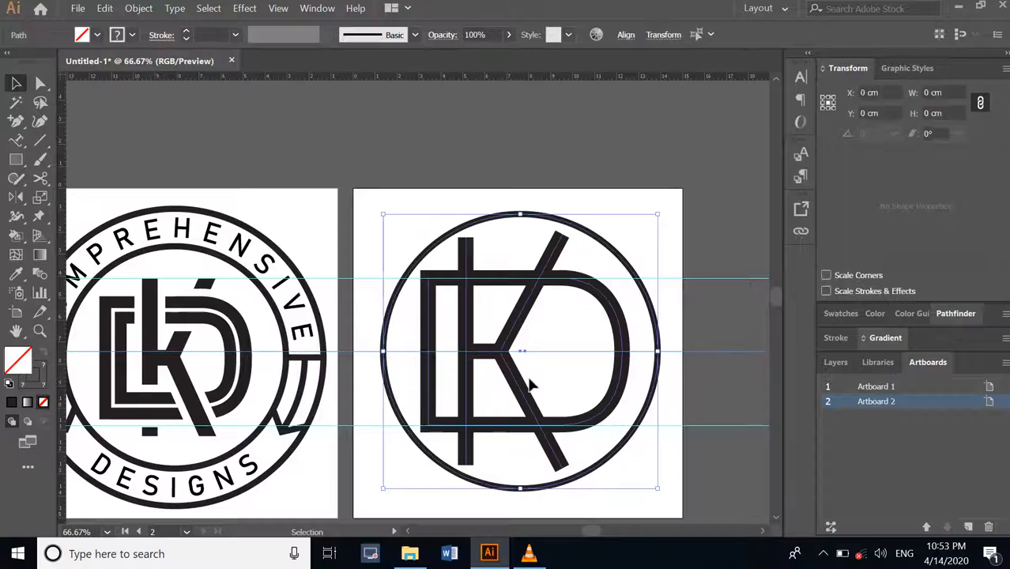
click(363, 150)
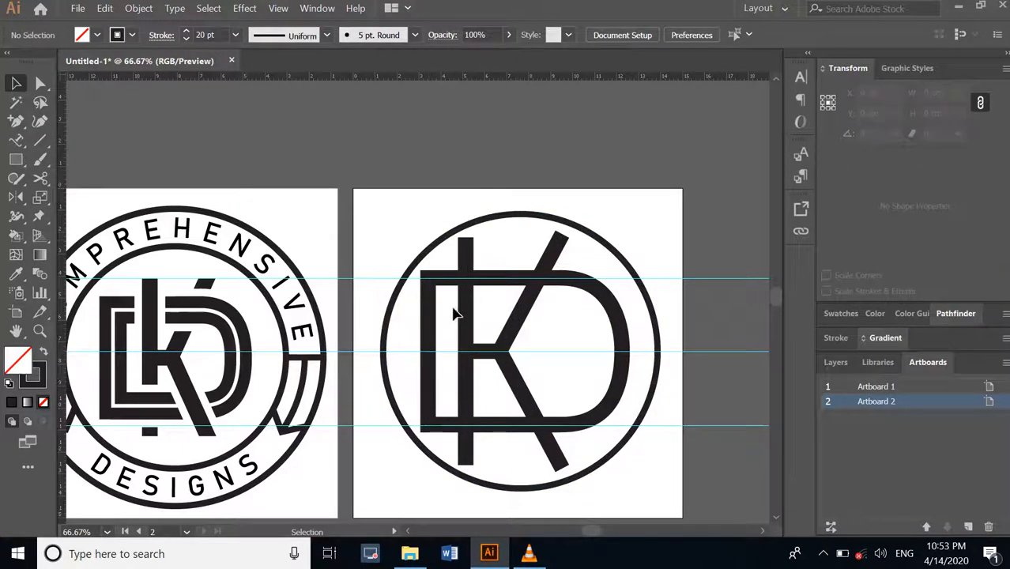
Lock the outer circle's ellipse in the layer list
click(413, 269)
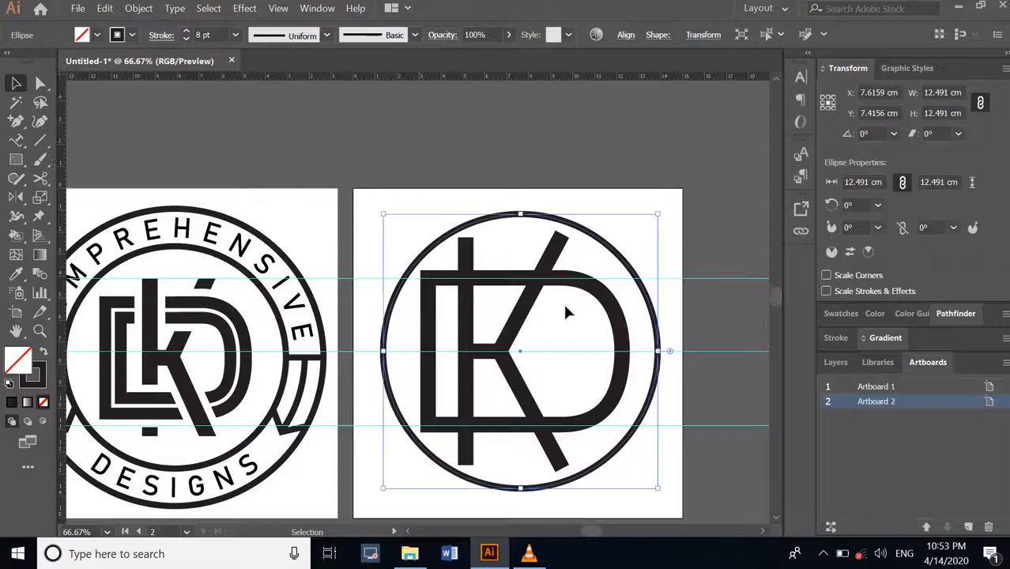
click(837, 363)
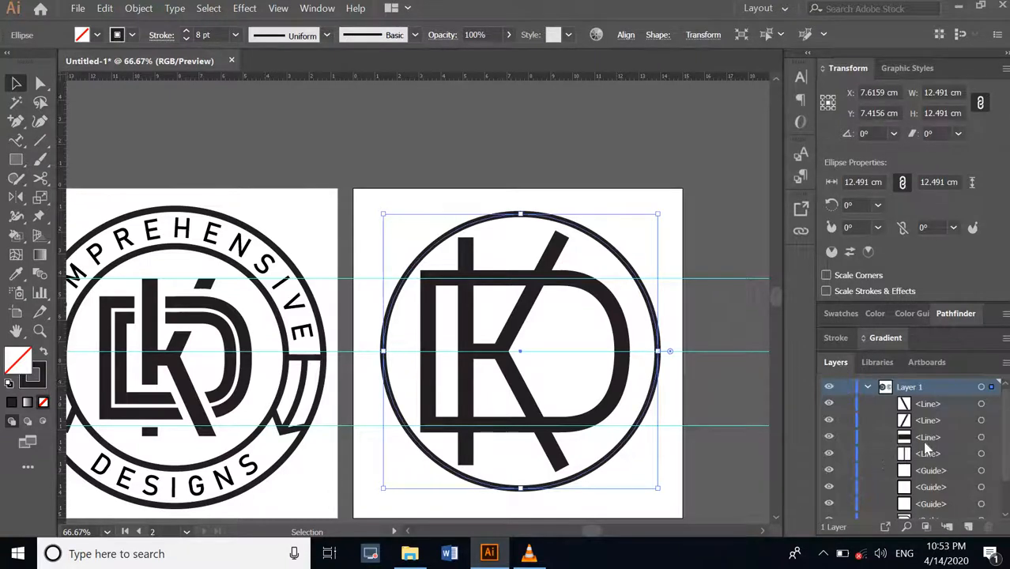
scroll(925, 447, down, 2)
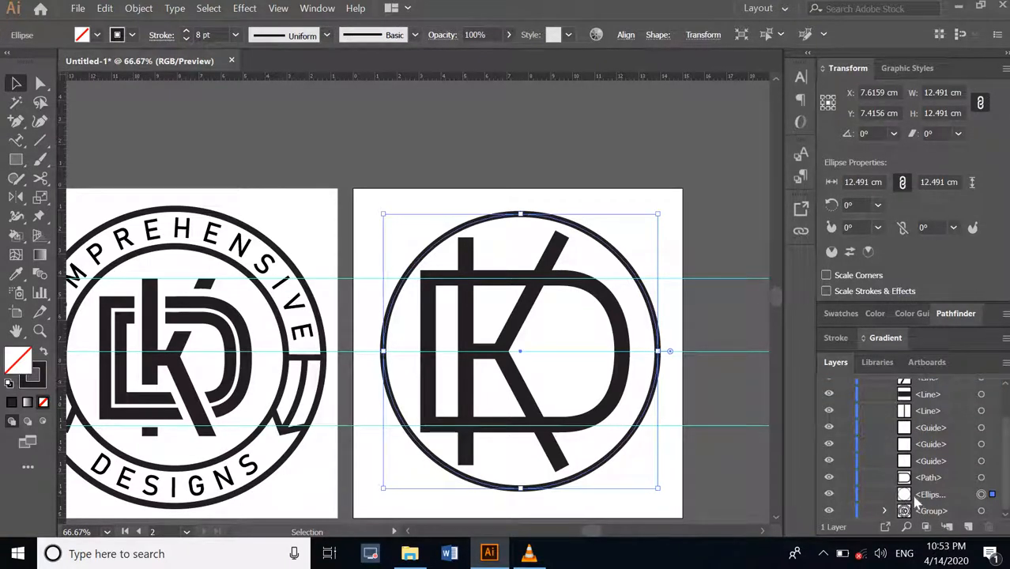
click(846, 494)
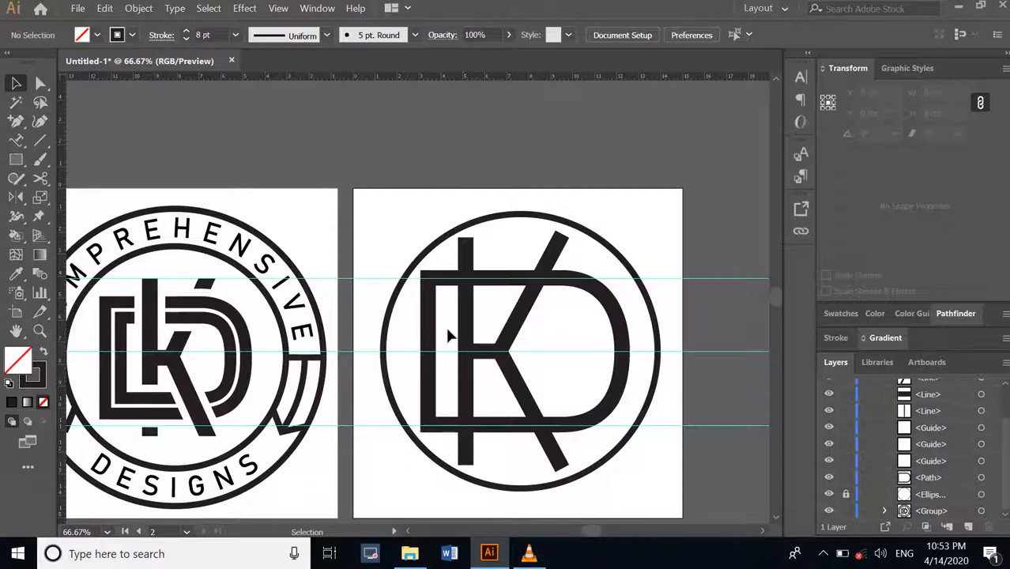
Expand the strokes of the D and all the K's line segments into filled shapes
drag(450, 330, 545, 379)
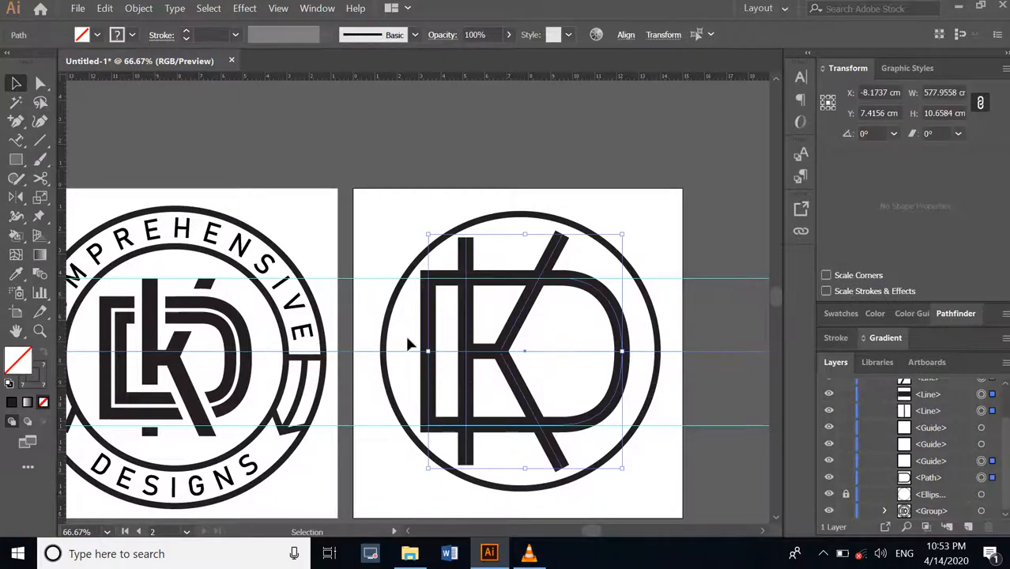
drag(406, 319, 641, 391)
click(141, 13)
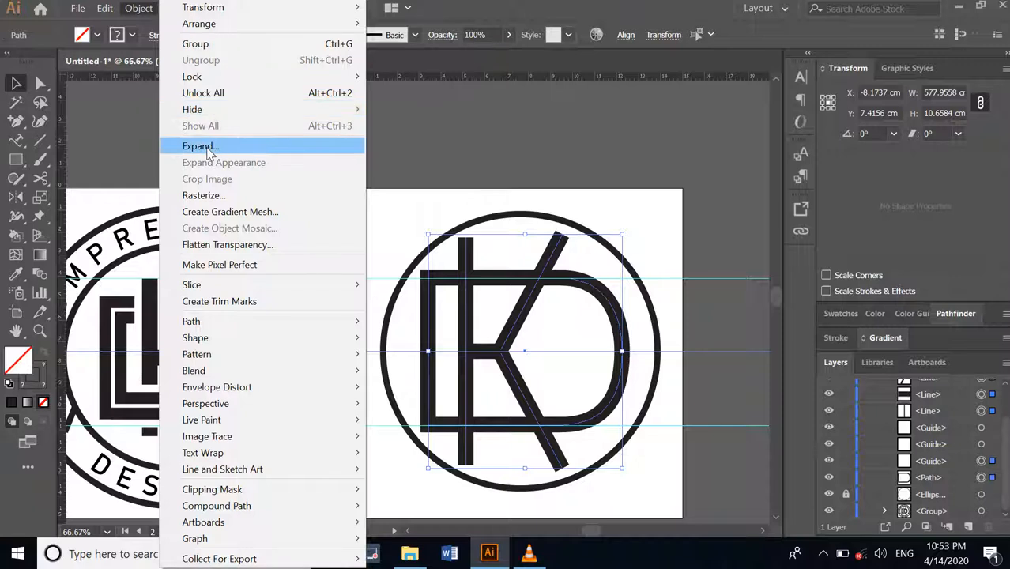
click(198, 146)
click(470, 365)
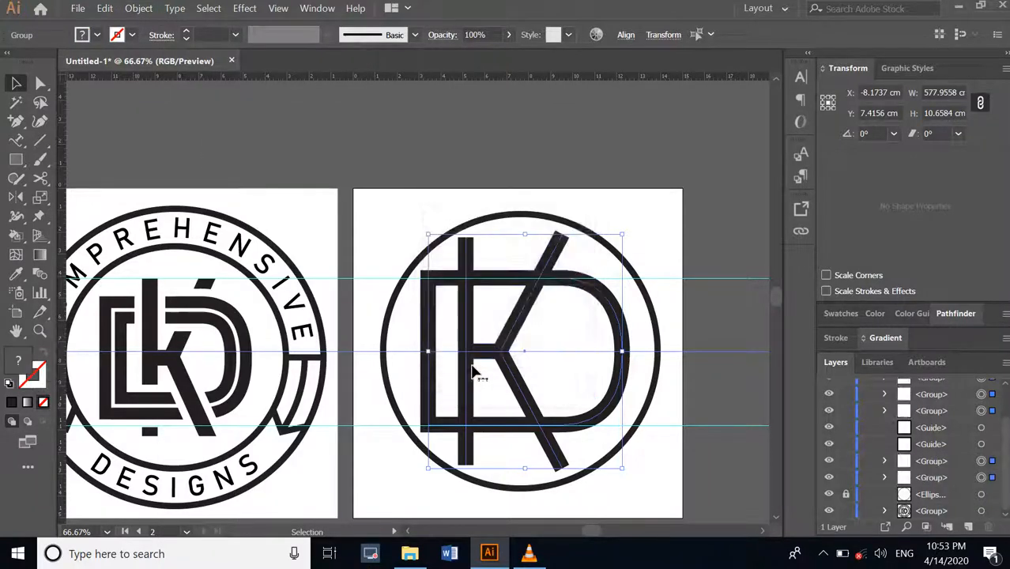
click(671, 321)
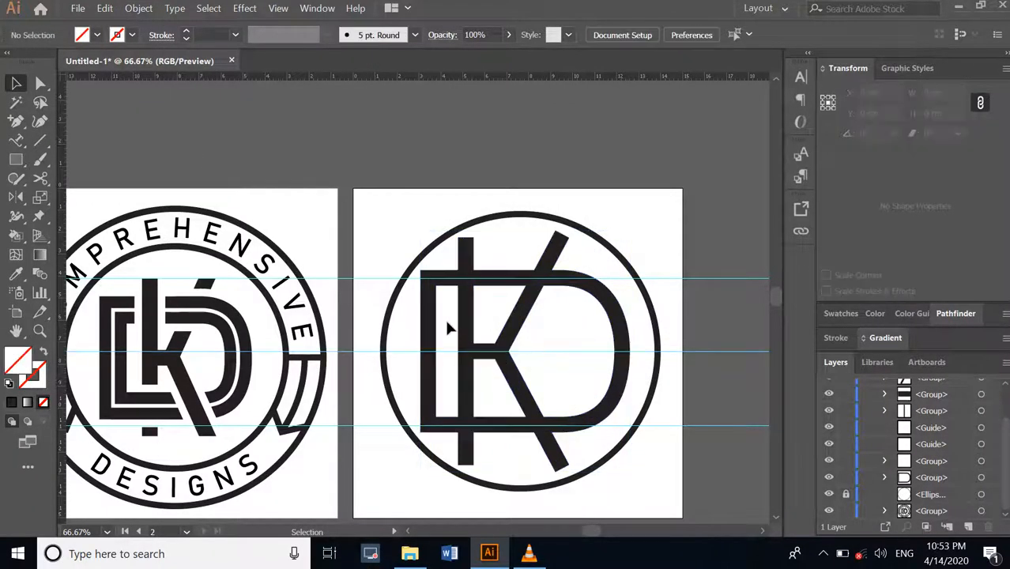
Unite the K's stem, connector and two diagonal arms into a single shape with Pathfinder
drag(448, 323, 534, 378)
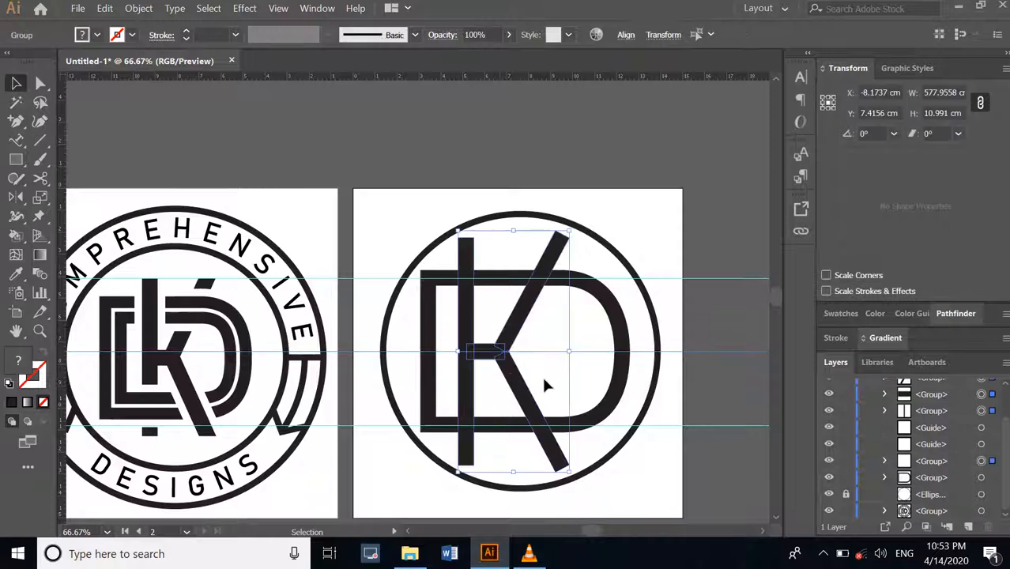
click(958, 313)
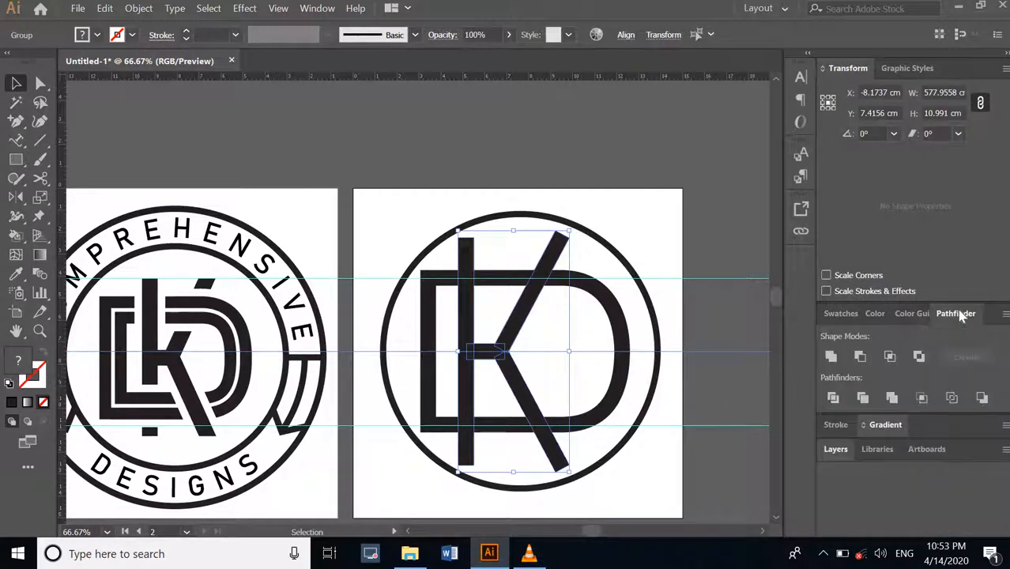
click(831, 357)
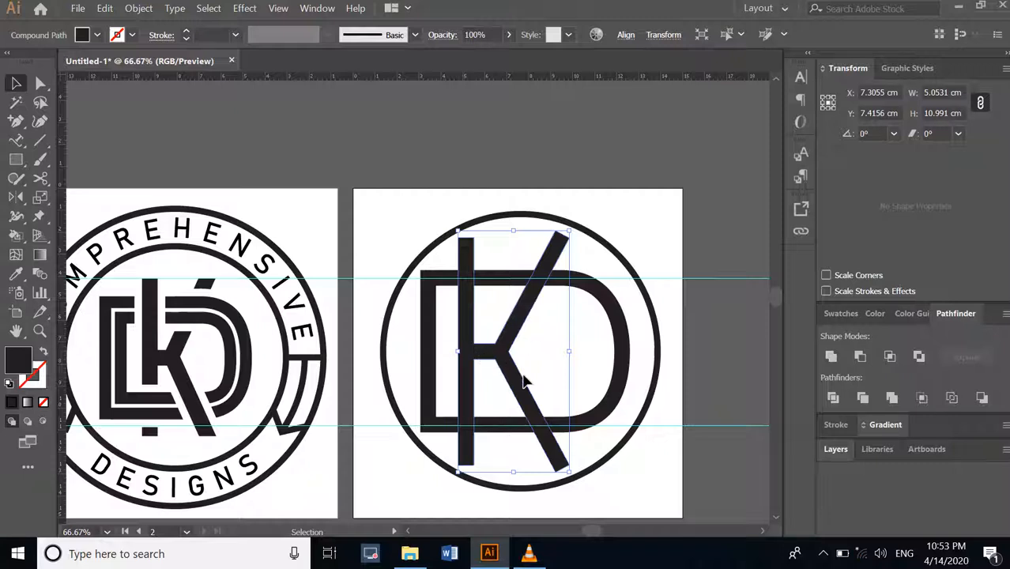
Draw a rectangle about 8.39 by 2.44 cm over the K's upper ends and place a copy straight below over its lower ends
click(13, 161)
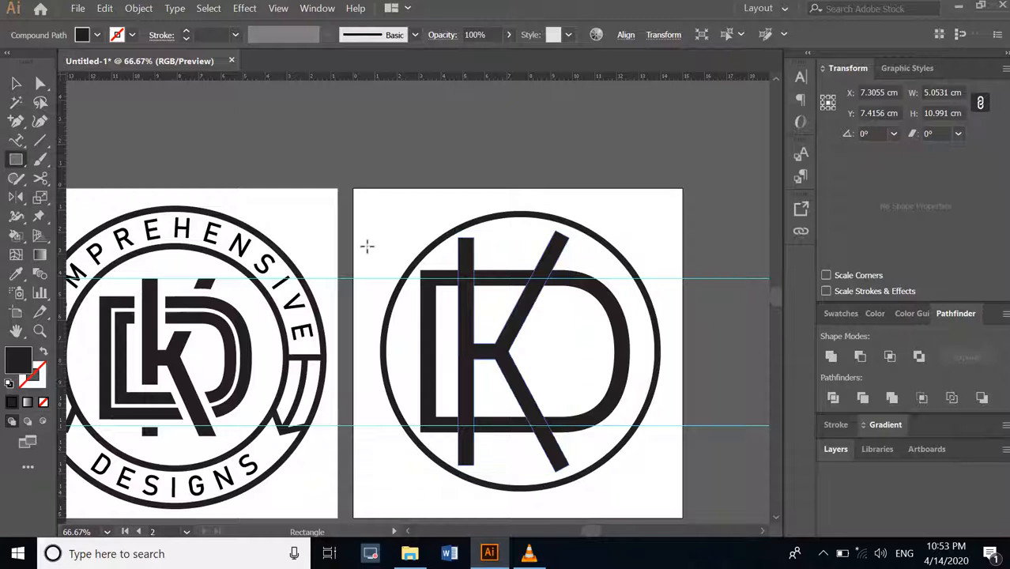
mouse_move(426, 192)
mouse_down()
mouse_move(541, 261)
mouse_move(611, 244)
mouse_up()
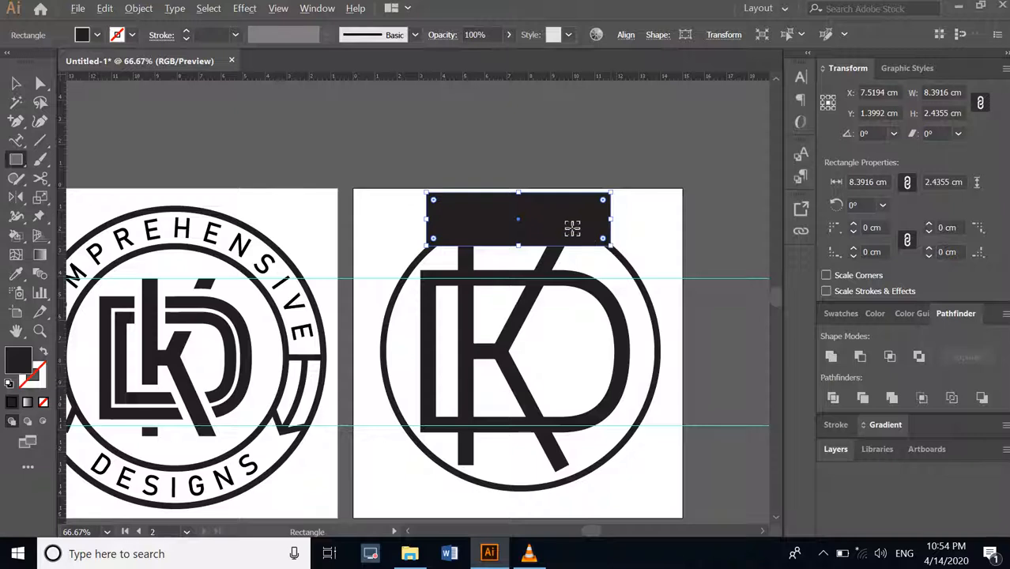
key(v)
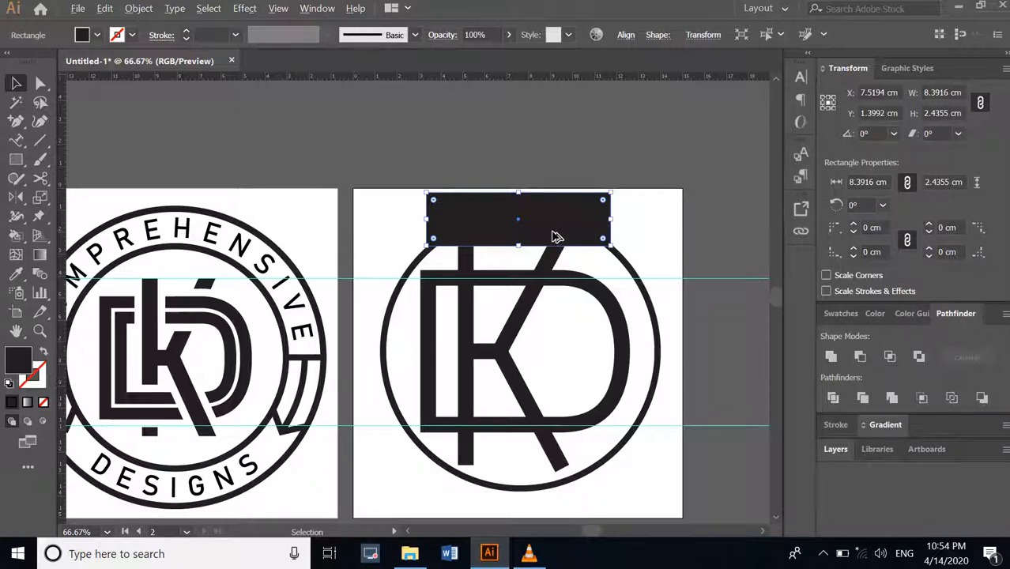
drag(549, 226, 543, 496)
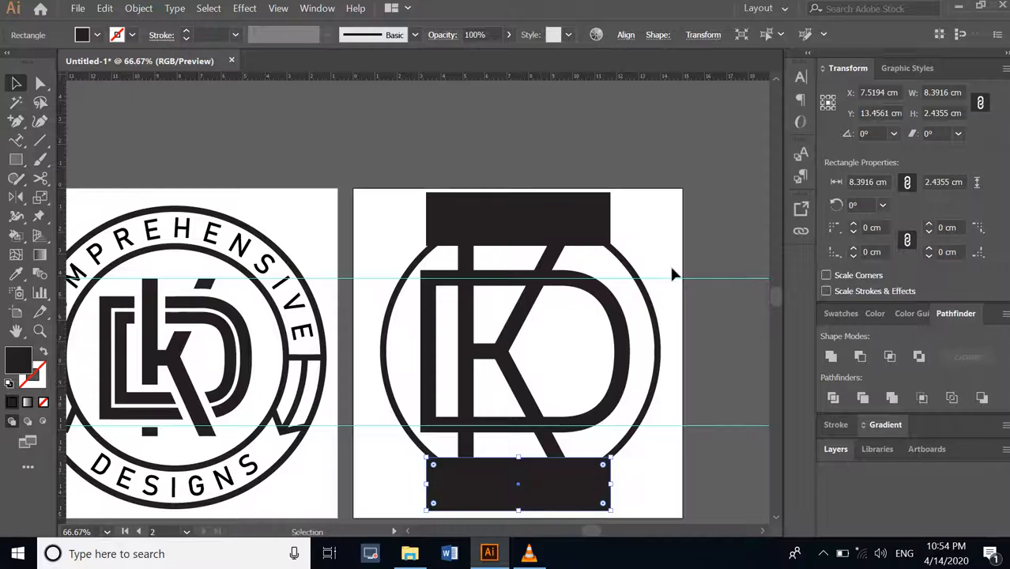
Subtract both rectangles from the K with Minus Front to trim its ends flat
shift+click(593, 219)
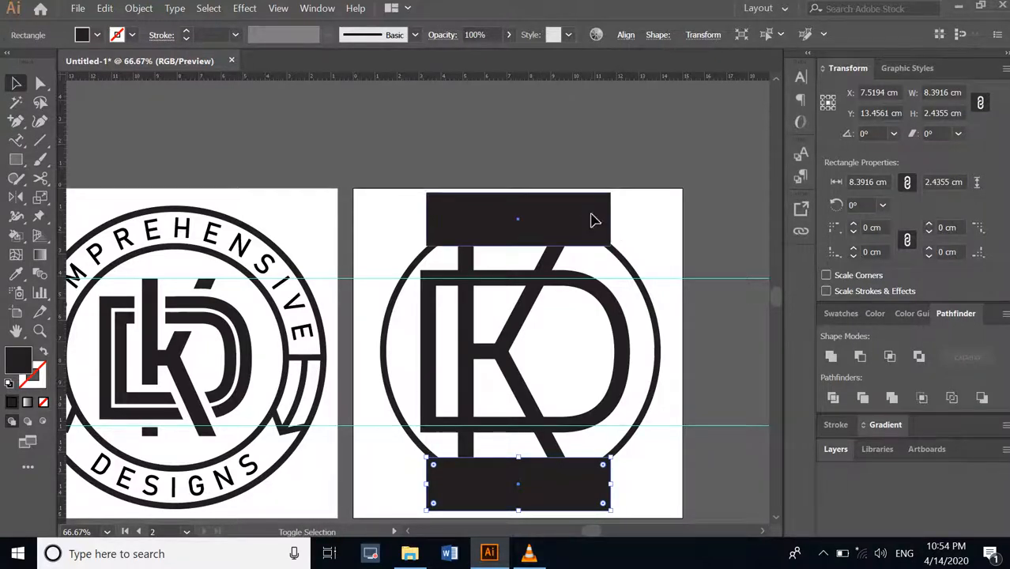
shift+click(551, 266)
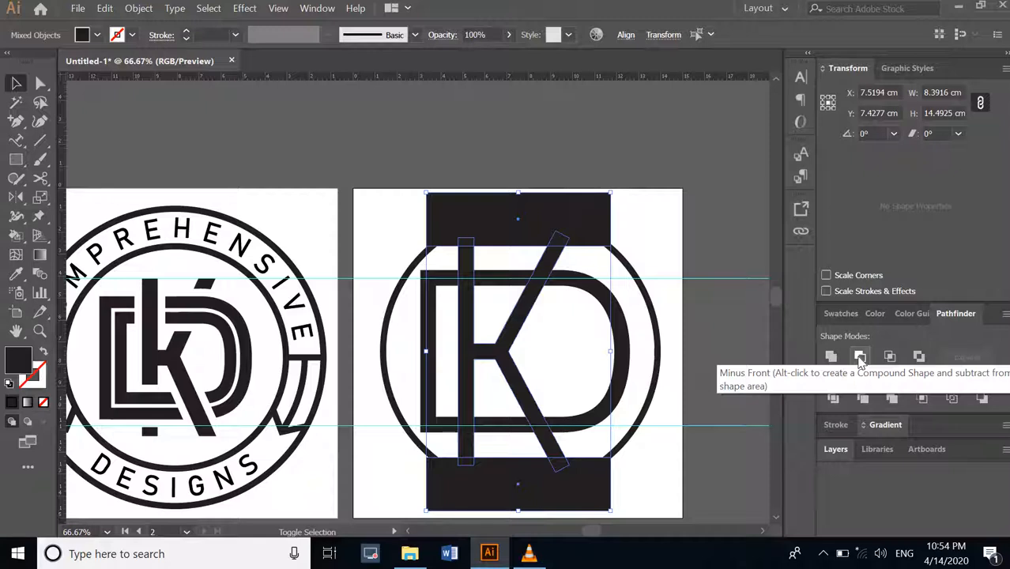
click(860, 357)
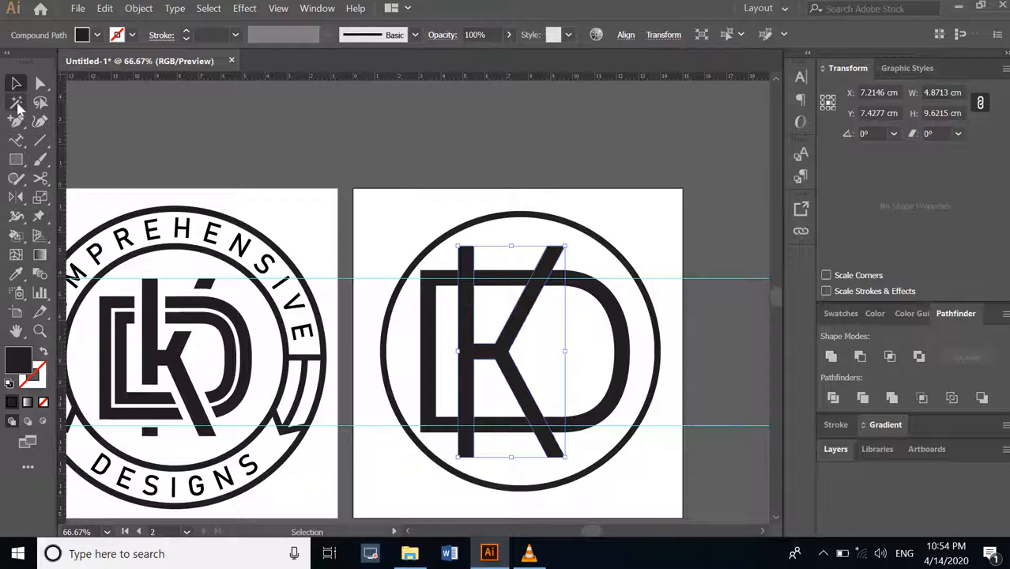
click(319, 103)
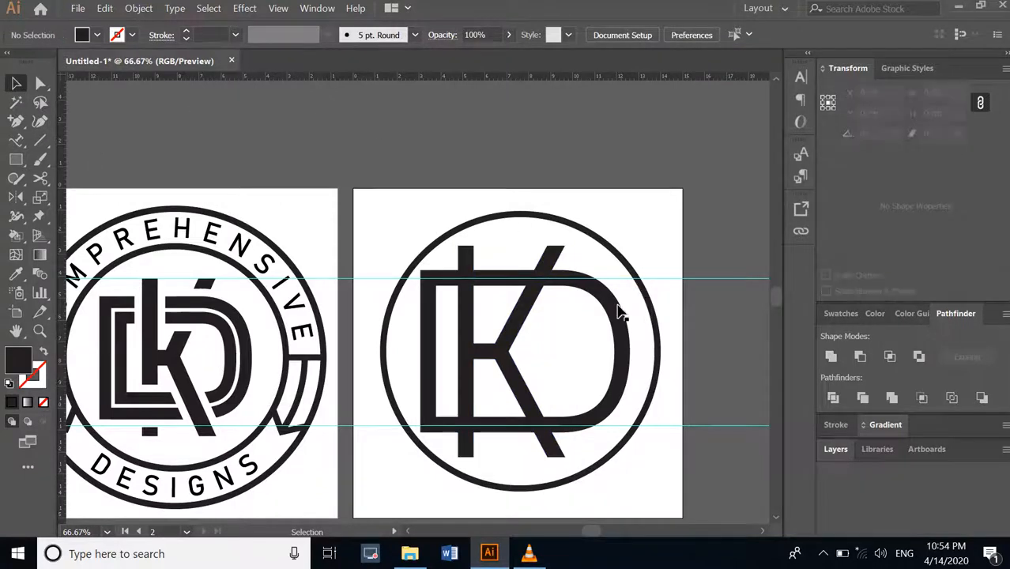
Swap the D's fill and stroke, and set its outline to a 15 pt stroke weight
click(619, 316)
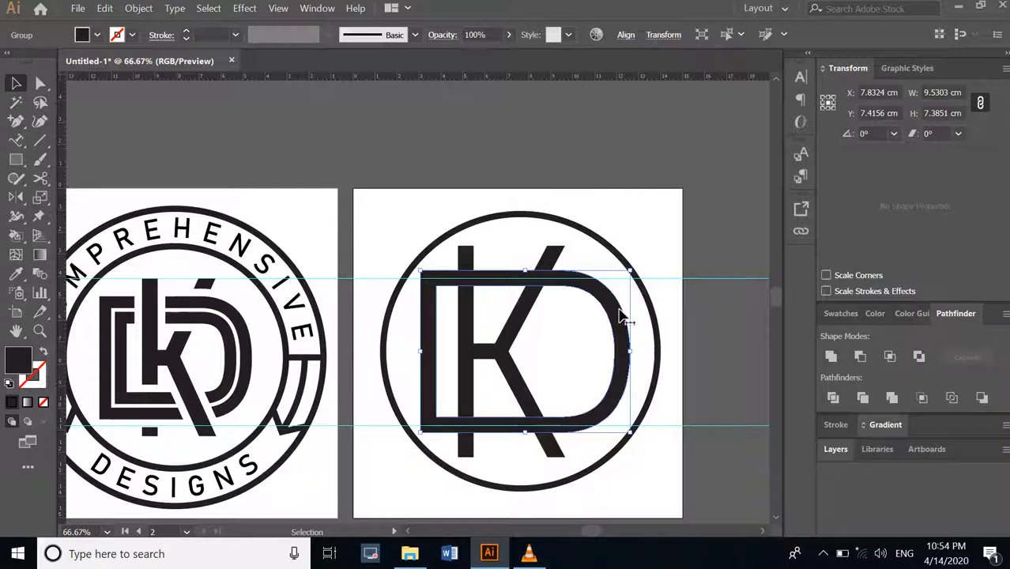
click(44, 355)
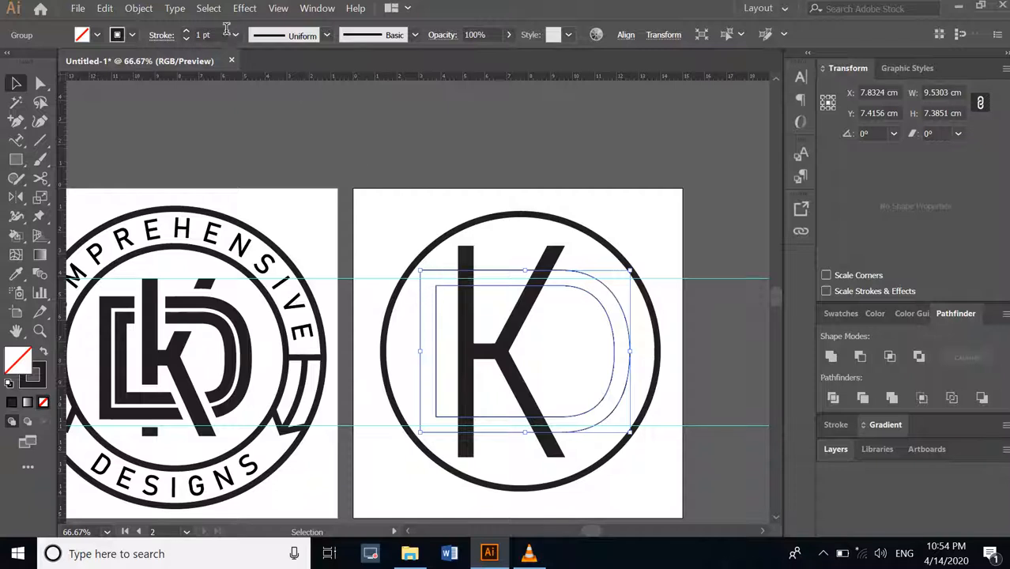
click(203, 36)
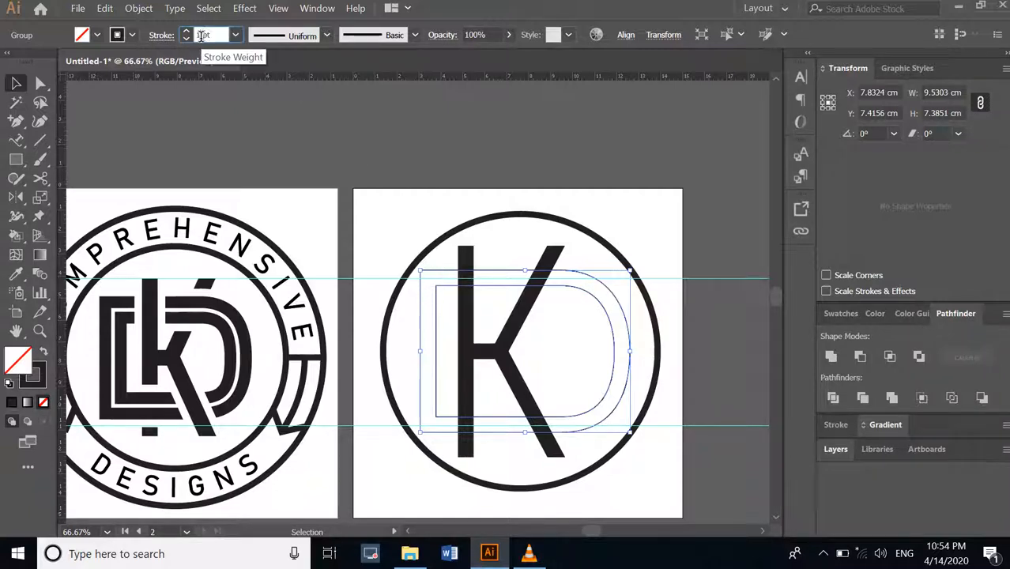
text(5)
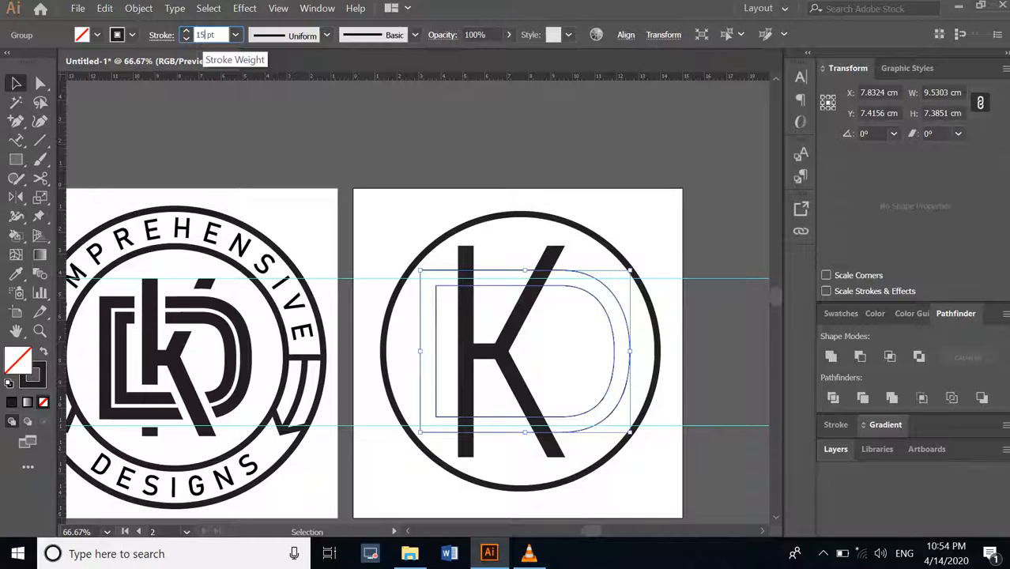
key(Return)
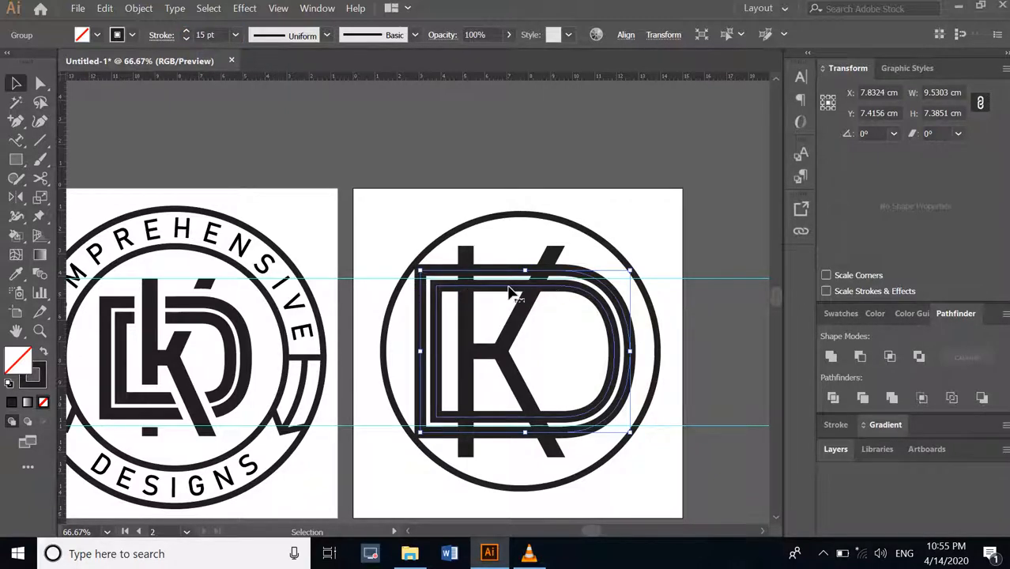
Swap the K's fill and stroke, and set its outline to a 3 pt stroke weight
click(468, 255)
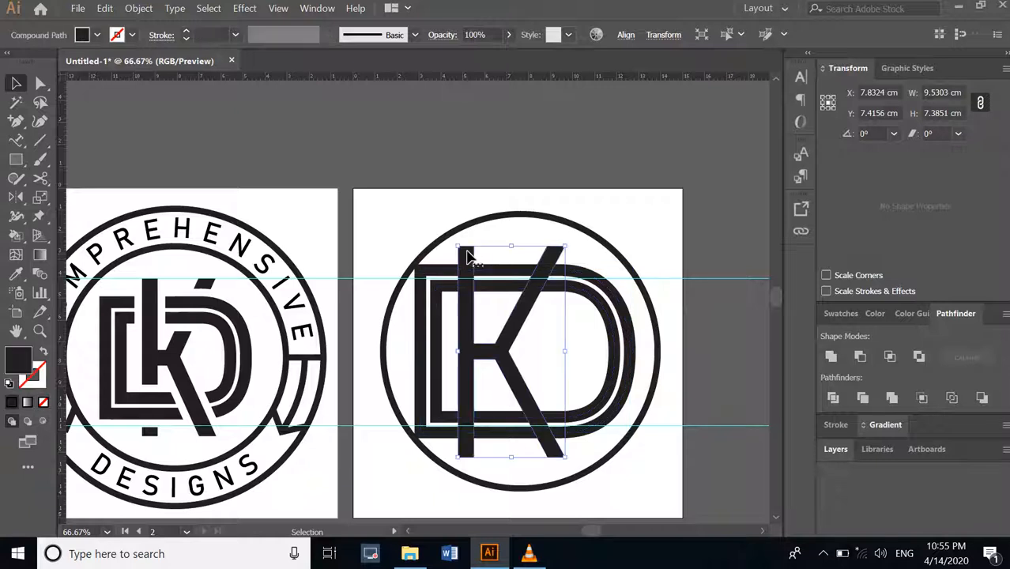
click(44, 351)
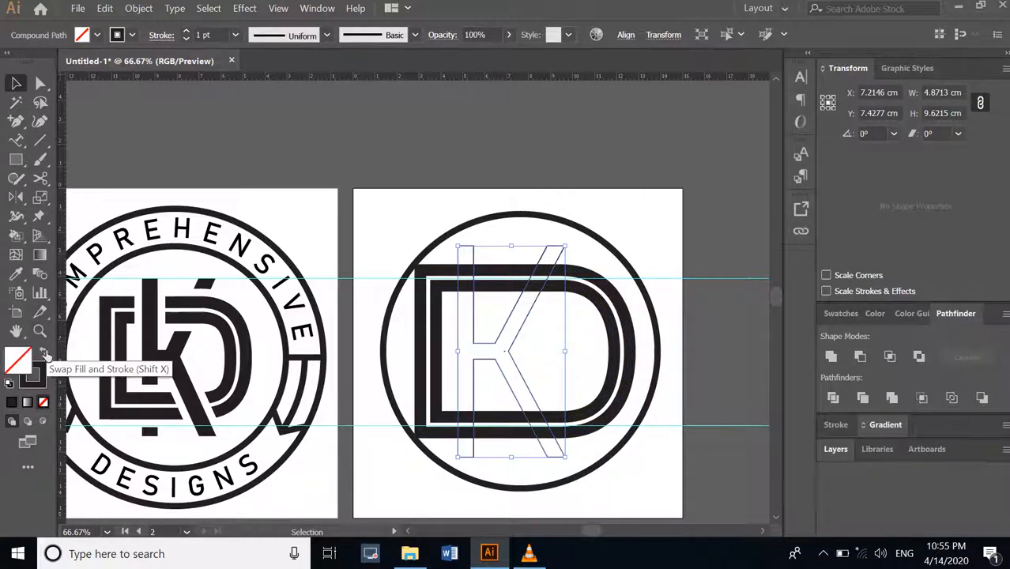
click(201, 35)
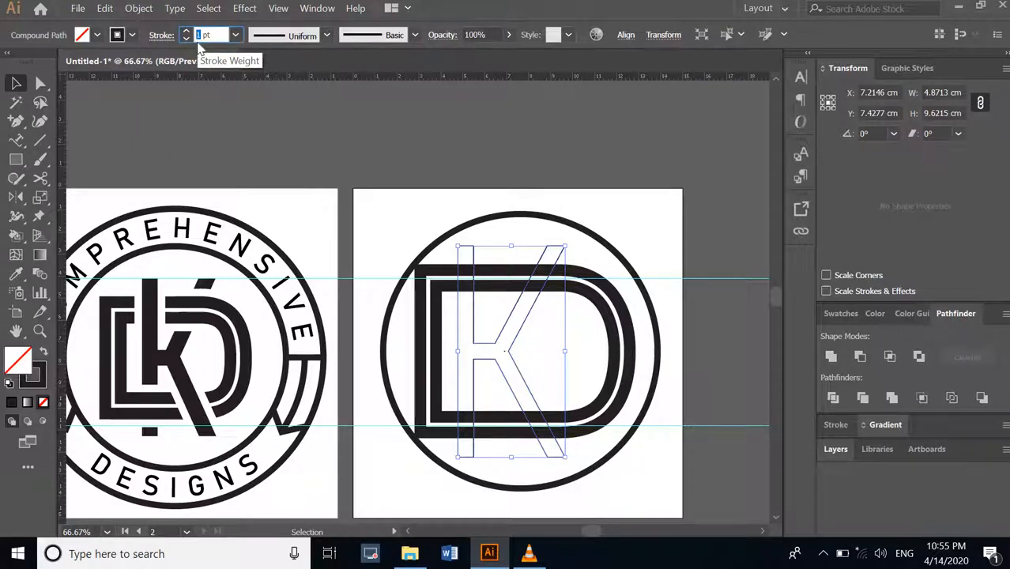
text(3)
key(Return)
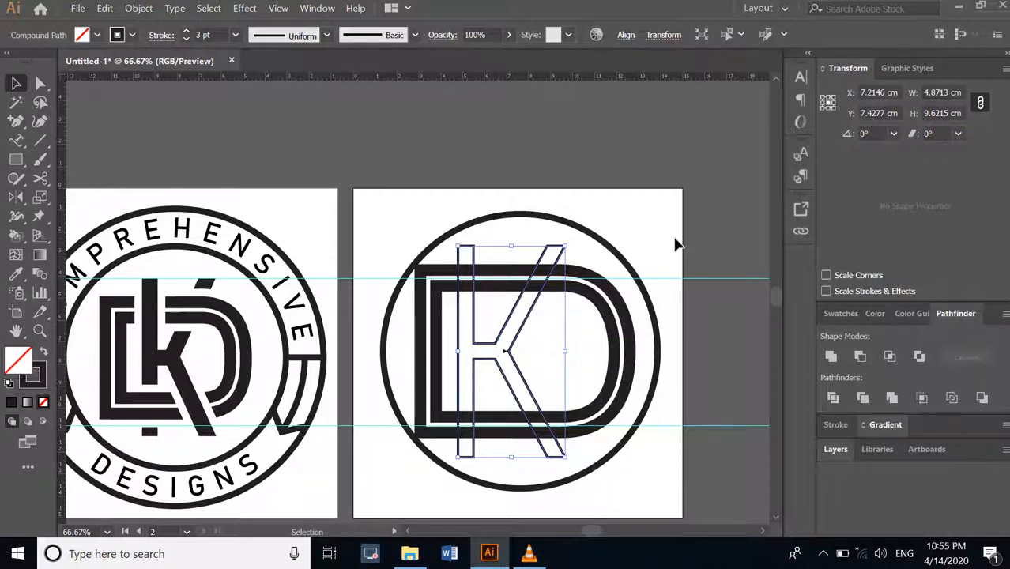
Swap the D's fill and stroke back and forth, and reapply a 15 pt stroke weight to its outline
click(625, 309)
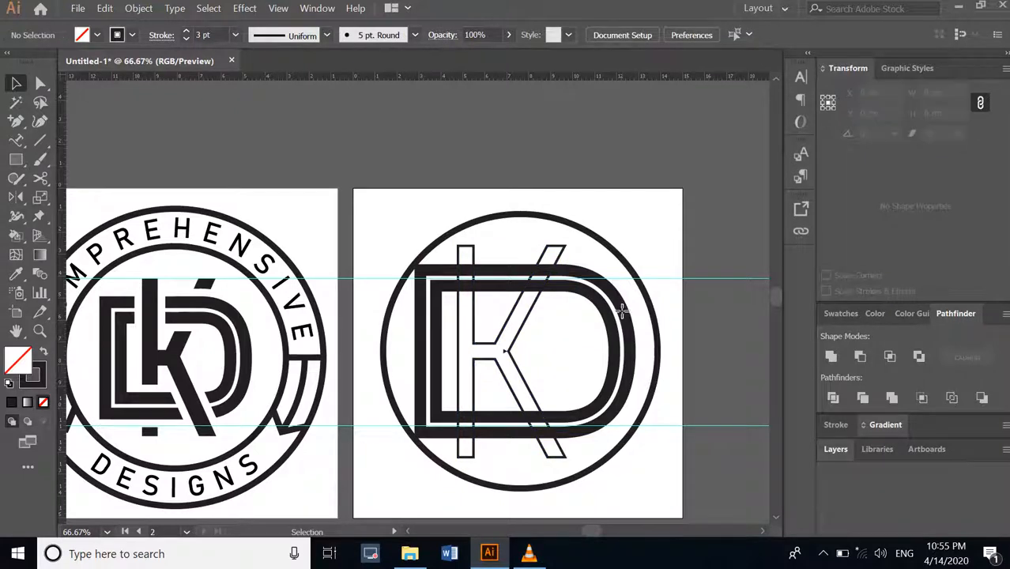
click(630, 315)
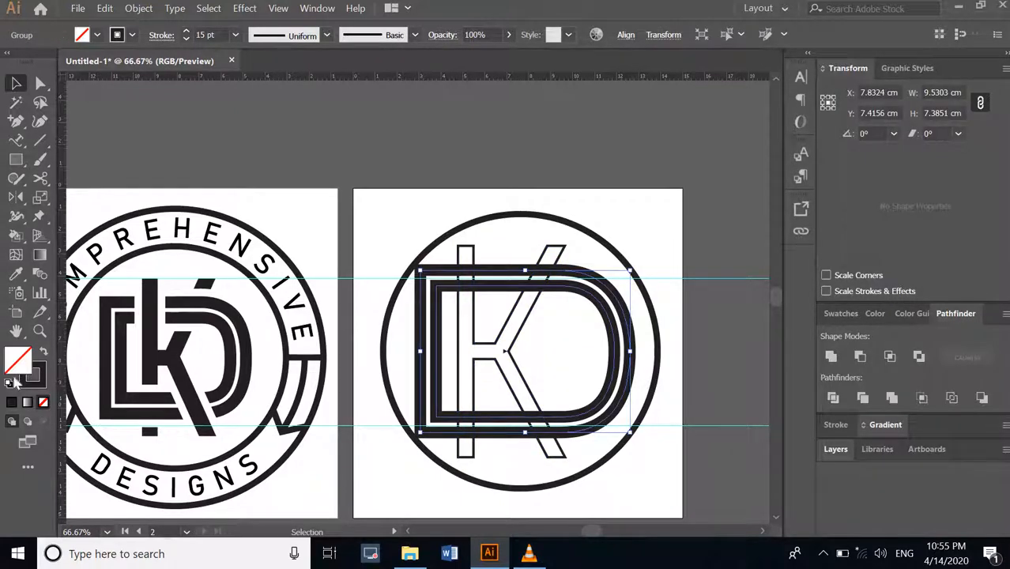
click(44, 353)
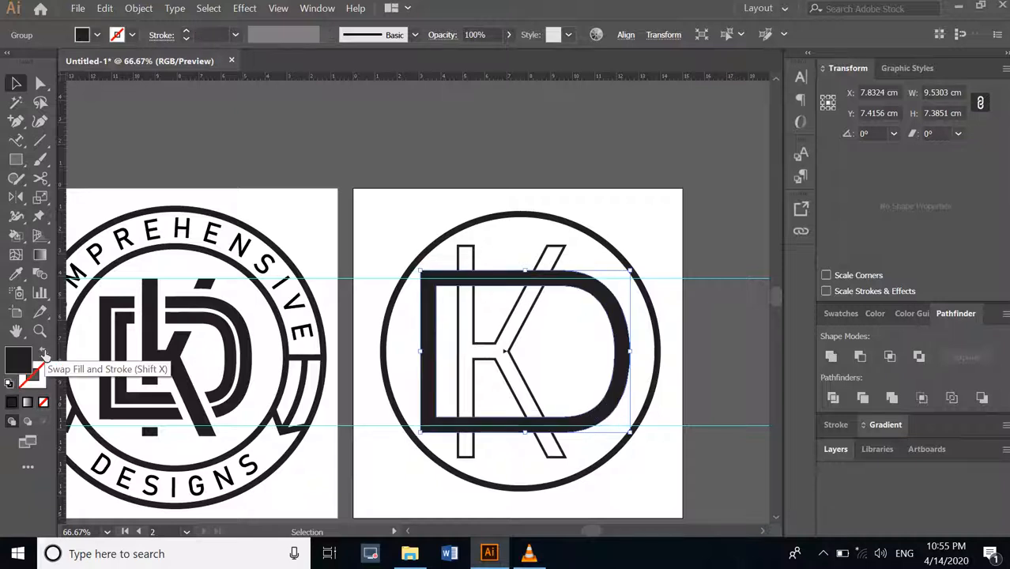
click(44, 353)
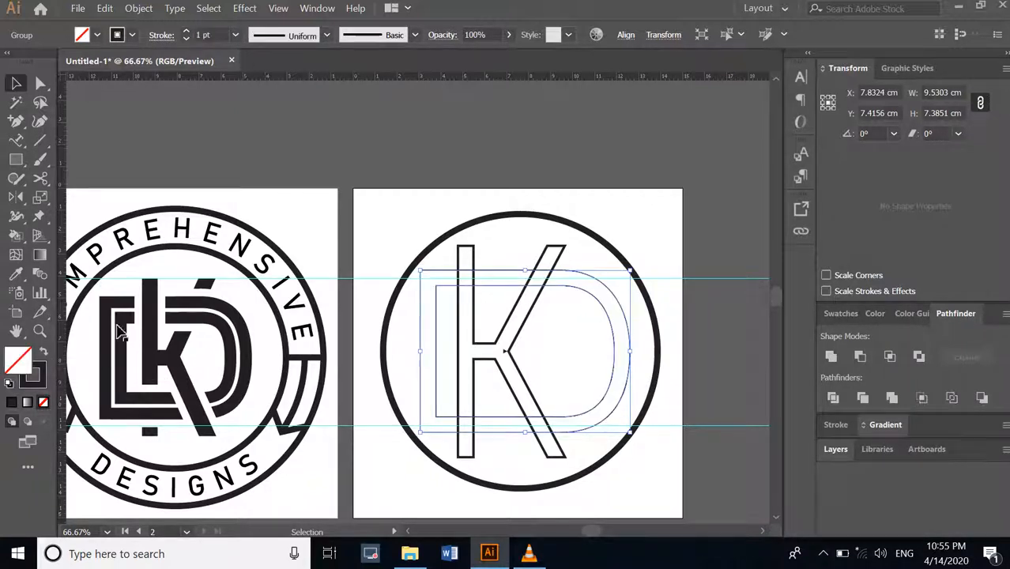
click(202, 35)
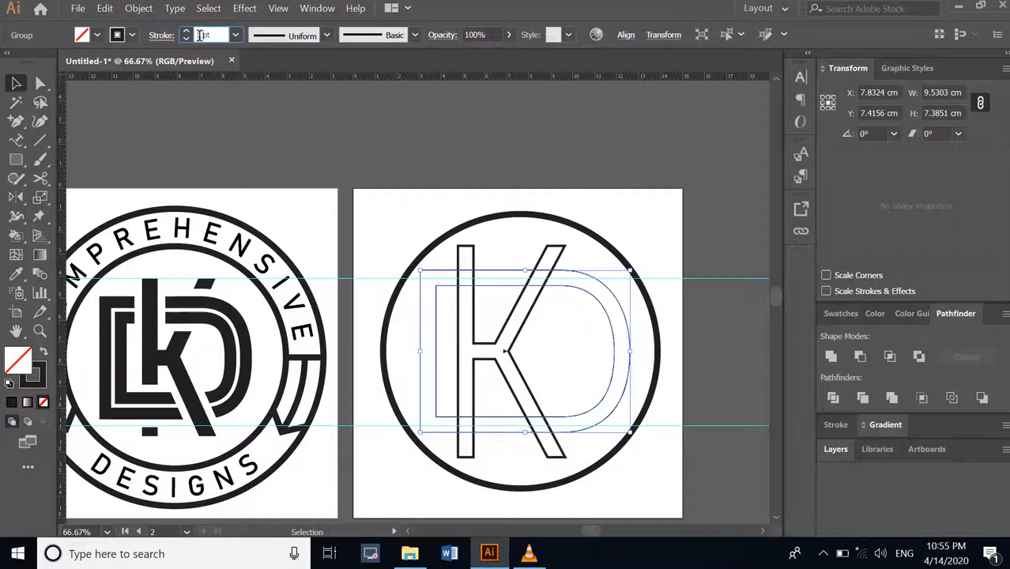
text(15)
key(Return)
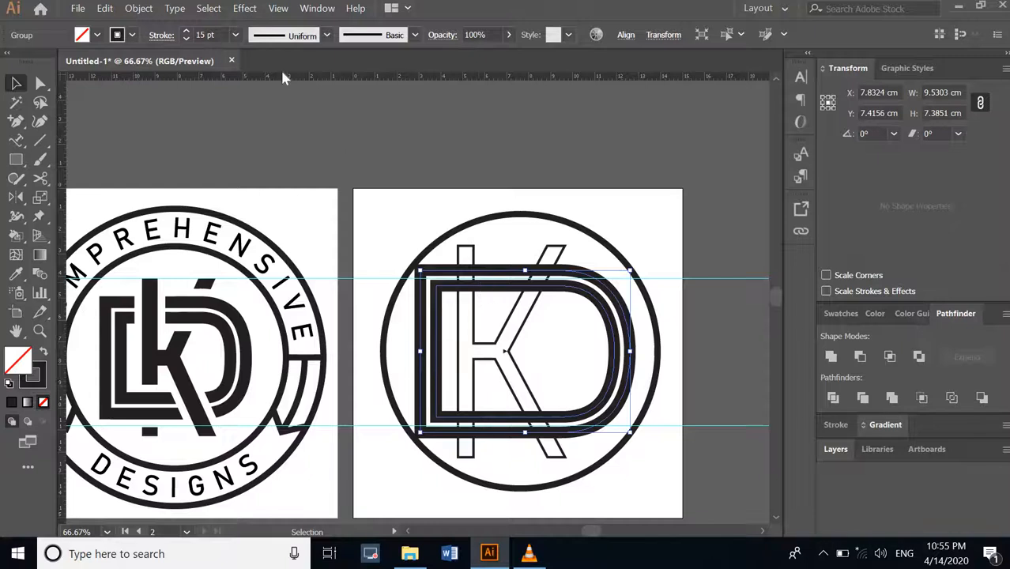
Expand the D's 15 pt outline strokes into filled shapes
click(138, 8)
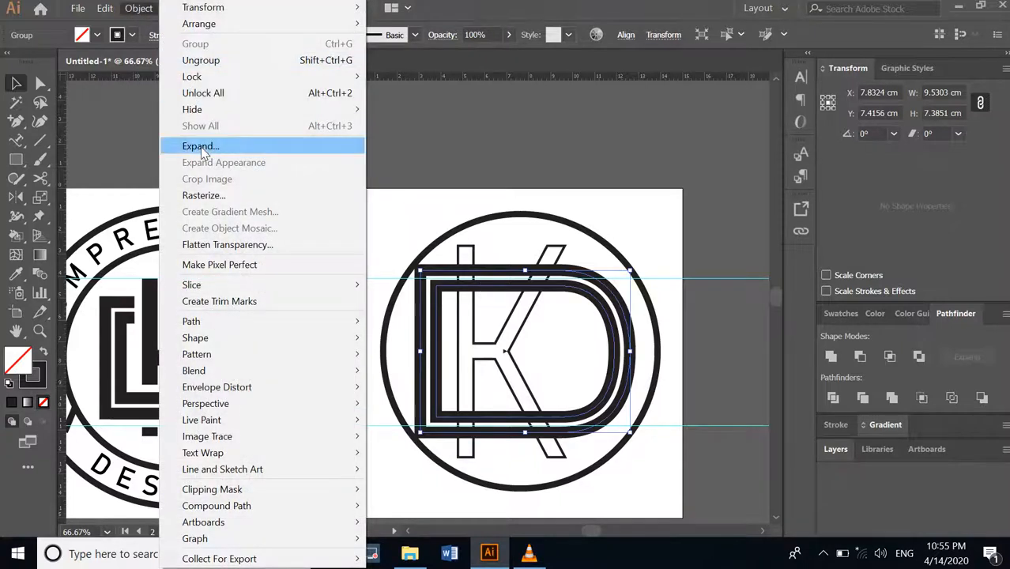
click(201, 147)
click(466, 363)
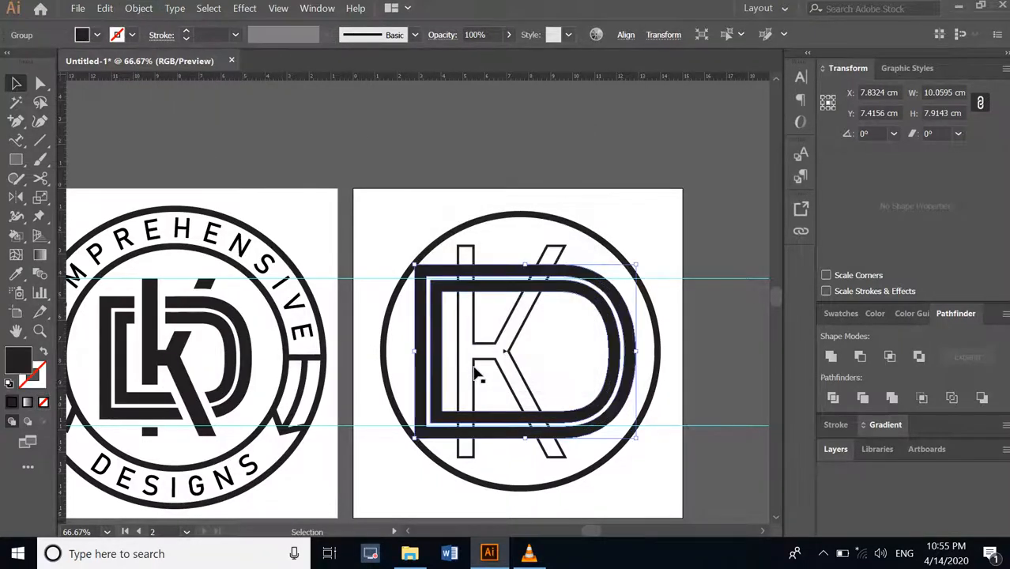
Swap the expanded D's fill and stroke, and set its outlines to a 3 pt stroke weight
click(46, 353)
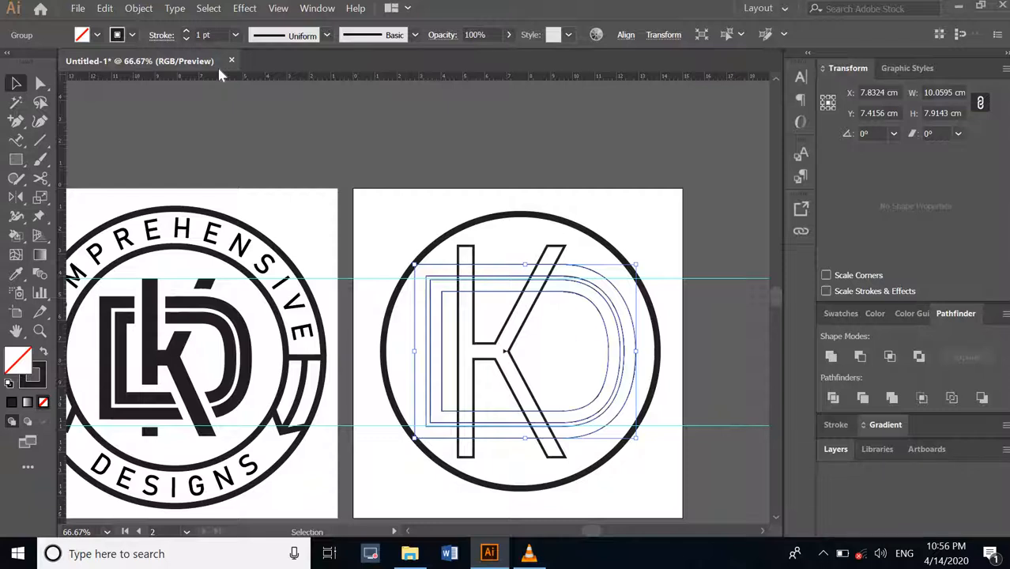
click(236, 36)
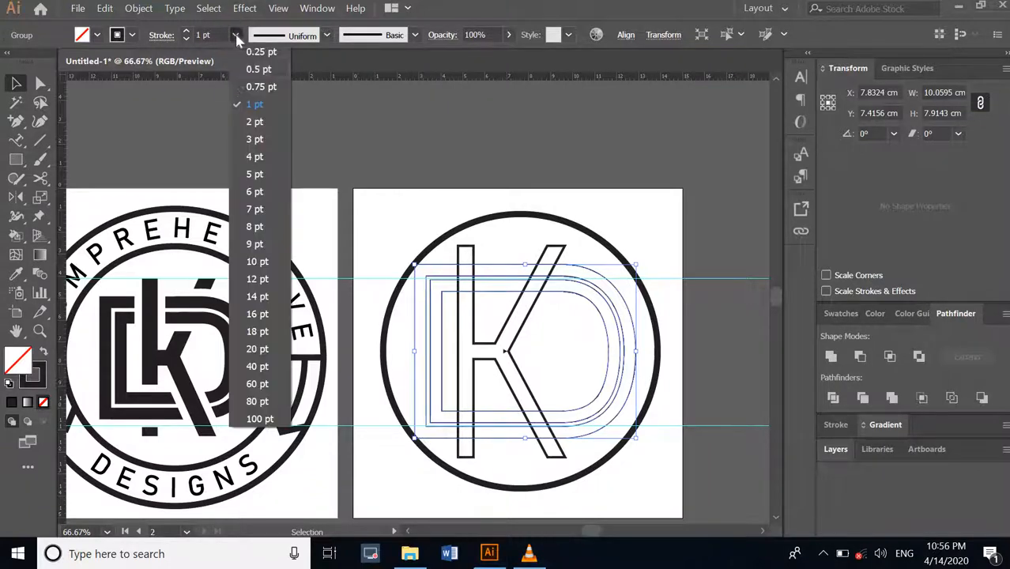
click(254, 139)
click(686, 217)
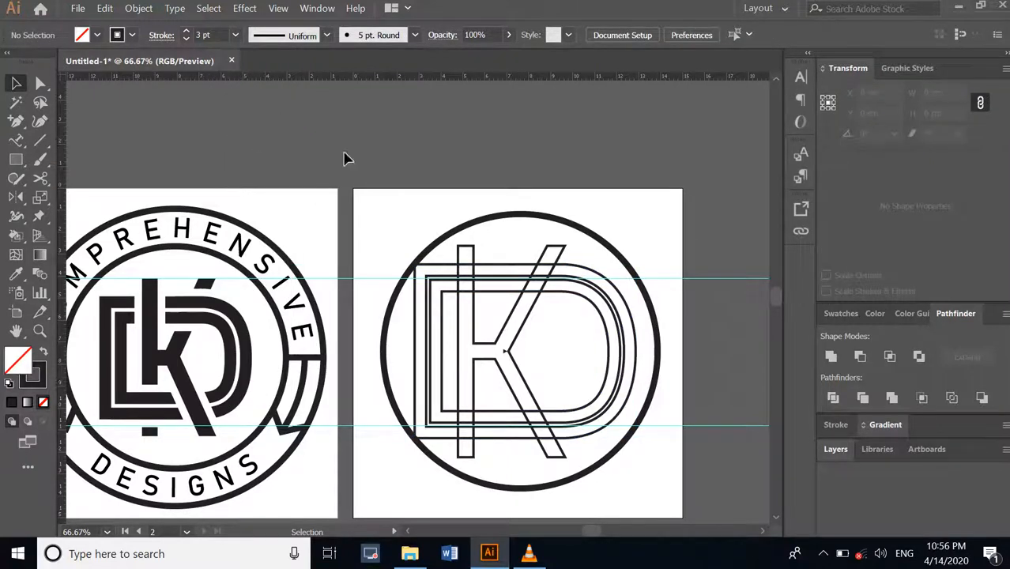
Set the stroke weight of the D's outlines to 1 pt
click(445, 264)
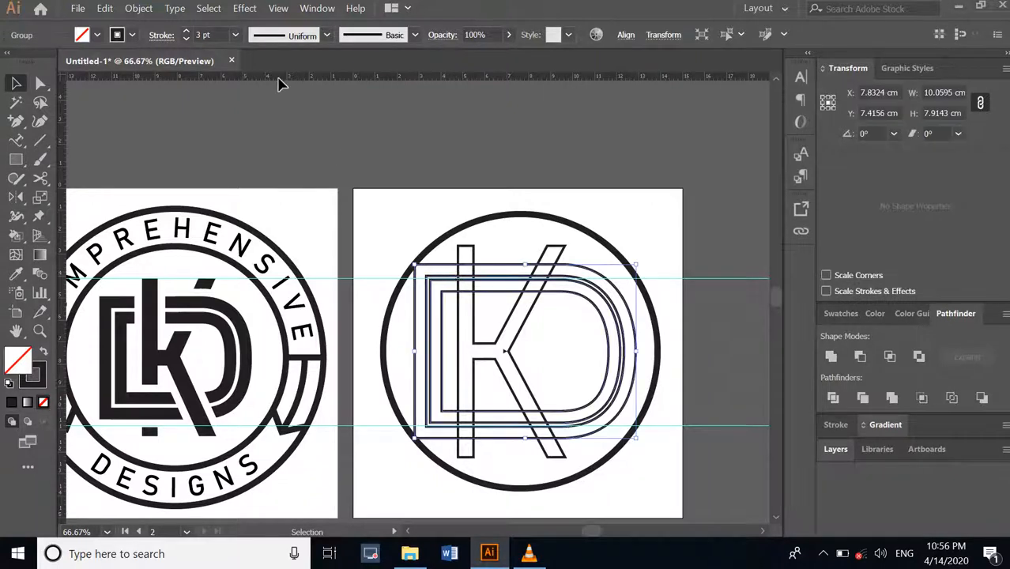
click(235, 36)
click(252, 109)
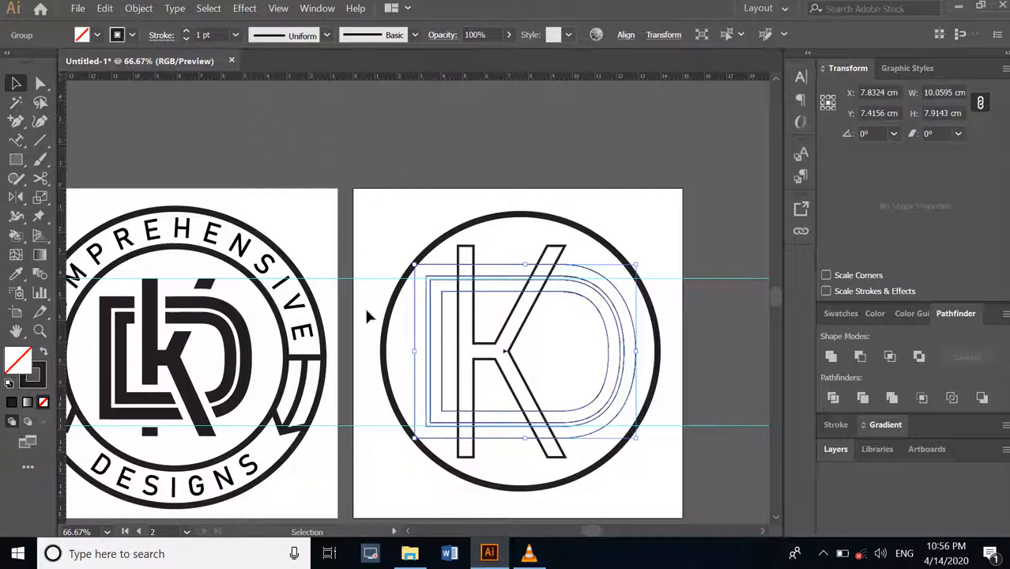
Delete the two horizontal guides that run across the artboards
drag(401, 348, 661, 488)
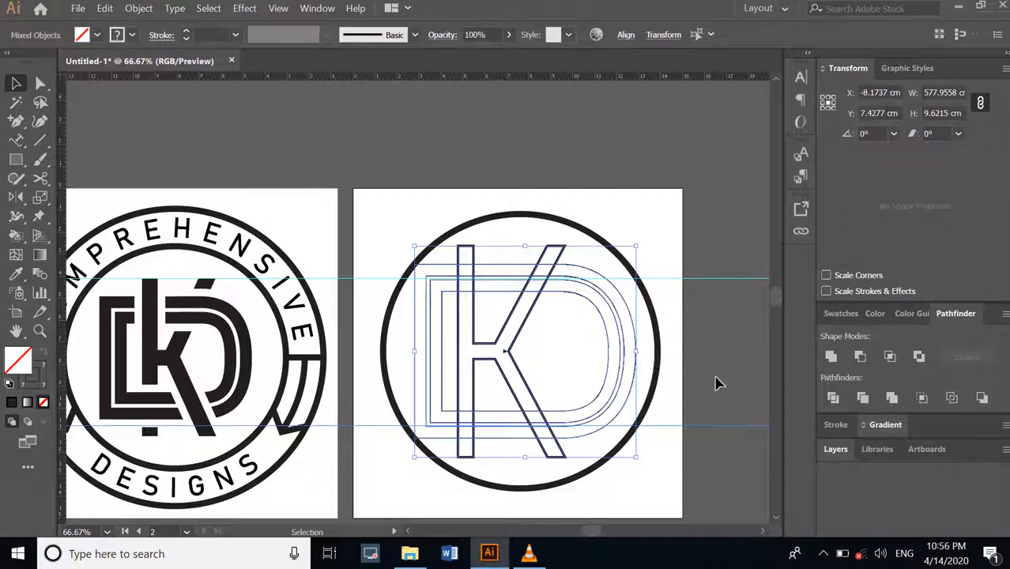
click(700, 280)
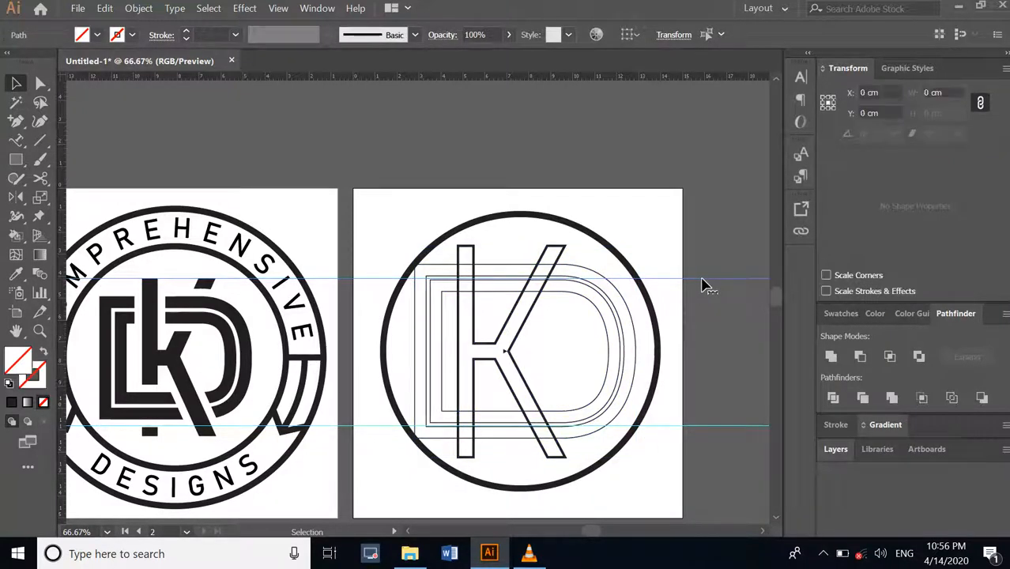
drag(701, 285, 722, 427)
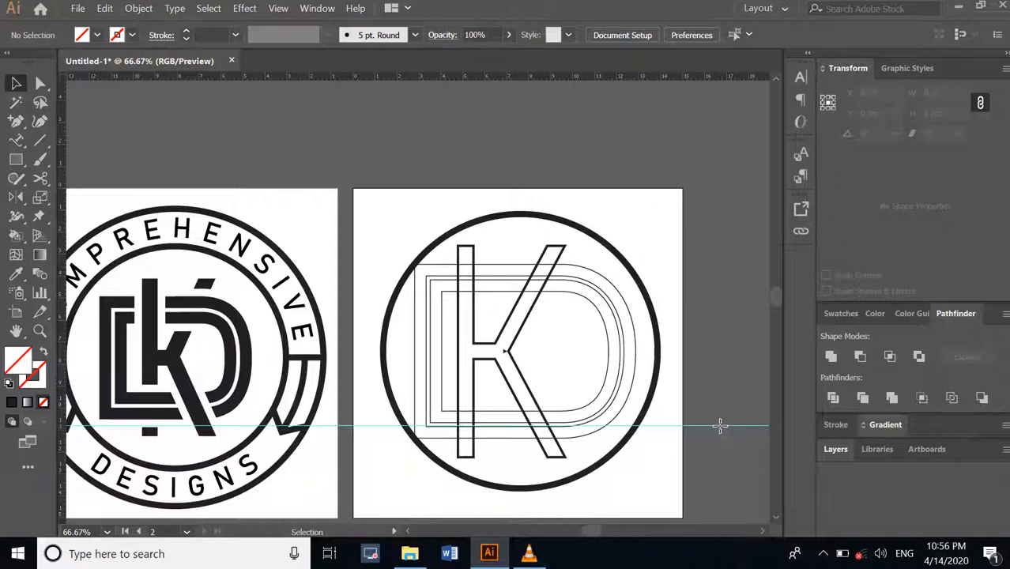
Offset the K and D paths outward by 10 px (0.3528 cm) with miter joins and a miter limit of 4
drag(670, 482, 342, 329)
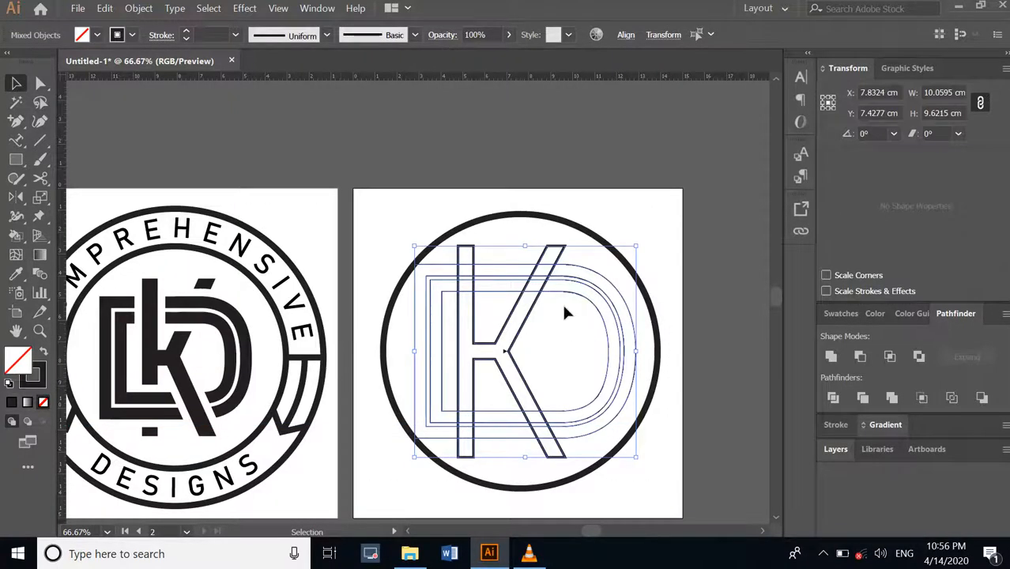
click(139, 11)
mouse_move(223, 325)
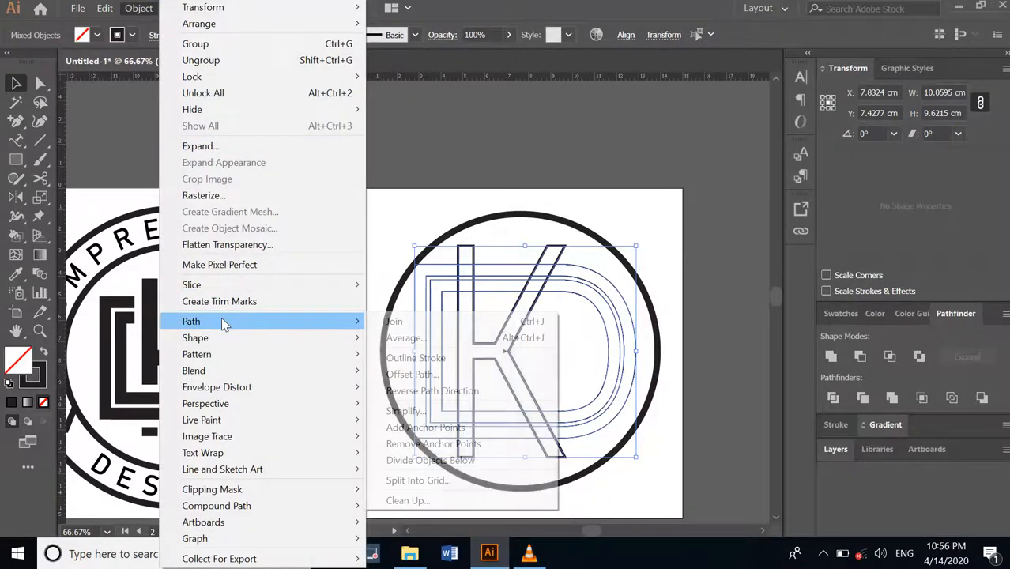
click(442, 374)
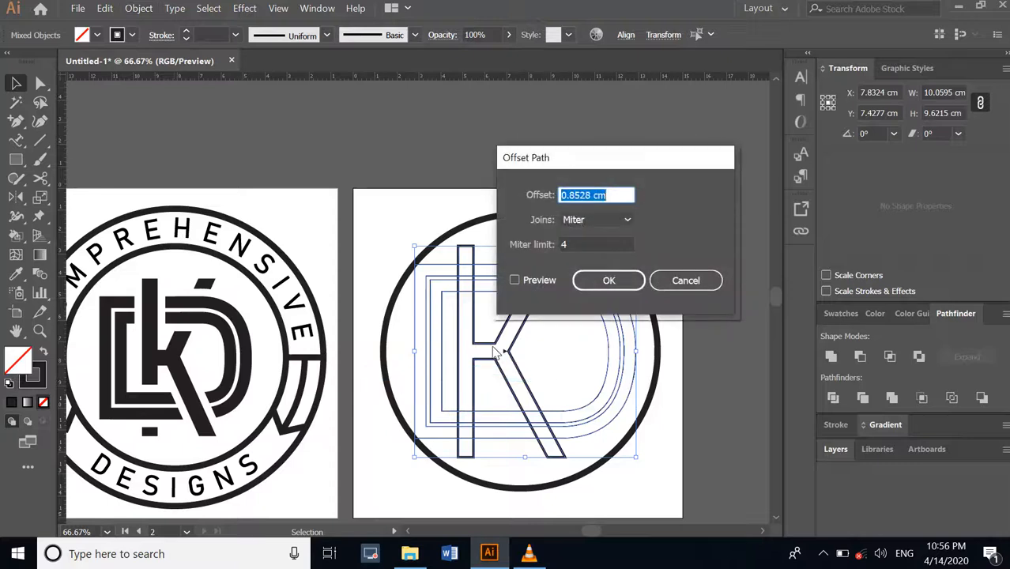
drag(637, 162, 733, 131)
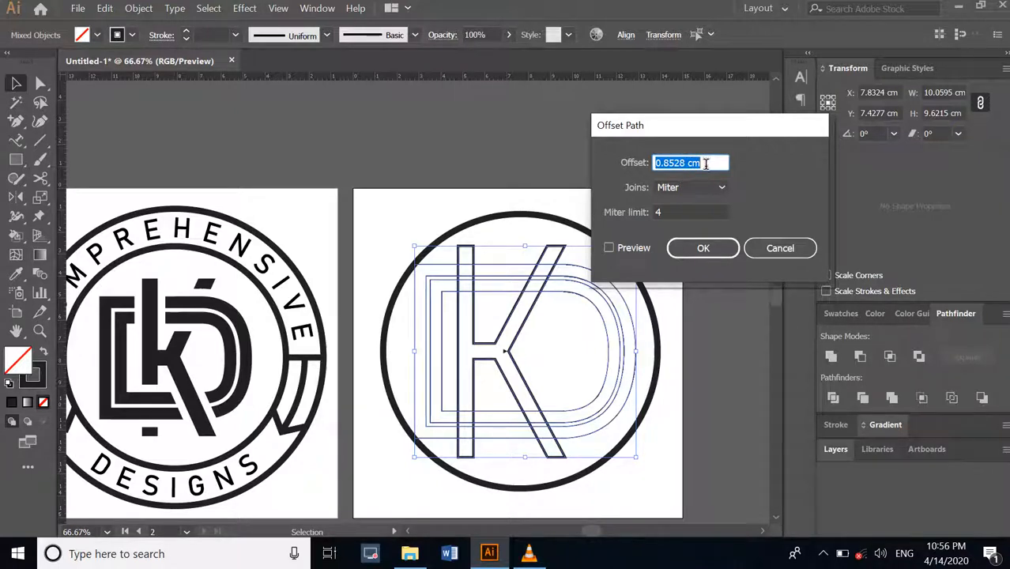
text(10)
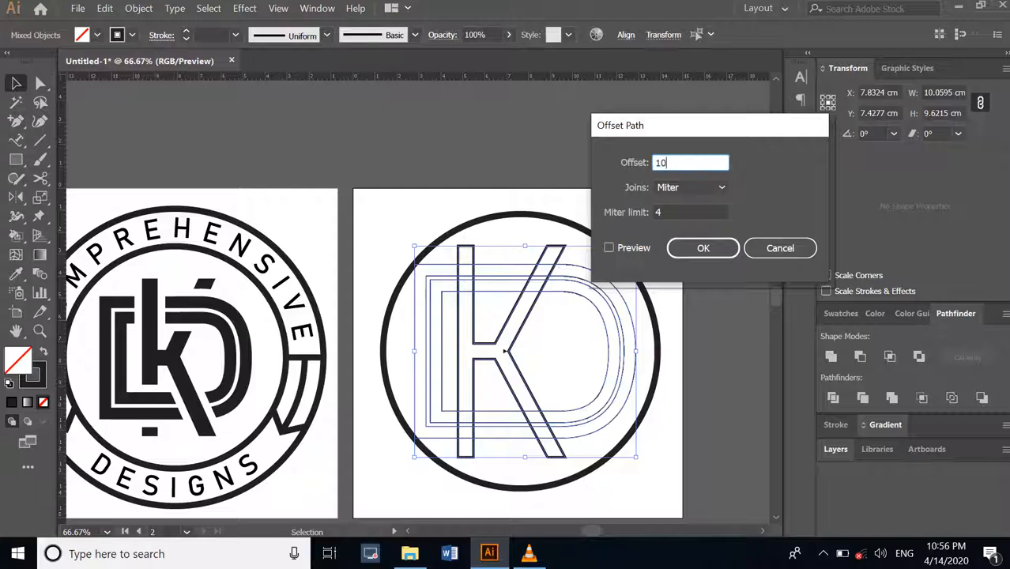
text(PX)
key(BackSpace)
key(BackSpace)
text(p)
click(609, 248)
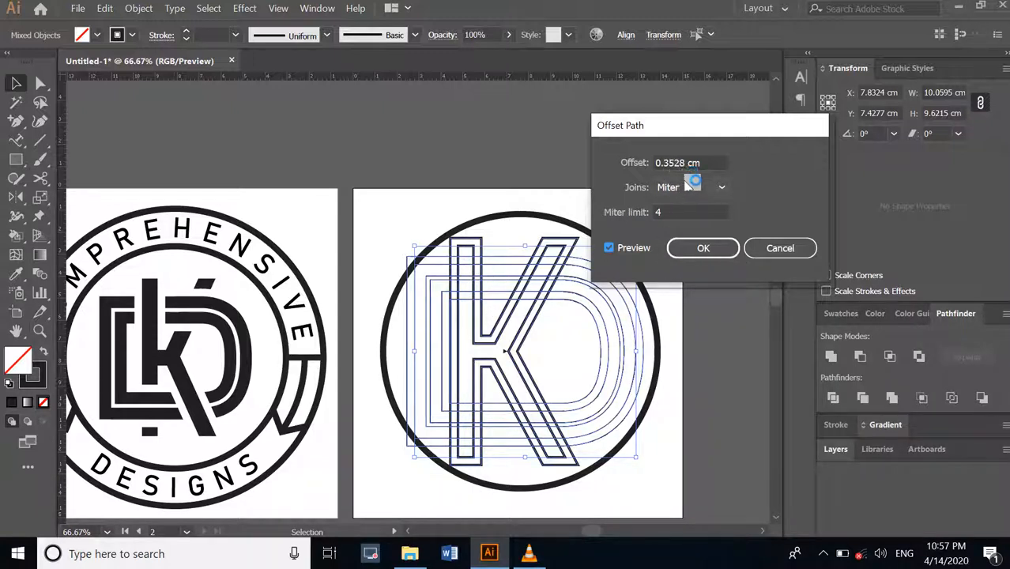
click(703, 248)
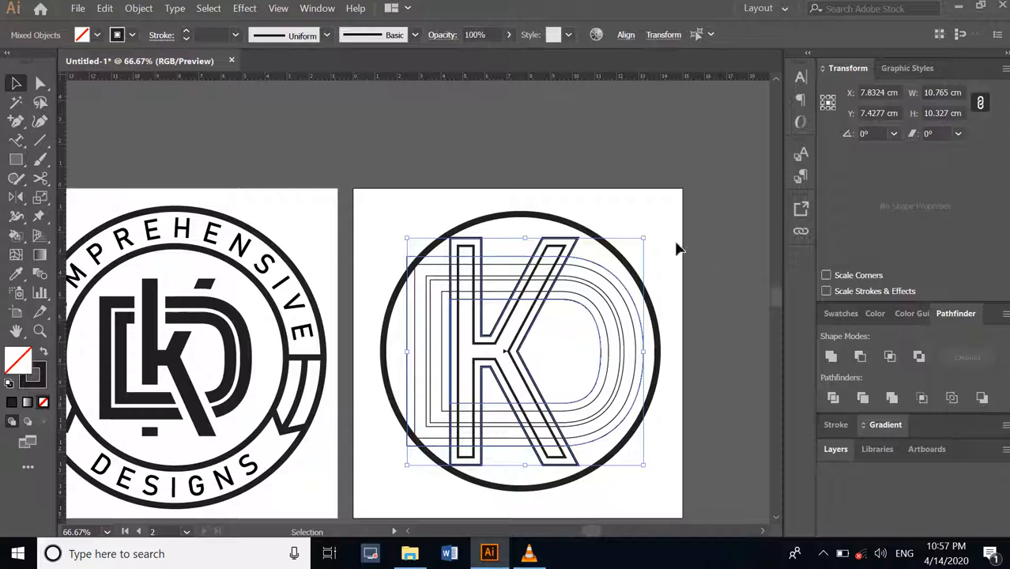
Turn all the K and D outlines into a Live Paint group, painting the K's central body and upper stem green
mouse_move(375, 215)
mouse_down()
mouse_move(388, 233)
mouse_move(682, 405)
mouse_up()
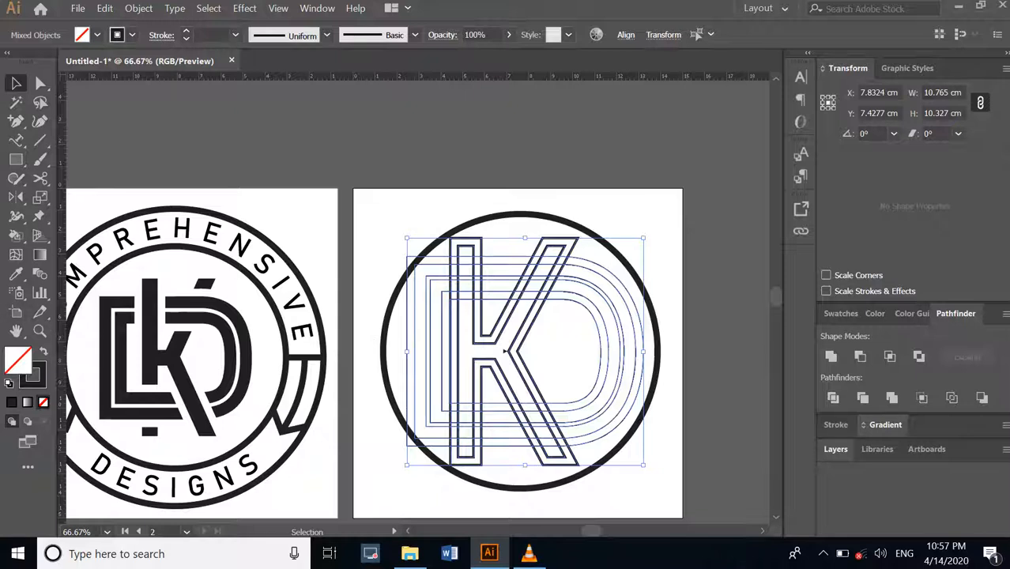
click(15, 236)
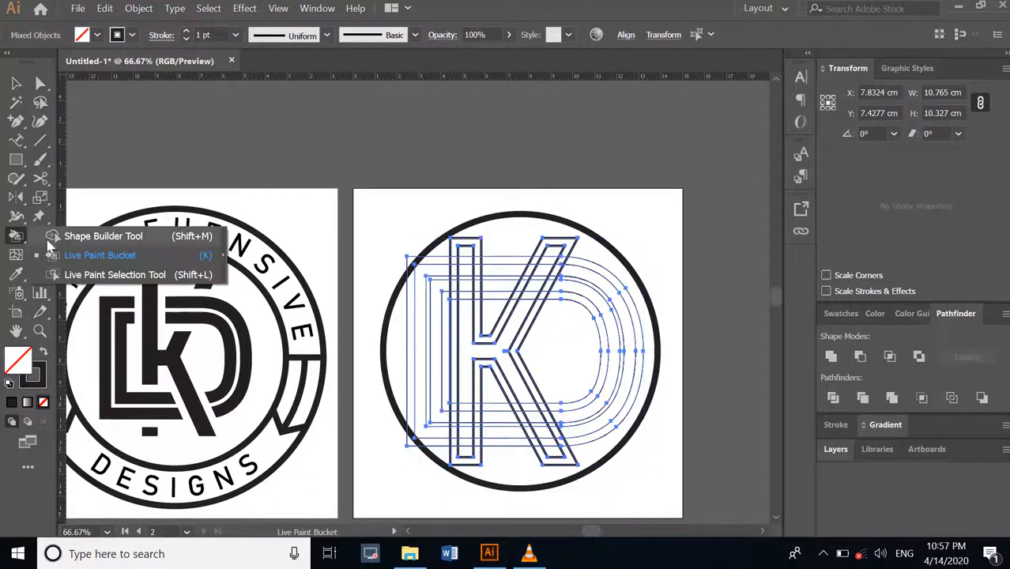
click(94, 256)
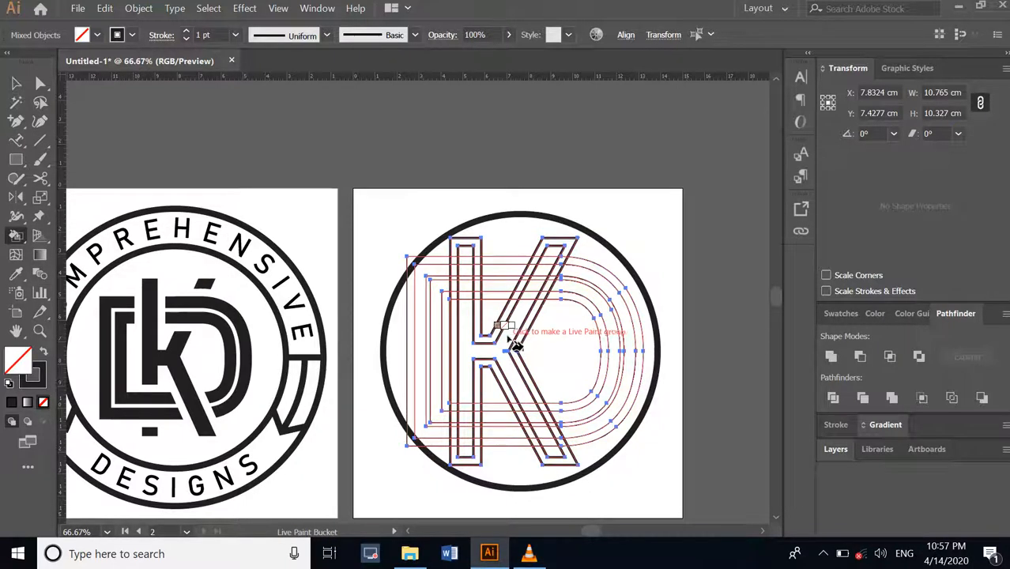
click(854, 317)
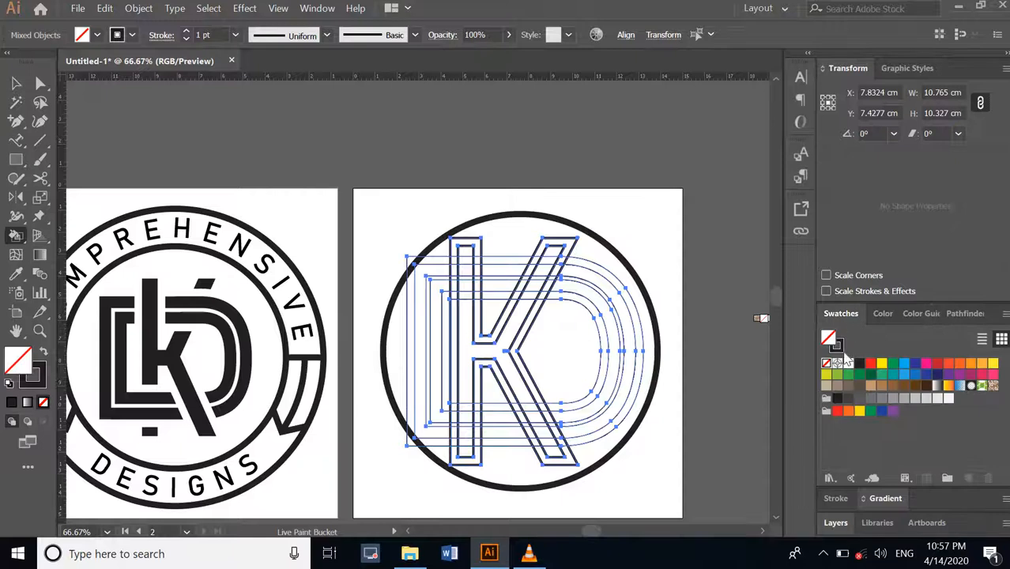
click(849, 375)
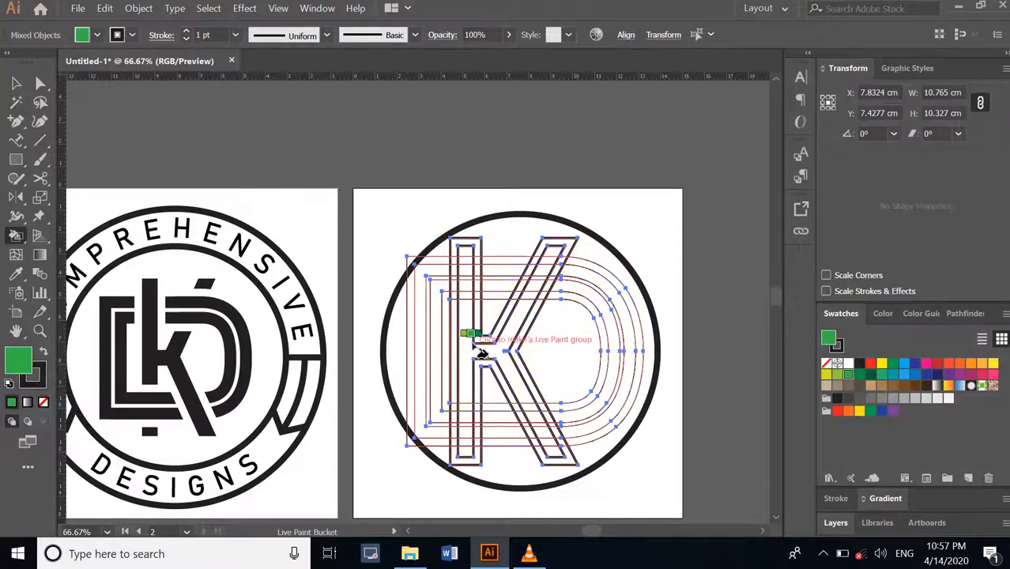
click(473, 355)
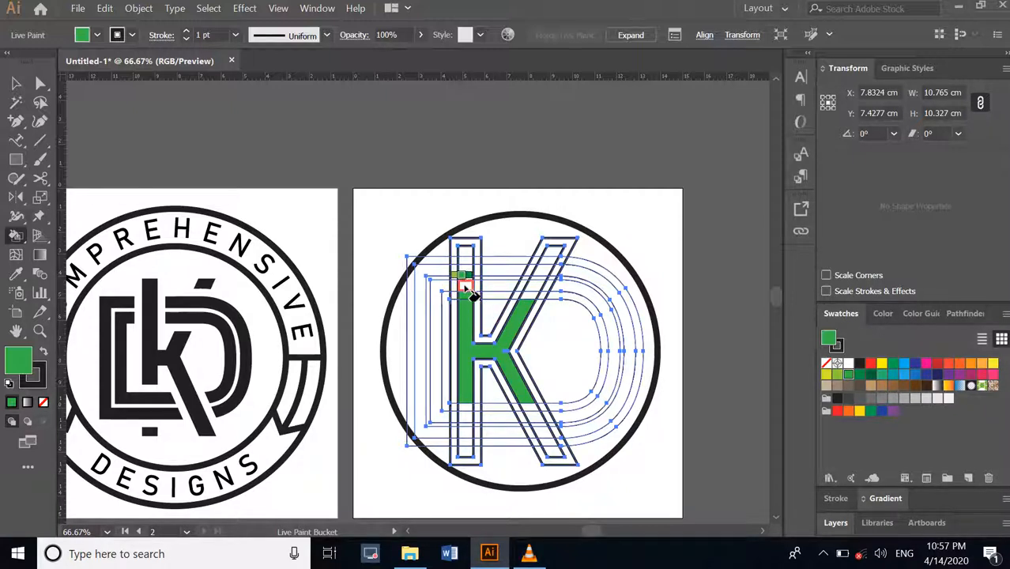
click(465, 285)
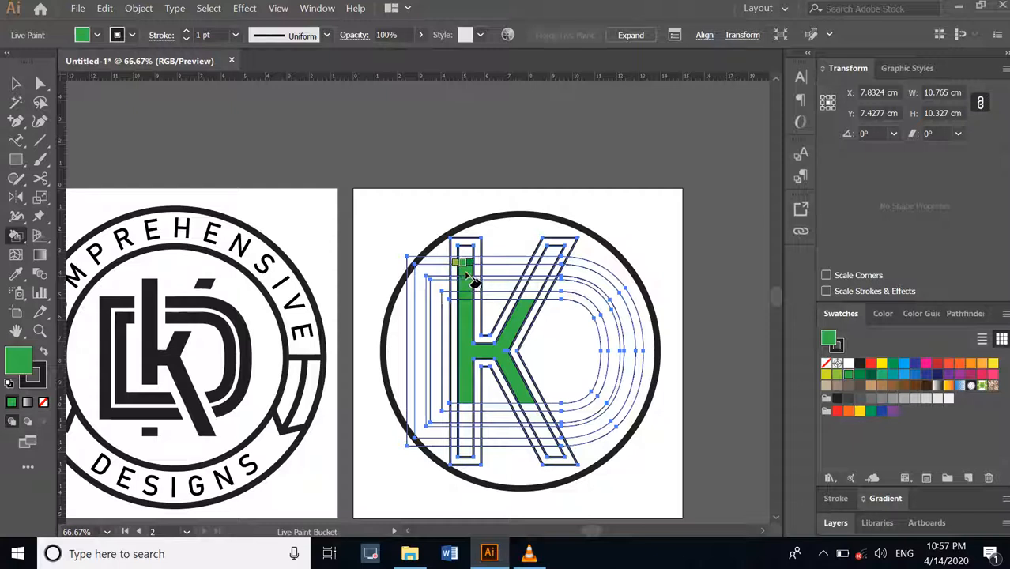
click(469, 259)
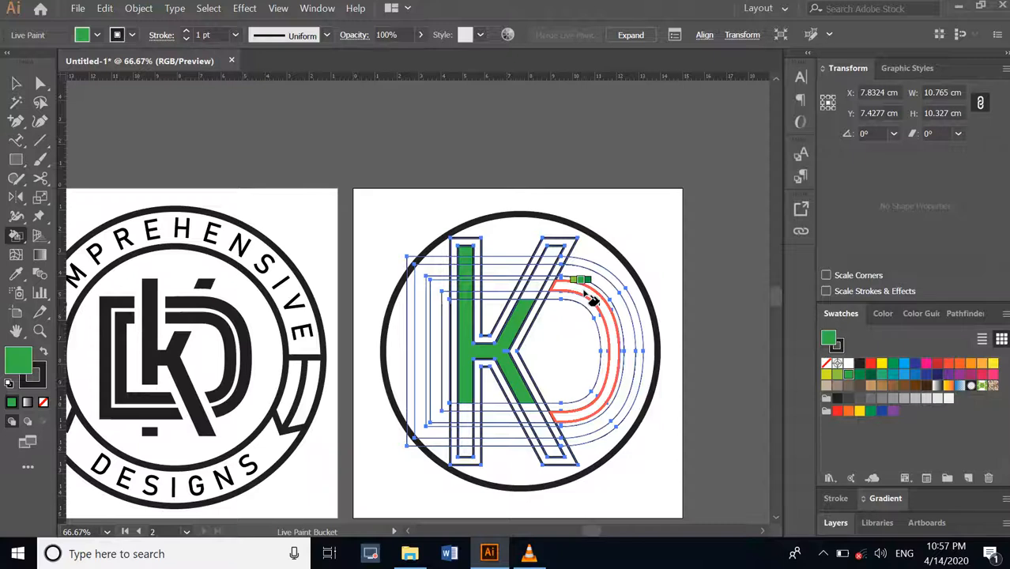
Paint the K's lower diagonal leg, the foot of its stem and the tip of its upper arm green
click(533, 409)
click(536, 418)
click(542, 426)
click(546, 435)
click(549, 443)
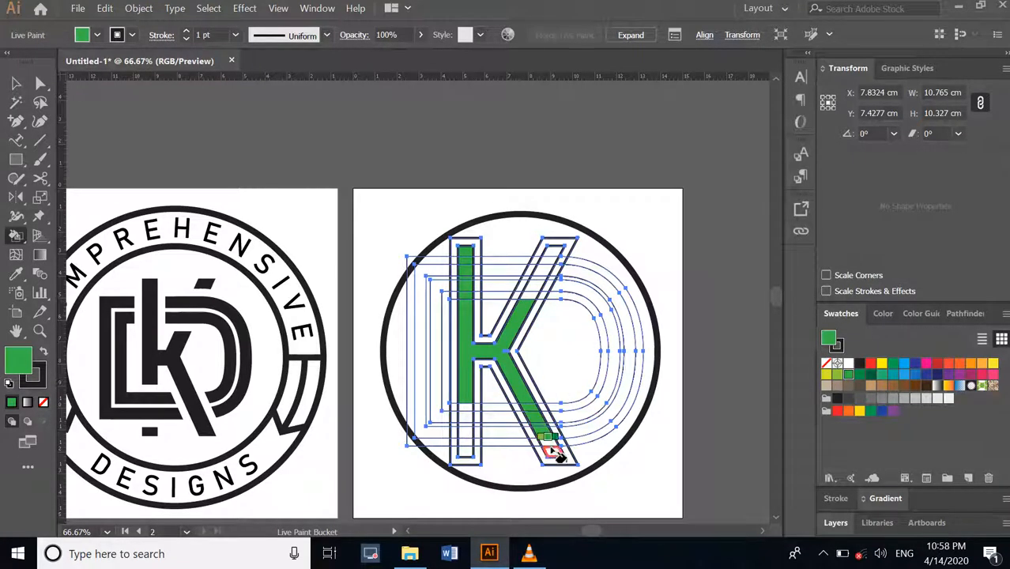
click(549, 442)
click(554, 452)
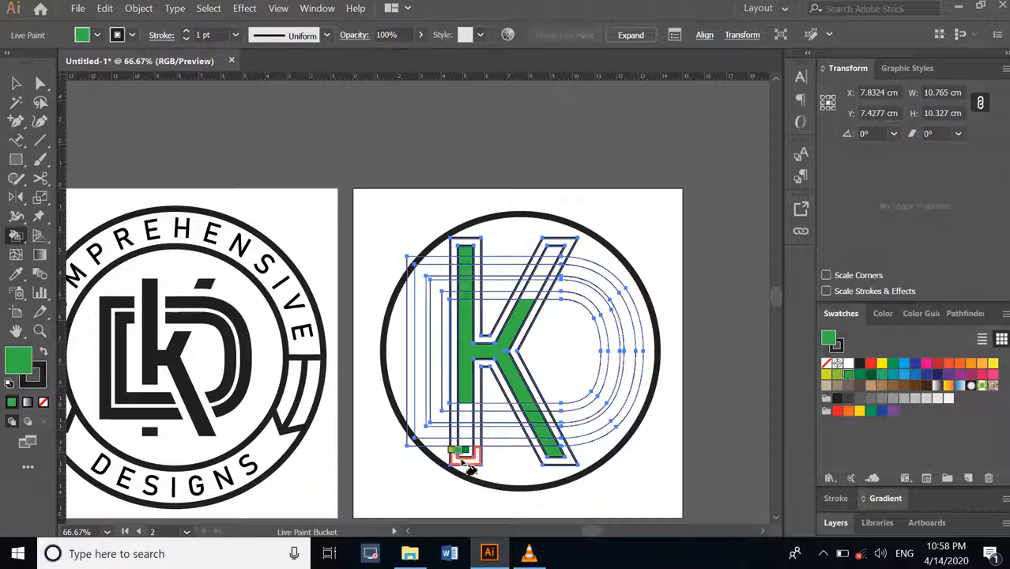
click(468, 465)
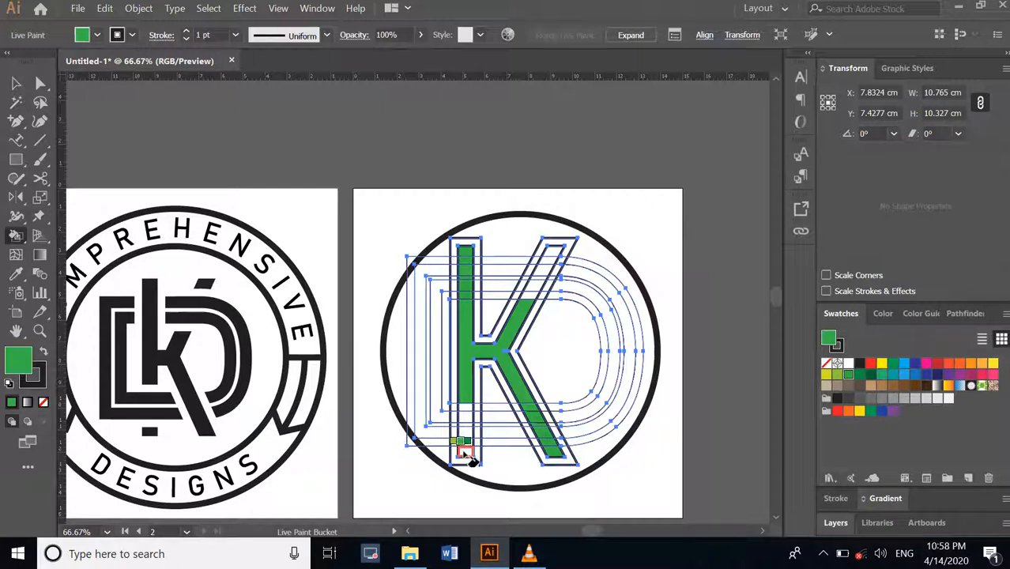
click(556, 253)
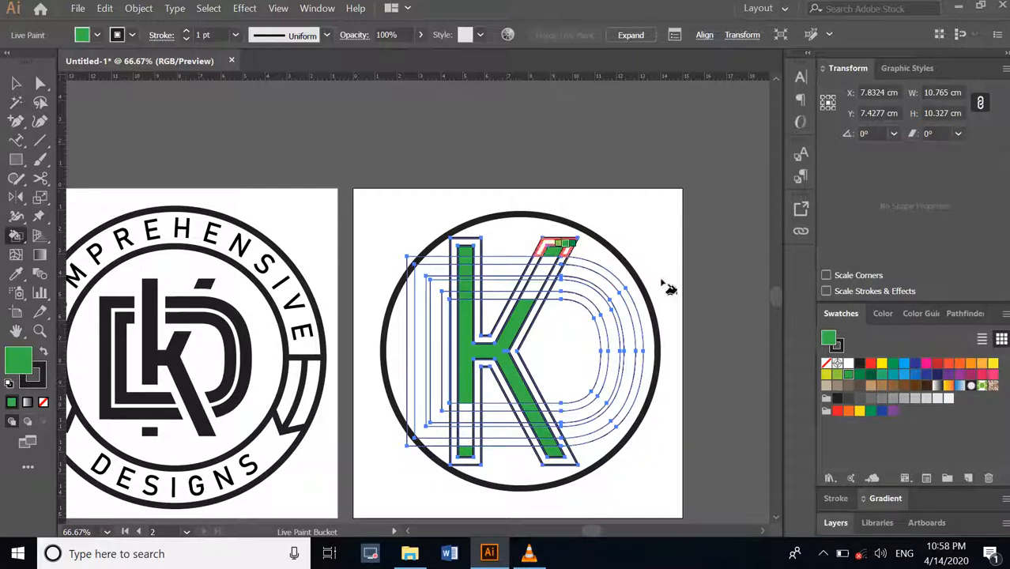
Paint both bands on the D's left side and its outer top bar yellow, running across the K
click(826, 374)
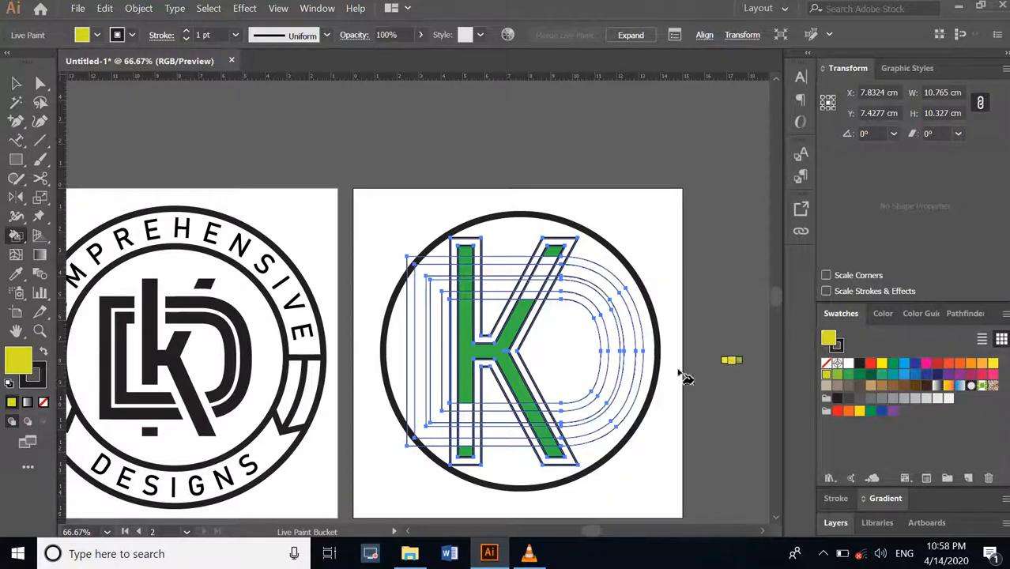
click(427, 284)
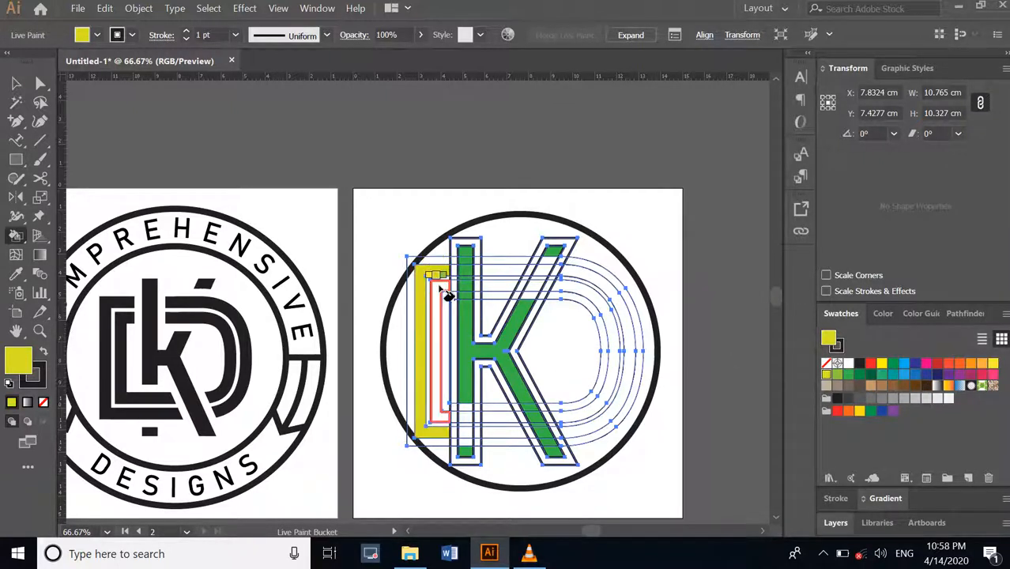
click(446, 294)
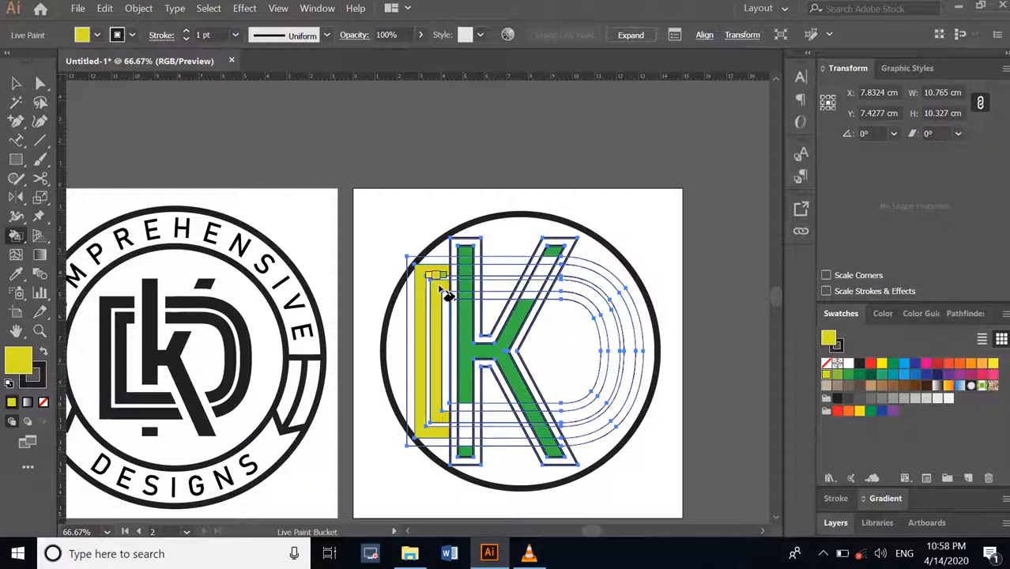
click(513, 271)
click(530, 271)
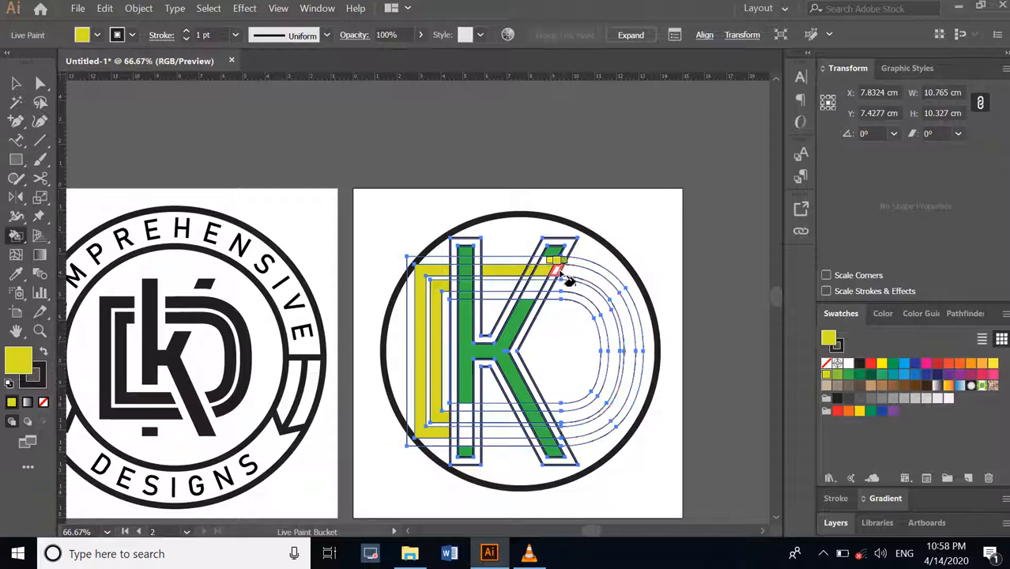
Paint the D's outer and inner right curves and its bottom bars yellow, crossing the foot of the K's stem
click(571, 278)
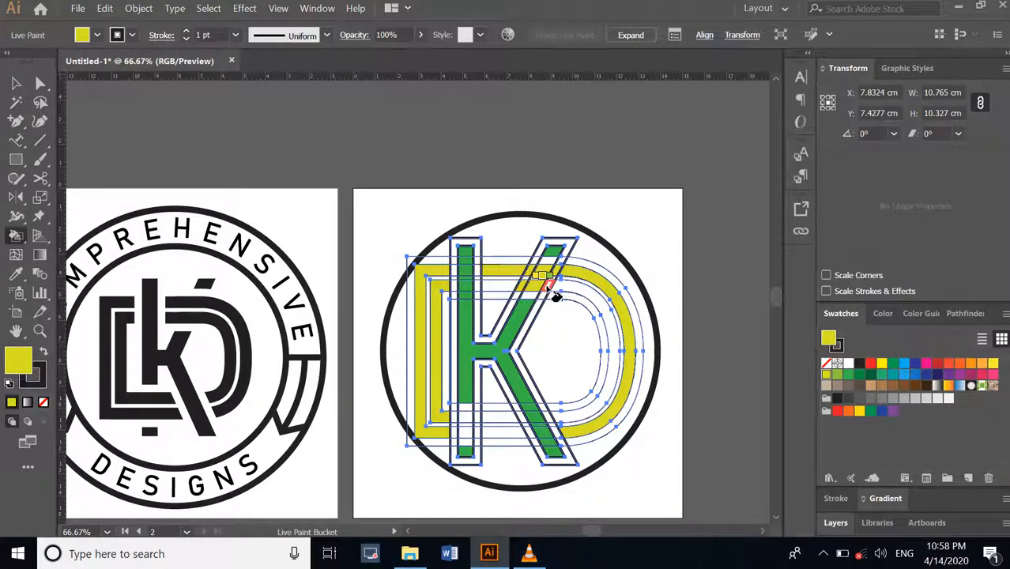
click(595, 306)
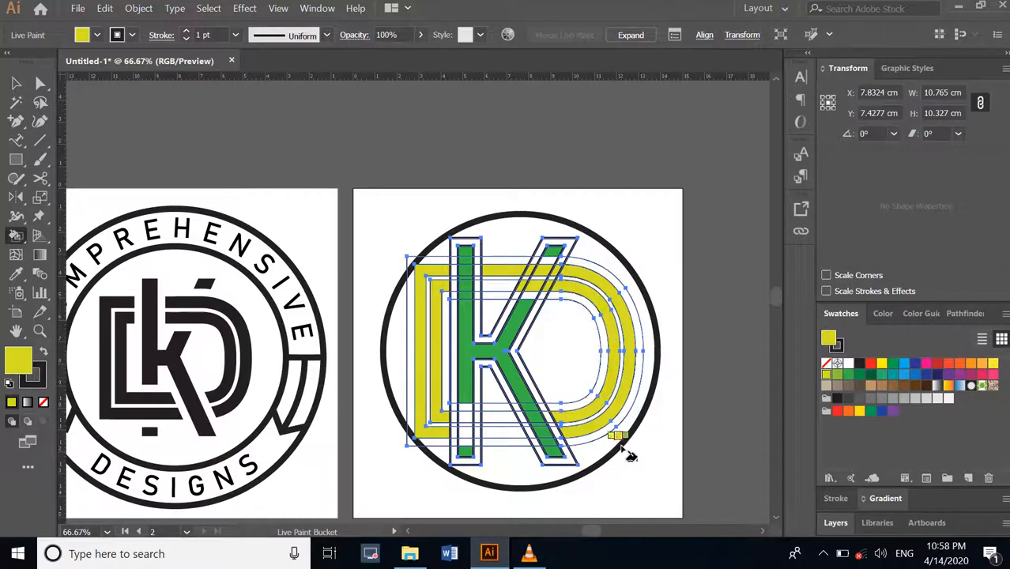
click(553, 444)
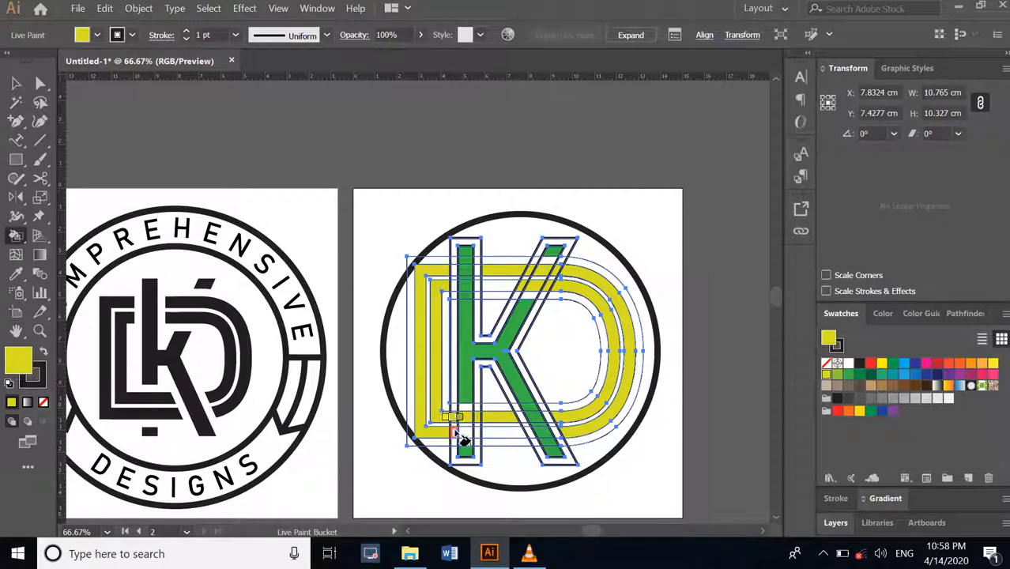
click(455, 434)
click(466, 434)
click(478, 433)
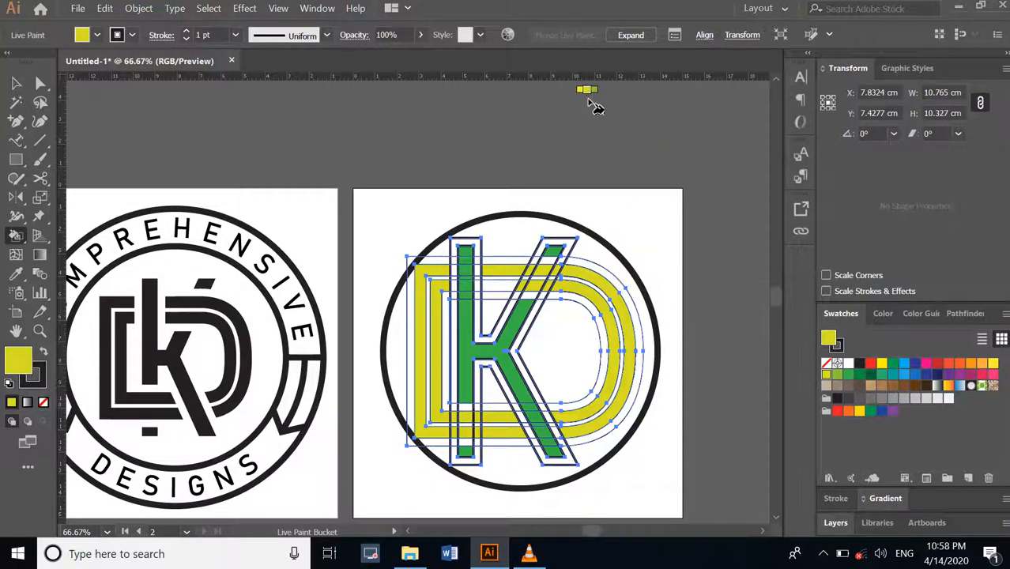
Expand the painted KD Live Paint group into regular shapes
key(v)
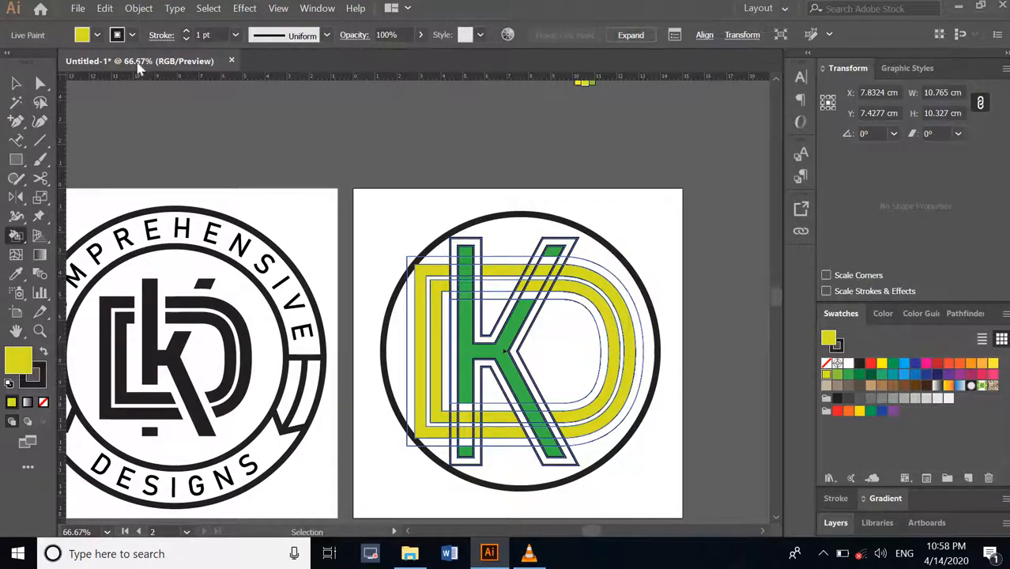
click(17, 84)
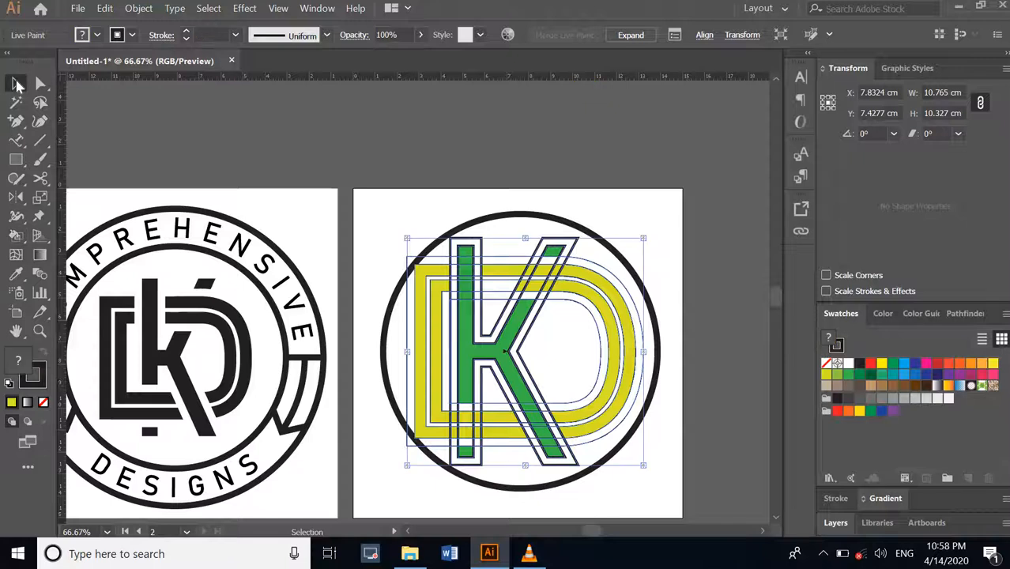
click(631, 35)
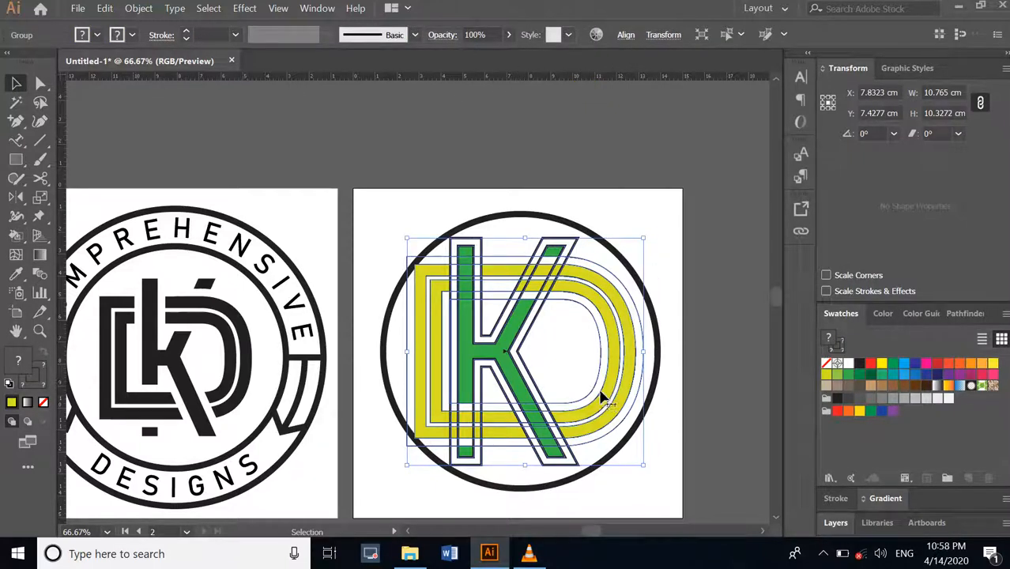
Try to ungroup the expanded artwork and delete the construction outlines around the K and D
right_click(614, 344)
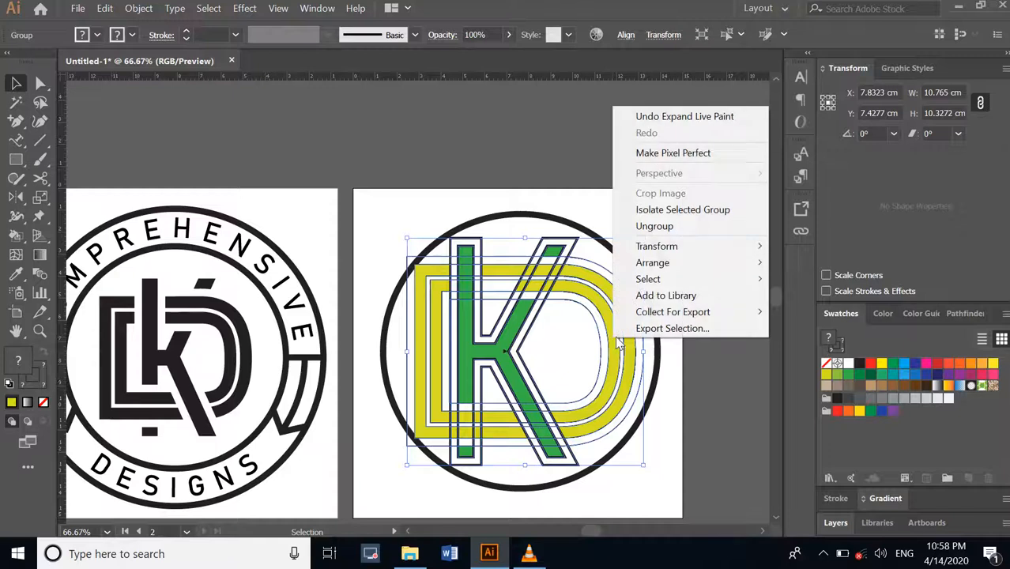
click(669, 229)
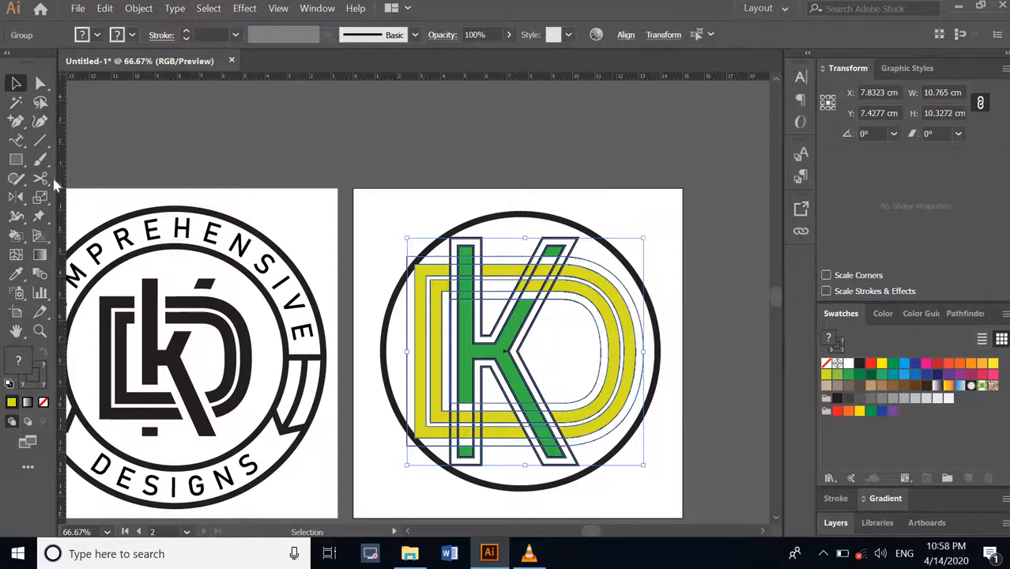
click(418, 189)
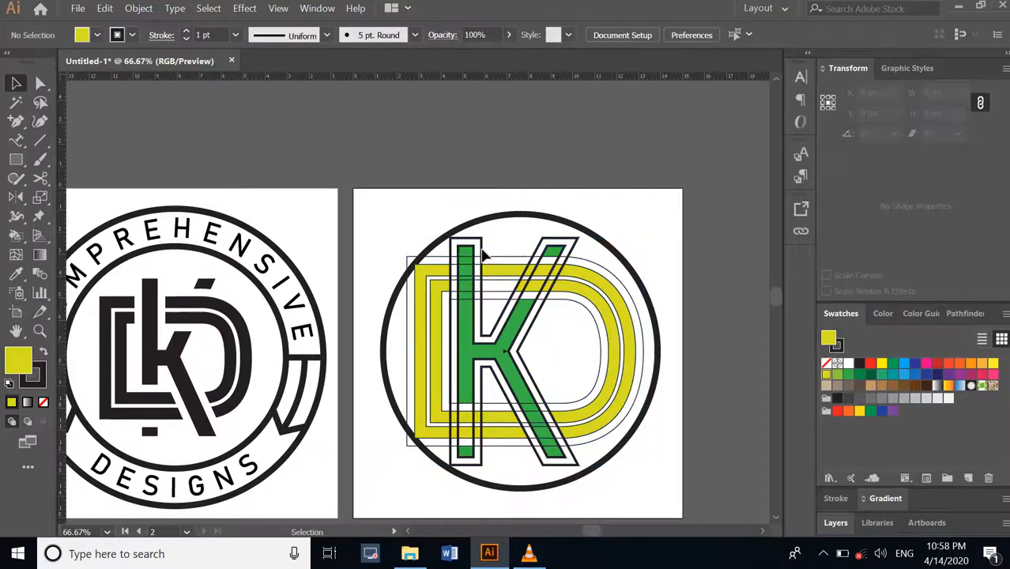
drag(485, 255, 548, 200)
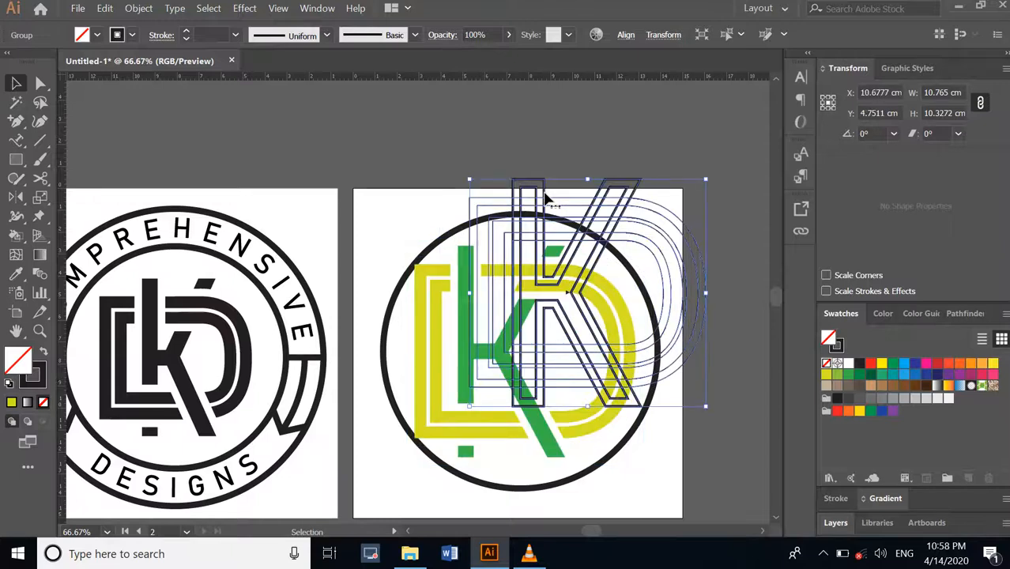
key(Delete)
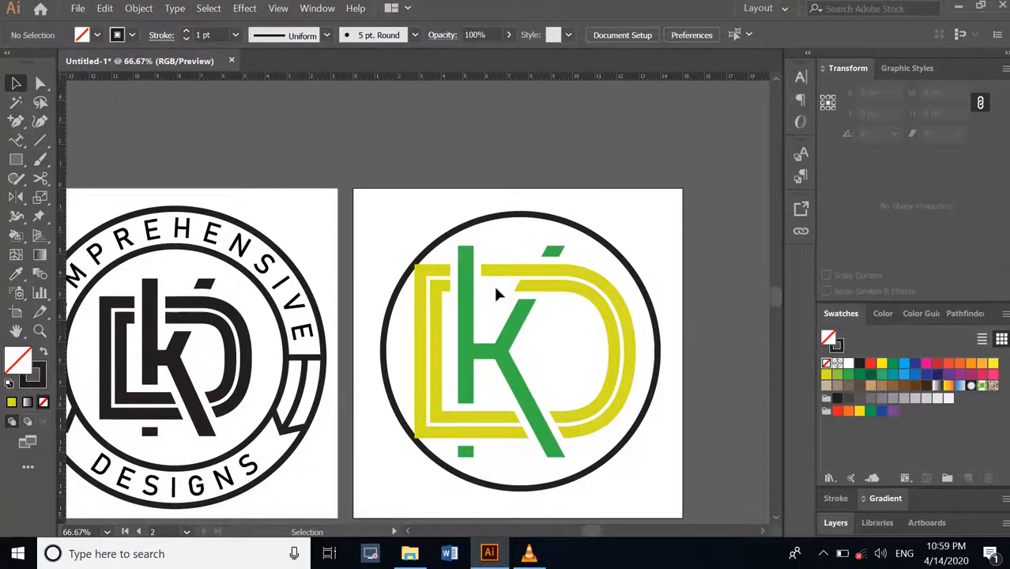
key(ctrl+z)
key(ctrl+z)
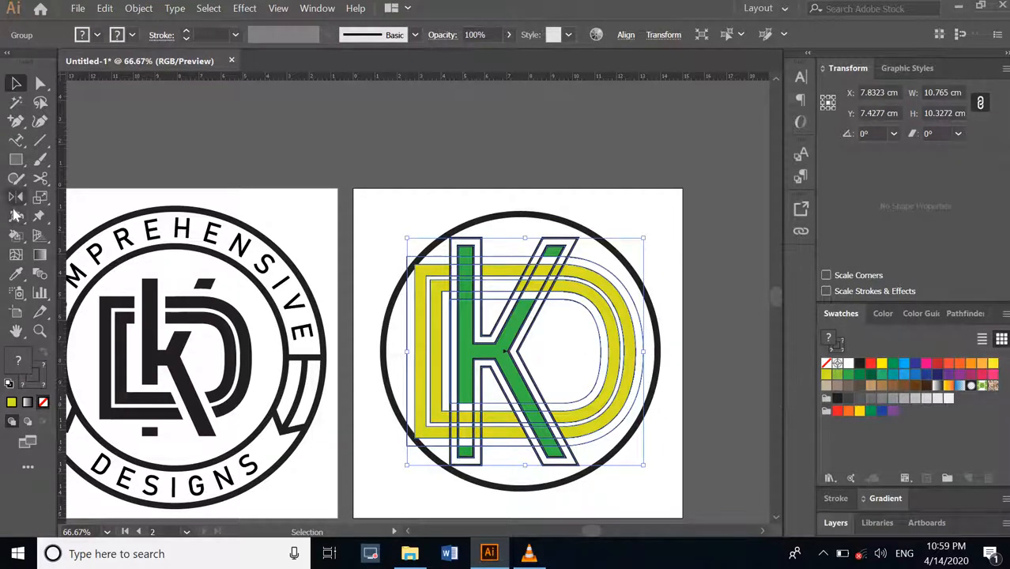
Live-paint the missing segment of the D's inner top bar yellow, between the K's stem and upper arm
click(19, 238)
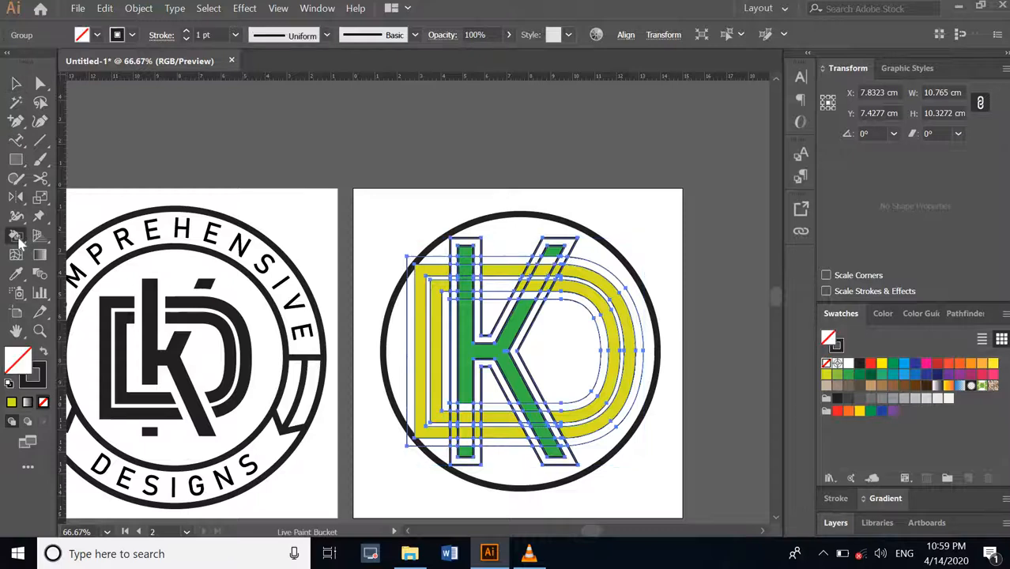
click(827, 374)
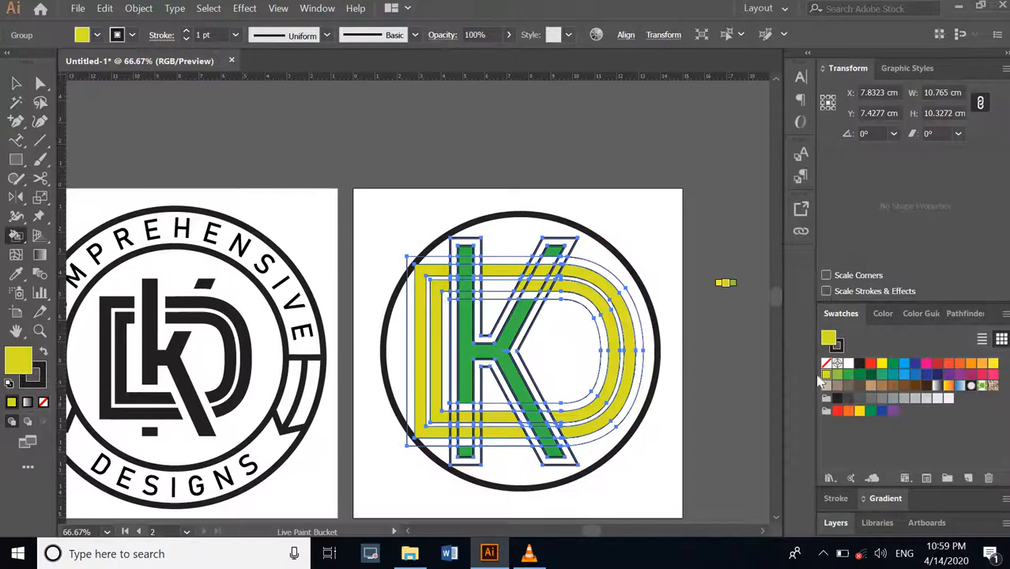
click(508, 297)
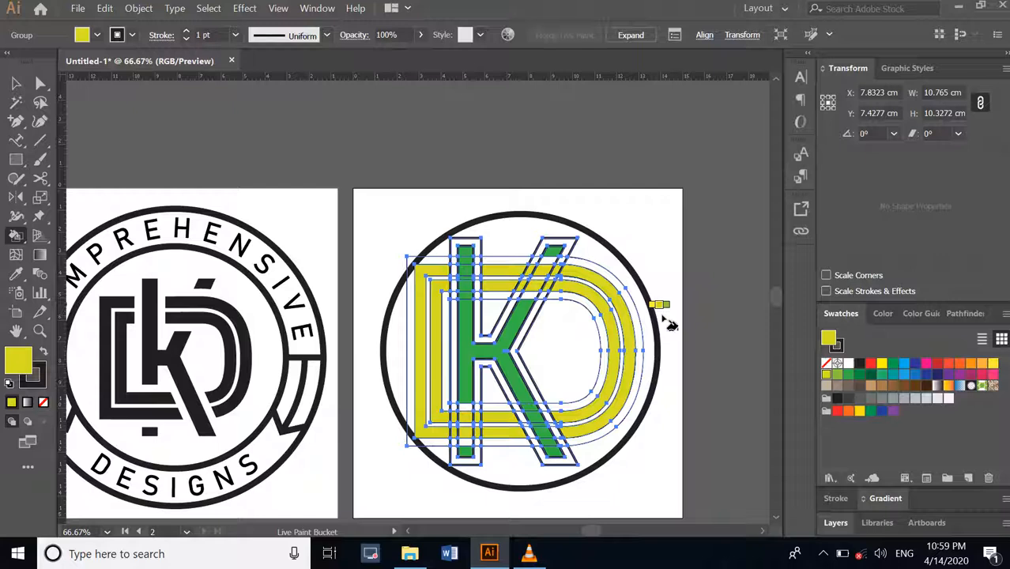
Expand the repainted KD Live Paint group into regular shapes and ungroup the result
click(17, 86)
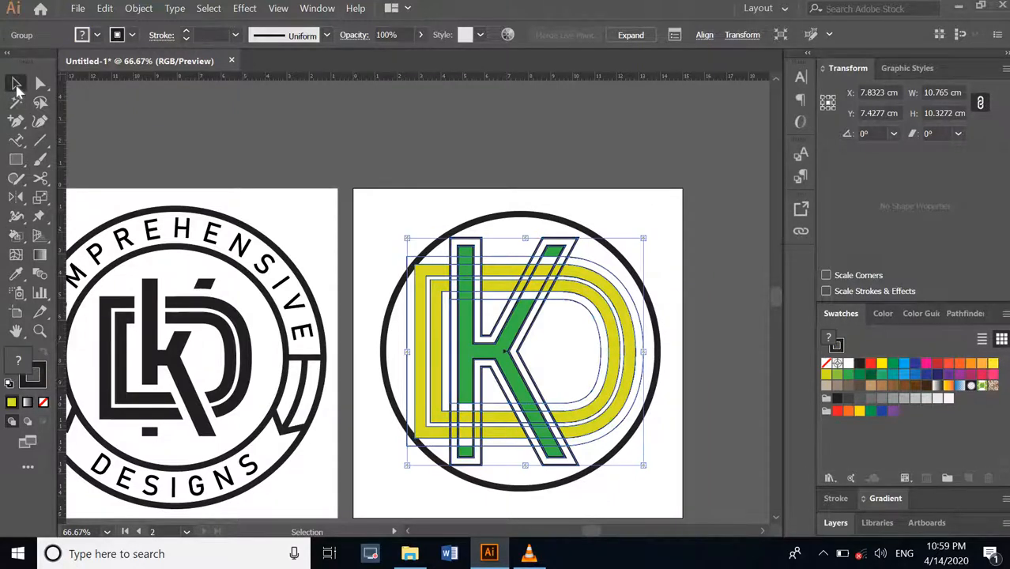
click(636, 34)
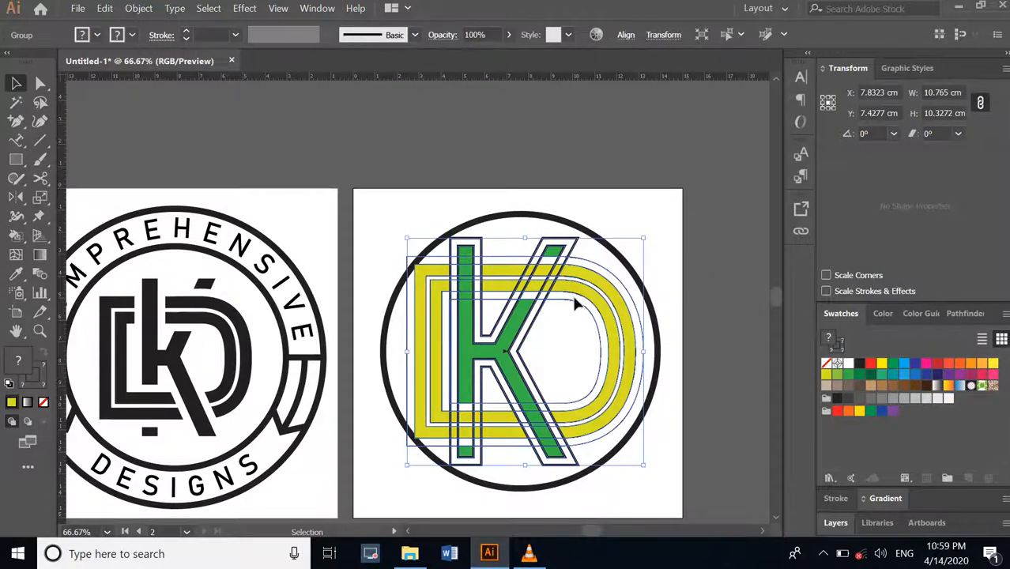
right_click(575, 269)
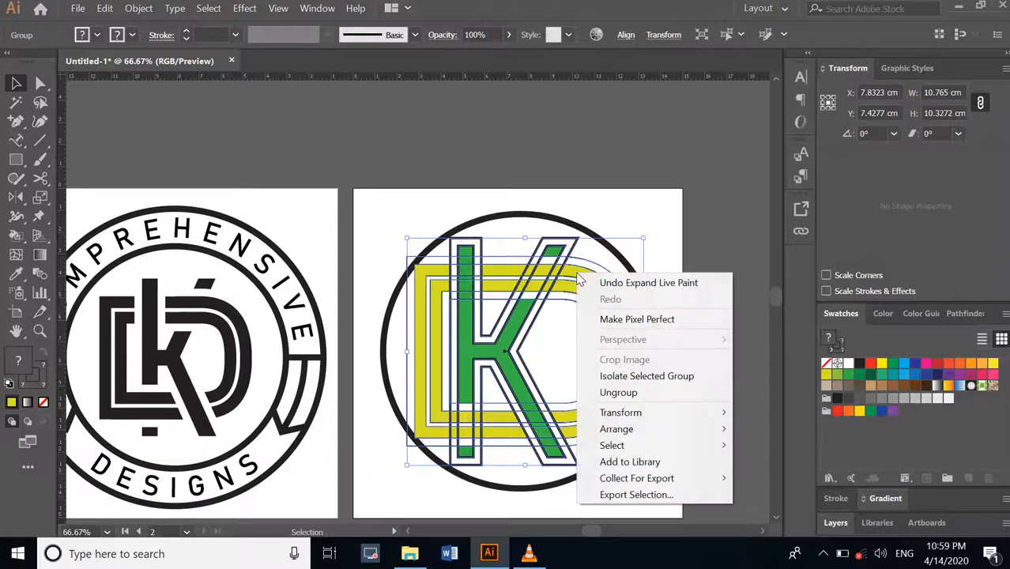
click(648, 395)
Try to move the construction outlines away from the painted KD shapes, and undo each move
drag(638, 293, 676, 262)
key(ctrl+z)
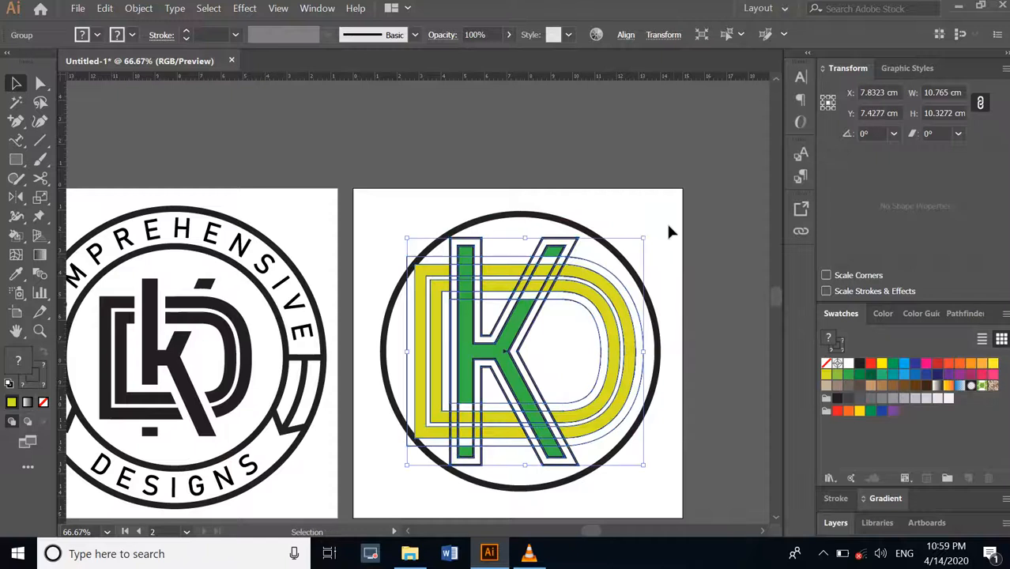
click(668, 226)
click(627, 291)
drag(626, 291, 676, 244)
key(ctrl+z)
Ungroup the KD artwork one more level and shift it slightly to the right inside the circle
right_click(589, 282)
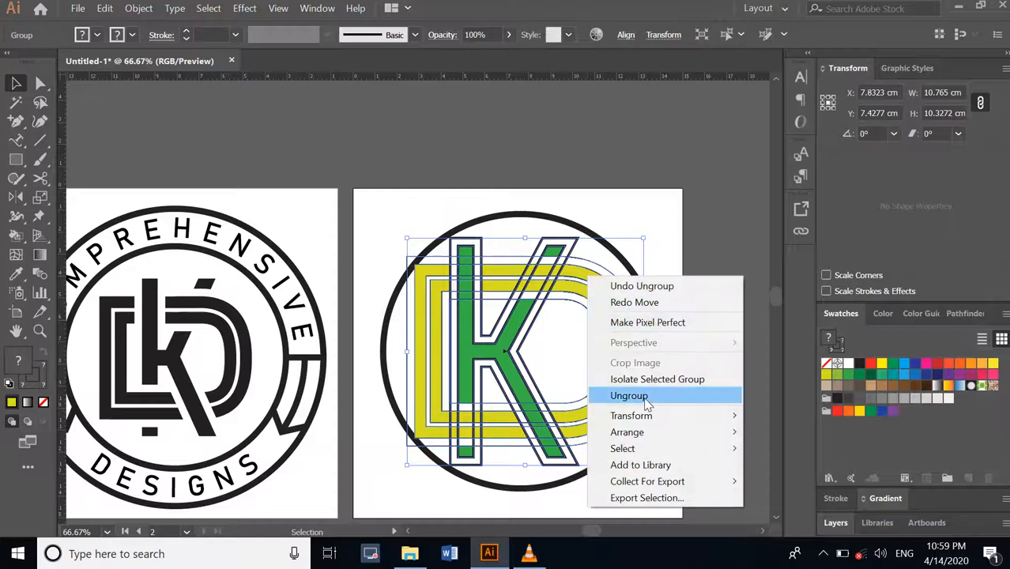
click(642, 395)
click(607, 261)
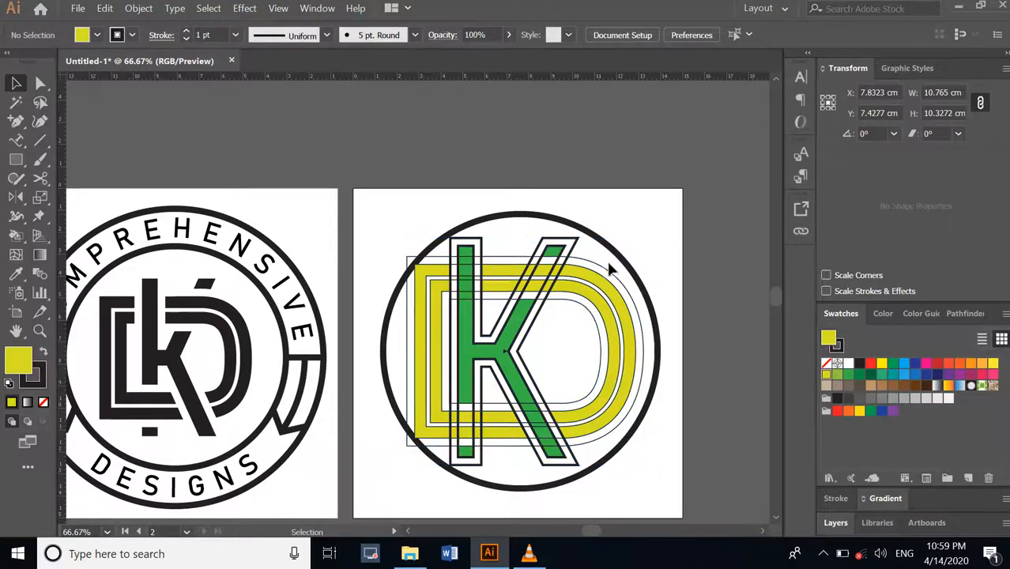
click(609, 276)
mouse_move(607, 274)
mouse_down()
mouse_move(647, 230)
mouse_move(578, 298)
mouse_move(609, 258)
mouse_move(614, 276)
mouse_up()
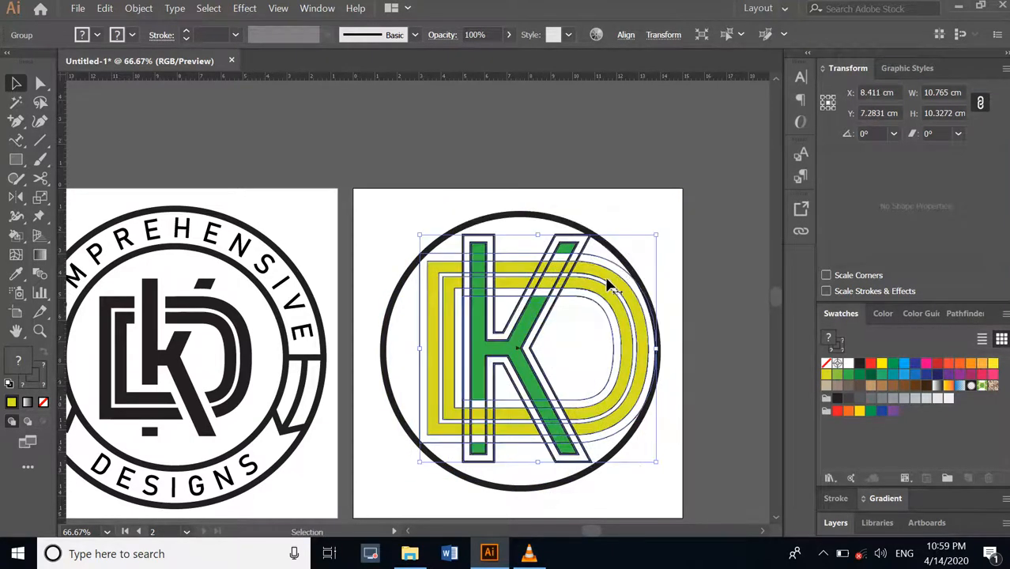
Ungroup the shifted KD artwork and delete the K and D outlines, keeping only the green and yellow shapes
right_click(609, 282)
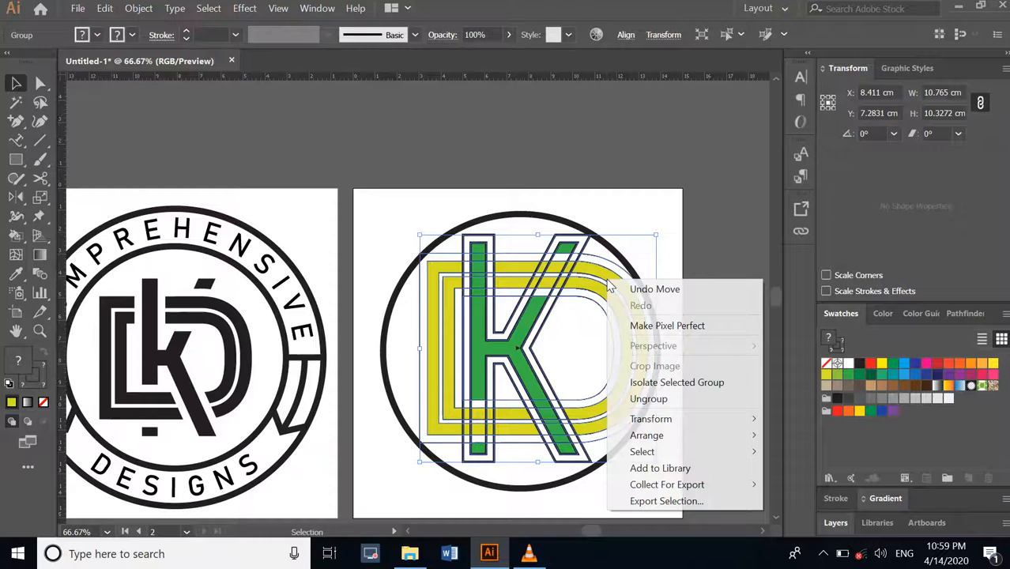
click(654, 400)
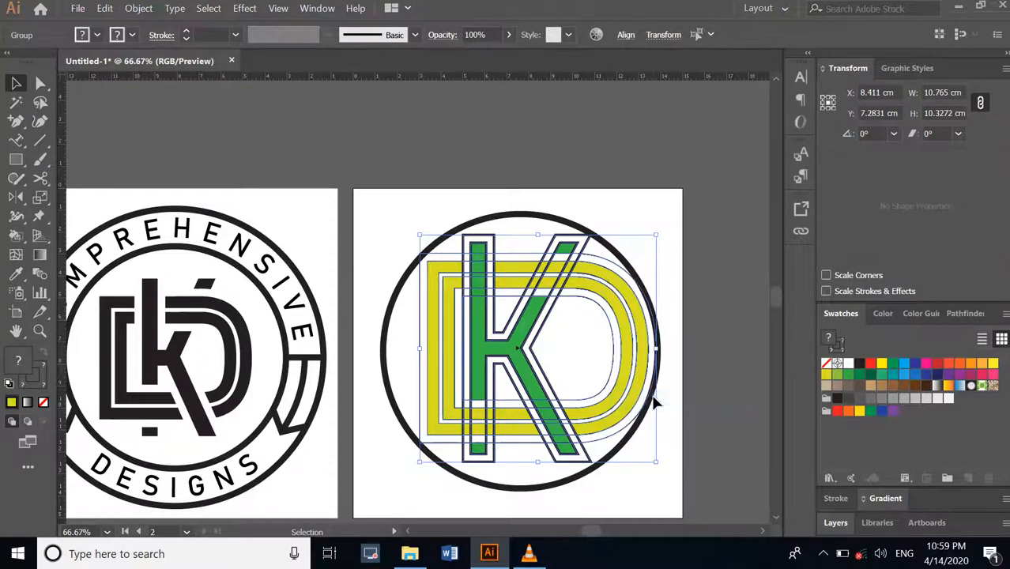
click(178, 93)
click(555, 291)
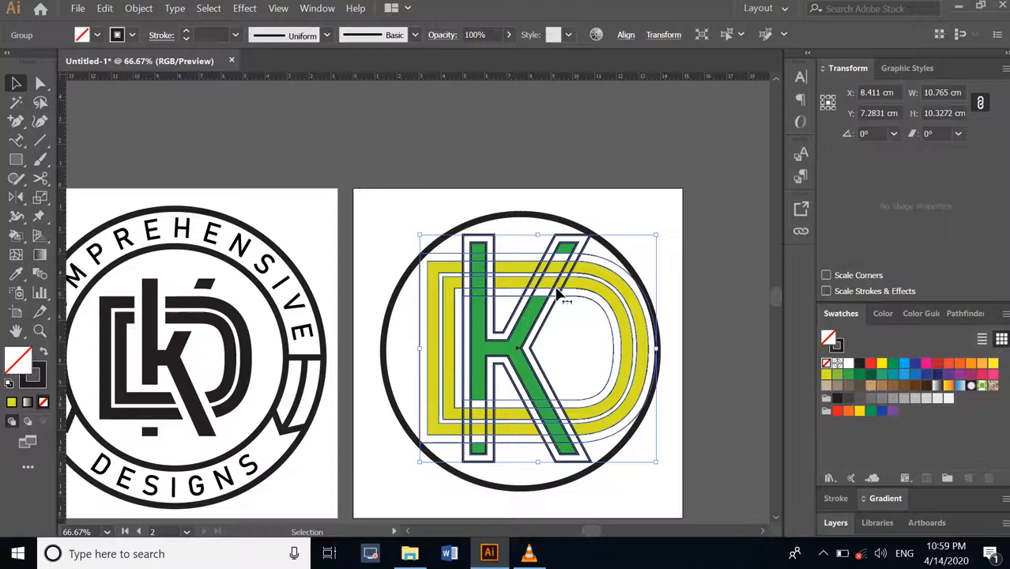
drag(557, 293, 567, 247)
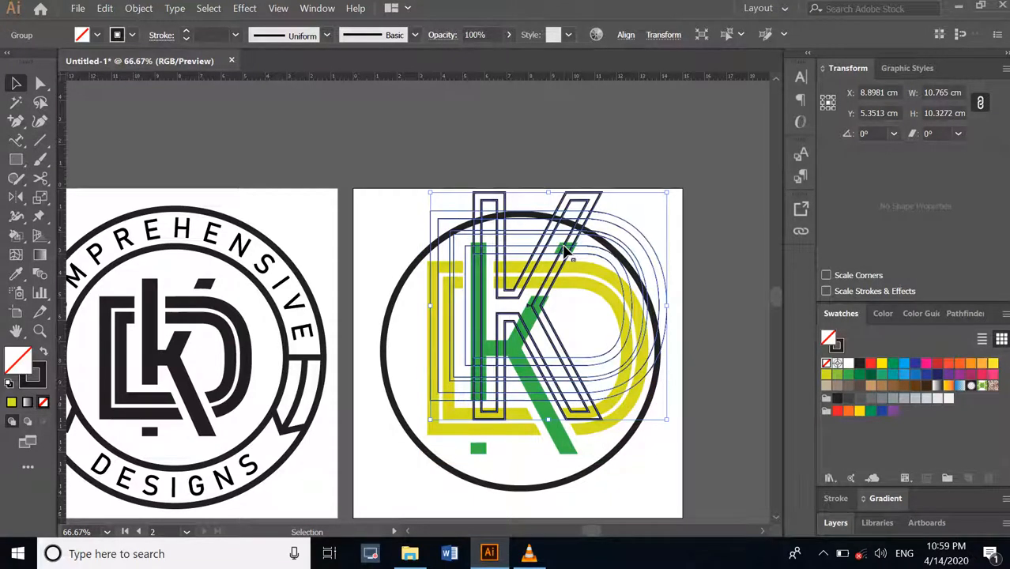
key(Delete)
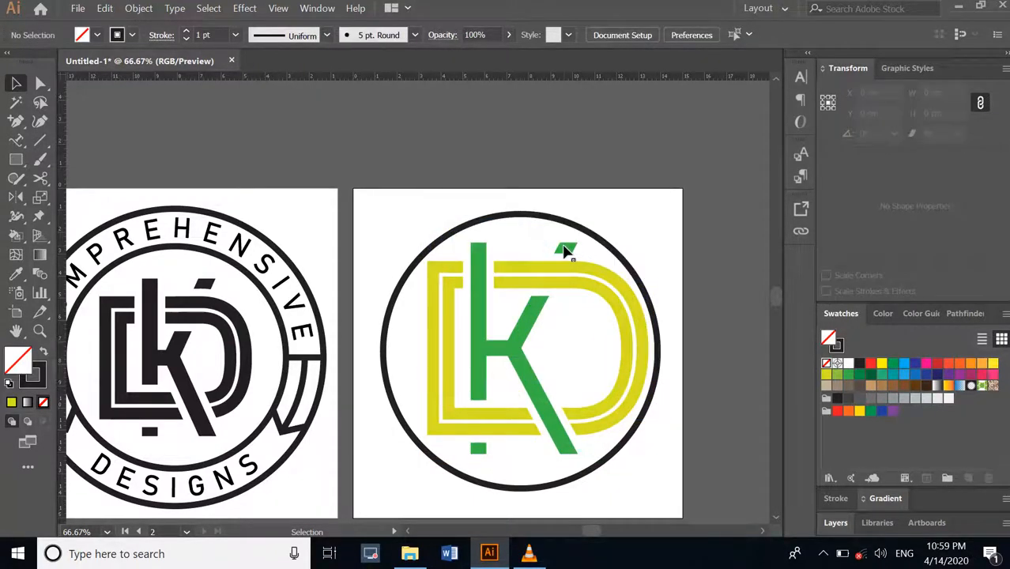
Unite all green and yellow KD pieces with the Pathfinder
click(535, 273)
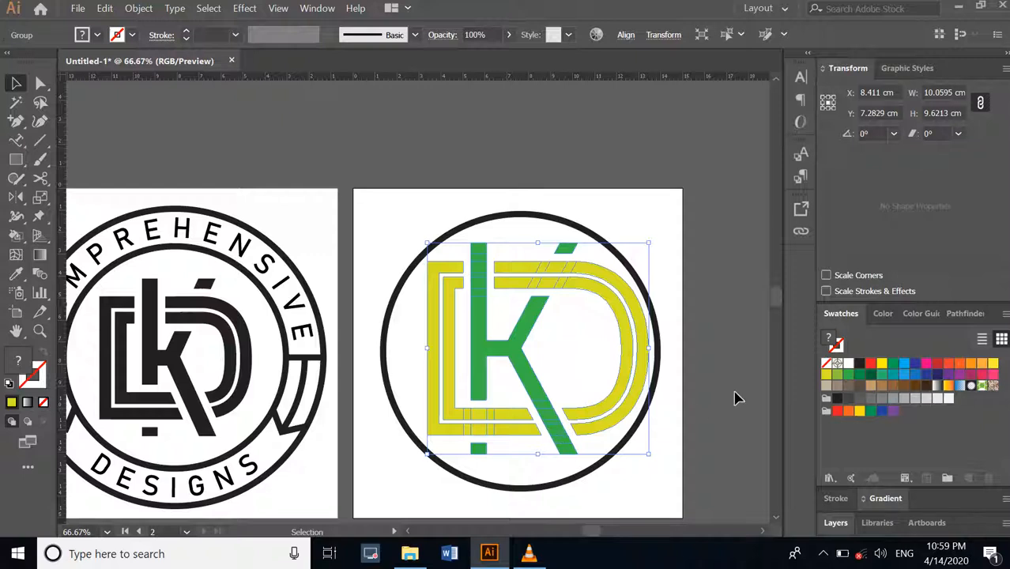
click(966, 314)
click(830, 356)
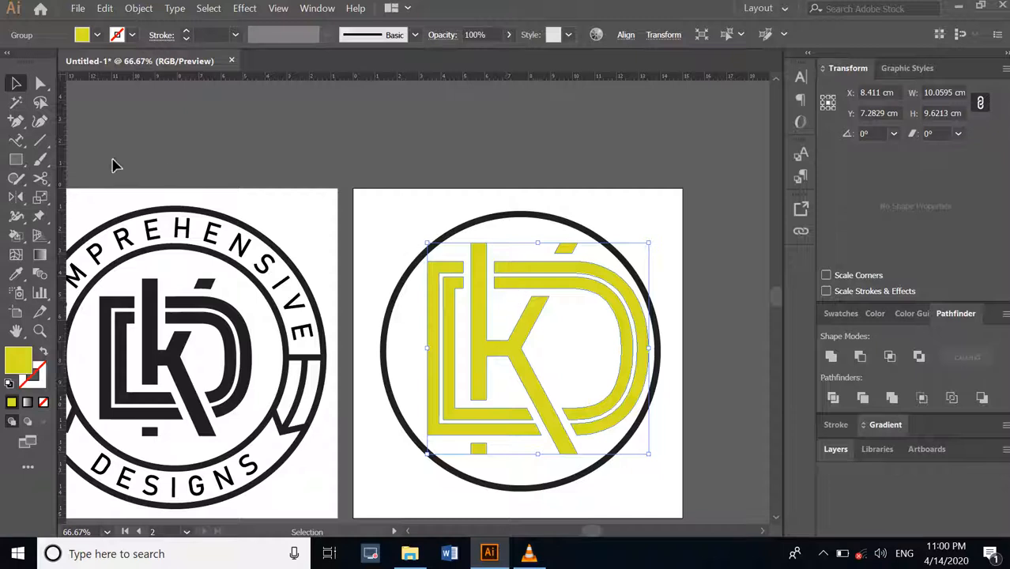
Fill the united KD monogram with black
click(96, 34)
click(42, 63)
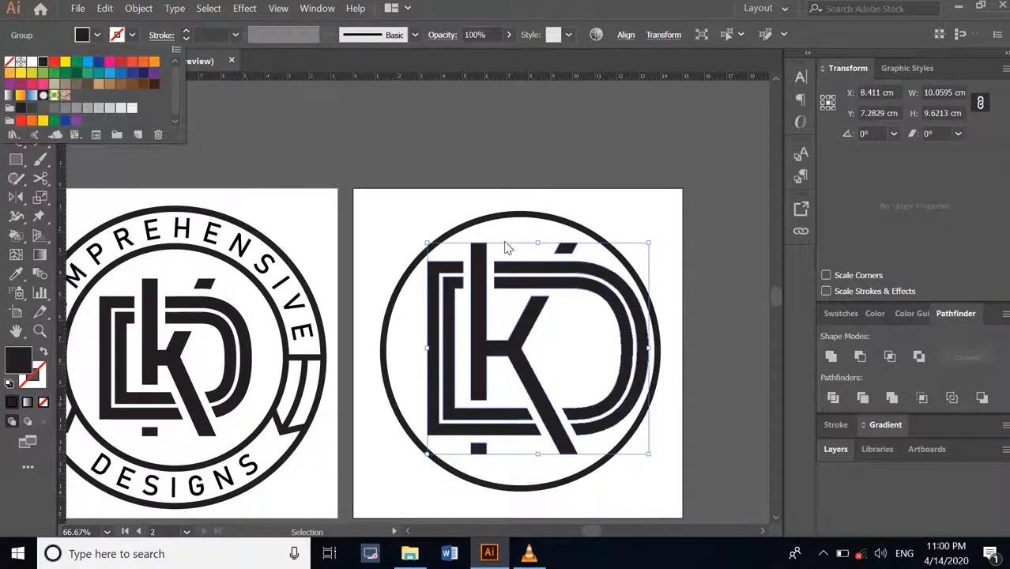
click(652, 250)
Scale the KD monogram down to about 8.4 × 8.0 cm and centre it inside the circle
drag(650, 241, 610, 273)
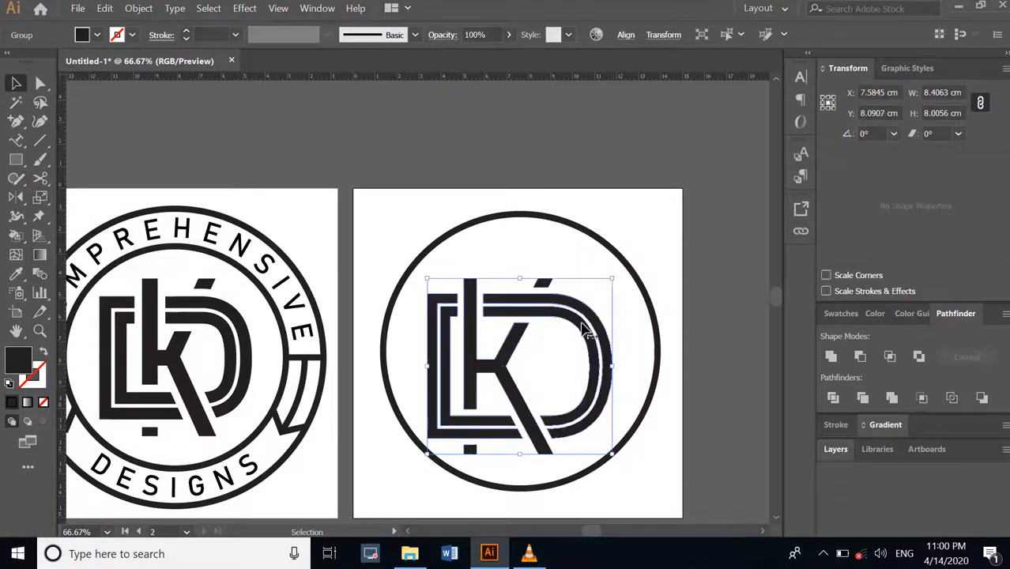
mouse_move(585, 335)
mouse_down()
mouse_move(611, 324)
mouse_move(599, 321)
mouse_up()
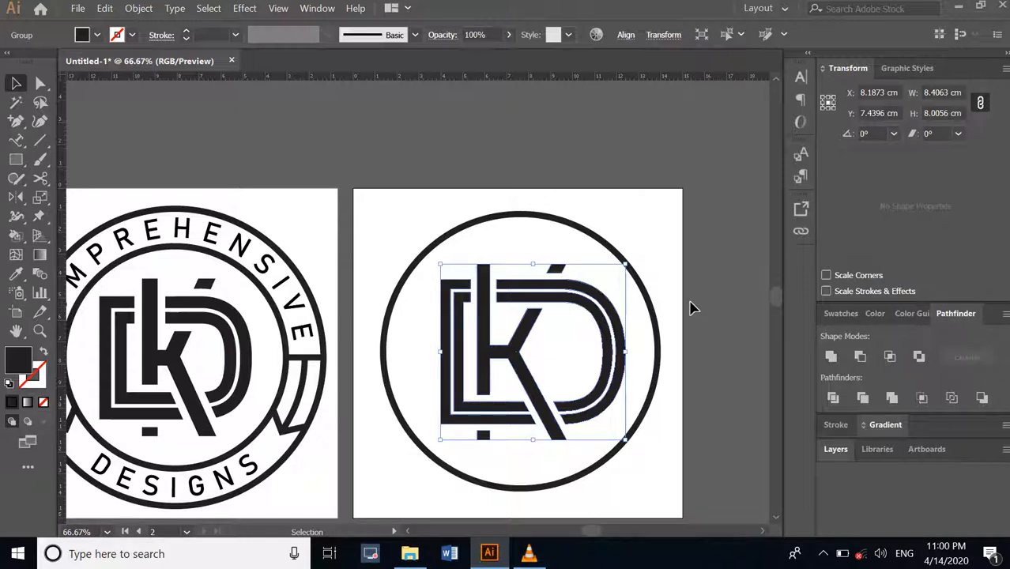
click(661, 345)
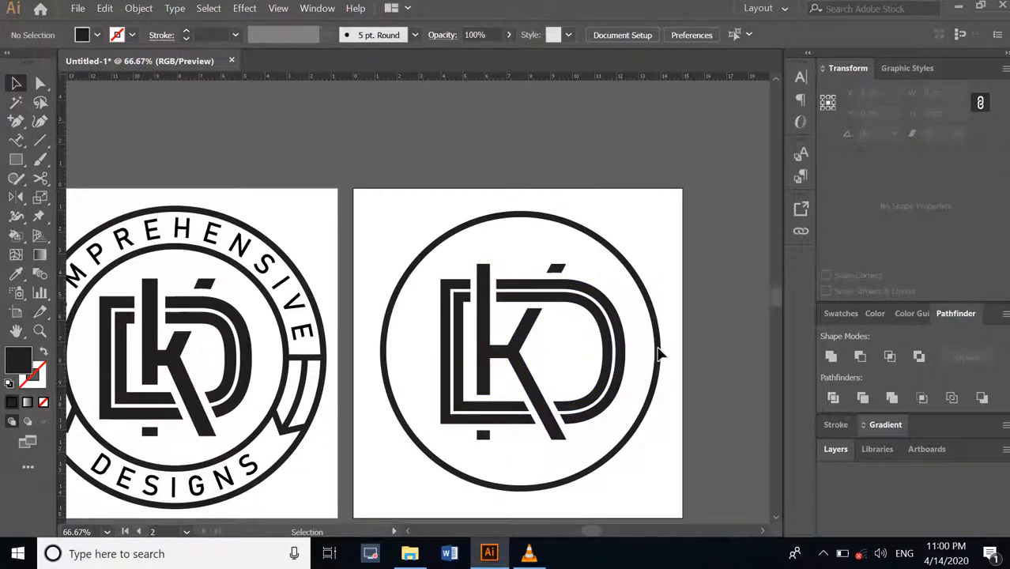
Scale the circle around the monogram down proportionally to a diameter of about 11.02 cm
click(837, 449)
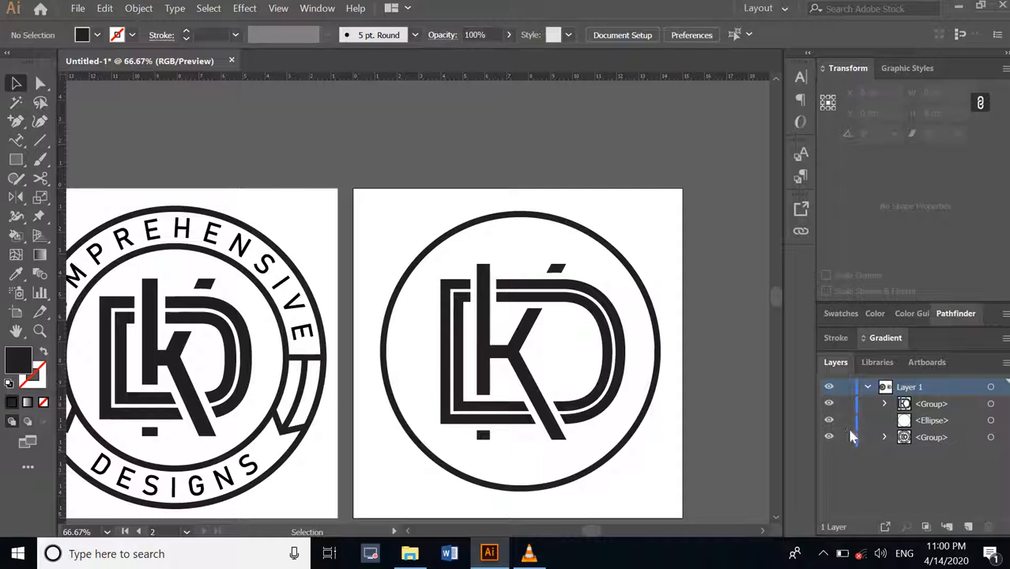
click(660, 364)
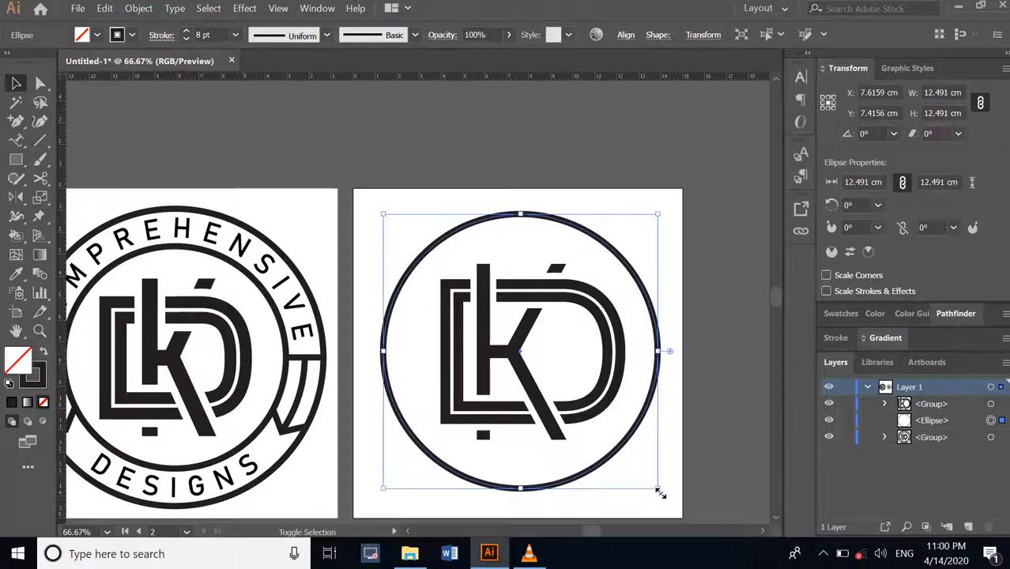
drag(659, 490, 639, 470)
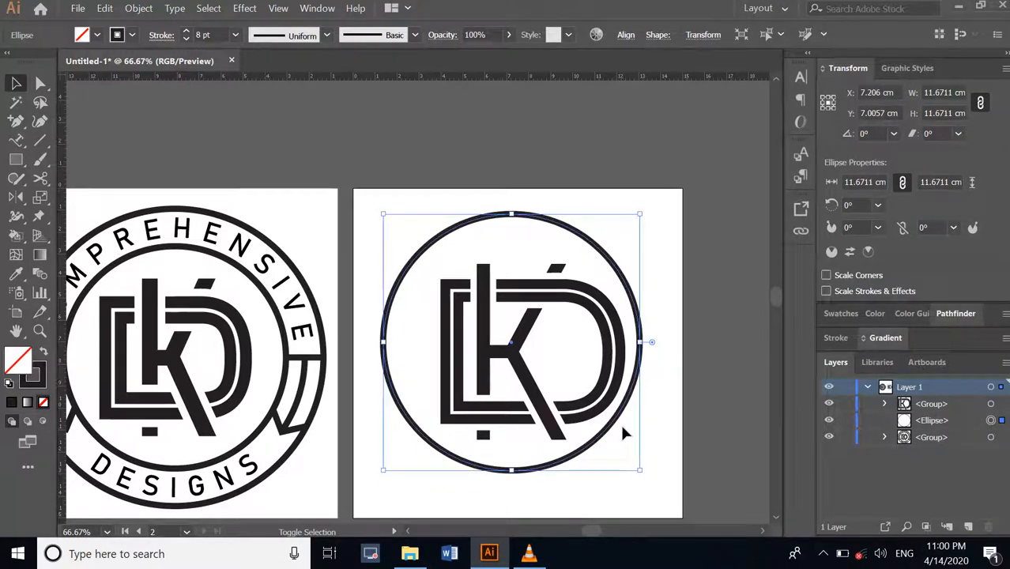
drag(628, 396, 640, 408)
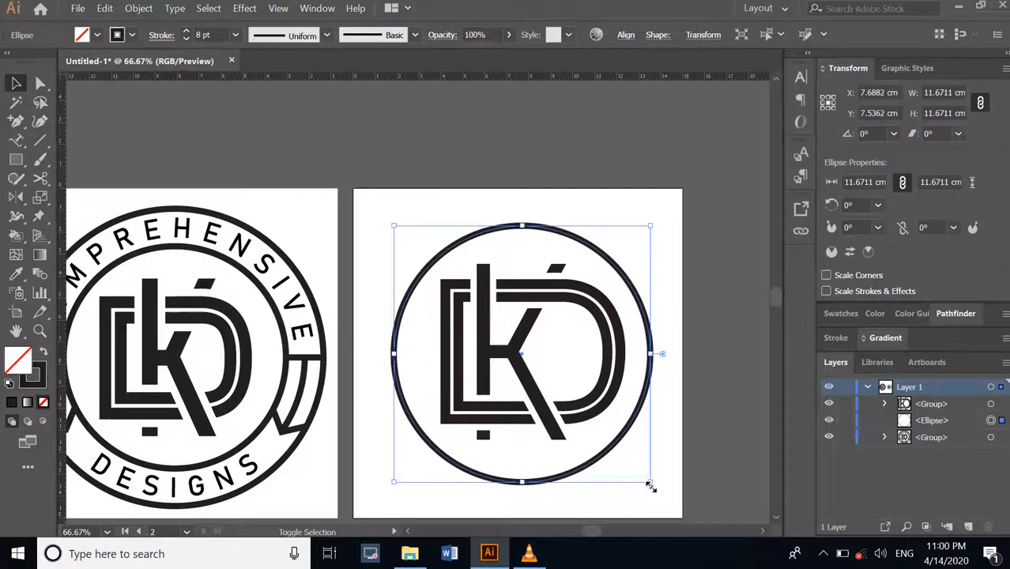
drag(650, 480, 641, 468)
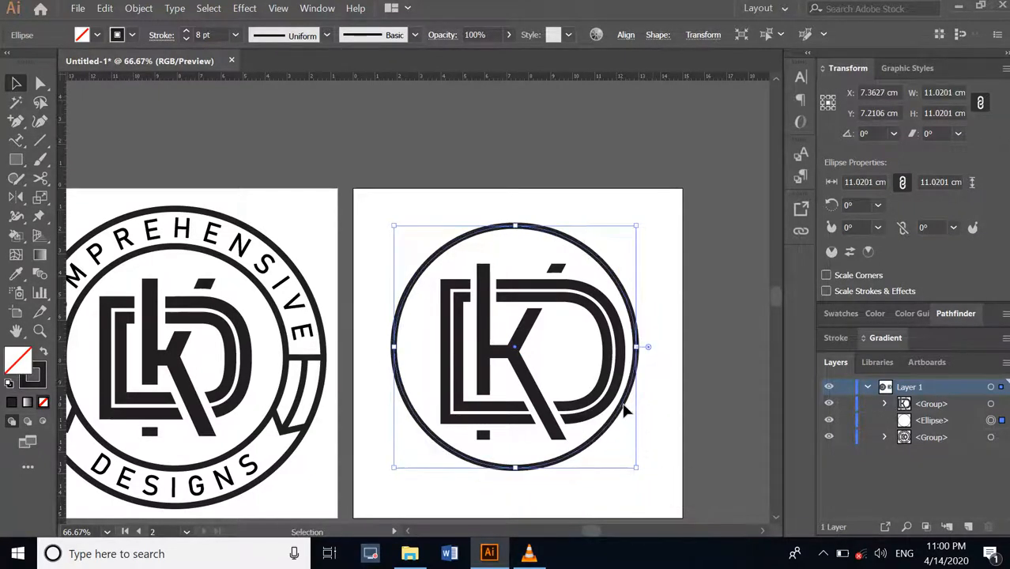
Move the circle to about X 7.8 cm, Y 7.33 cm so that it surrounds the KD monogram evenly
click(633, 406)
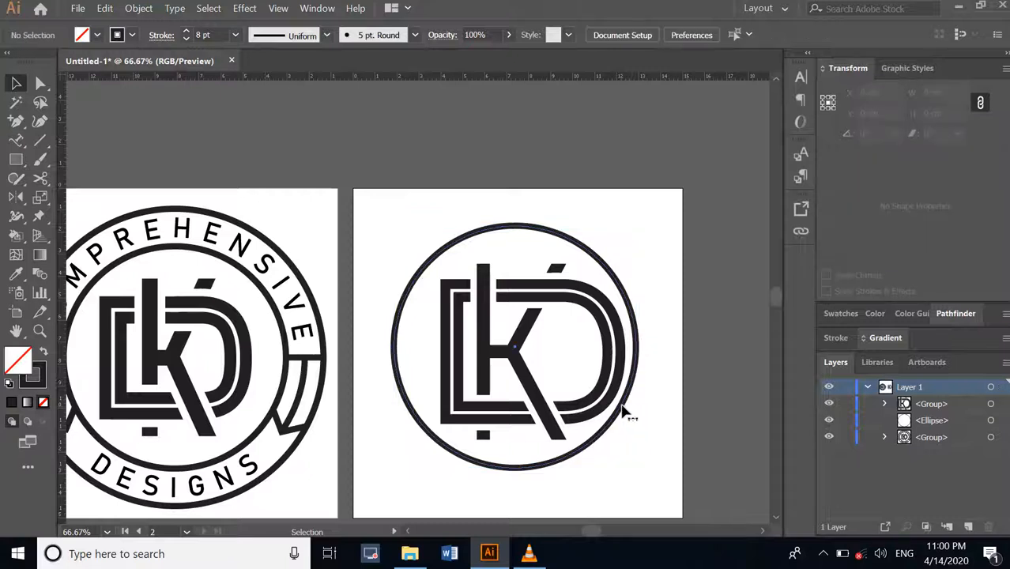
click(628, 409)
click(631, 419)
click(622, 413)
drag(624, 415, 630, 410)
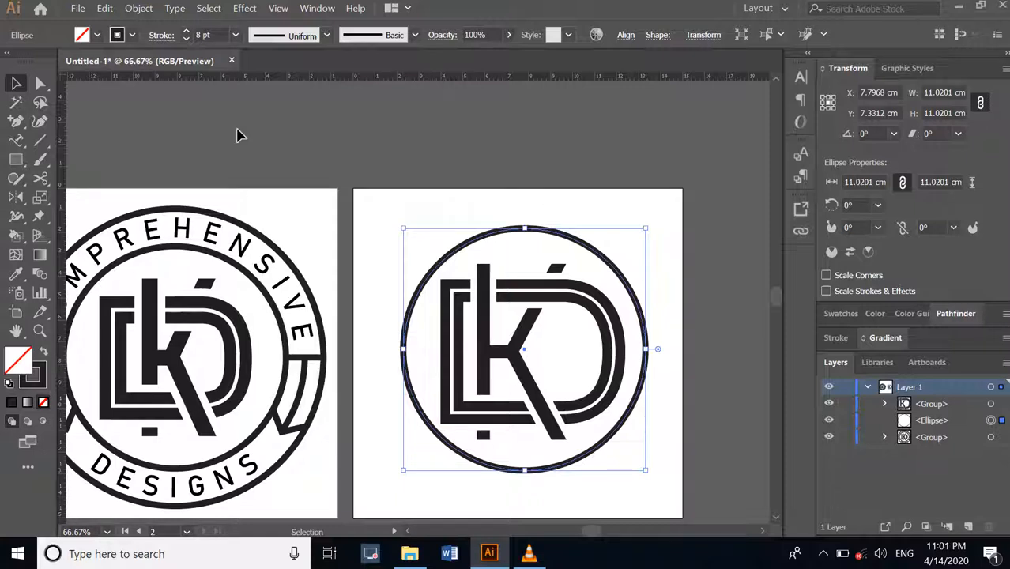
Offset the circle around the monogram outward by 0.9528 cm with mitered joins to add a second, larger circle
click(141, 10)
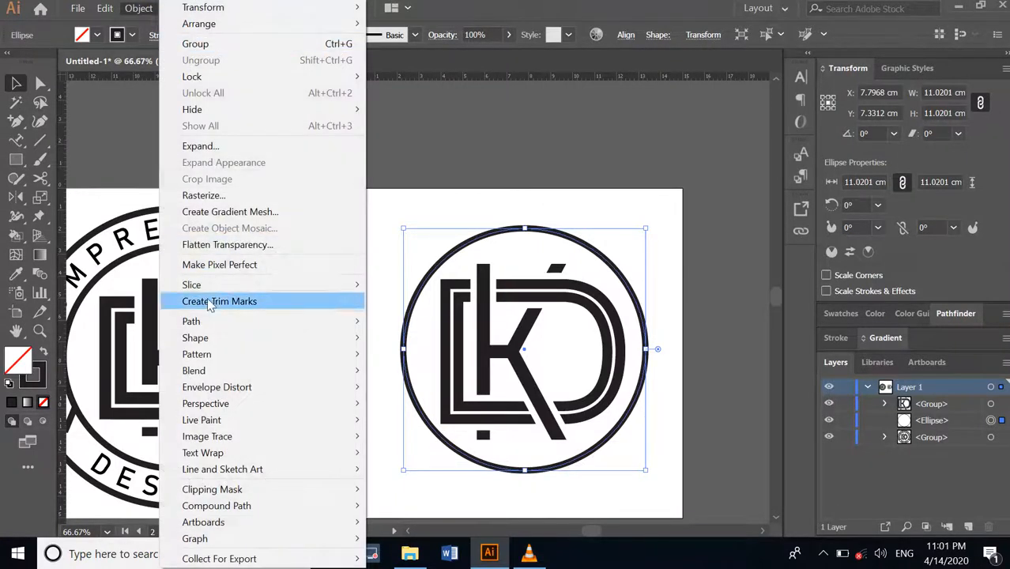
mouse_move(225, 321)
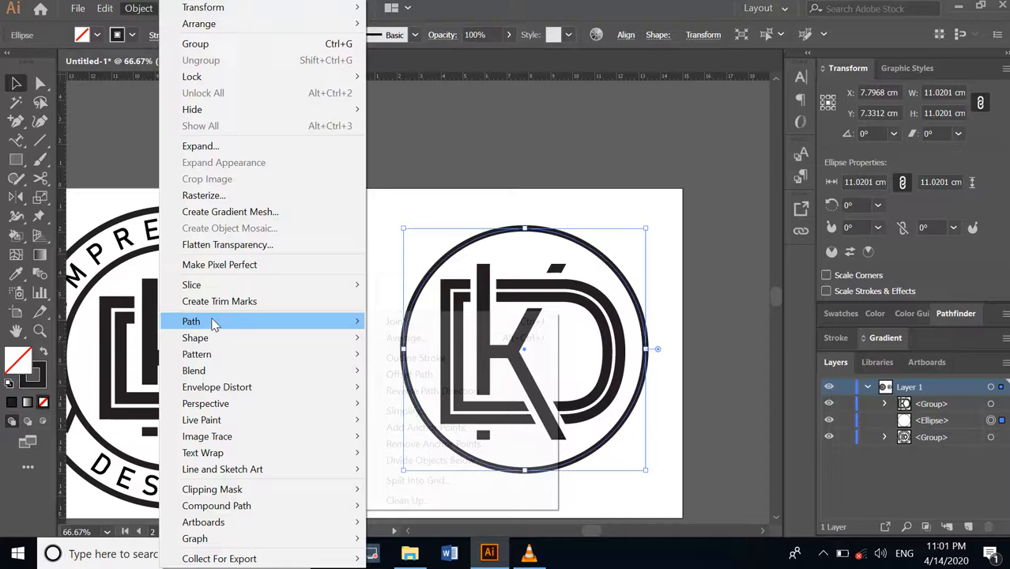
click(411, 374)
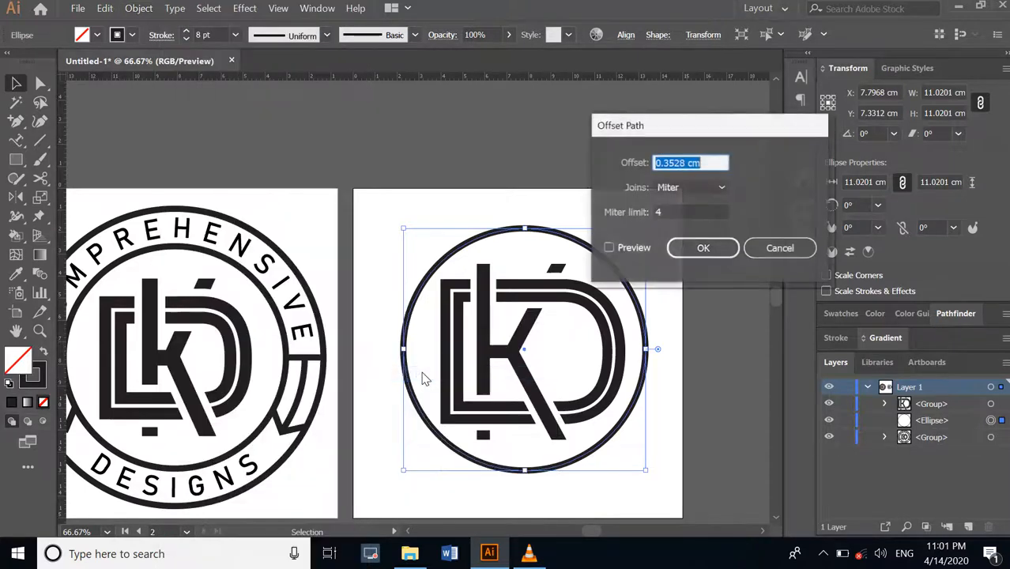
click(609, 248)
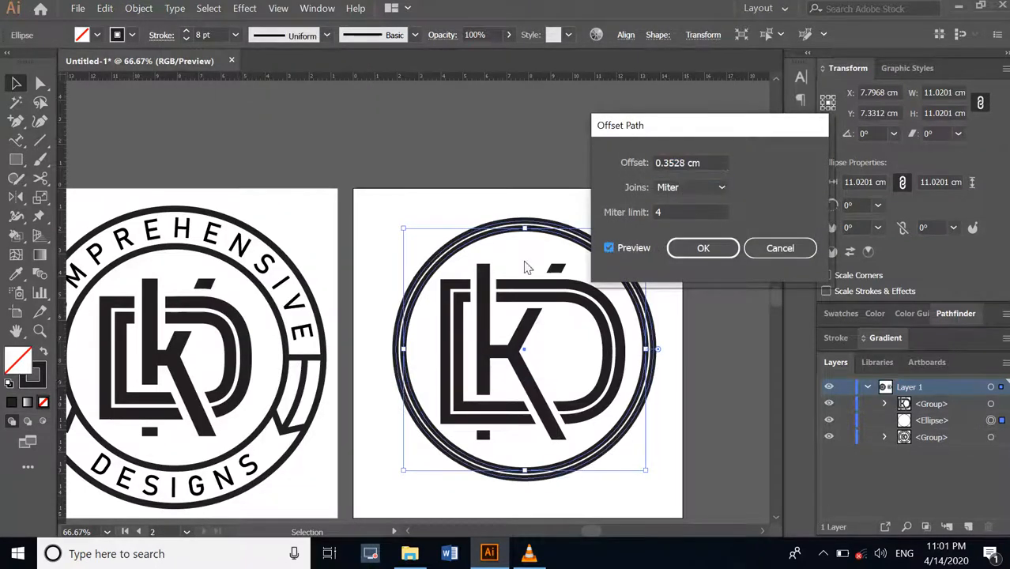
click(667, 163)
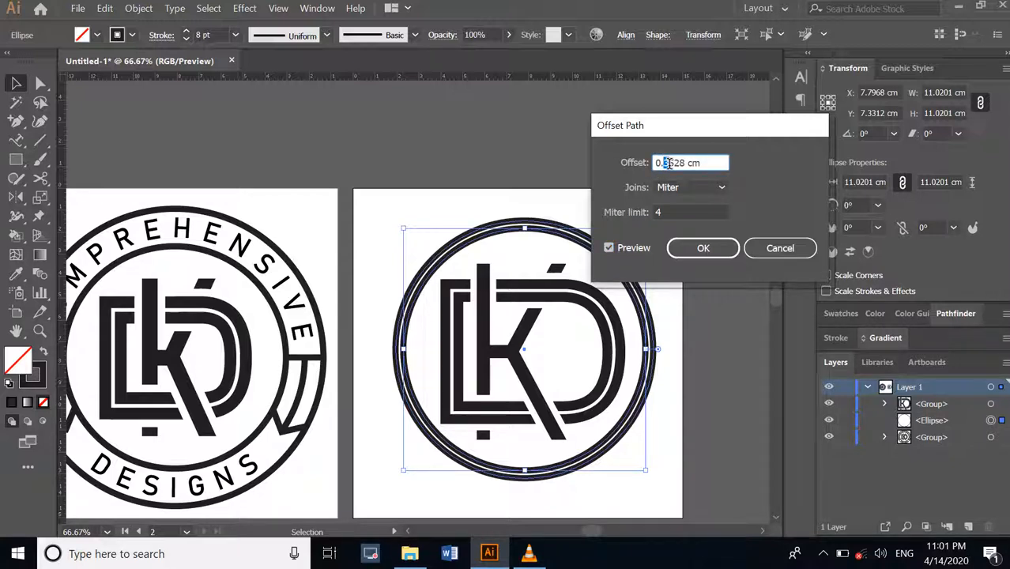
text(9)
click(609, 247)
click(609, 248)
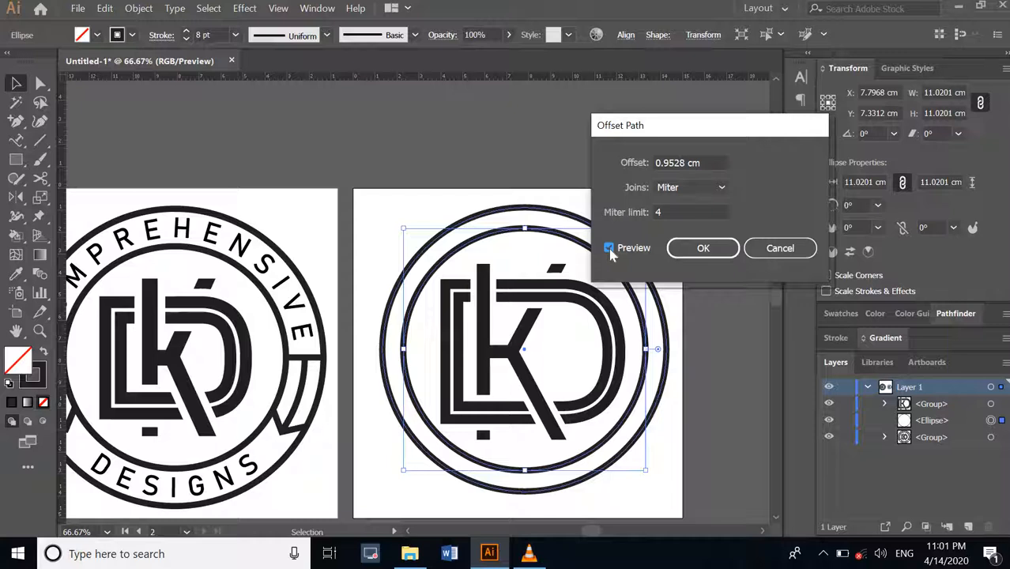
click(700, 249)
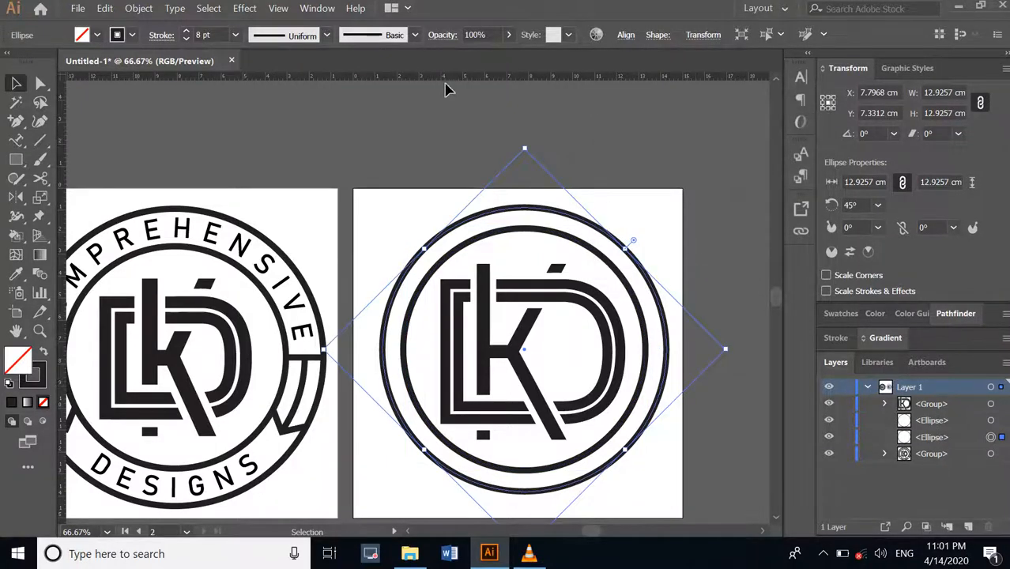
Offset the new outer circle by another 0.9528 cm to add a third concentric circle around it
click(140, 8)
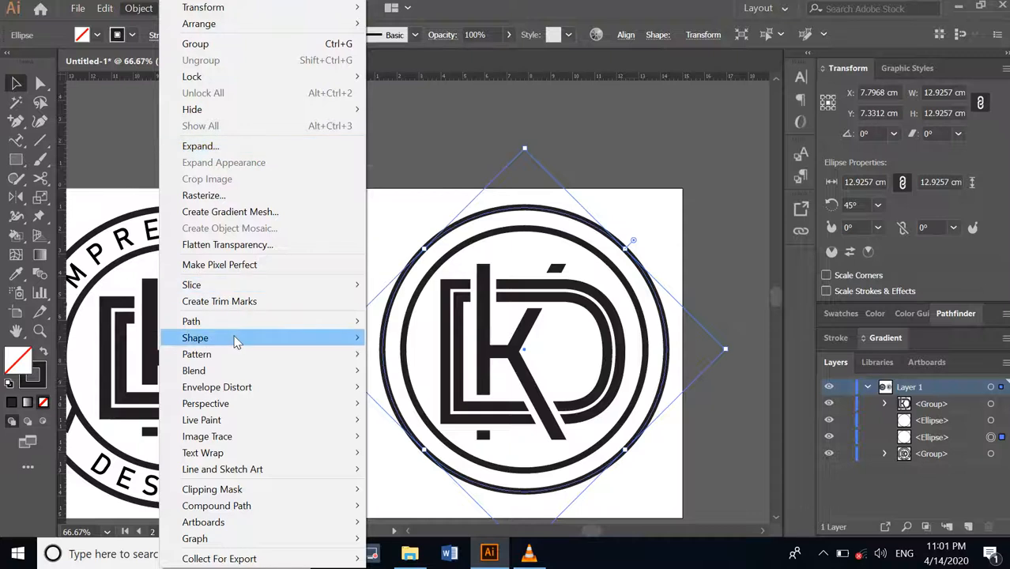
mouse_move(239, 340)
mouse_move(242, 321)
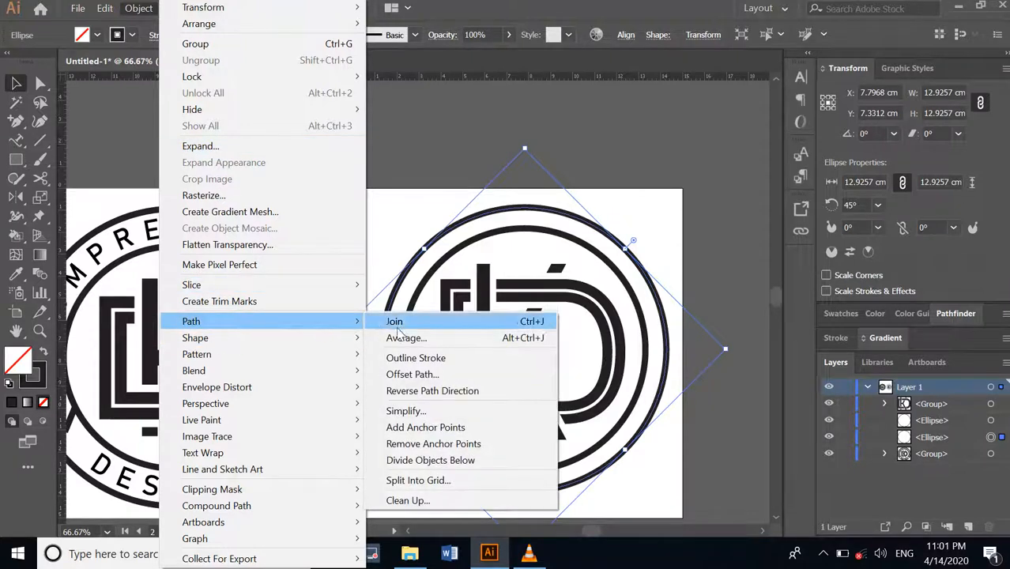
click(419, 375)
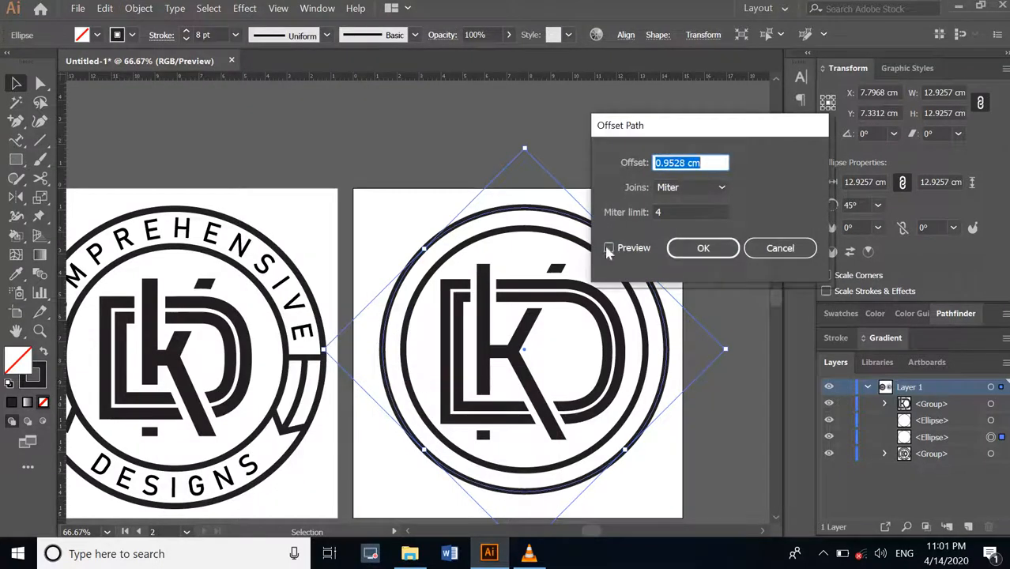
click(609, 250)
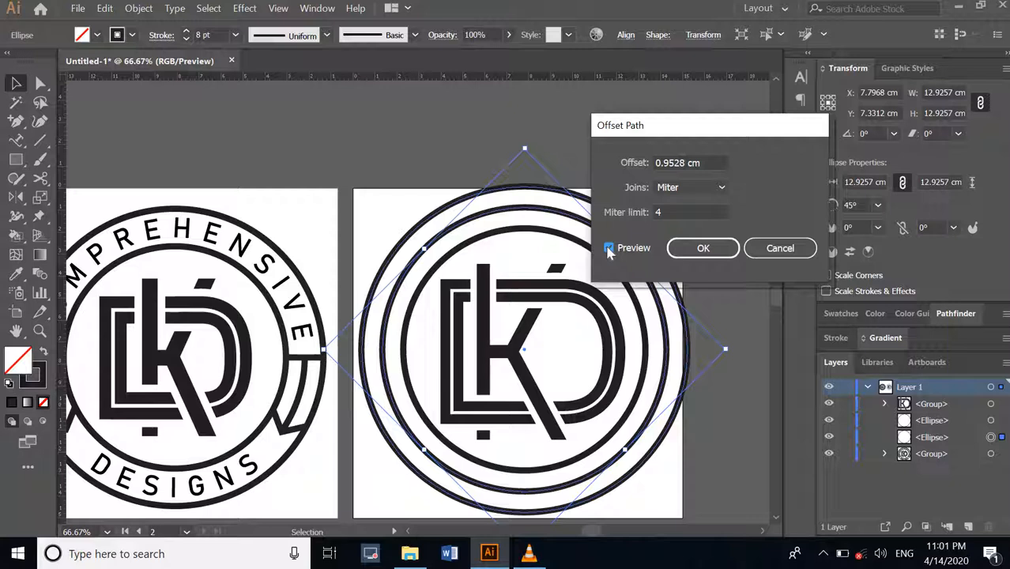
click(703, 249)
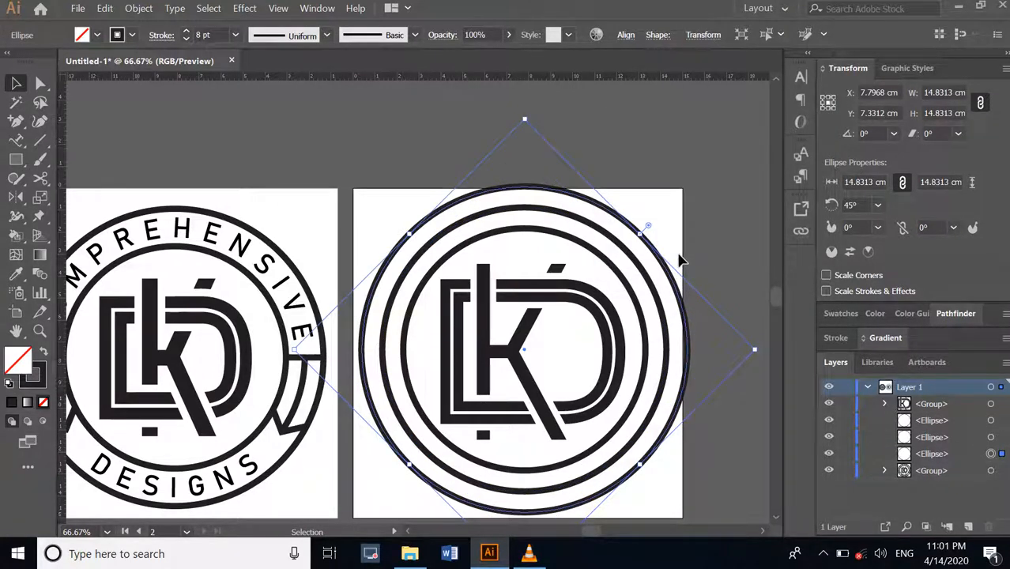
click(712, 253)
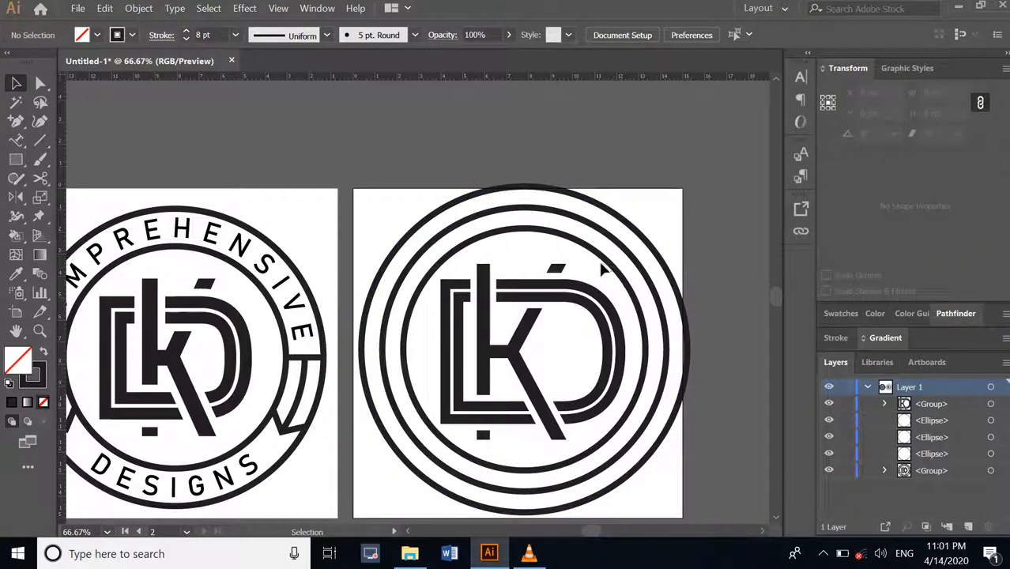
Place a horizontal guide through the centre of the concentric circles, at about Y 7.32 cm
click(680, 303)
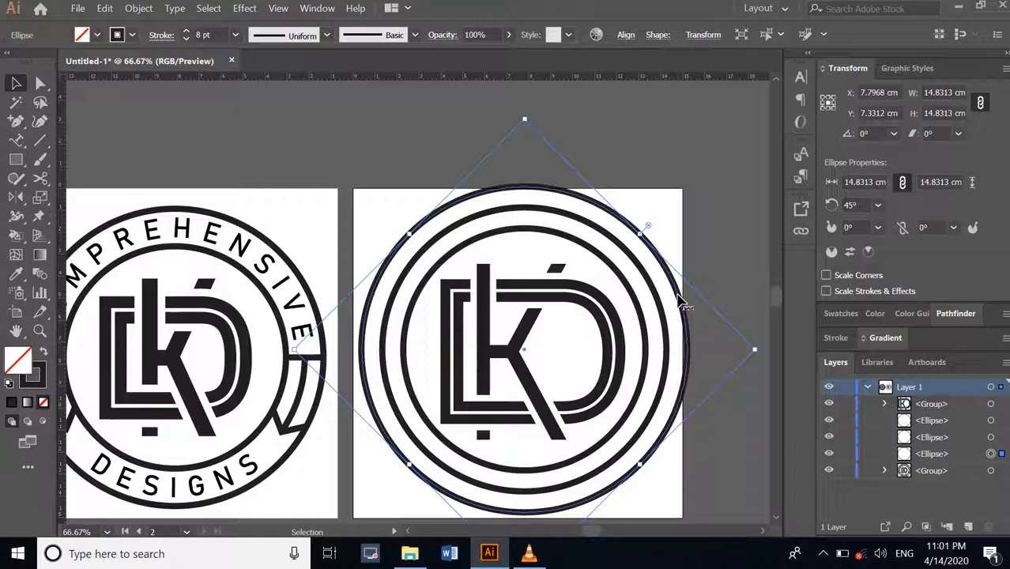
click(433, 264)
click(439, 269)
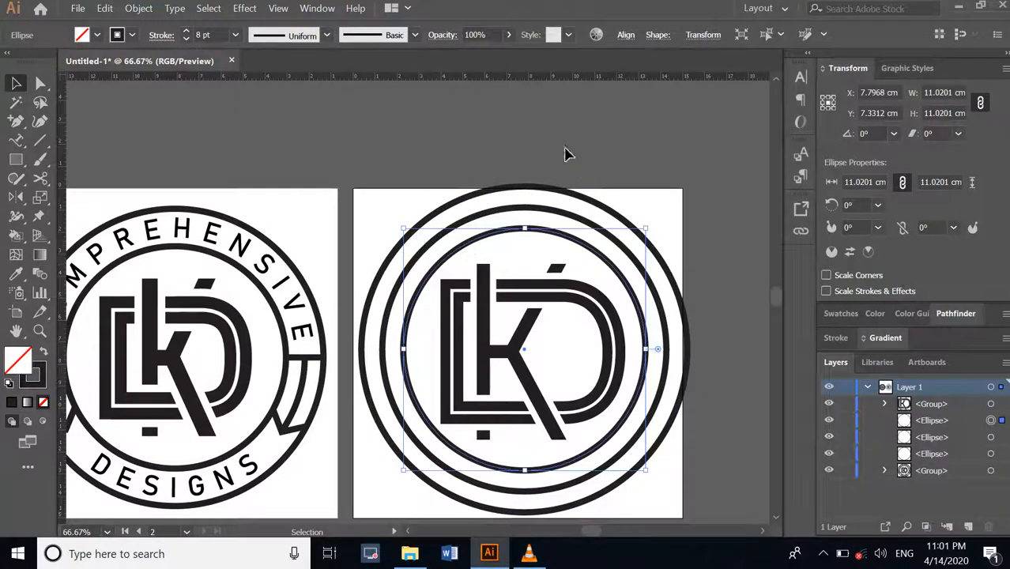
drag(572, 76, 629, 351)
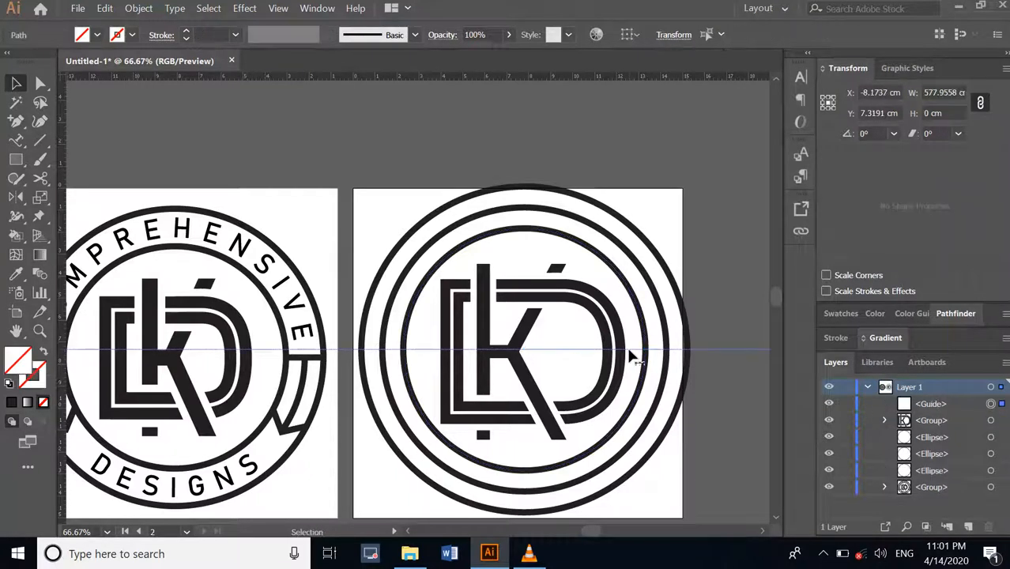
Draw a horizontal line about 1.91 cm long joining the outer and inner circles left of the monogram, with a 10 pt black stroke
click(42, 143)
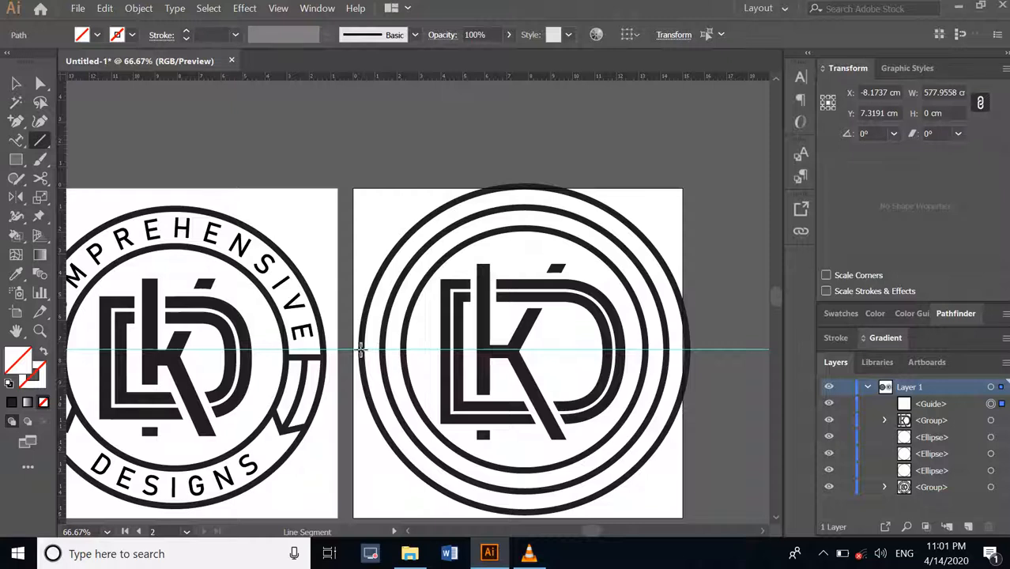
drag(359, 349, 360, 349)
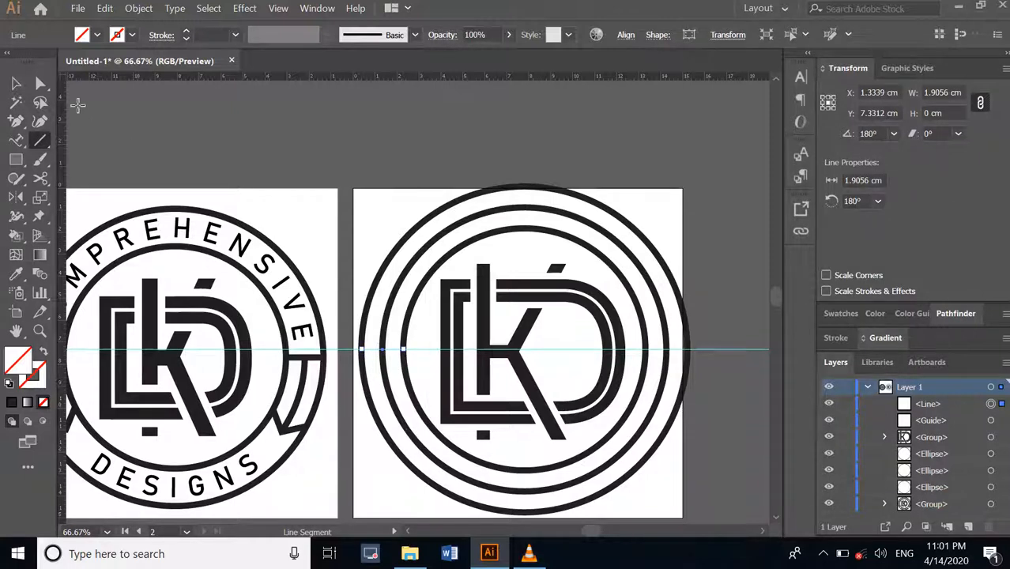
click(133, 36)
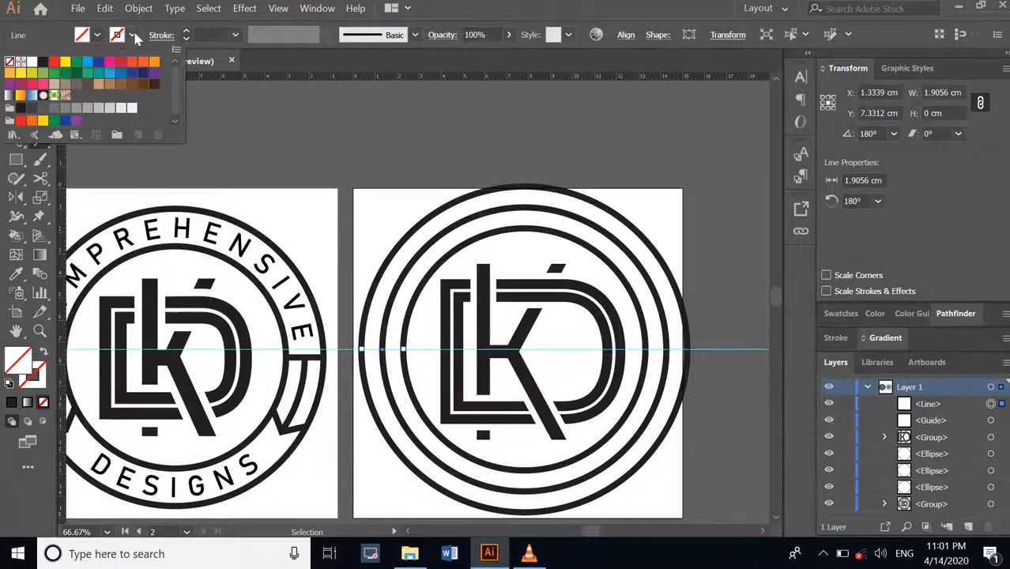
click(44, 62)
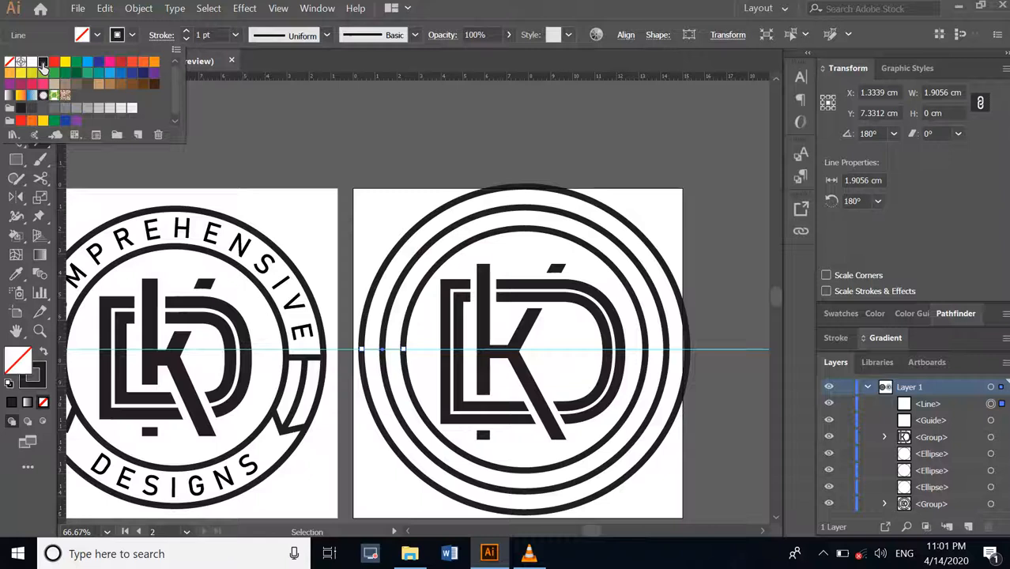
click(235, 36)
click(235, 35)
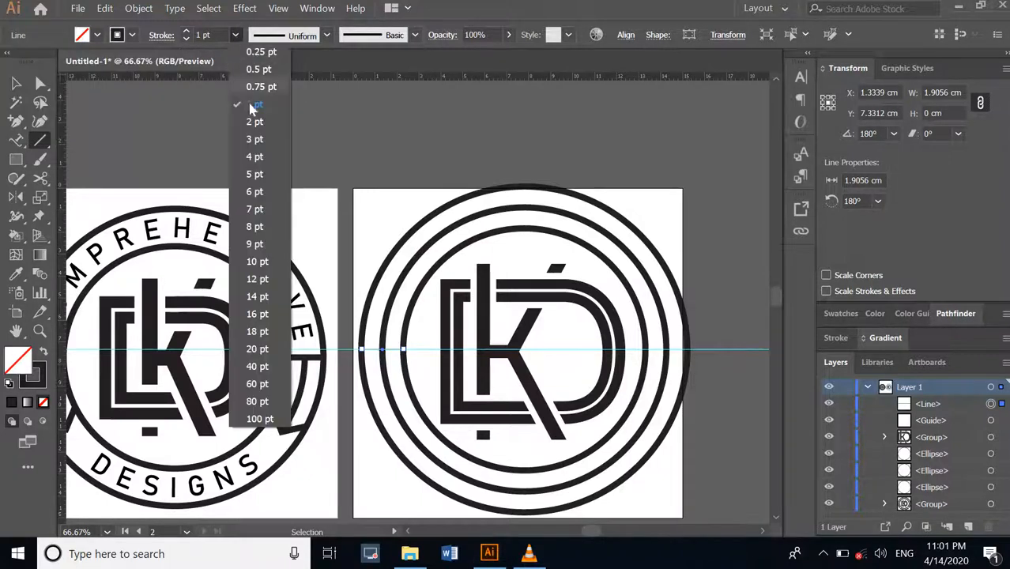
click(257, 262)
key(v)
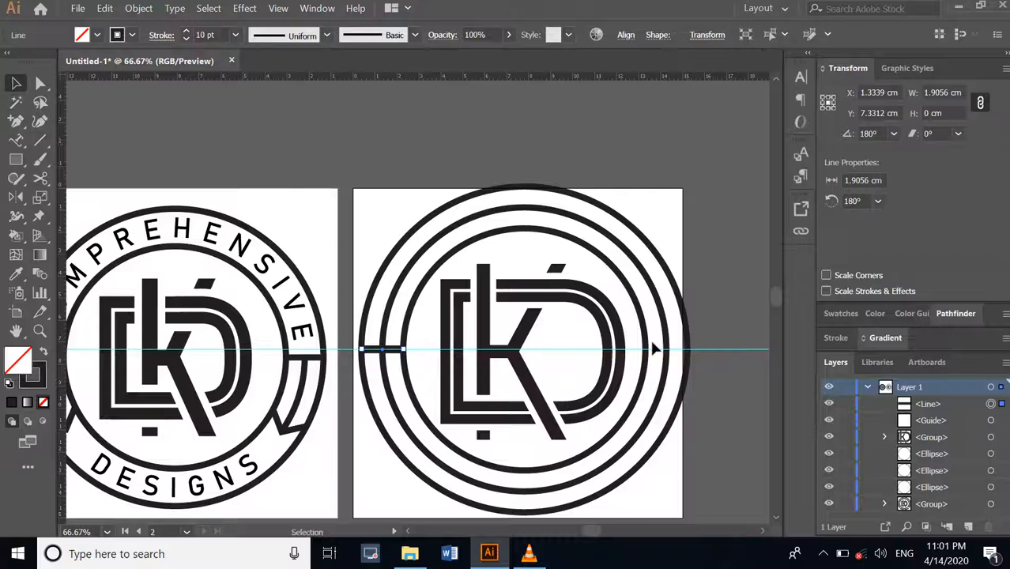
Delete the horizontal guide running through the circles
click(746, 353)
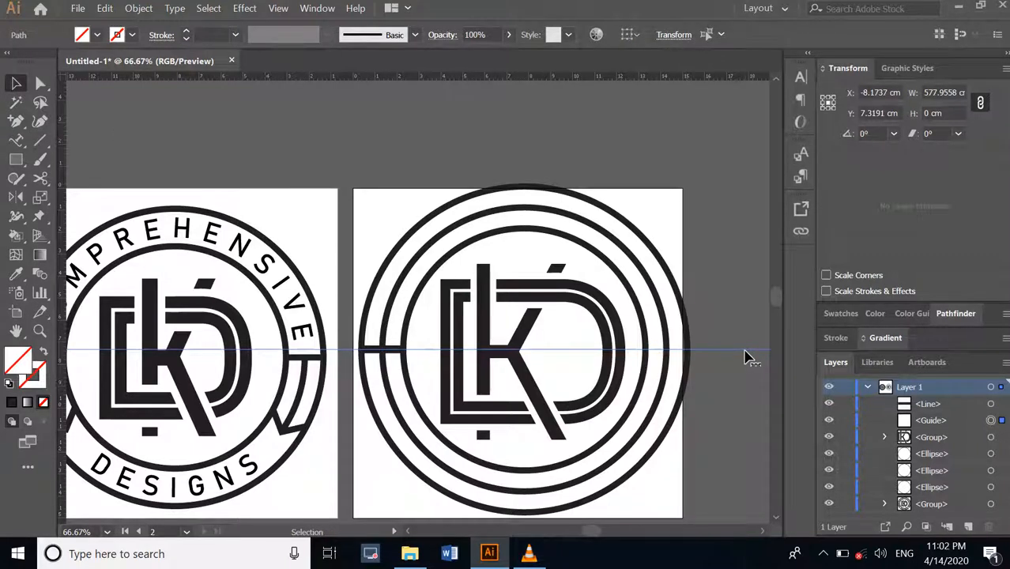
key(Delete)
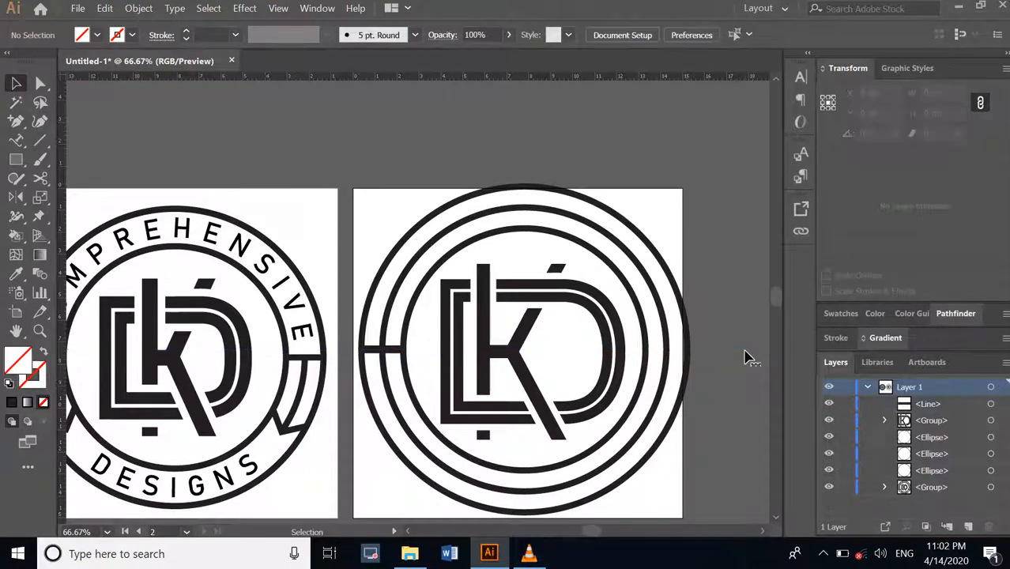
click(394, 351)
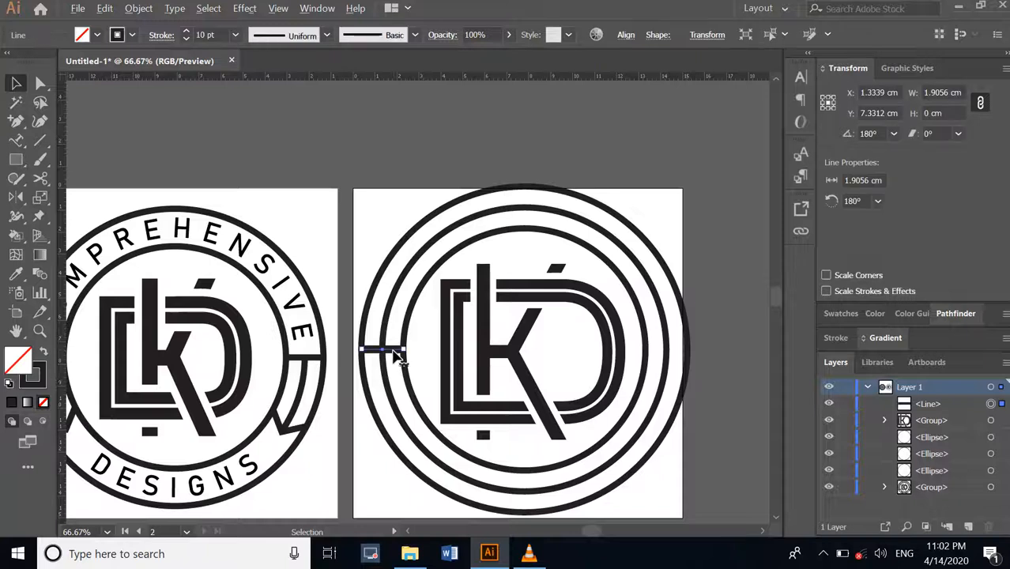
click(392, 339)
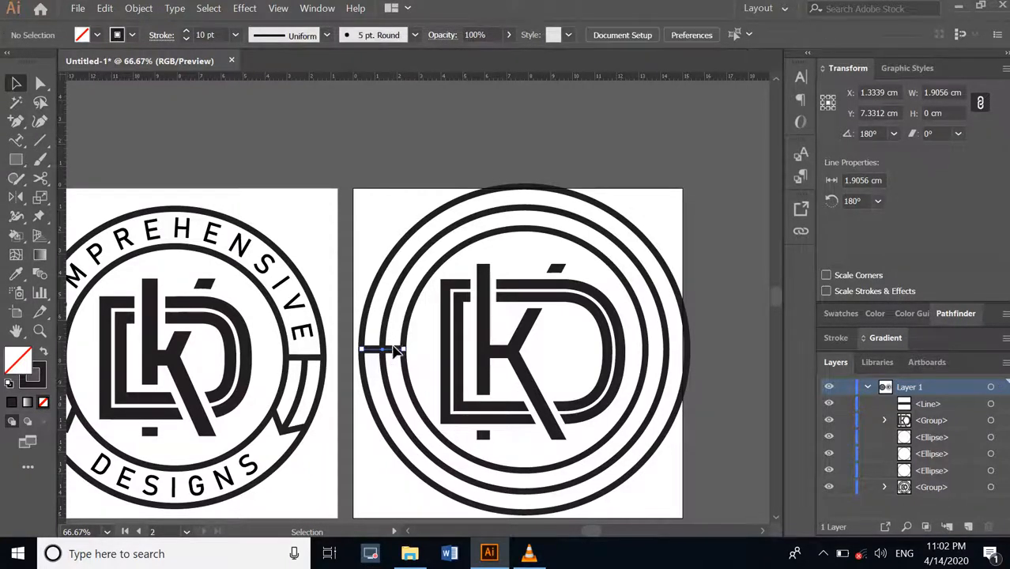
click(394, 351)
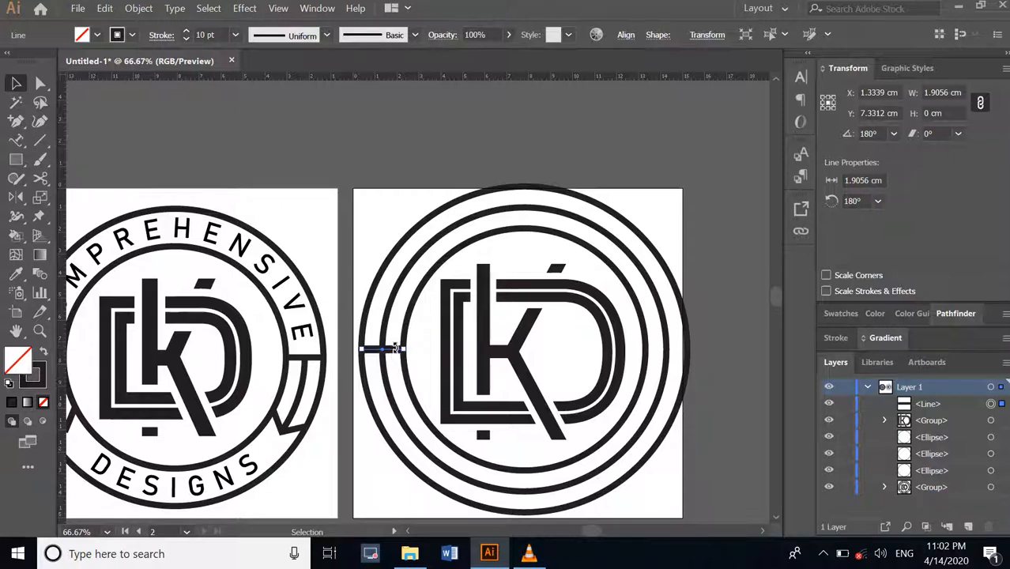
click(395, 351)
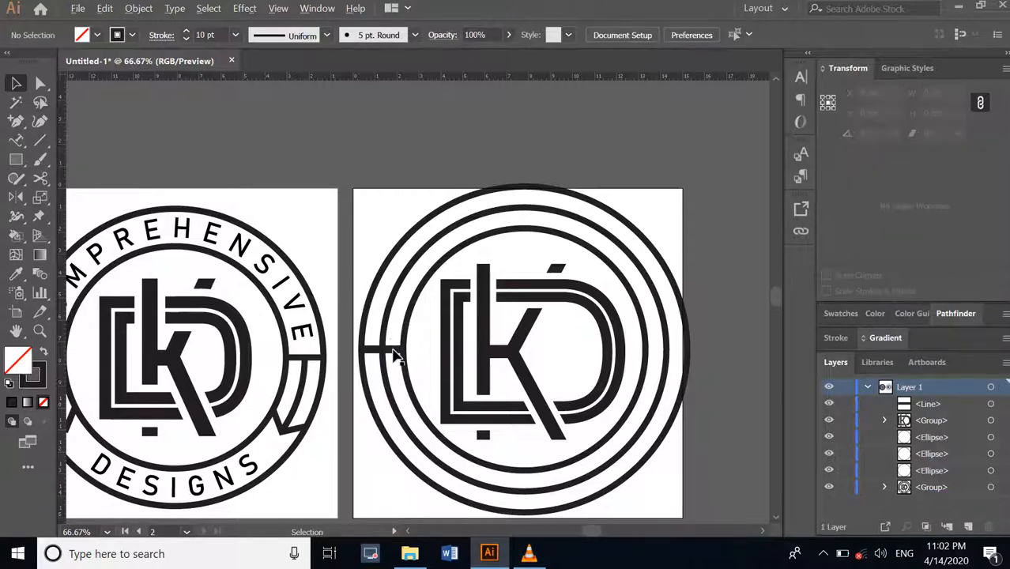
click(394, 352)
drag(396, 356, 440, 364)
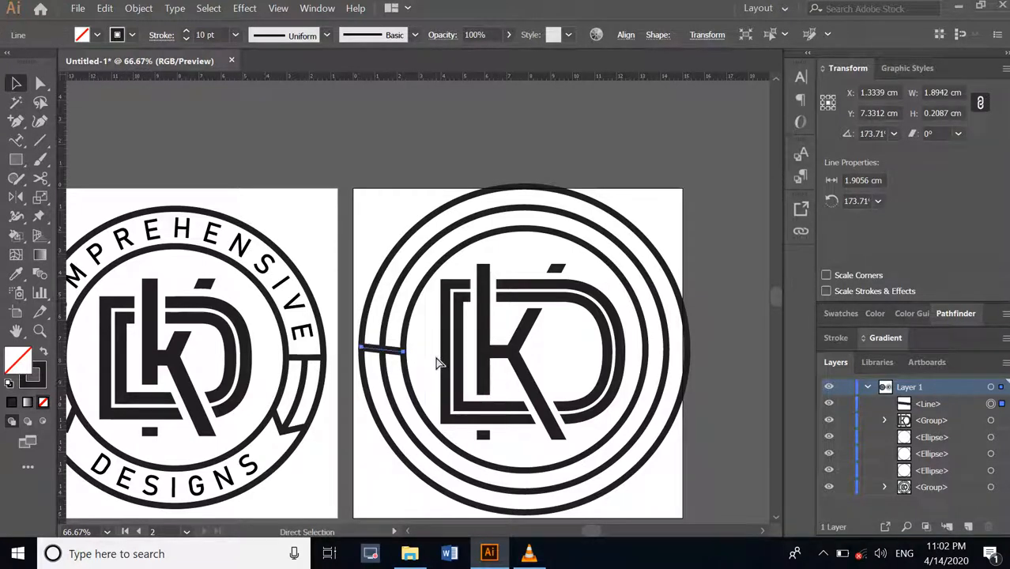
key(ctrl+z)
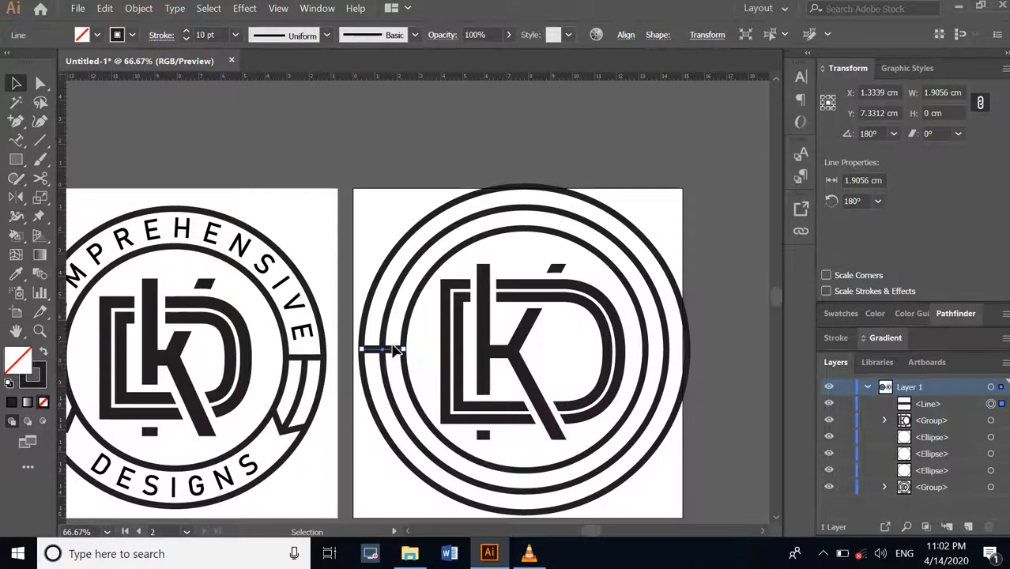
Copy the connecting line horizontally to the opposite side of the rings, at about X 14.28 cm, spanning the inner and outer circles
click(398, 357)
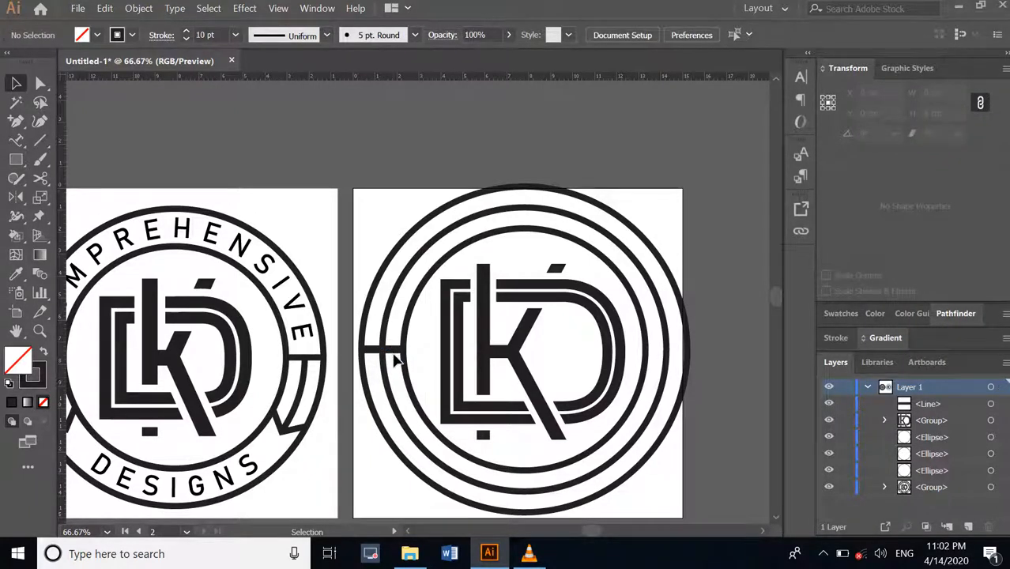
click(395, 354)
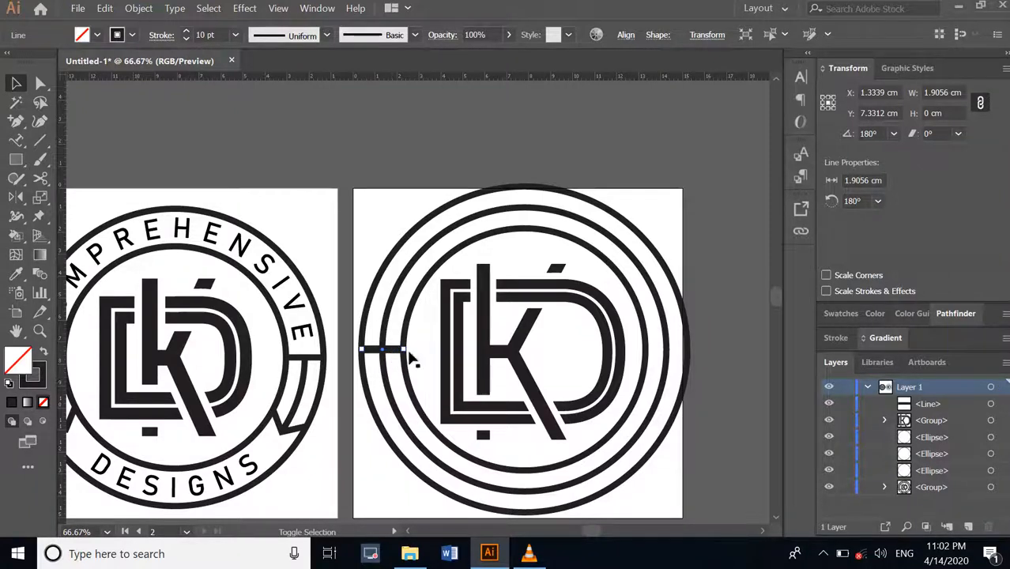
click(410, 354)
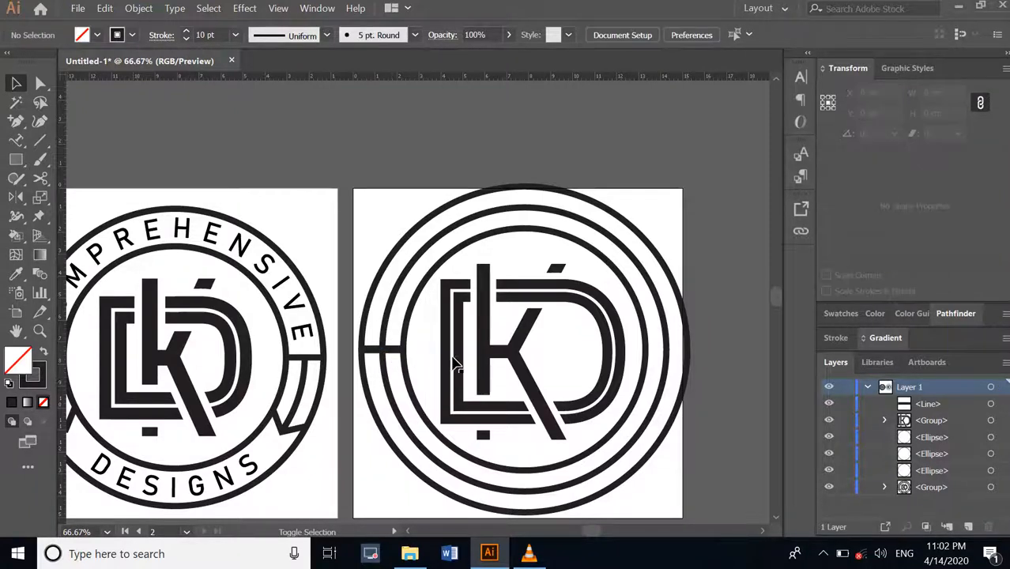
click(396, 353)
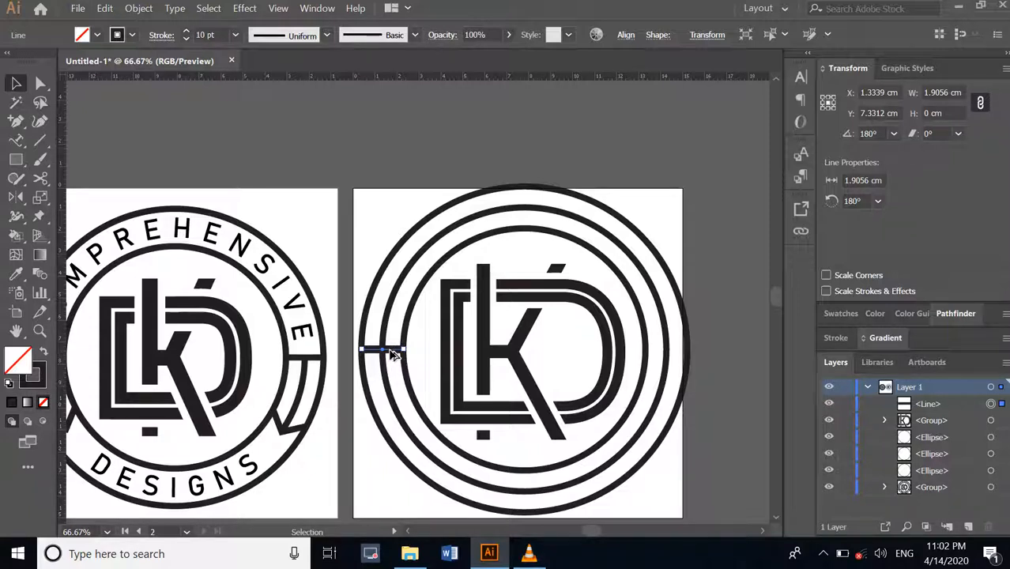
drag(394, 355, 677, 366)
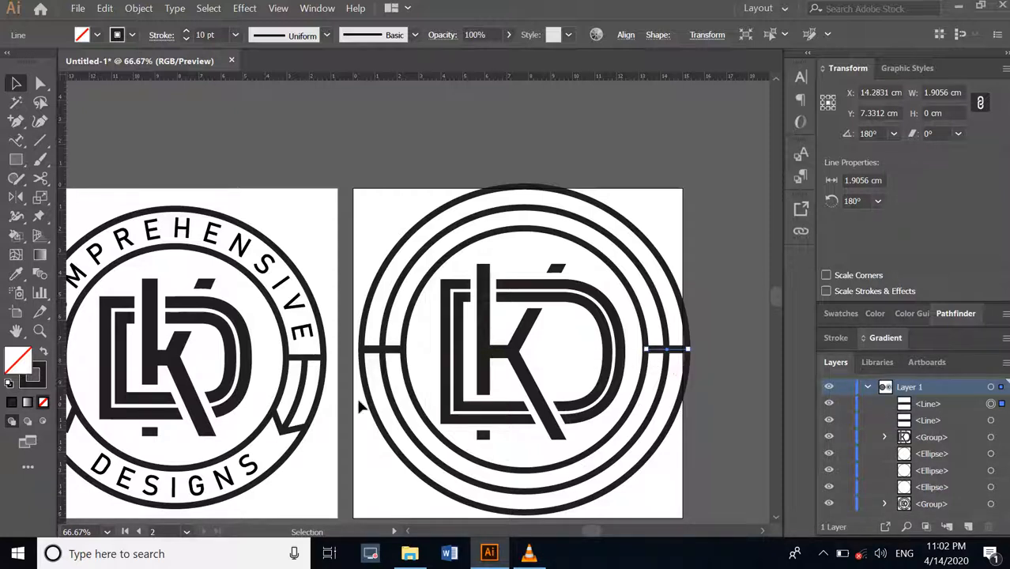
Draw the left ribbon tail below the connecting line: an about 1.24 cm diagonal from the inner circle and an about 1.14 cm near-horizontal line to the outer circle
click(43, 139)
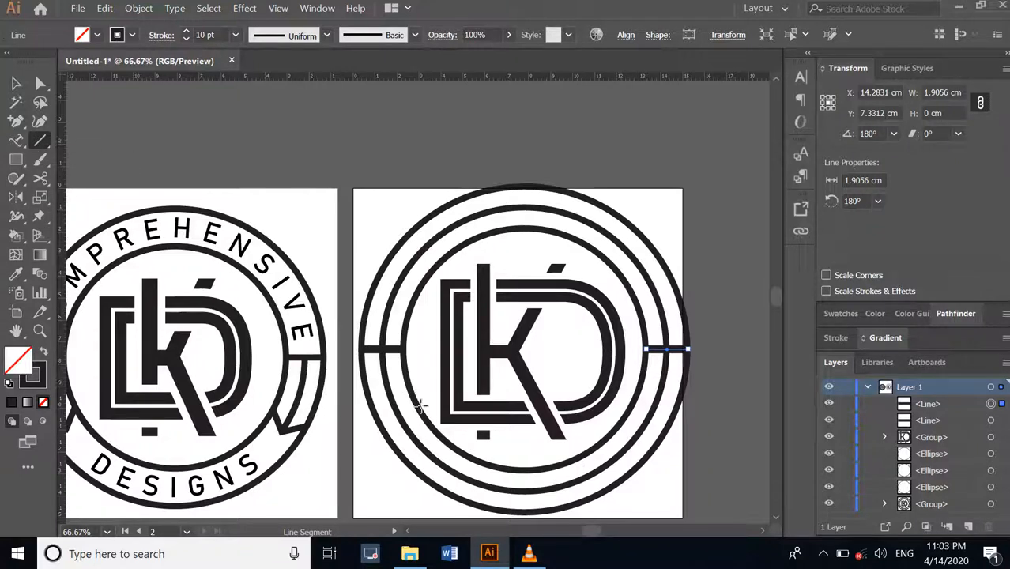
drag(417, 404, 406, 427)
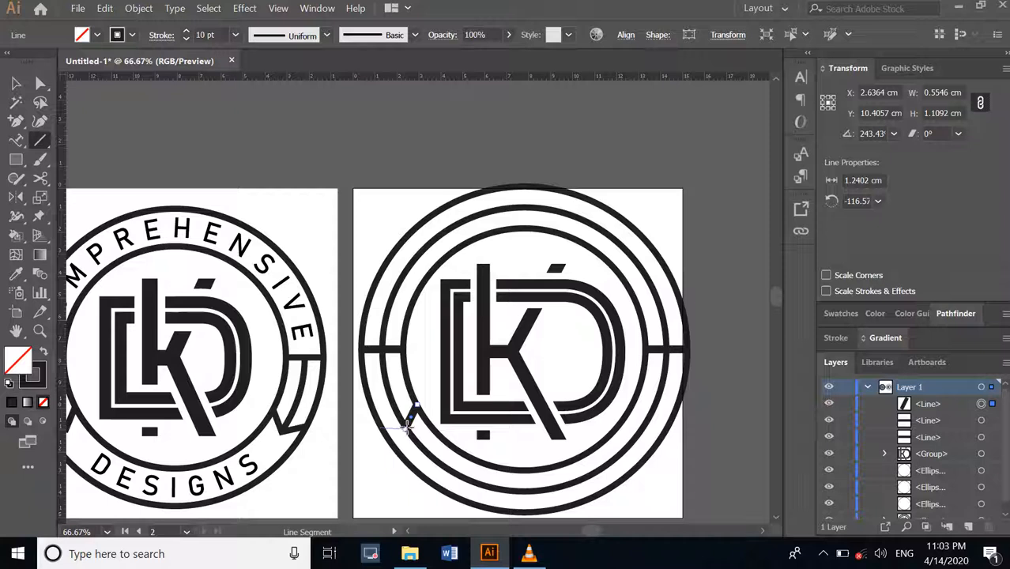
drag(405, 428, 405, 430)
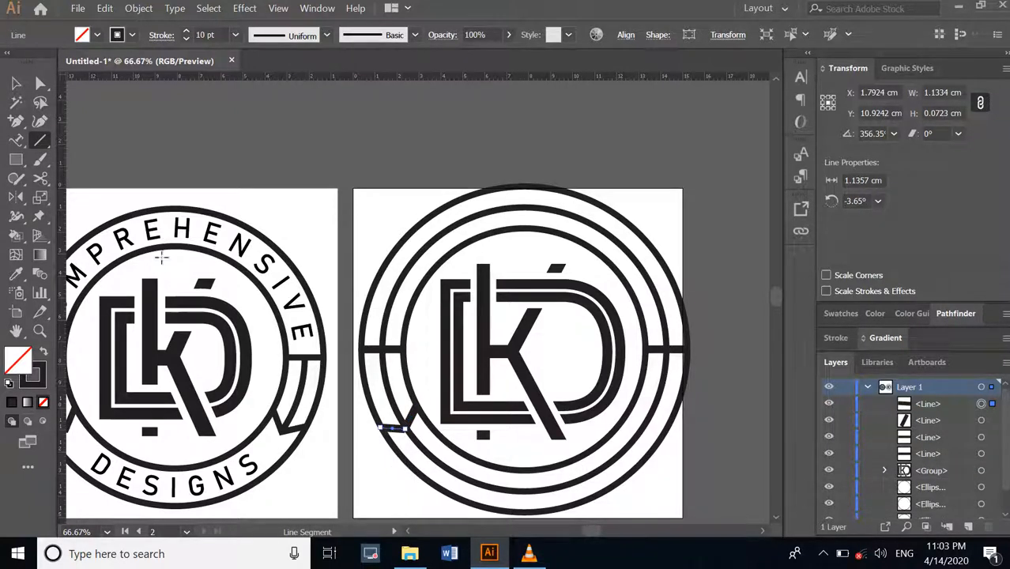
Reflect a copy of the two ribbon-tail lines to the opposite side of the rings, centred at about X 13.49 cm, Y 10.33 cm
click(16, 83)
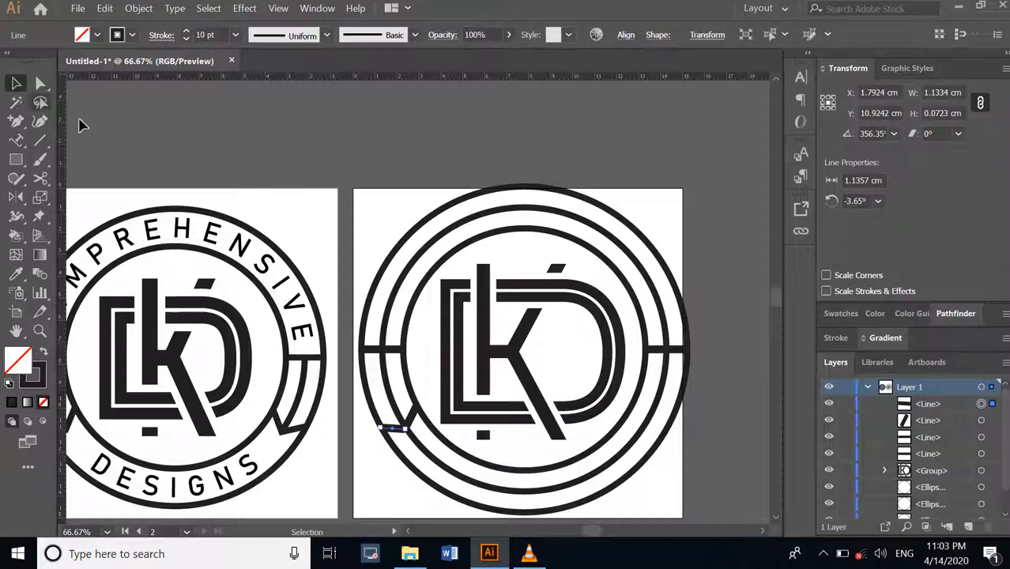
shift+click(412, 414)
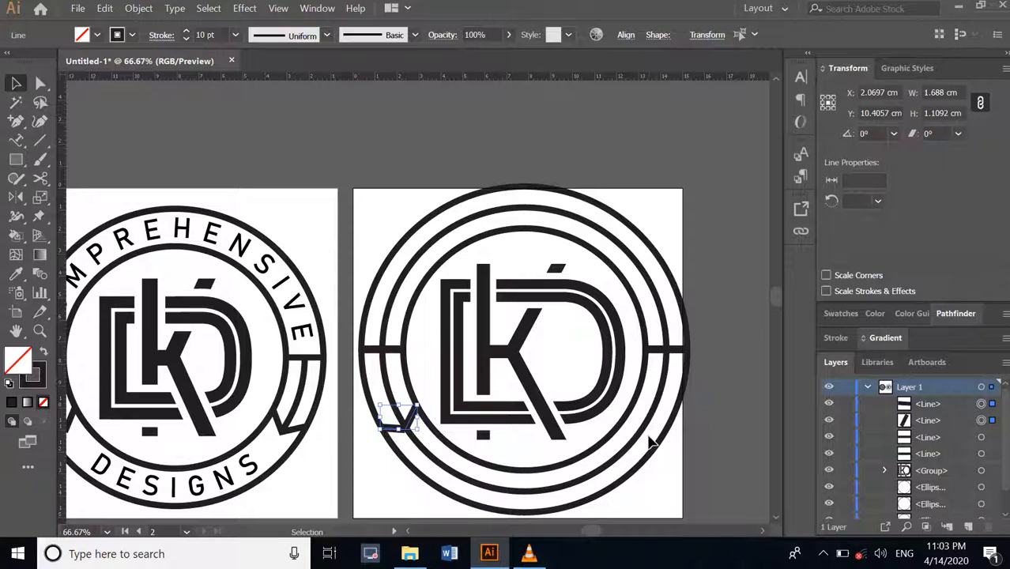
click(18, 199)
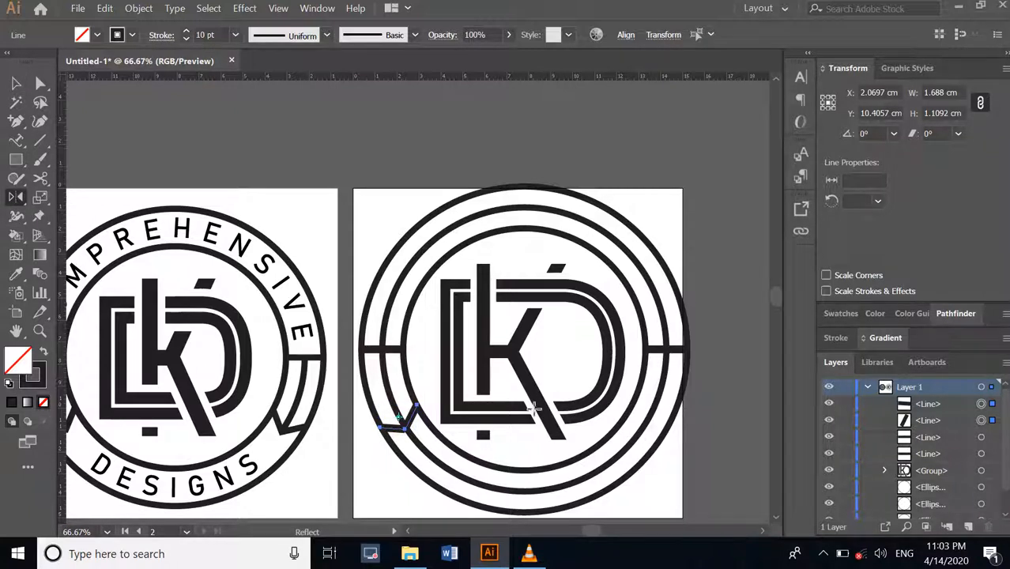
click(523, 470)
drag(413, 420, 645, 410)
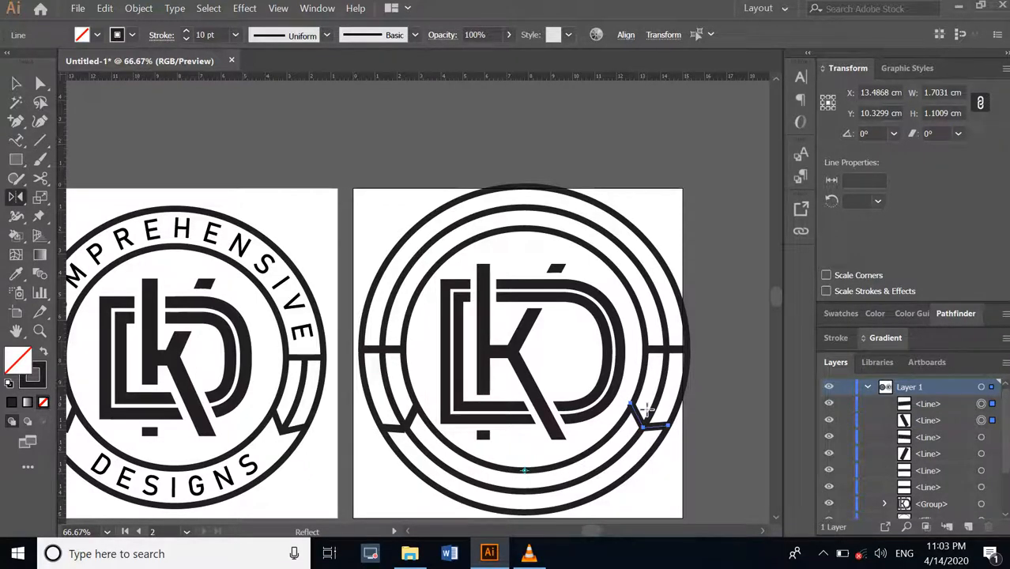
Bring the middle circle with the 8 pt stroke to the front of the stacking order
click(17, 85)
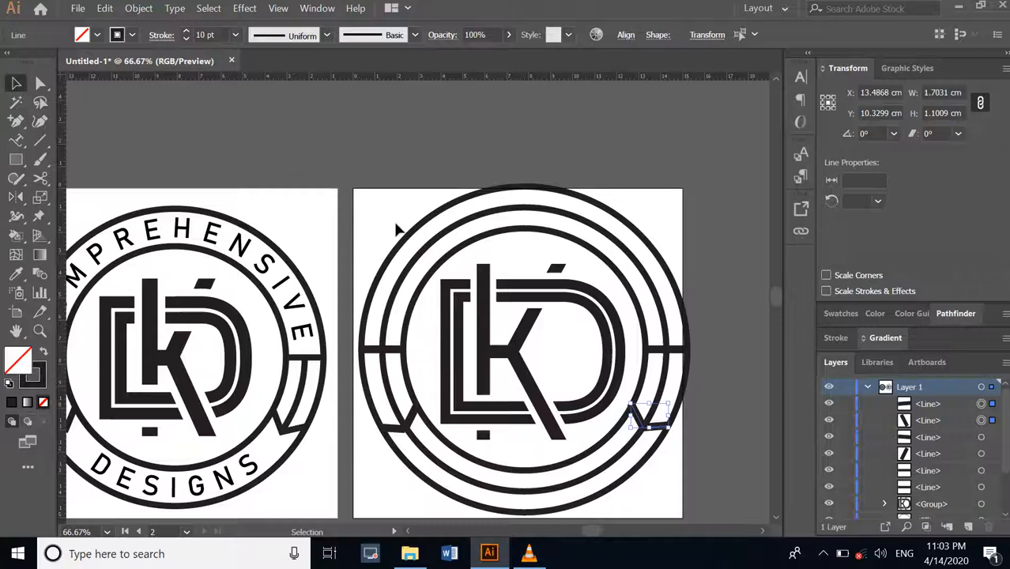
click(456, 231)
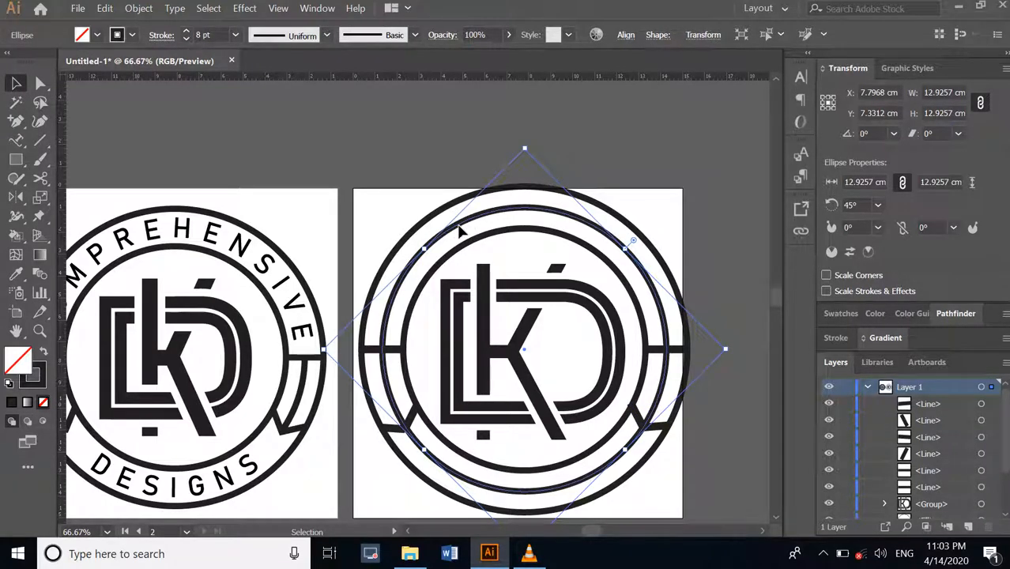
right_click(466, 228)
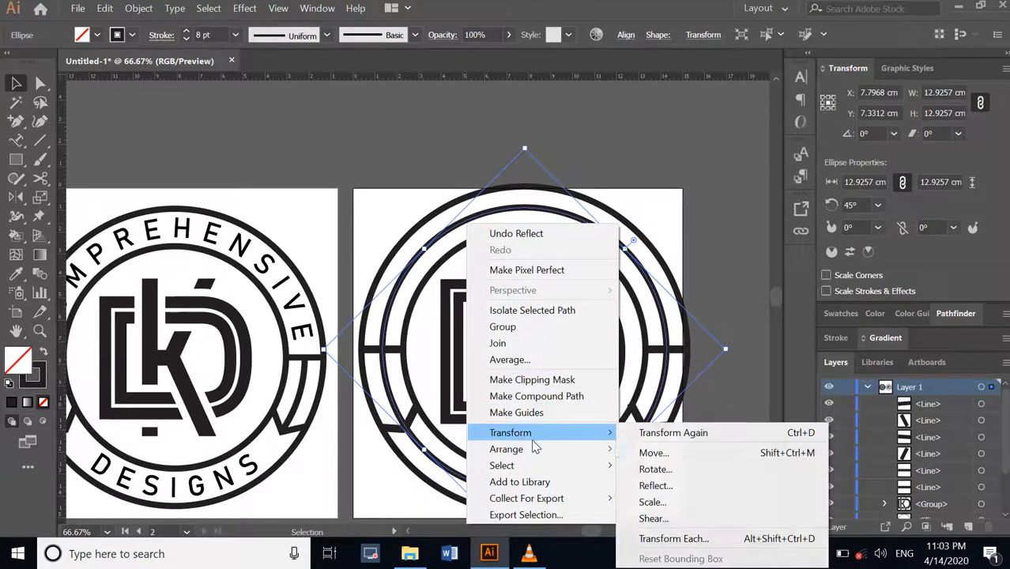
mouse_move(532, 451)
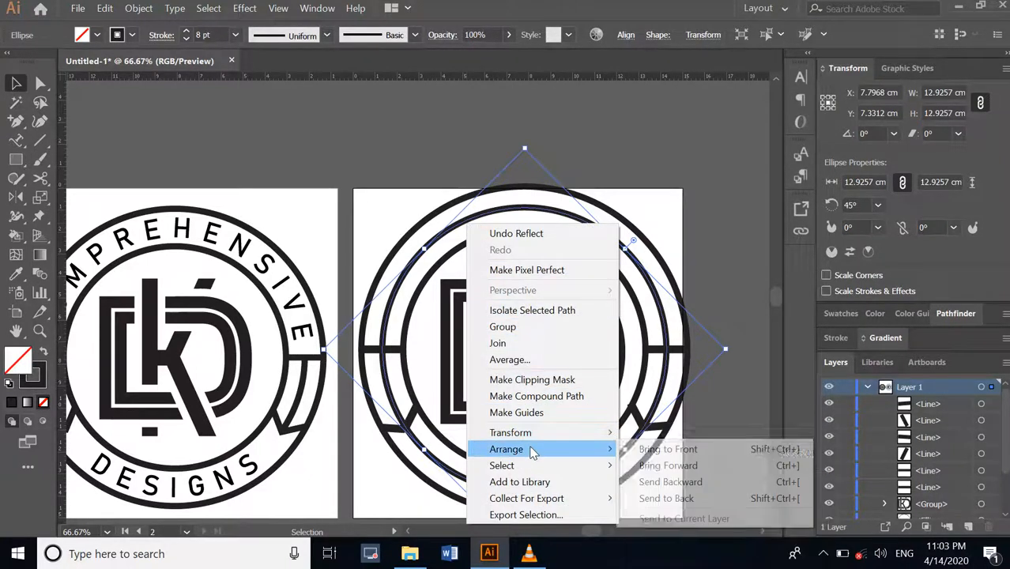
click(668, 449)
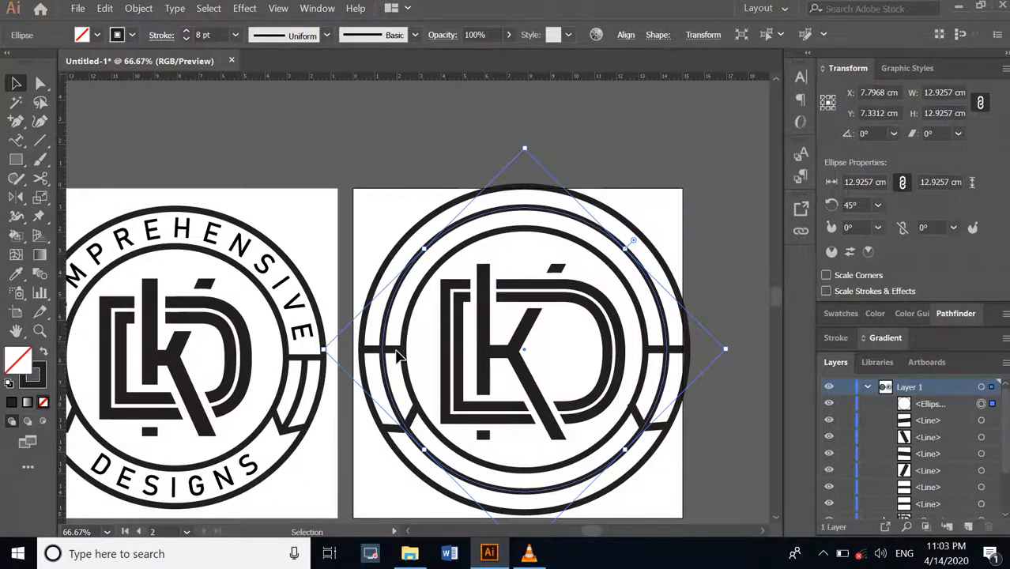
Cut the middle circle with the Scissors tool at both connecting lines and at the corners of both ribbon tails
key(c)
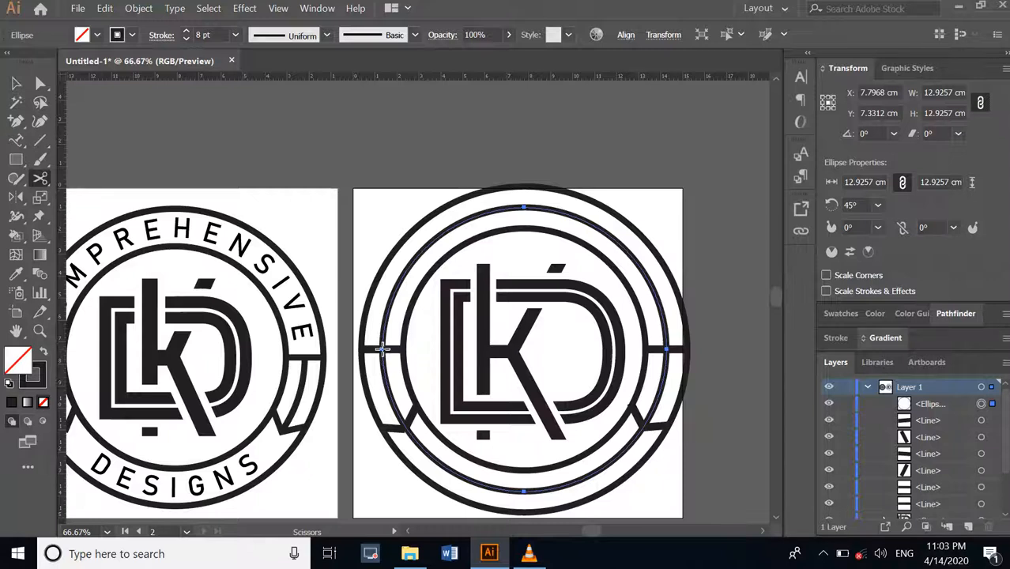
click(382, 348)
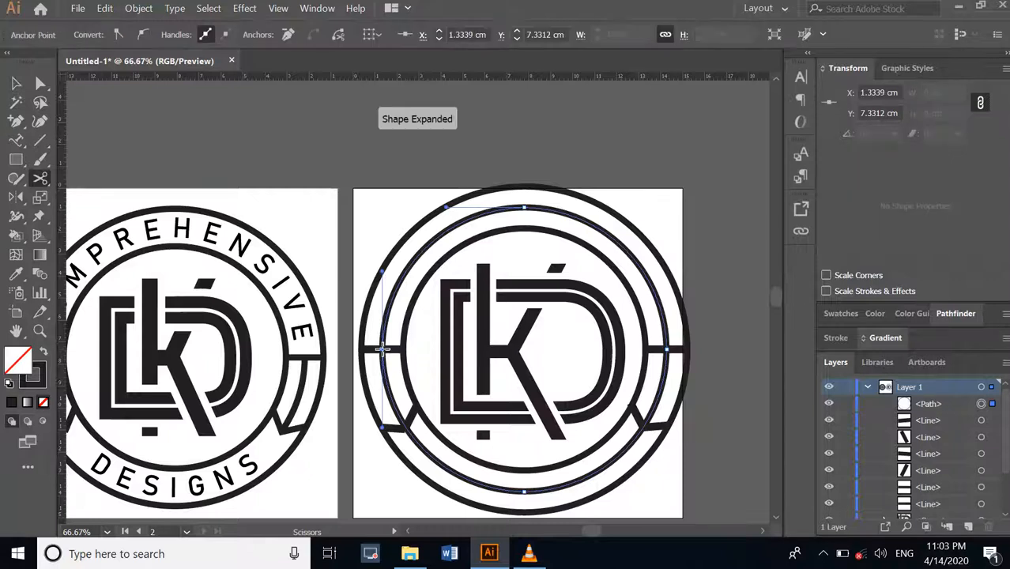
click(406, 429)
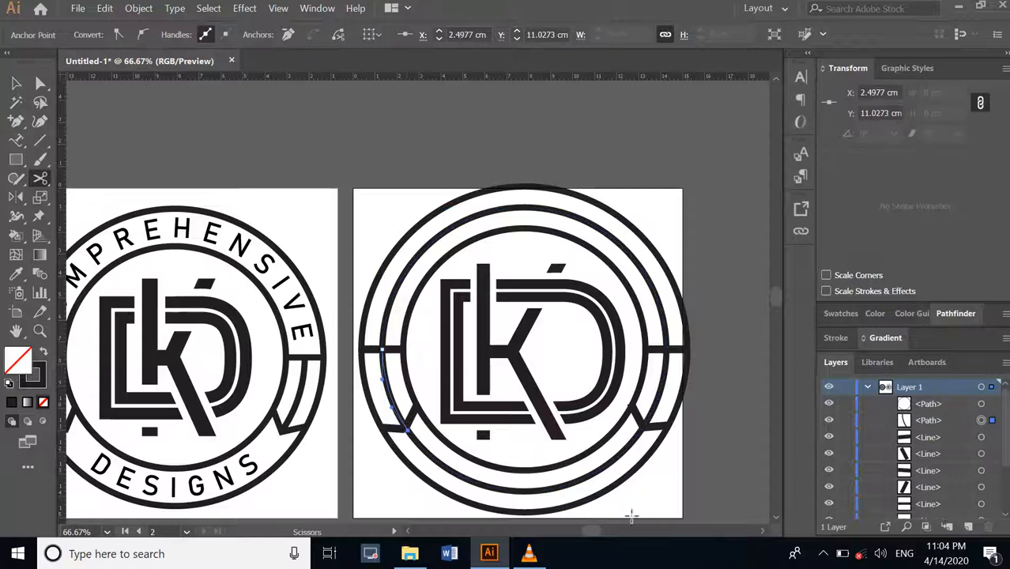
click(640, 428)
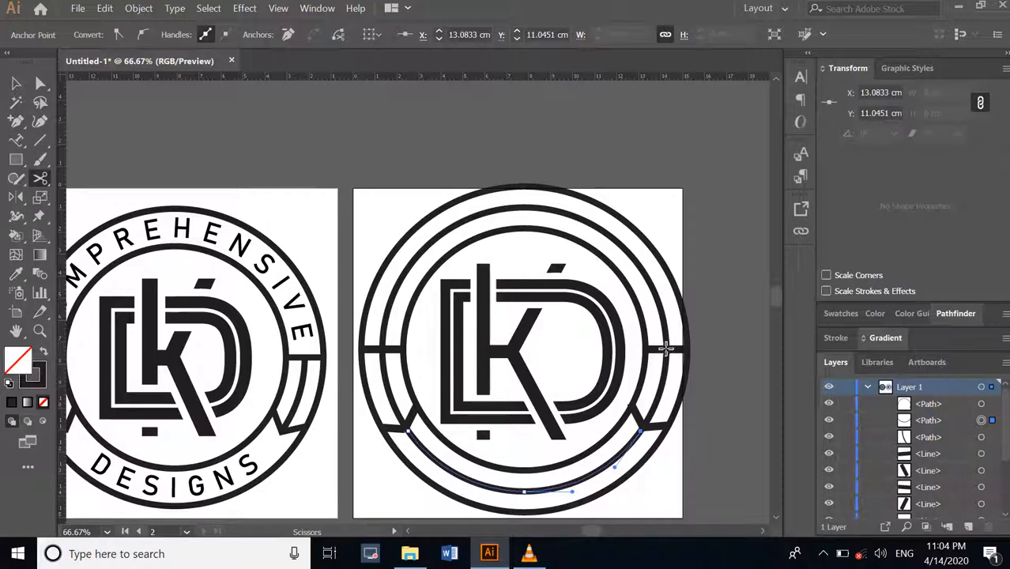
click(666, 348)
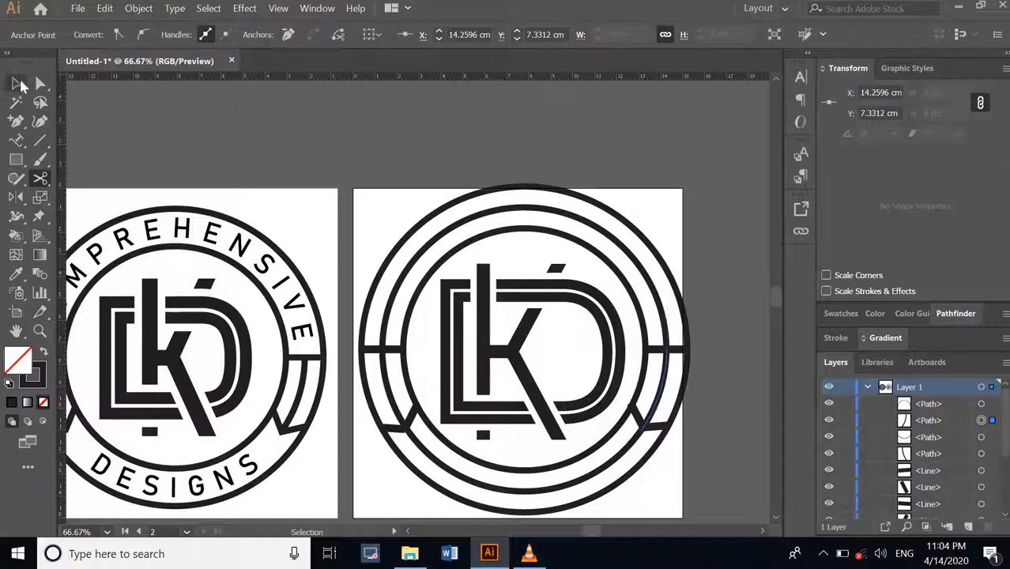
Check that the cut middle circle is split into separate arcs by selecting its segments individually
click(16, 83)
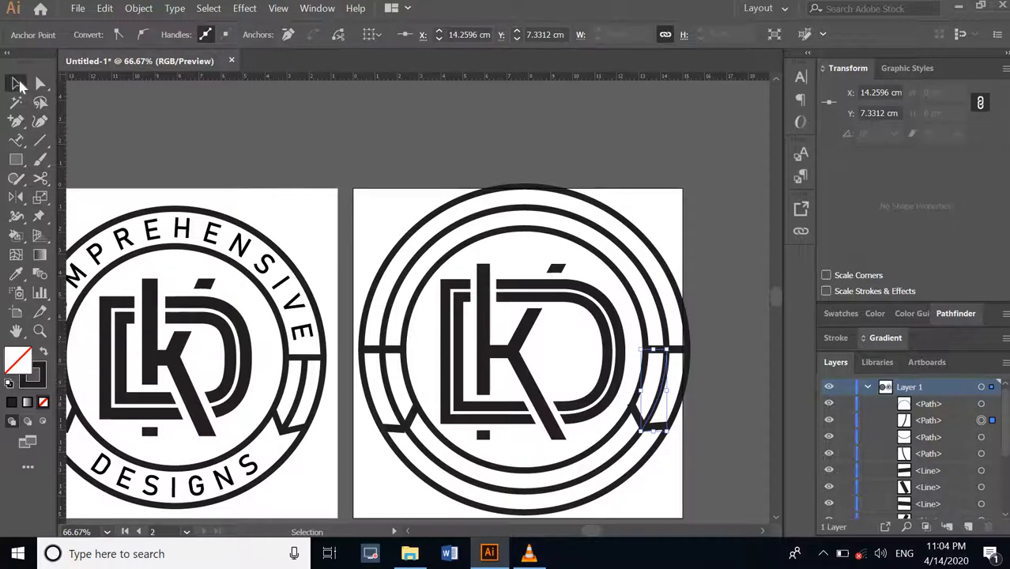
click(389, 387)
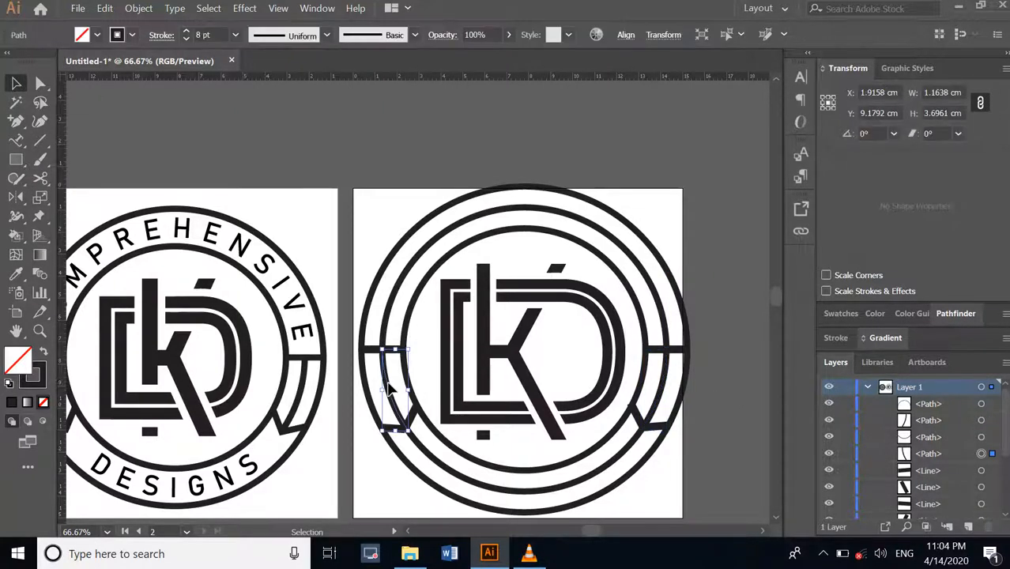
click(392, 308)
click(395, 307)
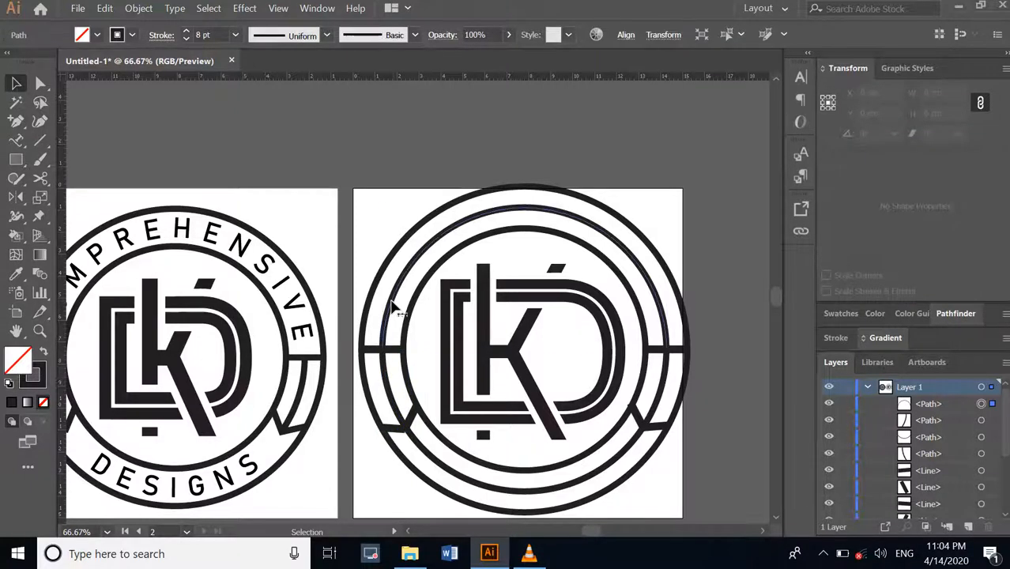
click(667, 381)
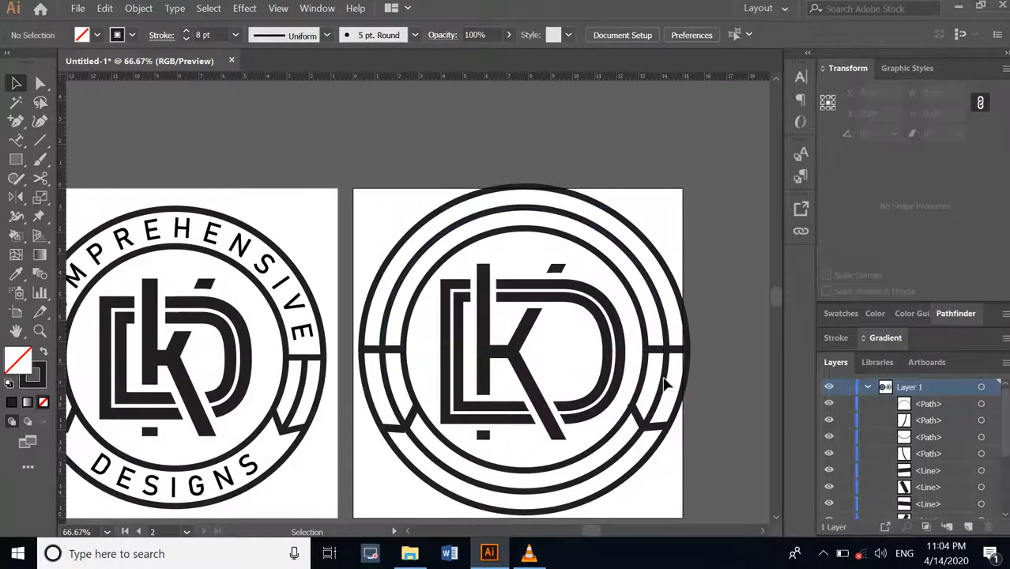
click(671, 393)
click(628, 455)
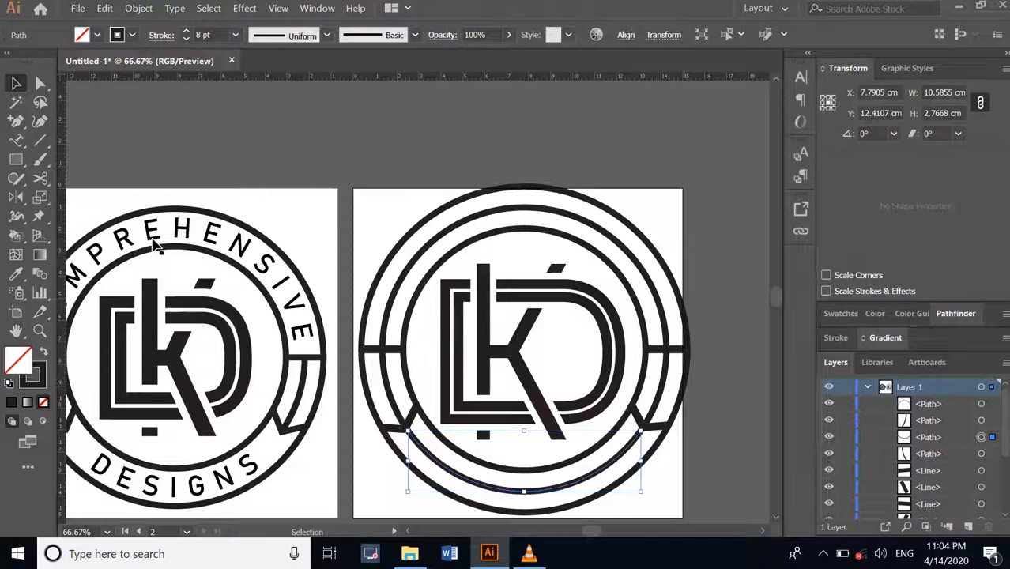
Place the text KOMPREHENSIVE along the upper arc of the middle circle with the Type on a Path tool
click(506, 217)
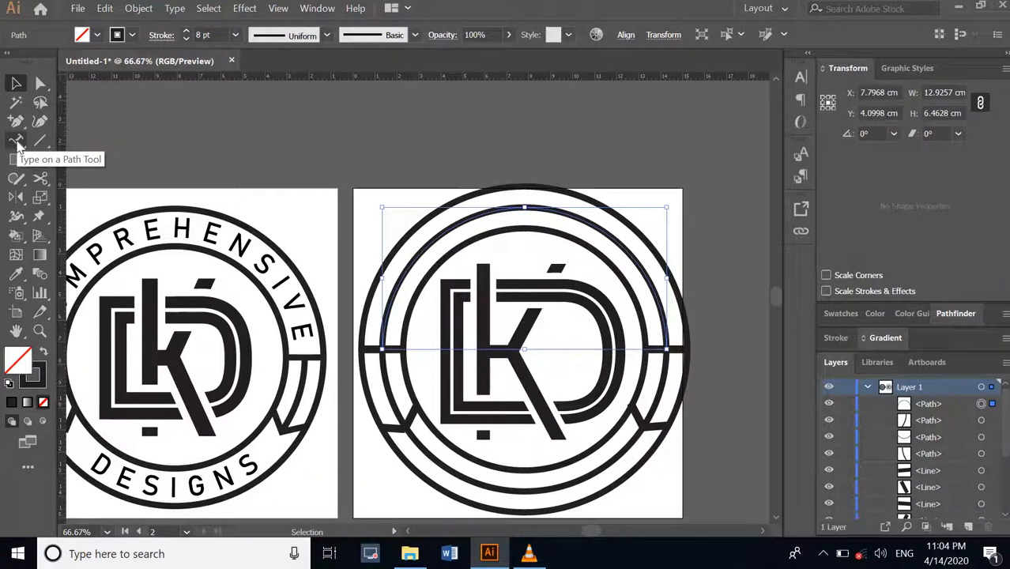
click(17, 142)
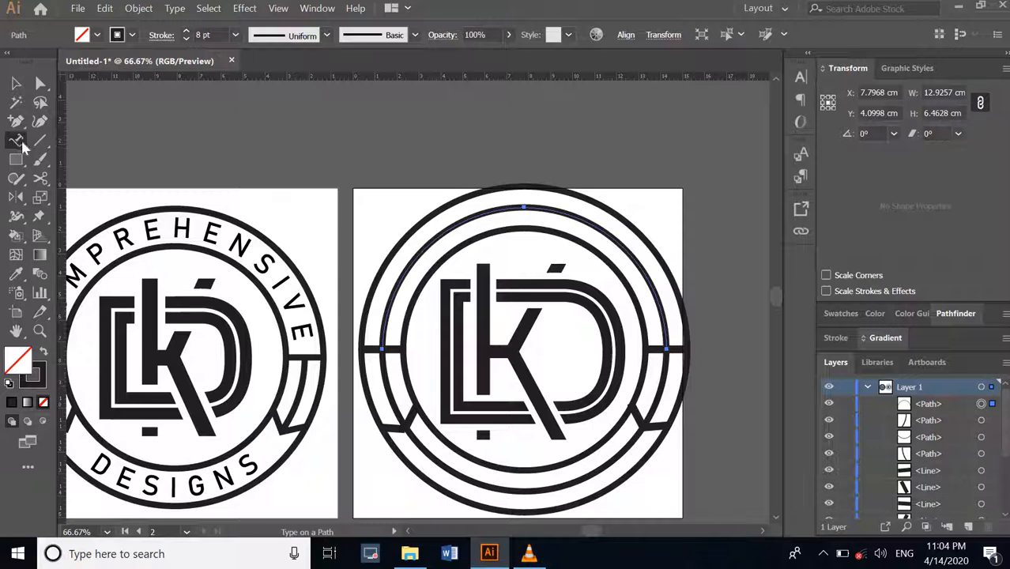
click(17, 141)
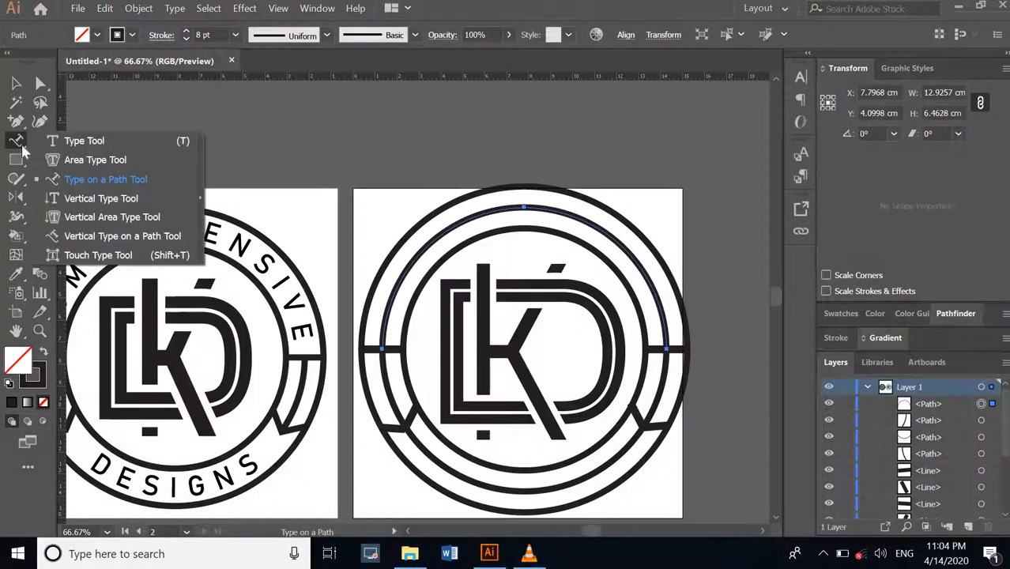
click(79, 184)
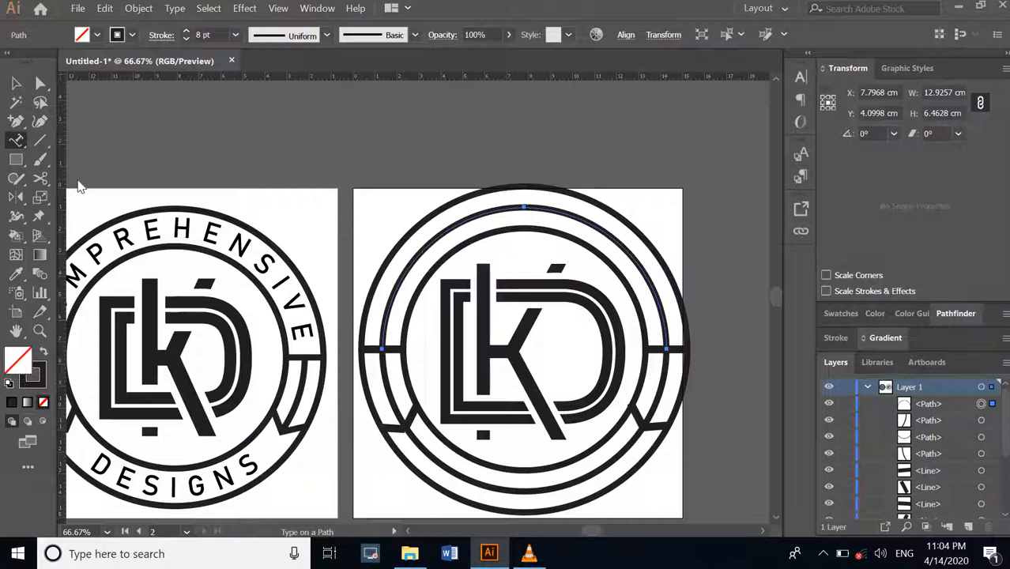
click(551, 211)
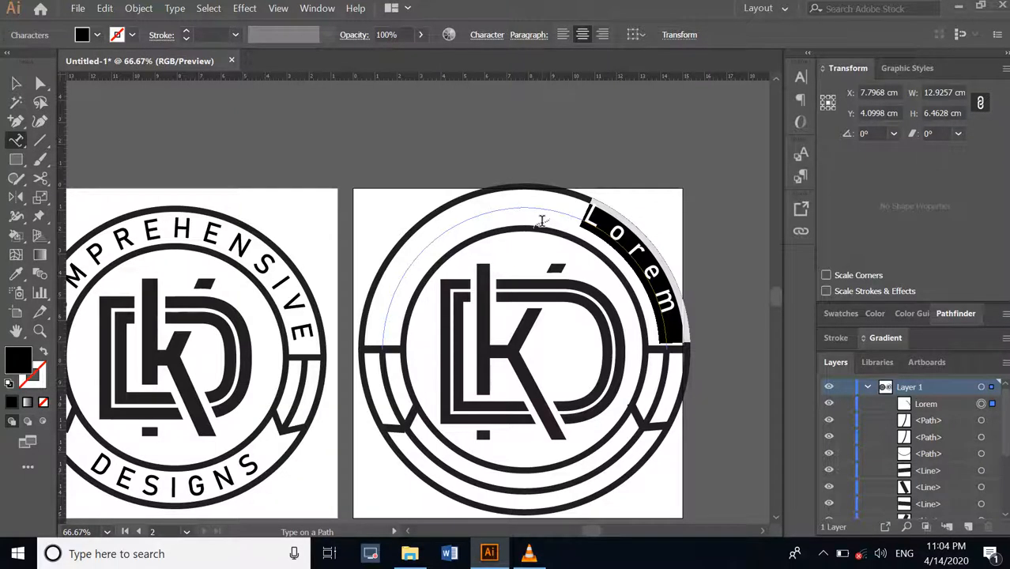
text(KO)
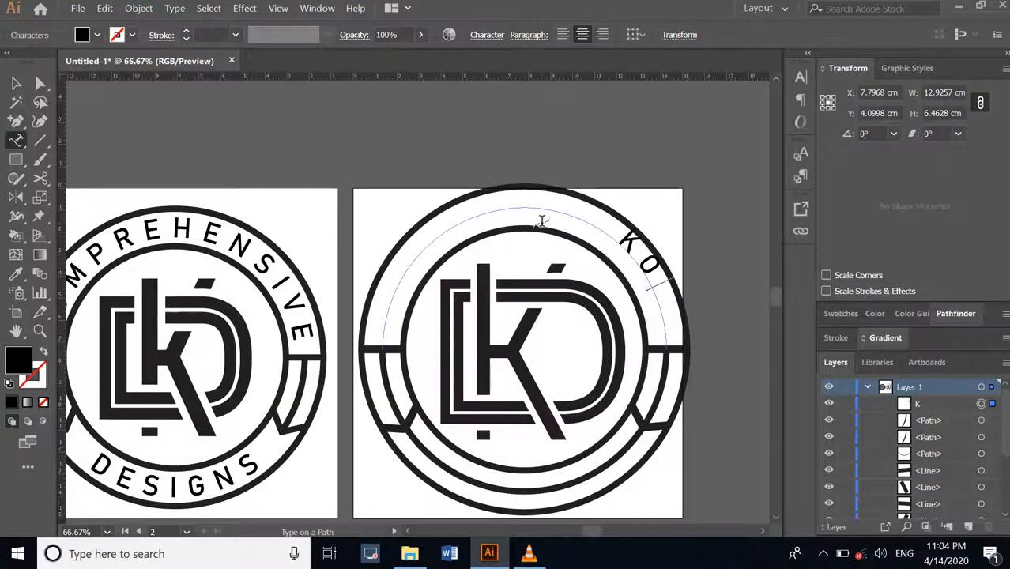
text(MPRE)
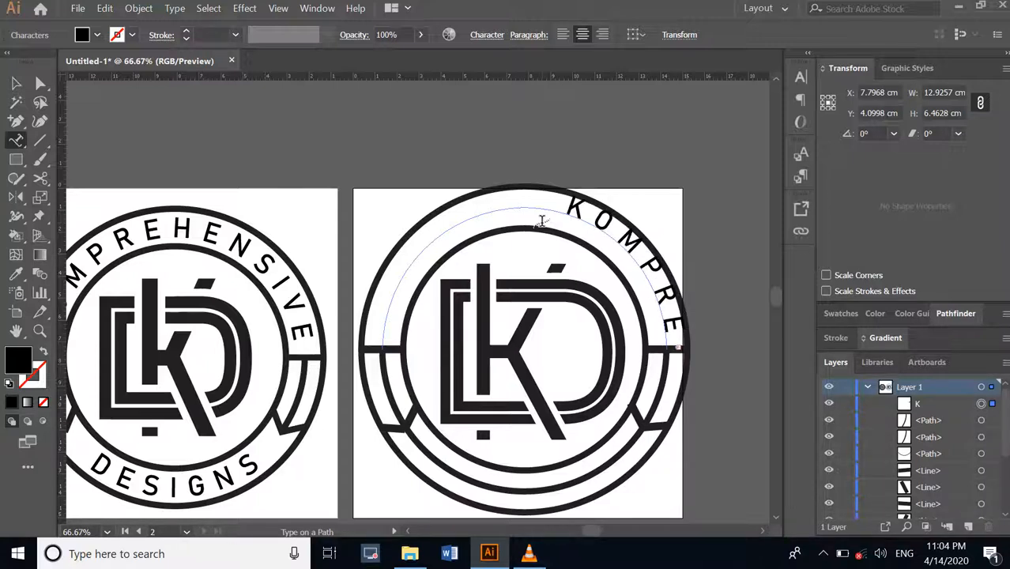
Extend the start of the path text range to the arc's left end and keep the KOMPREHENSIVE text centre-aligned
click(40, 83)
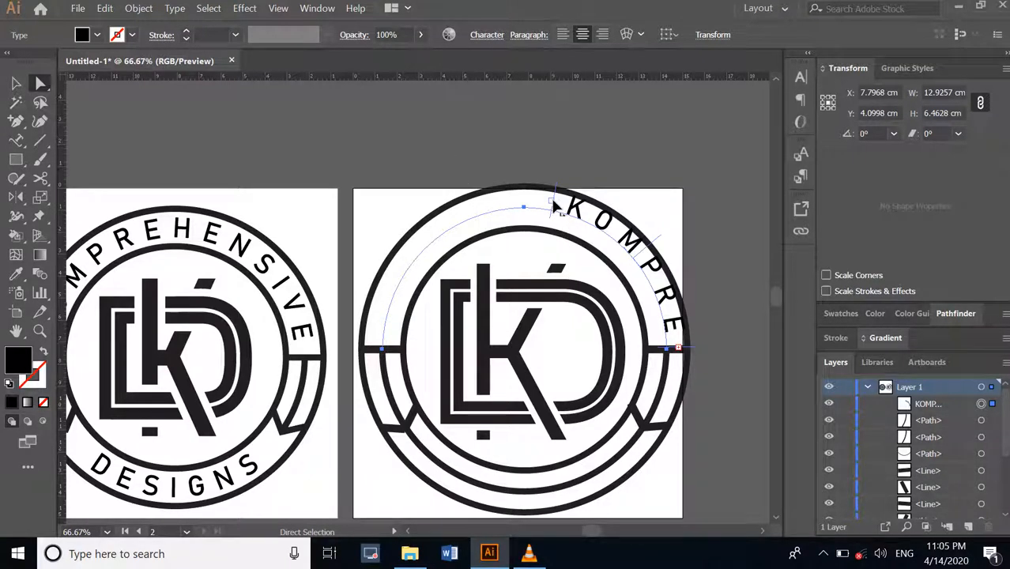
drag(554, 203, 387, 354)
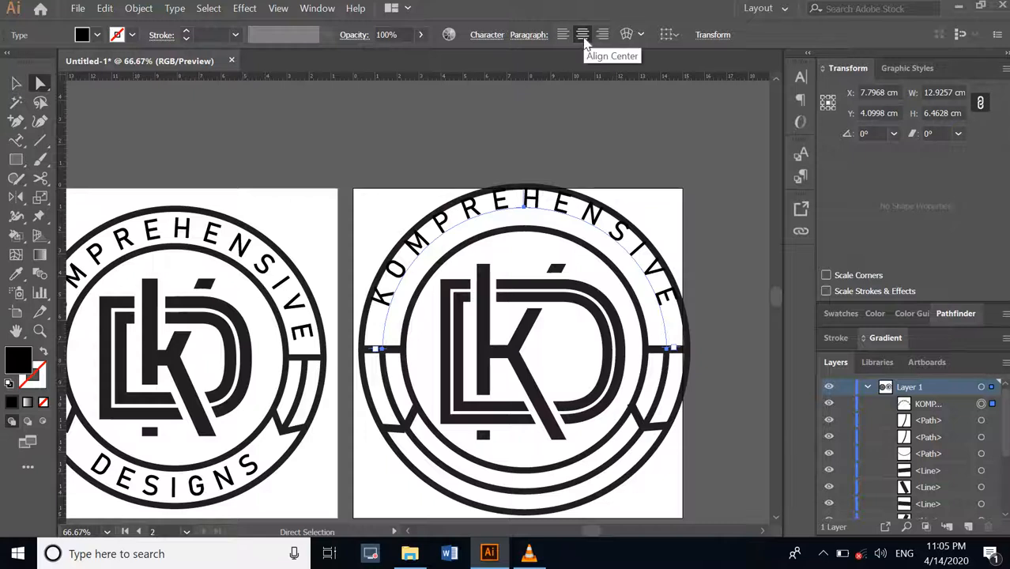
click(522, 37)
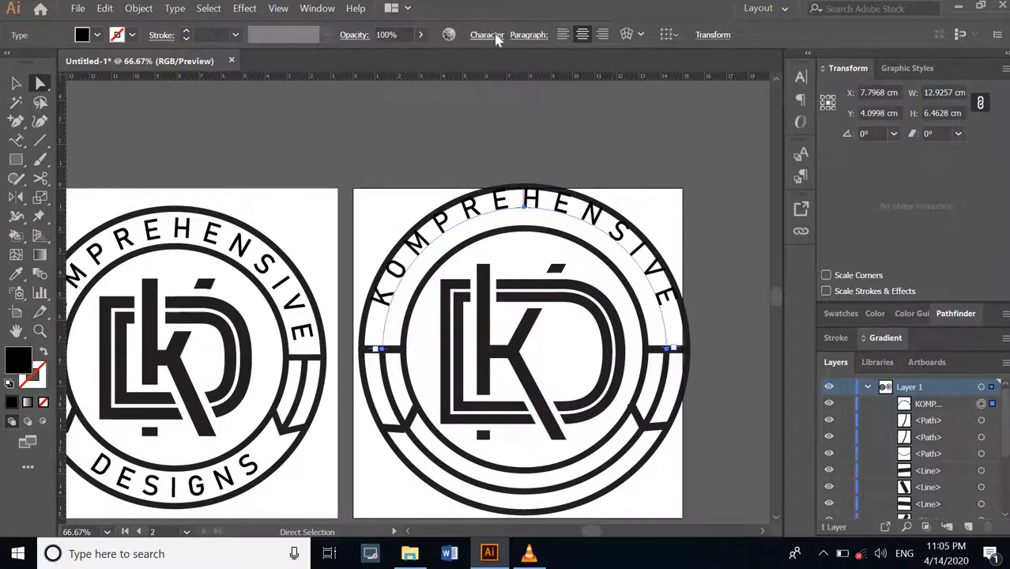
click(498, 38)
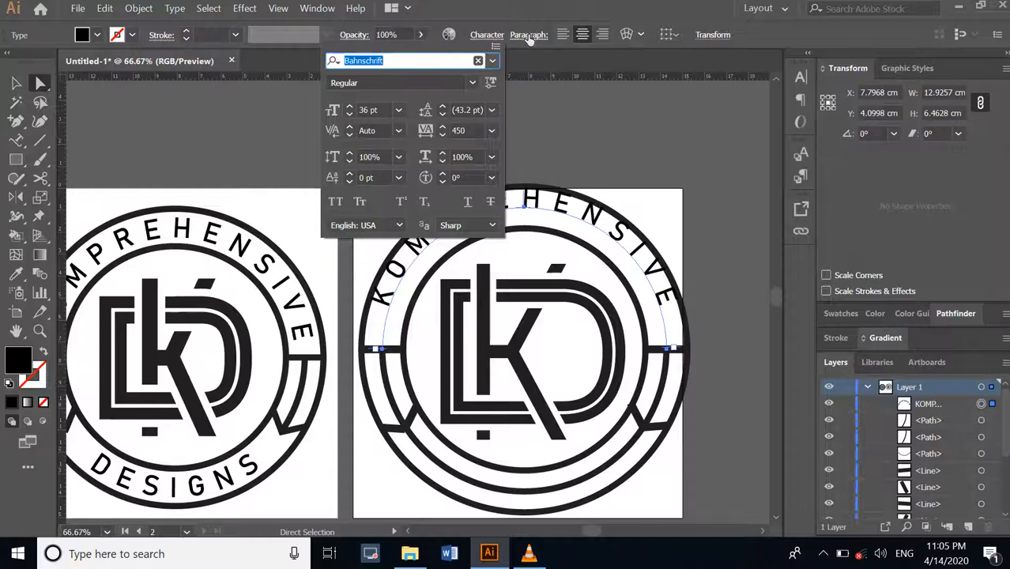
click(580, 35)
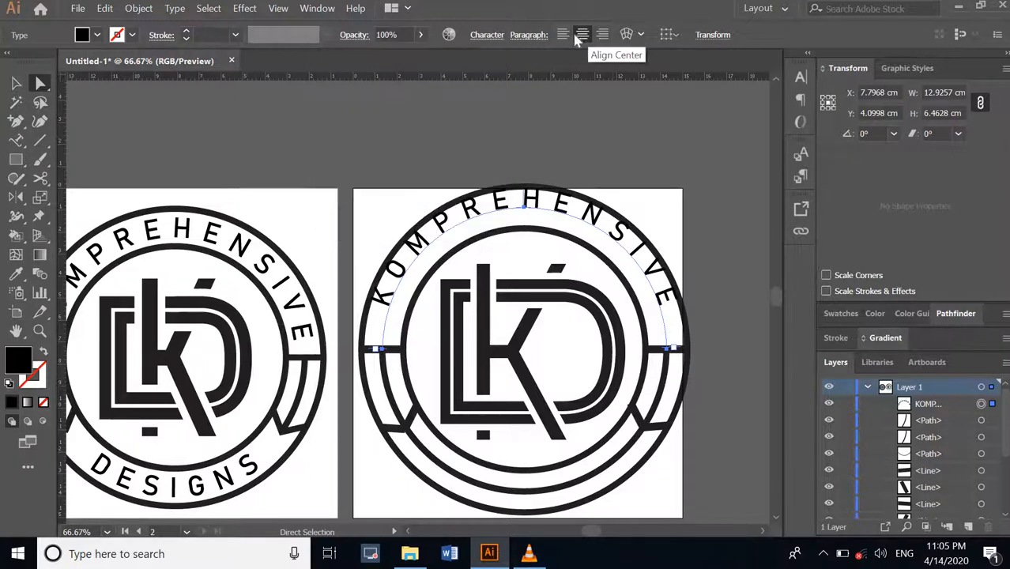
Set the KOMPREHENSIVE path text's Align to Path option to Center, with the preview turned on
click(177, 9)
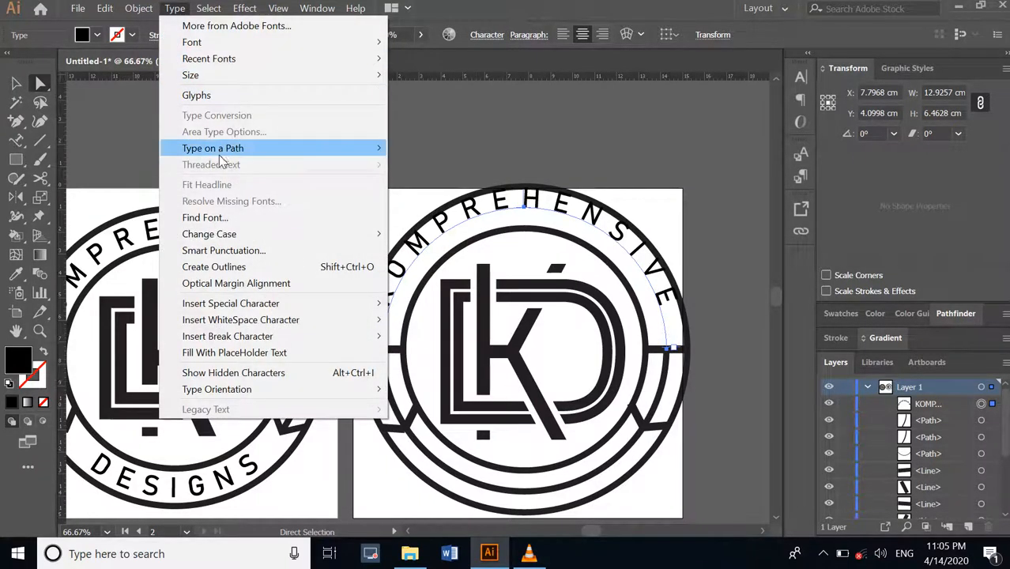
mouse_move(223, 155)
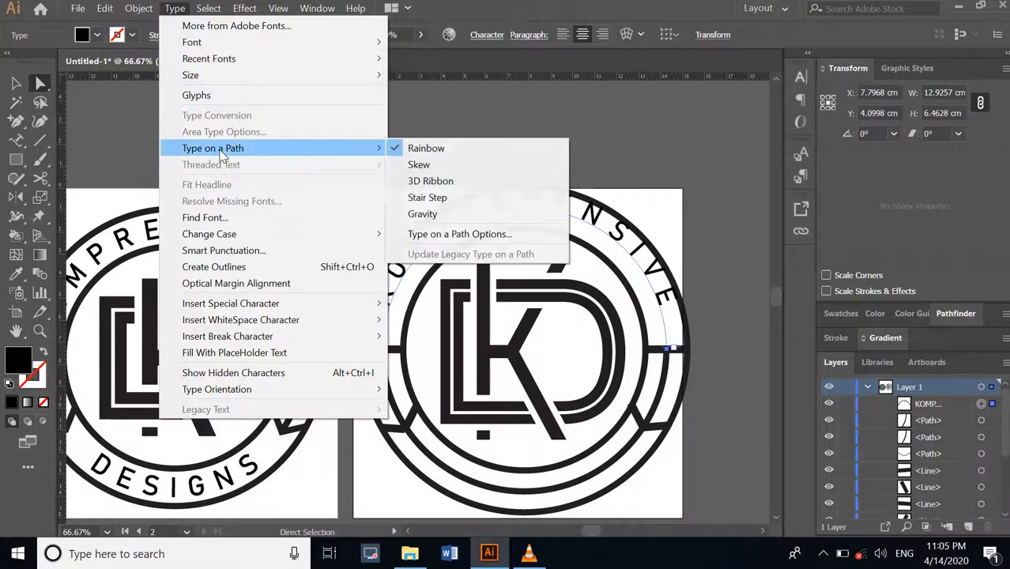
click(459, 234)
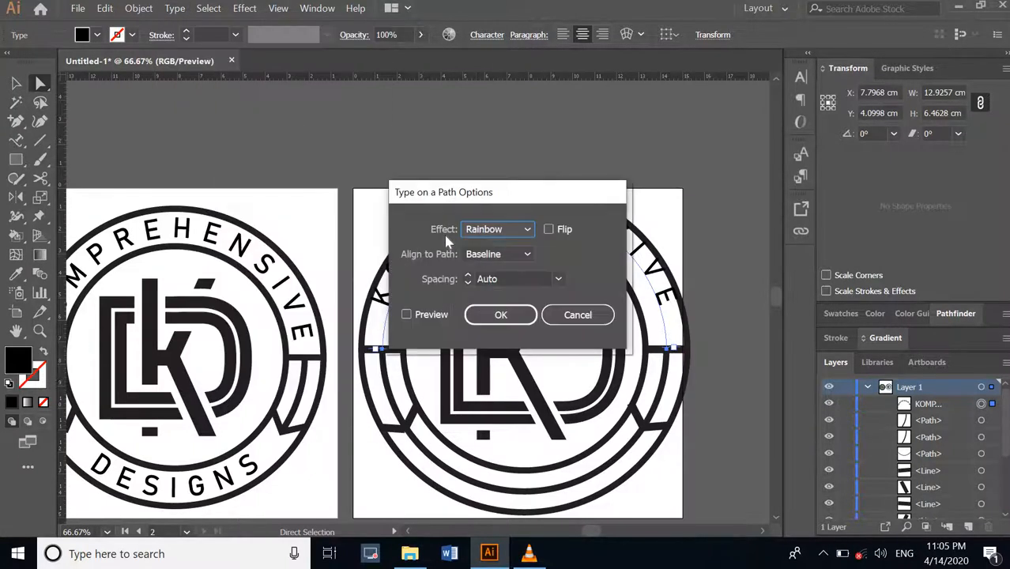
drag(544, 196, 739, 139)
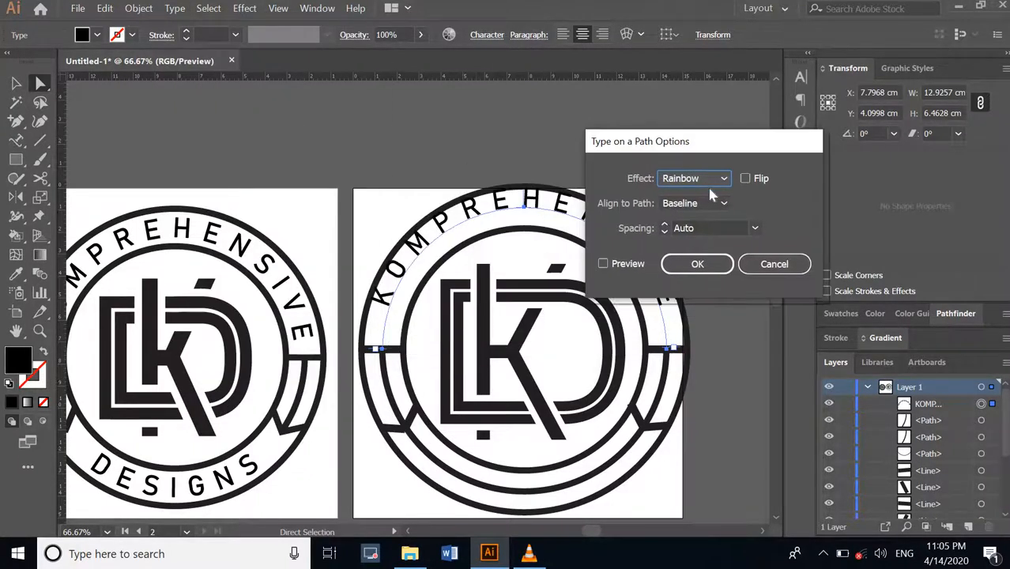
click(724, 204)
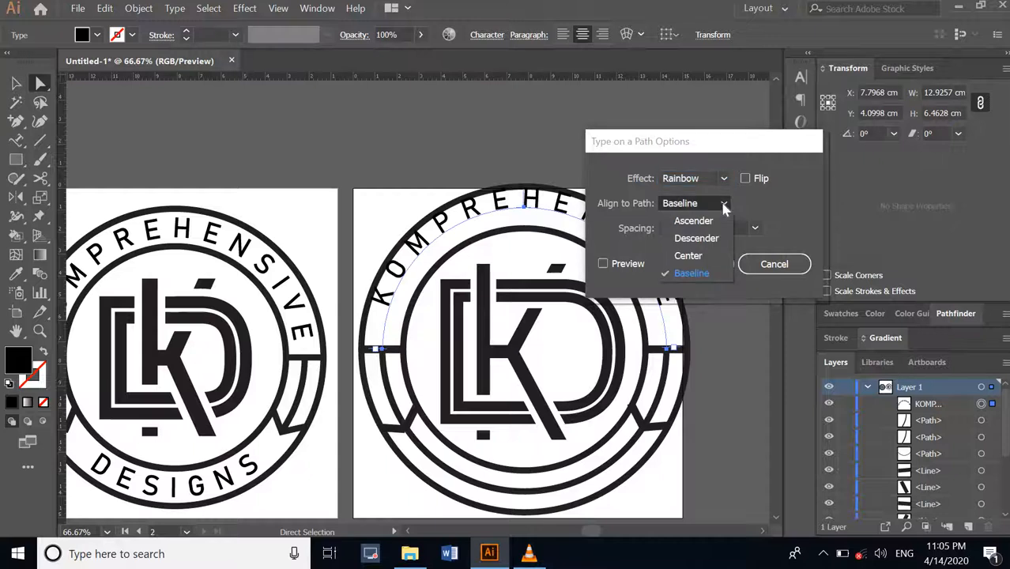
click(711, 253)
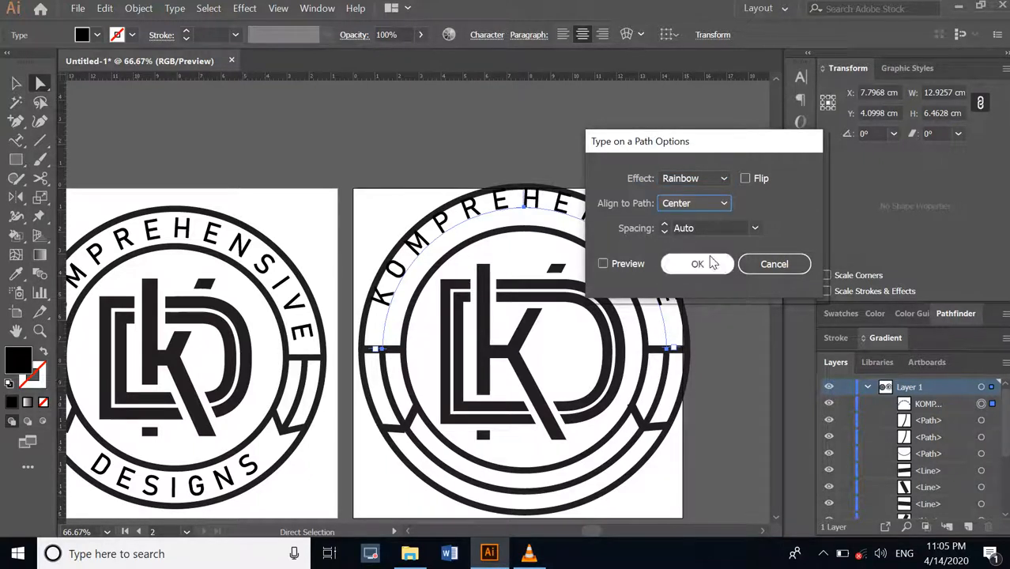
click(603, 264)
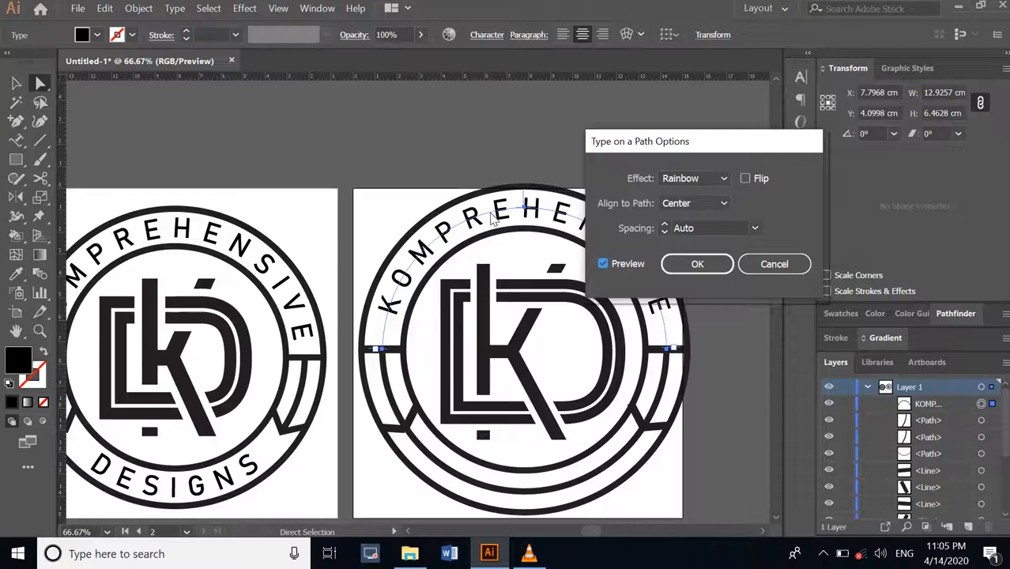
click(697, 264)
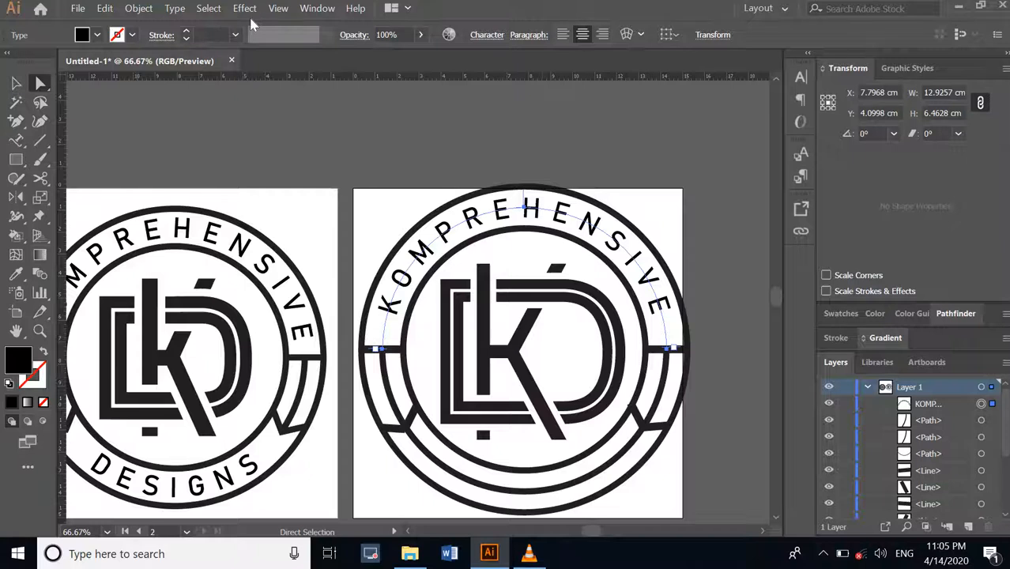
Try tracking values of 470 and 490 on the KOMPREHENSIVE lettering
click(525, 37)
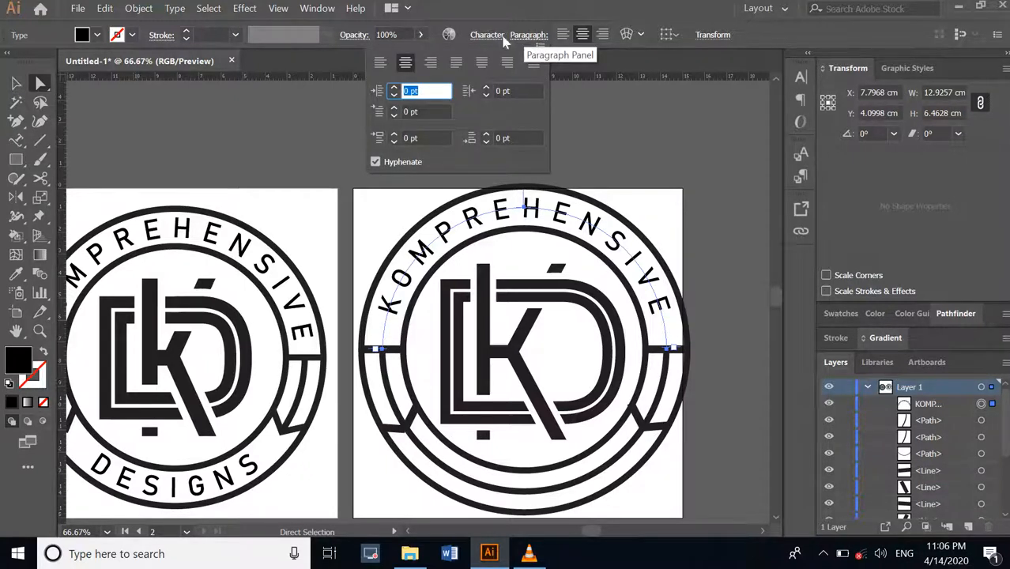
click(493, 37)
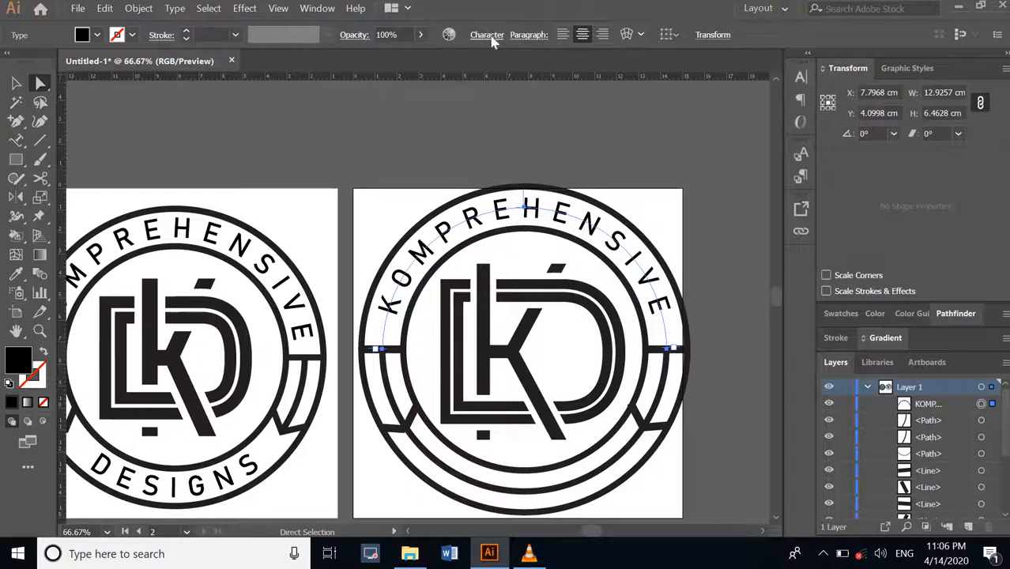
click(490, 36)
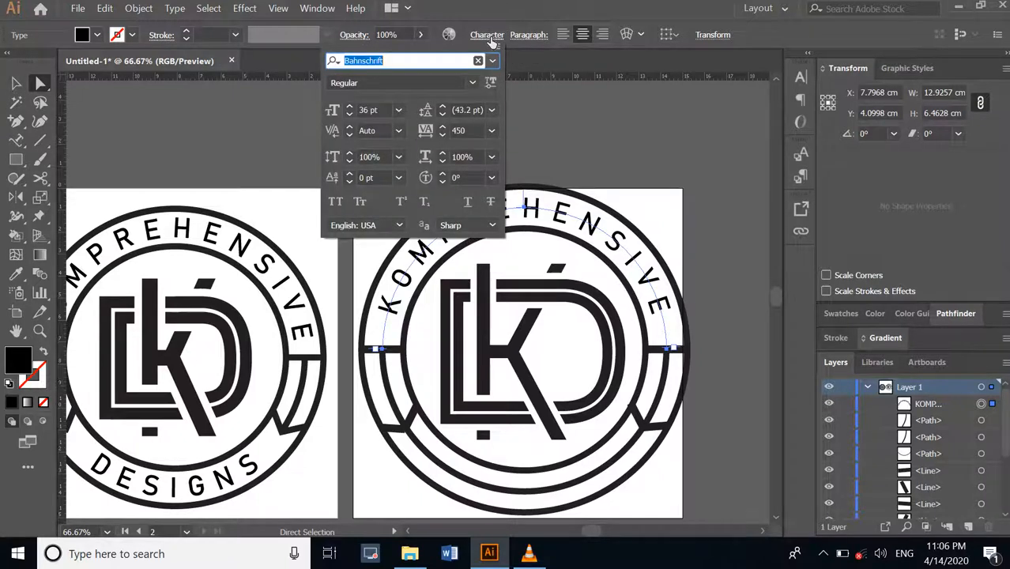
click(491, 132)
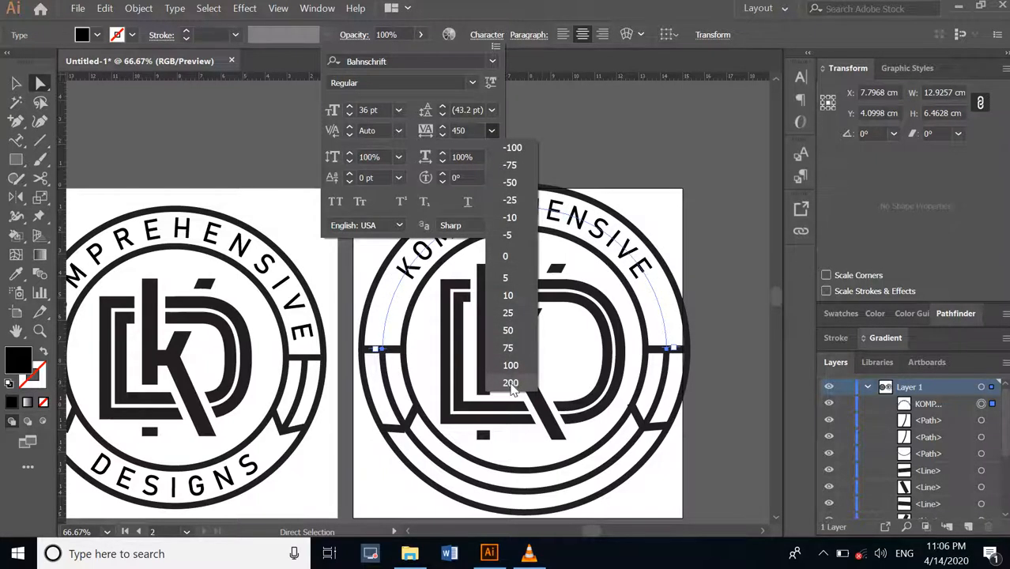
click(459, 129)
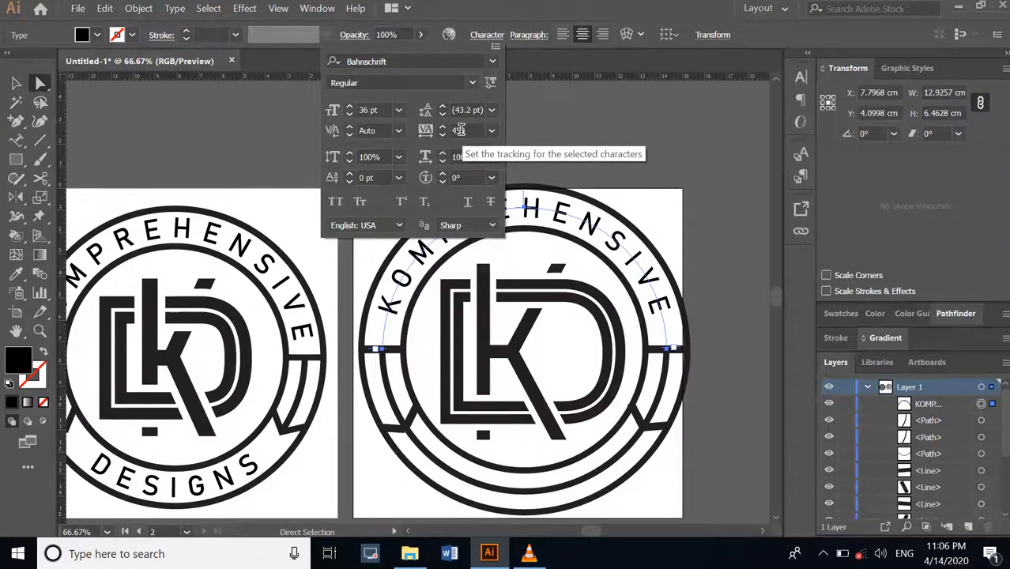
click(458, 130)
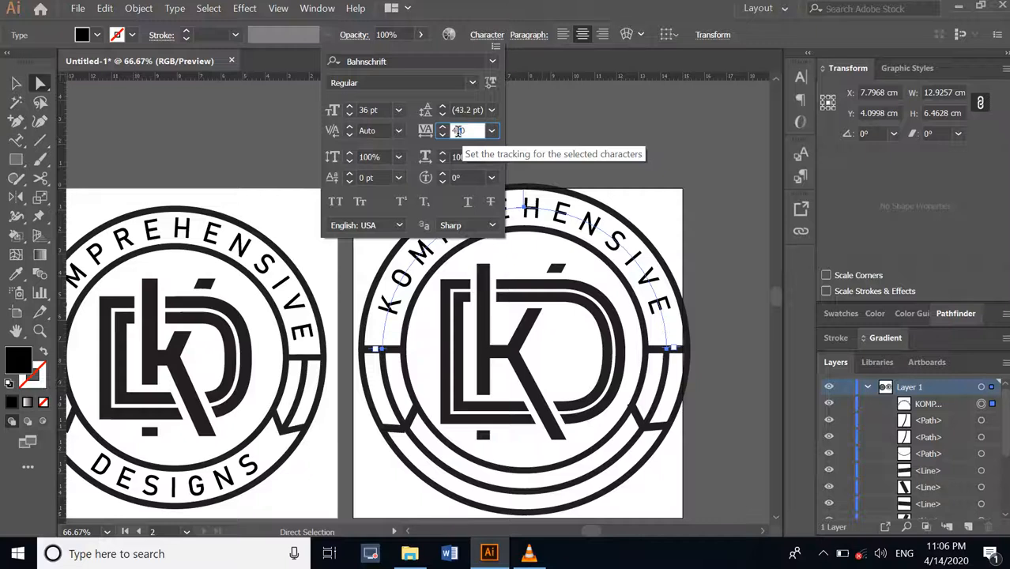
text(470)
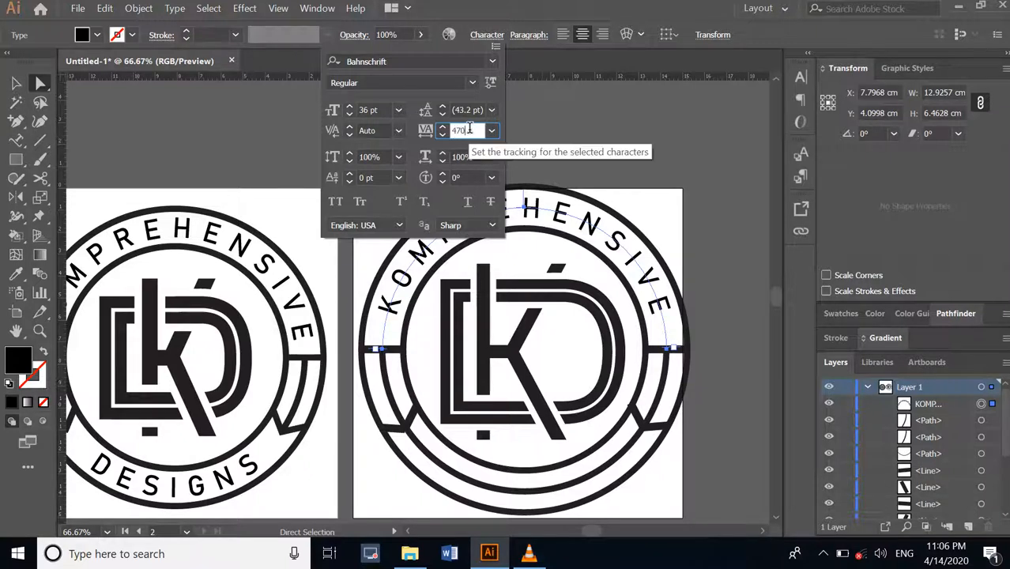
key(Tab)
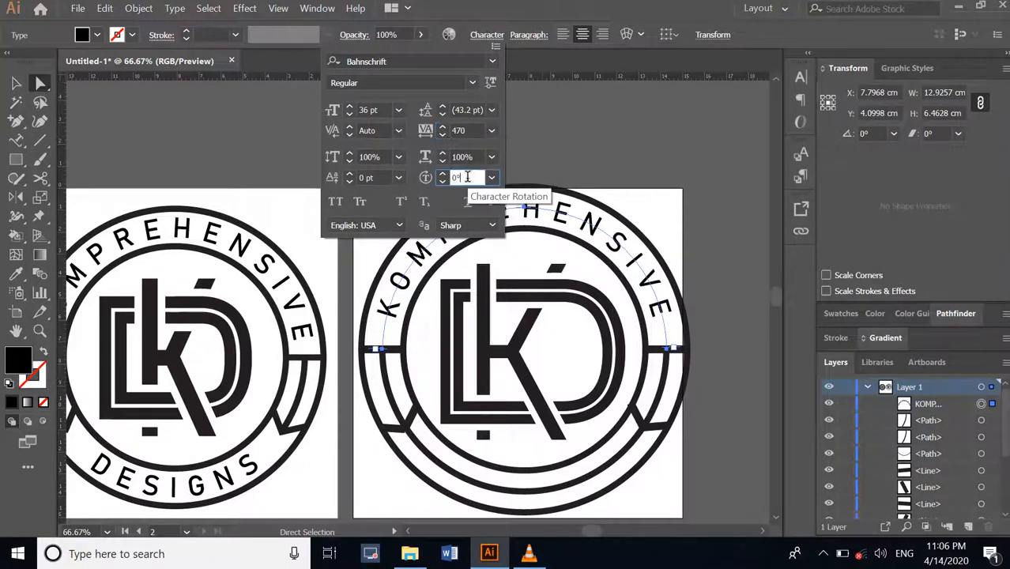
click(460, 129)
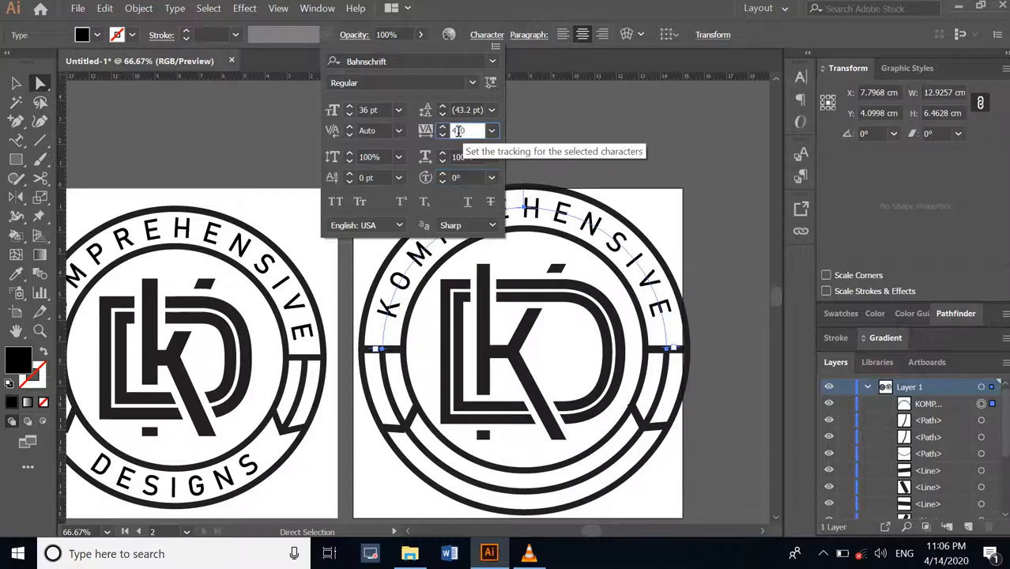
text(490)
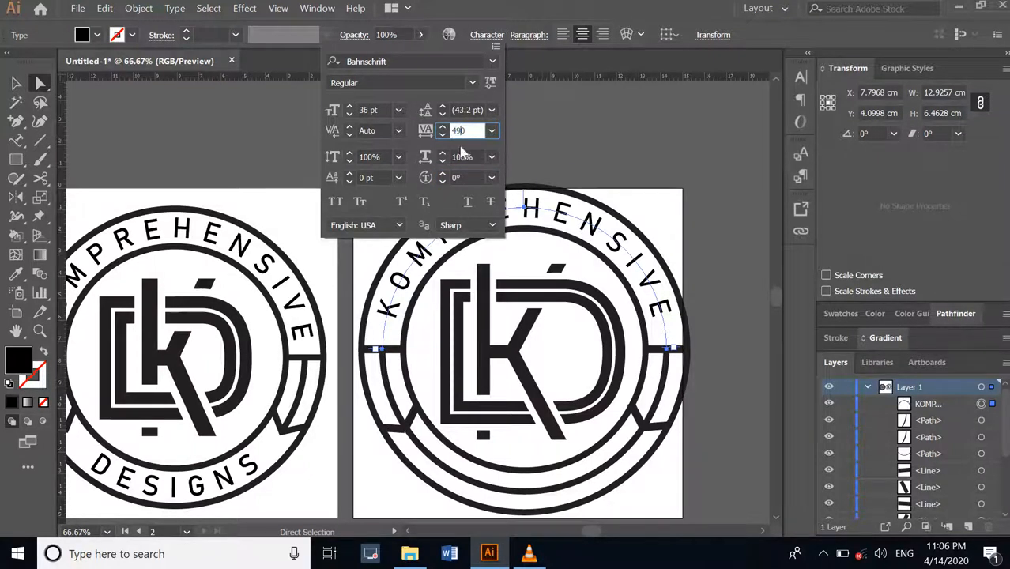
click(465, 177)
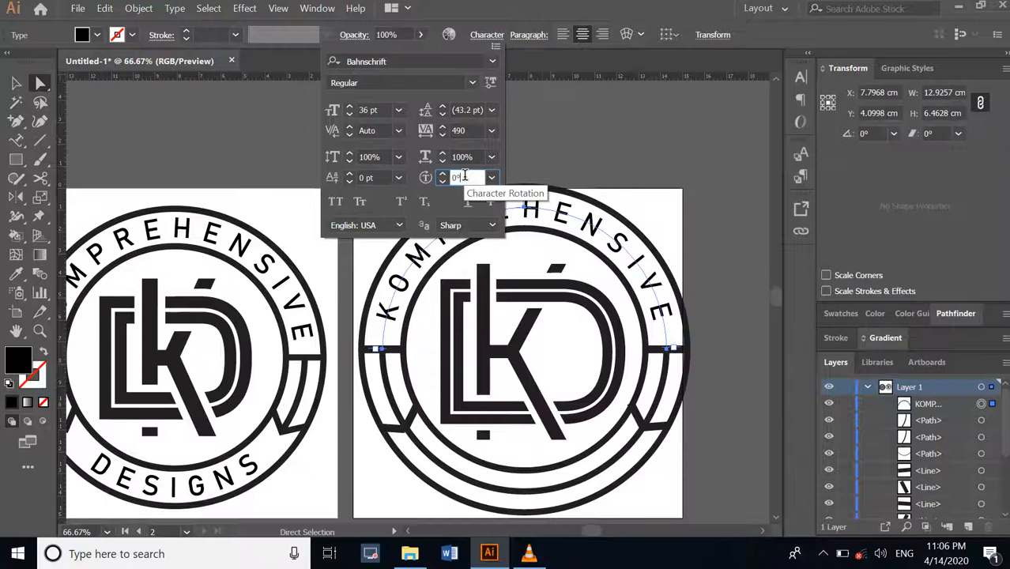
Set the tracking of the KOMPREHENSIVE lettering to 510 and deselect the text
click(457, 131)
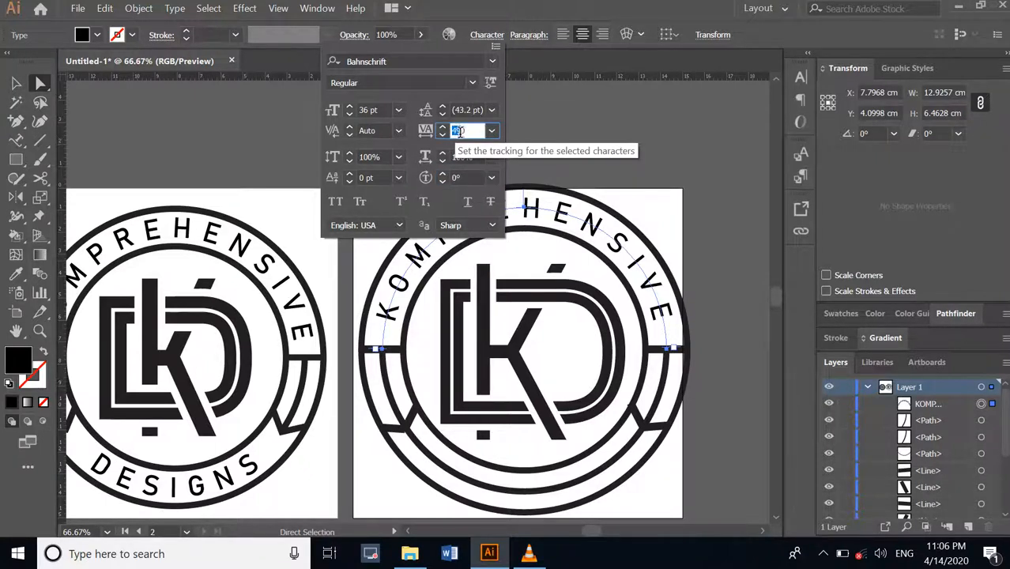
text(51)
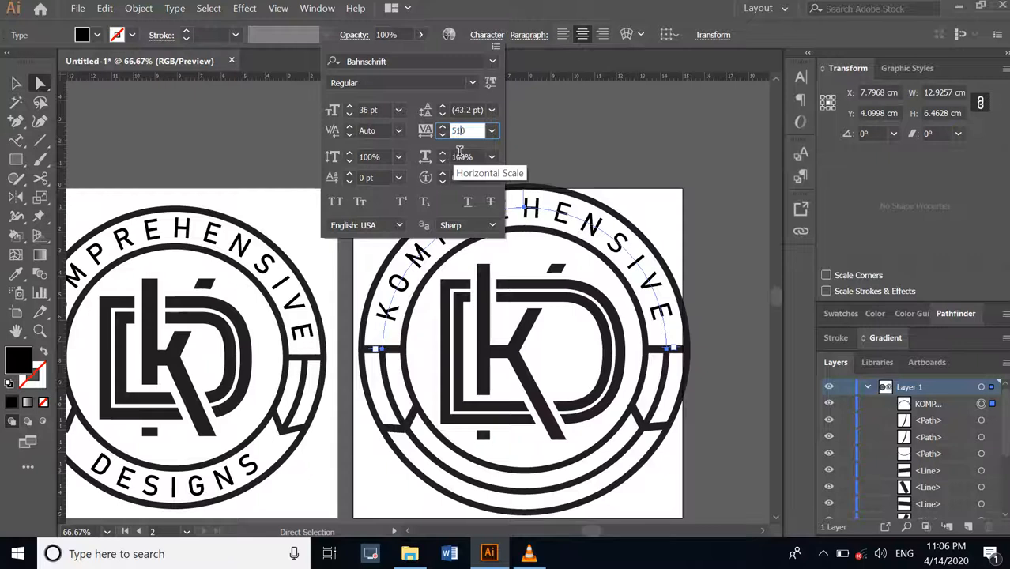
text(0)
click(467, 158)
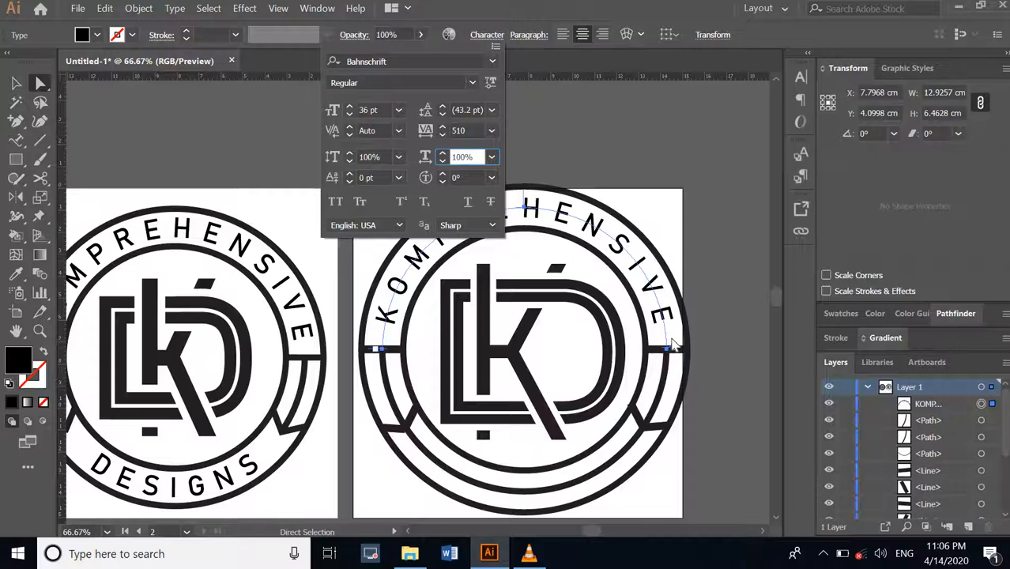
click(559, 129)
click(17, 84)
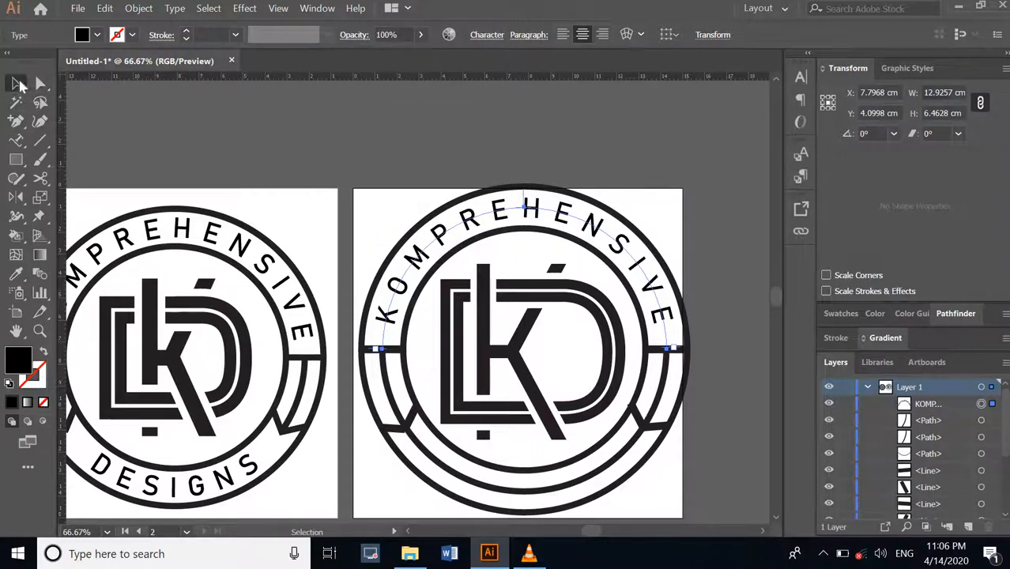
click(430, 136)
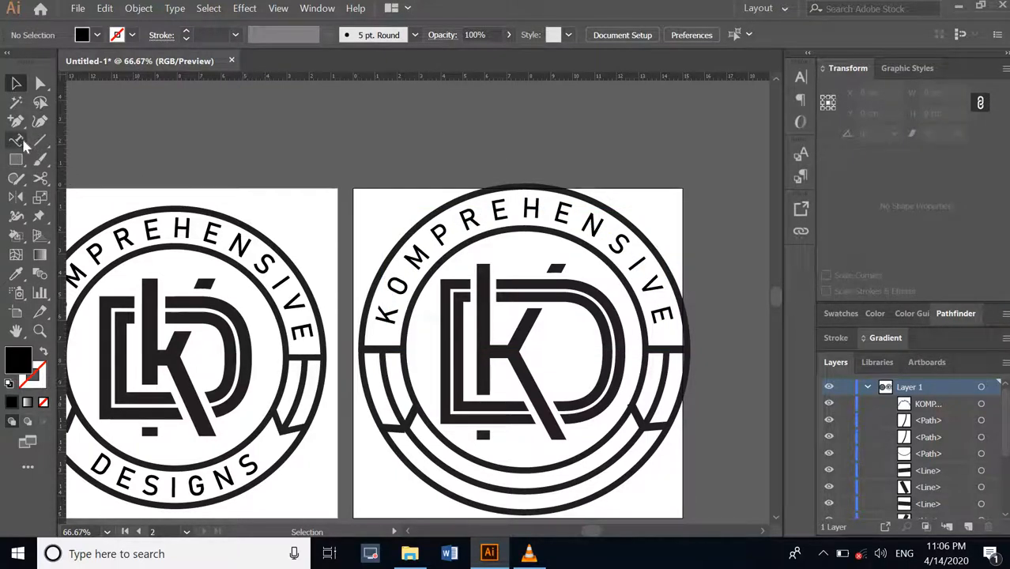
Place the text DESIGN along the lower arc of the middle circle, between the ribbon tails, with the Type on a Path tool
click(17, 140)
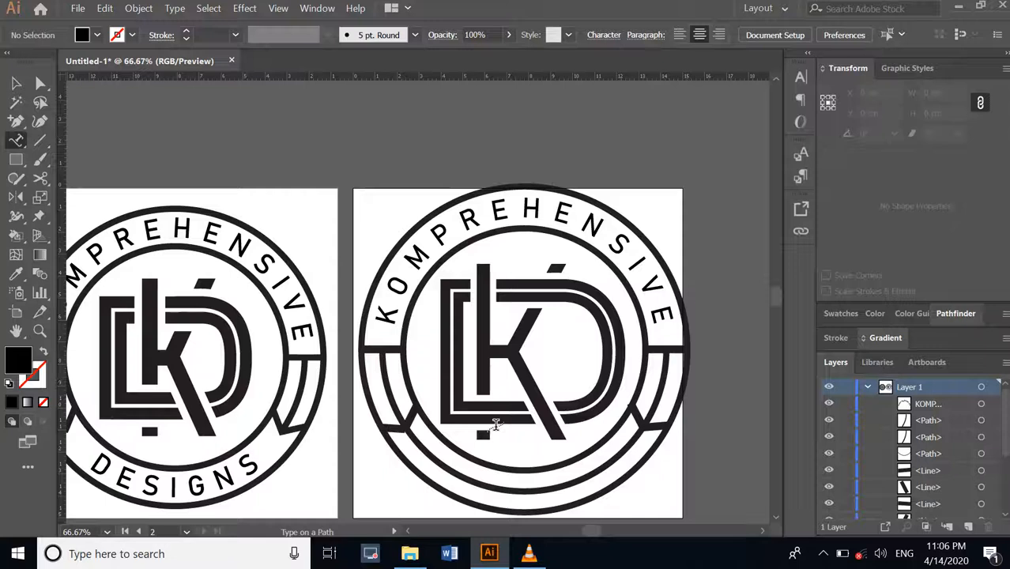
click(515, 492)
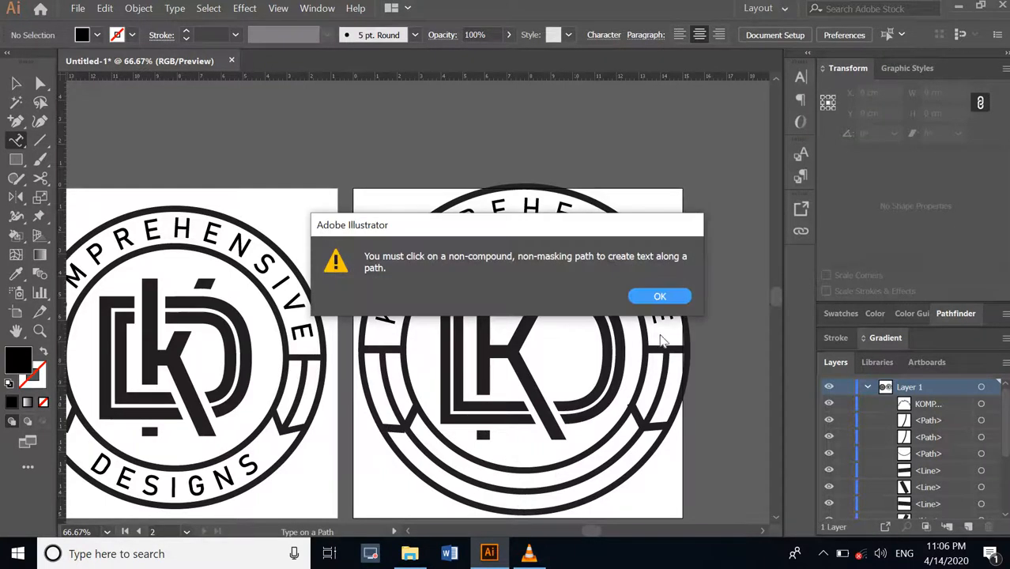
click(660, 300)
click(570, 488)
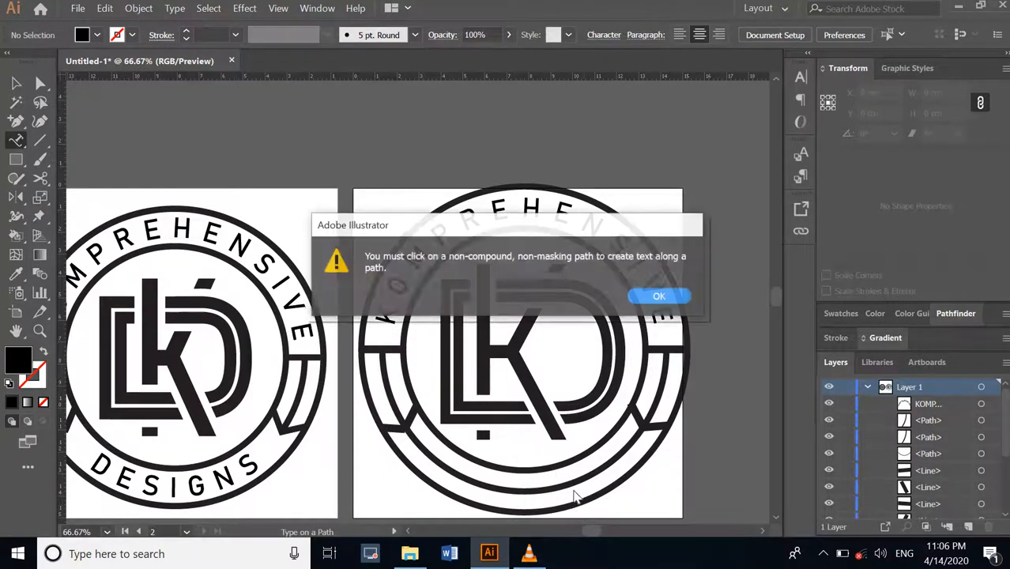
click(659, 298)
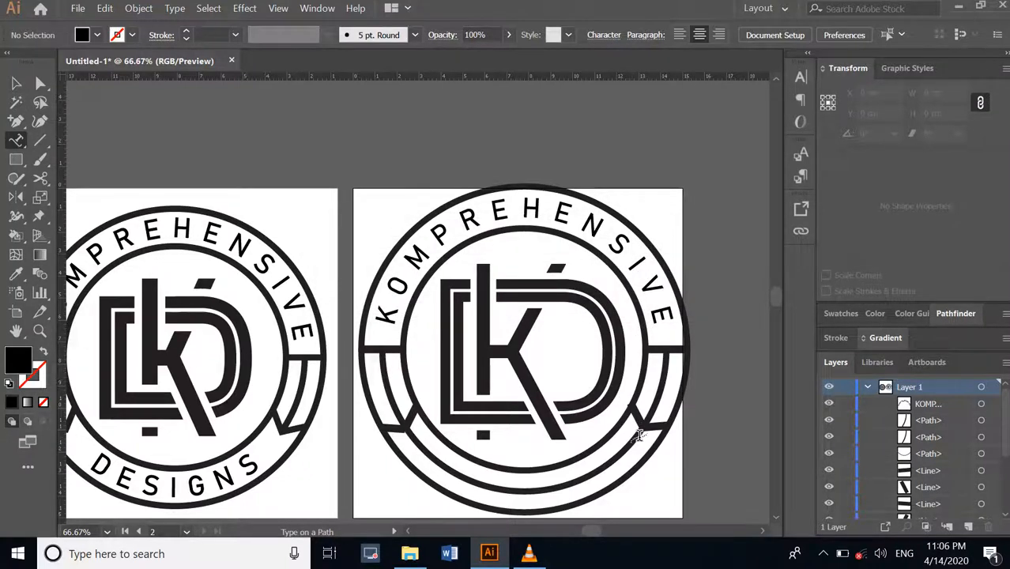
click(635, 440)
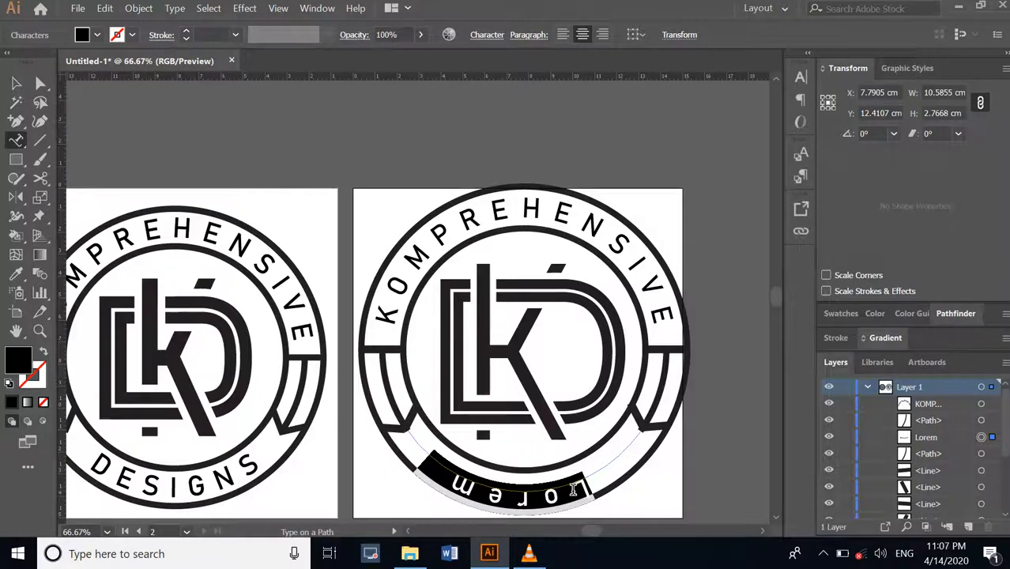
text(D)
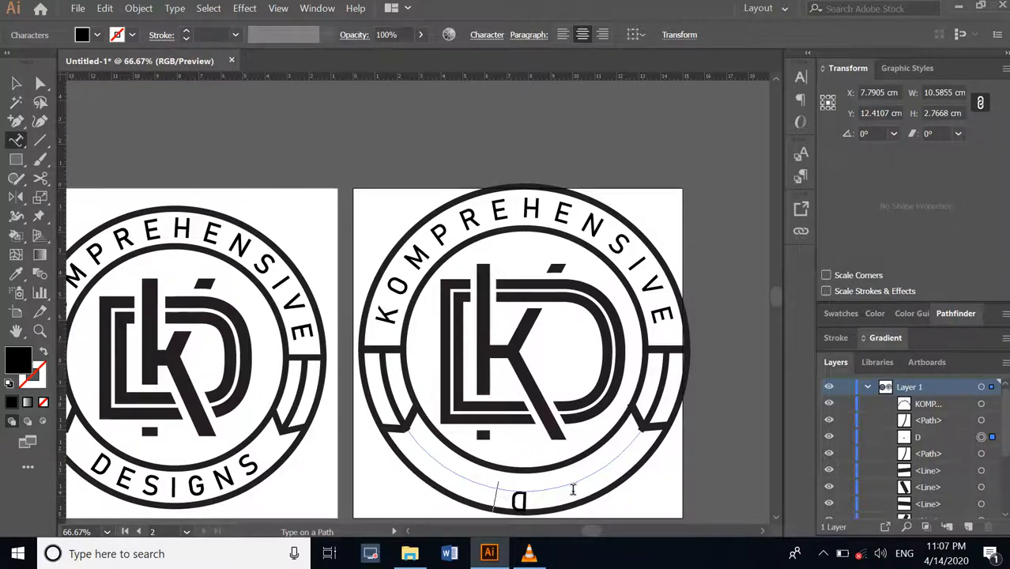
text(ESIGN)
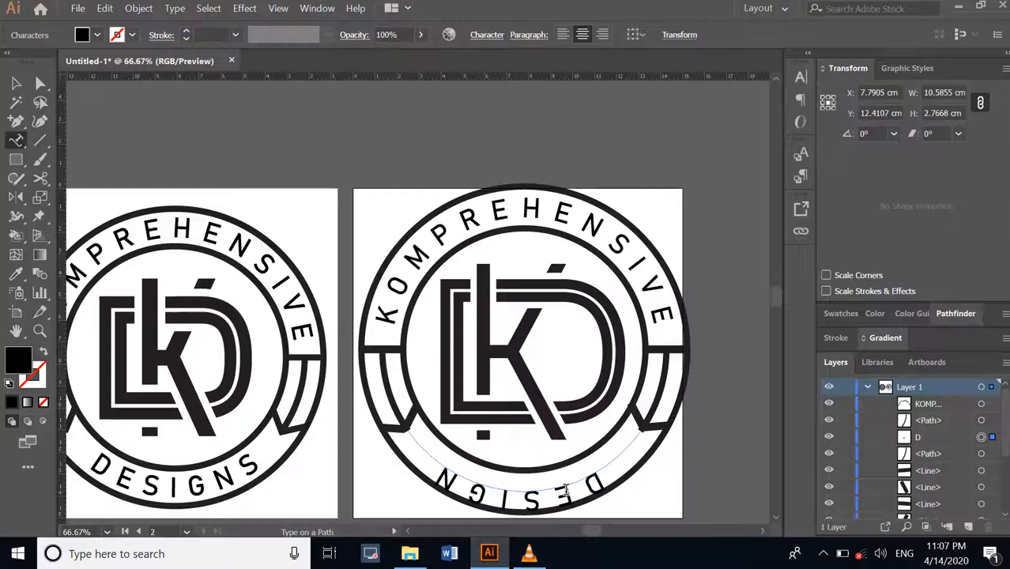
key(Escape)
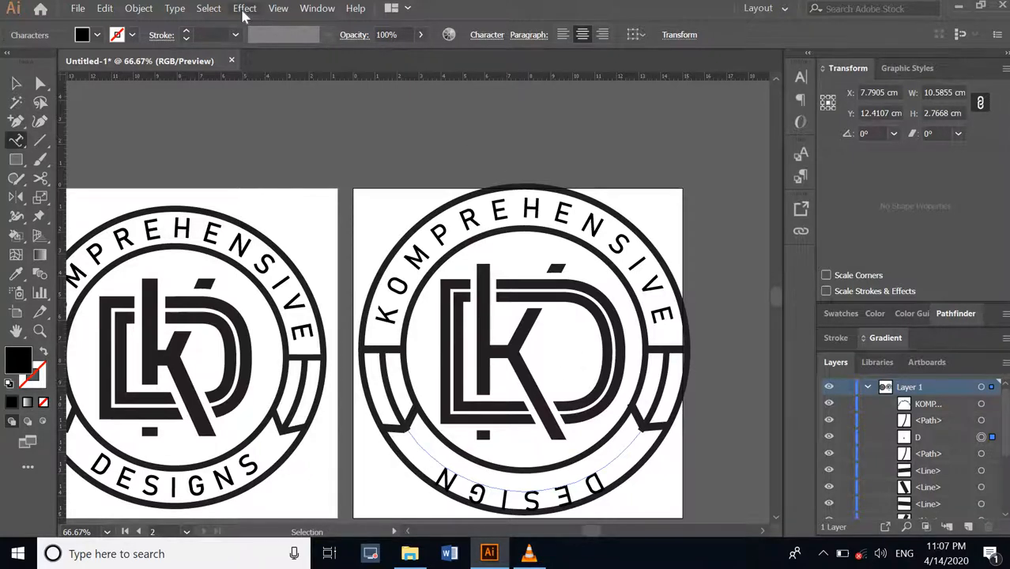
In the Type on a Path options, align the DESIGN text to the path's Center and flip it, with the preview turned on
click(175, 9)
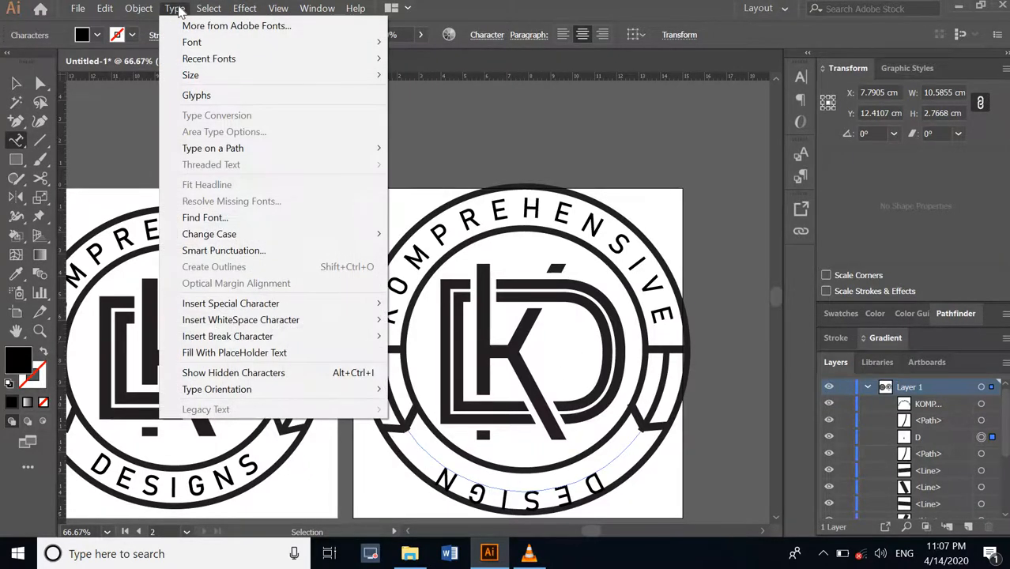
mouse_move(237, 148)
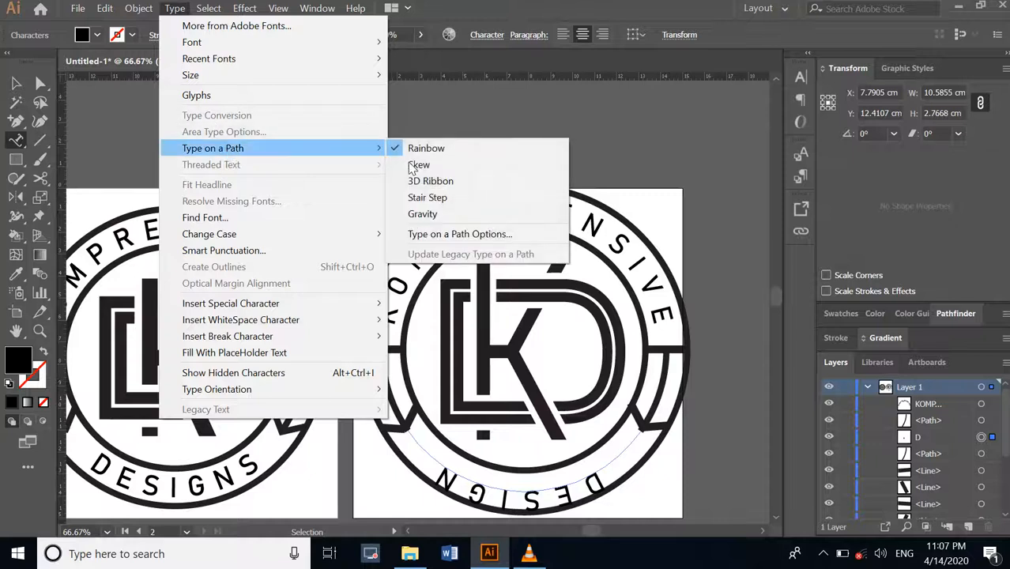
click(457, 235)
click(721, 204)
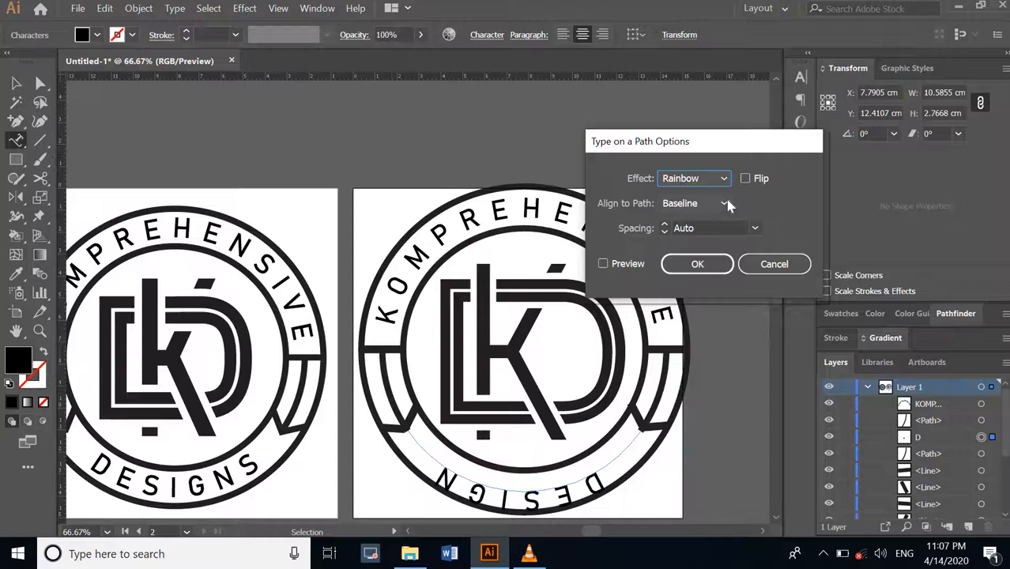
click(703, 243)
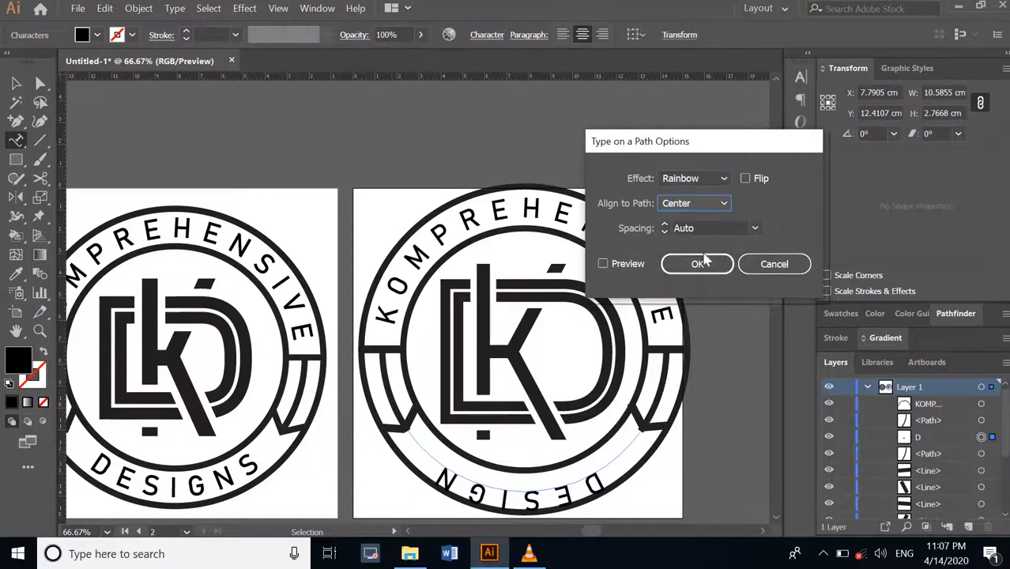
click(604, 264)
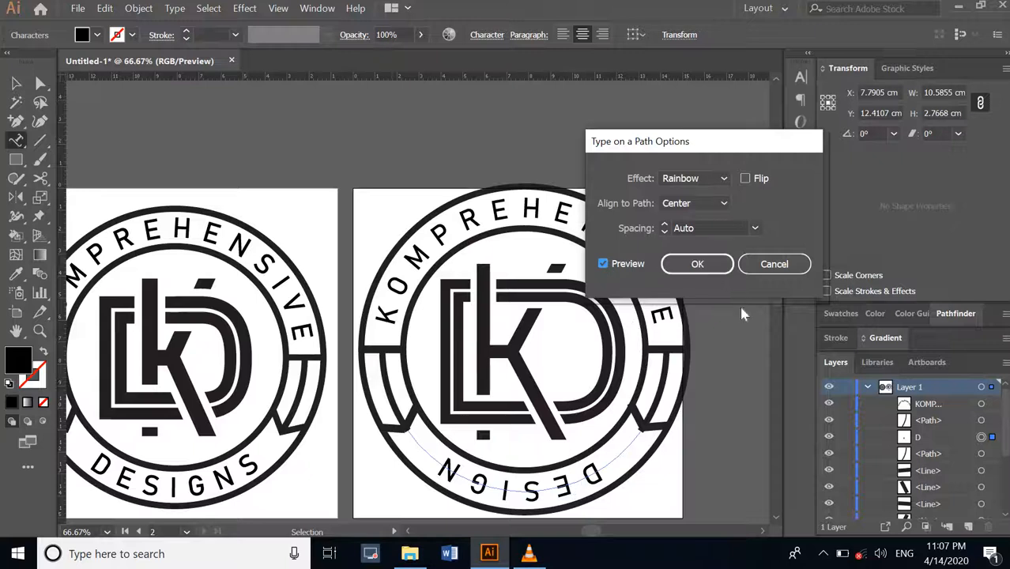
click(745, 179)
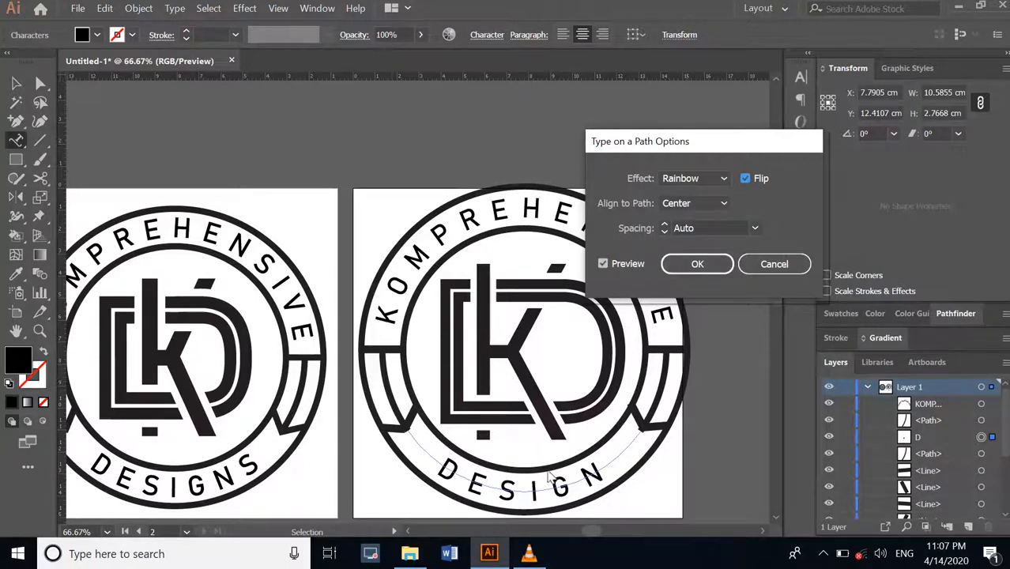
Try path spacing values of -100 pt and -180 pt on the flipped DESIGN text, refreshing the preview
click(754, 228)
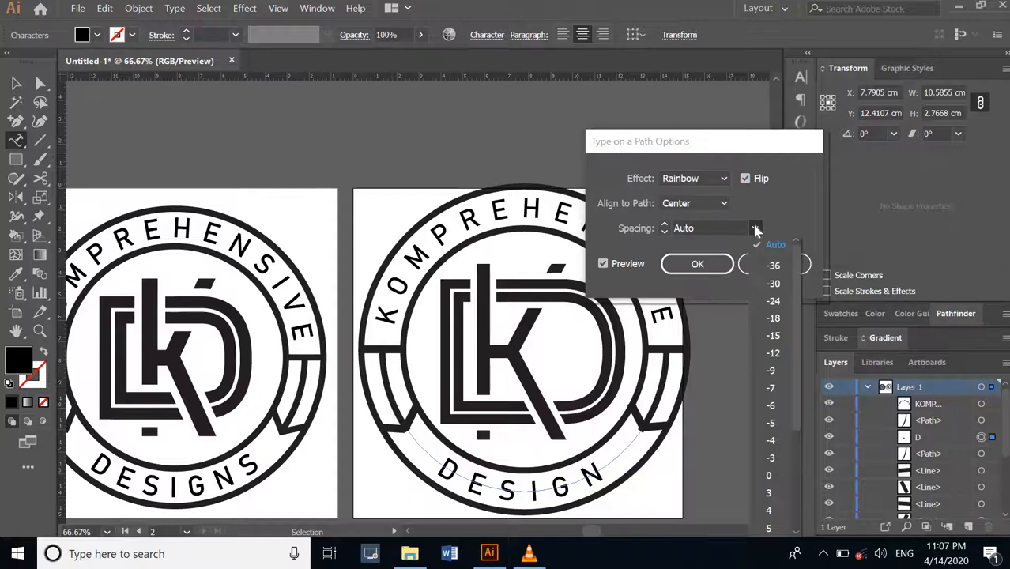
click(710, 228)
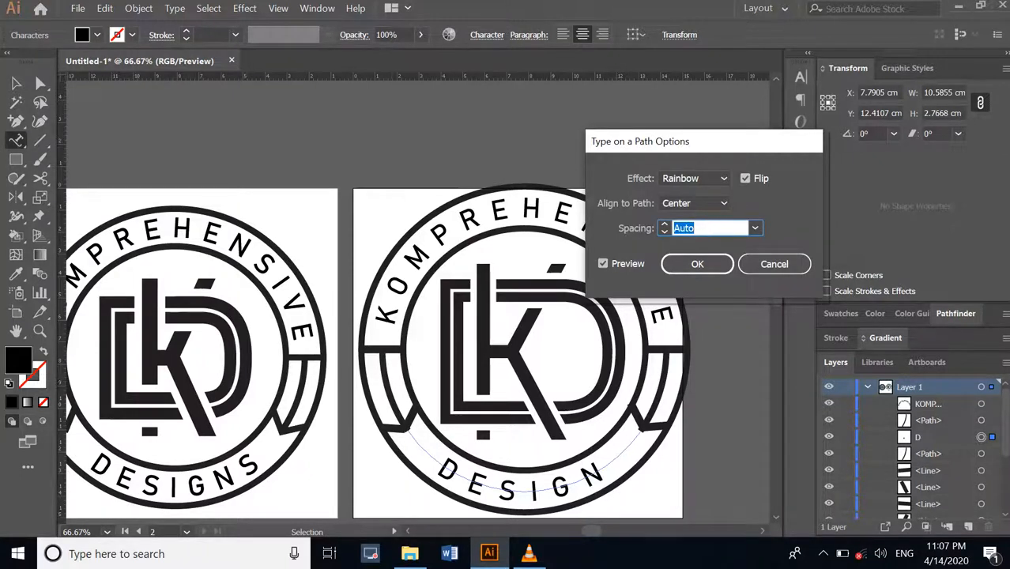
text(-100)
click(603, 264)
click(603, 264)
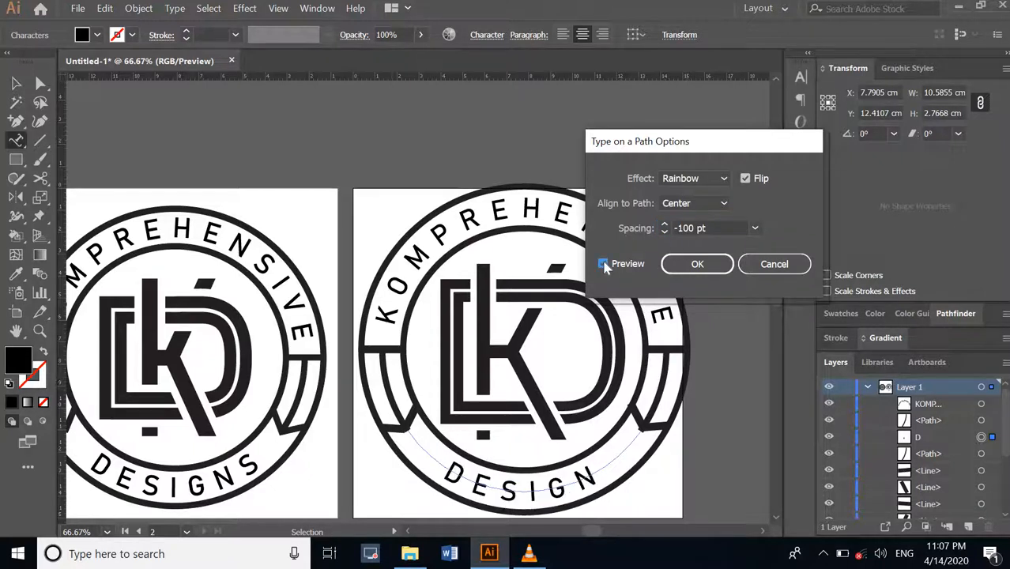
click(683, 229)
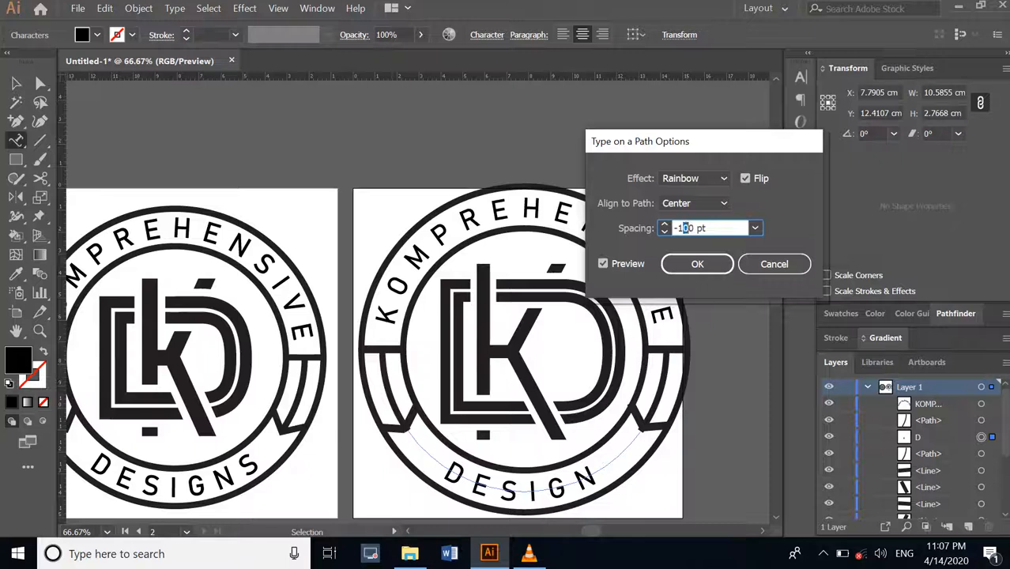
text(8)
click(637, 267)
click(637, 267)
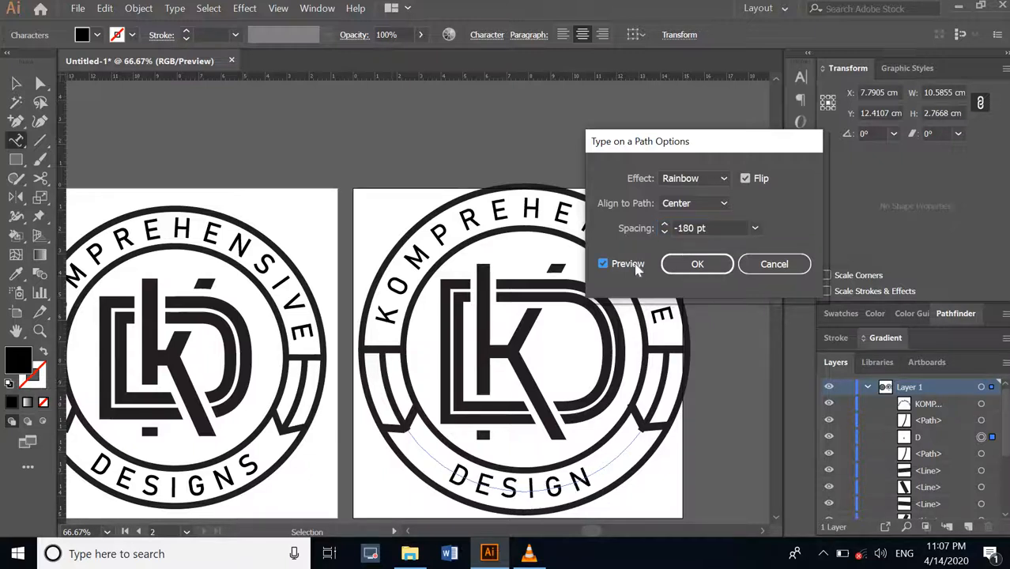
click(630, 269)
Set the DESIGN path text's spacing to -90 pt and apply the path options
click(688, 228)
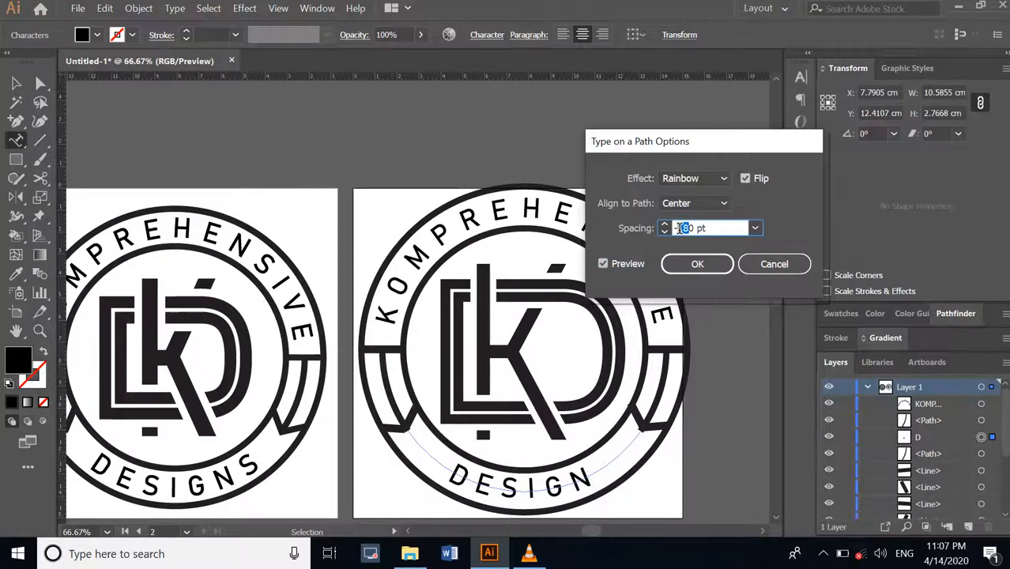
text(9)
click(604, 264)
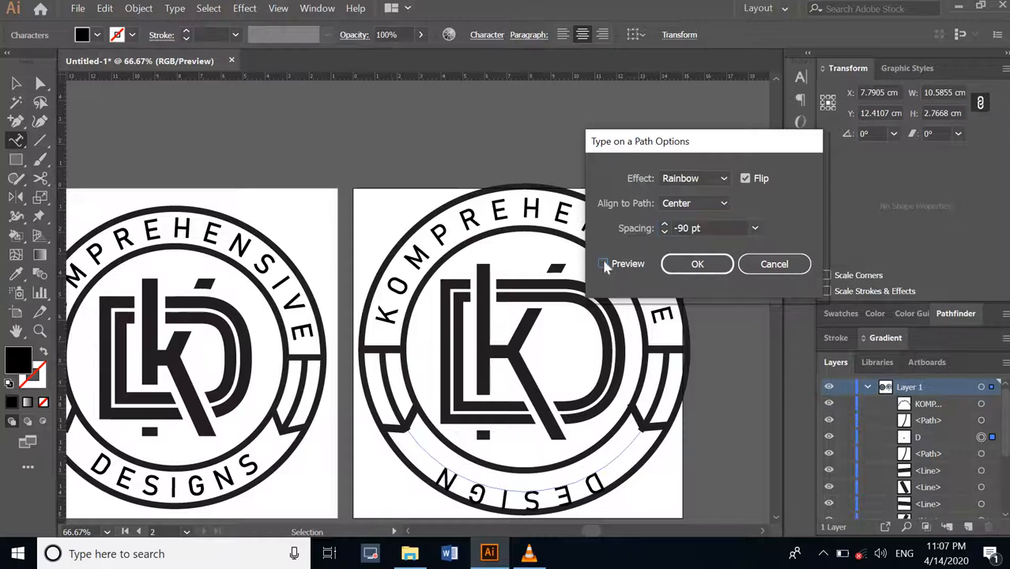
click(604, 264)
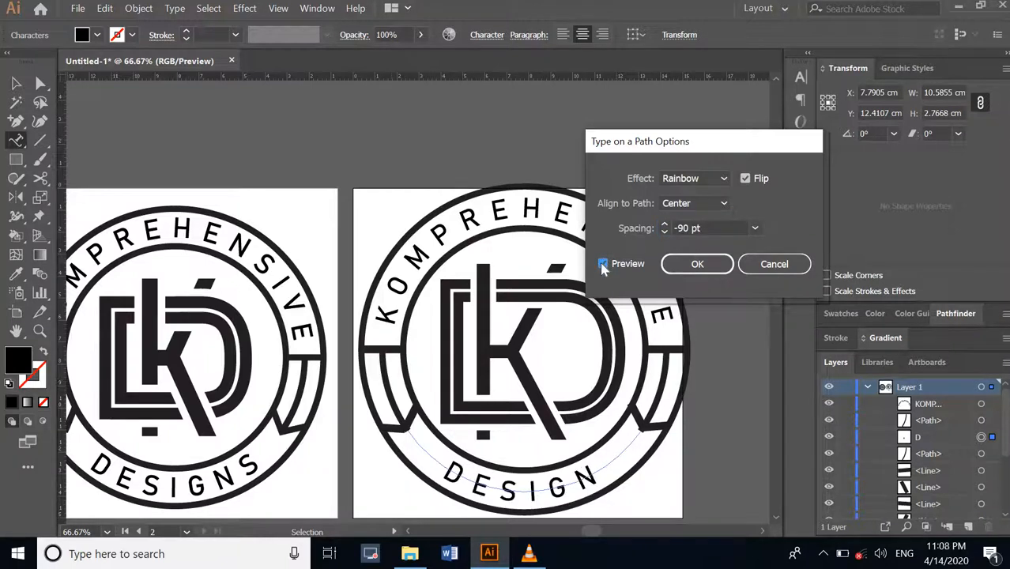
click(699, 266)
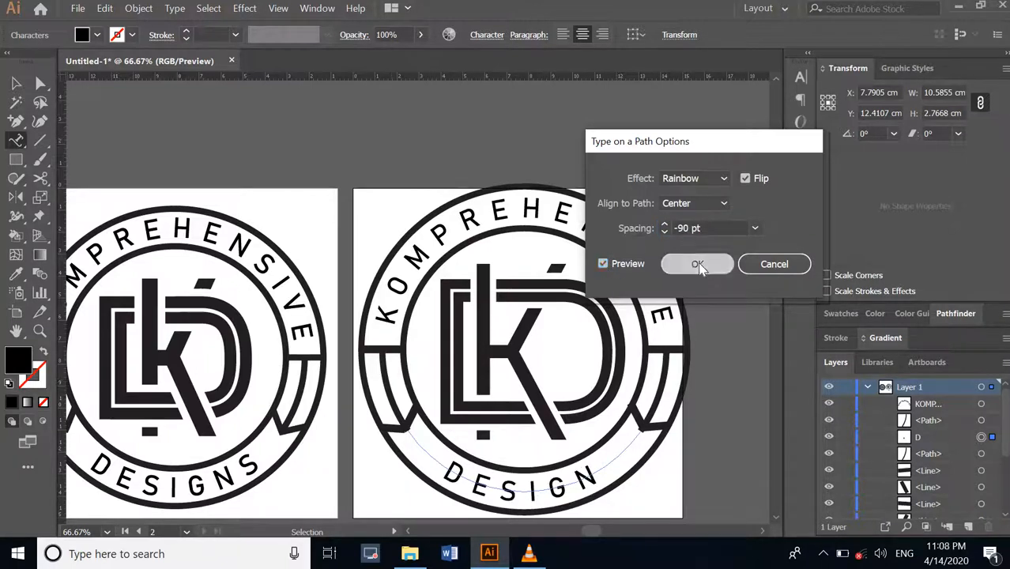
Try to set the tracking of the DESIGN lettering to 700 without selecting its characters
click(488, 35)
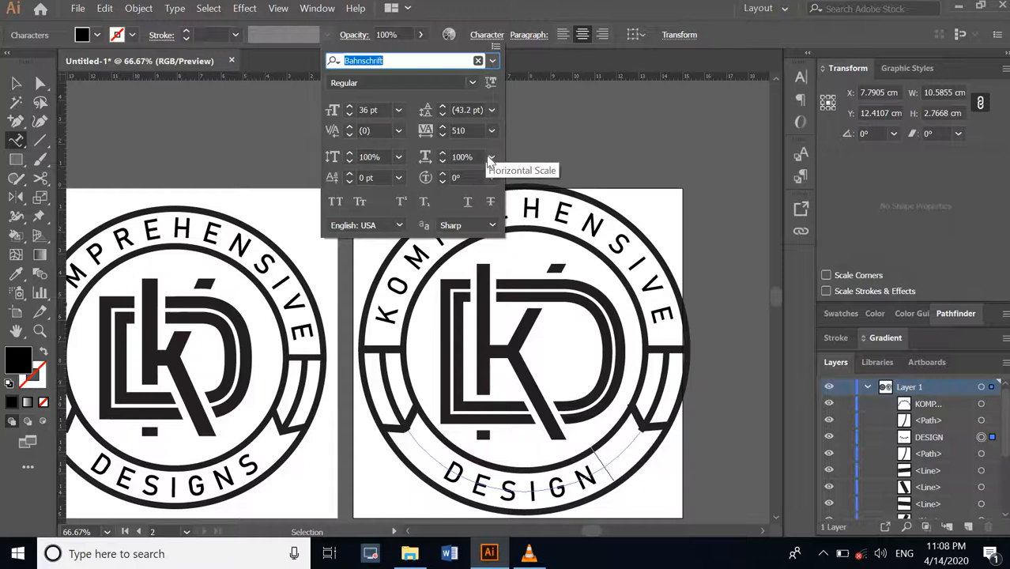
click(492, 132)
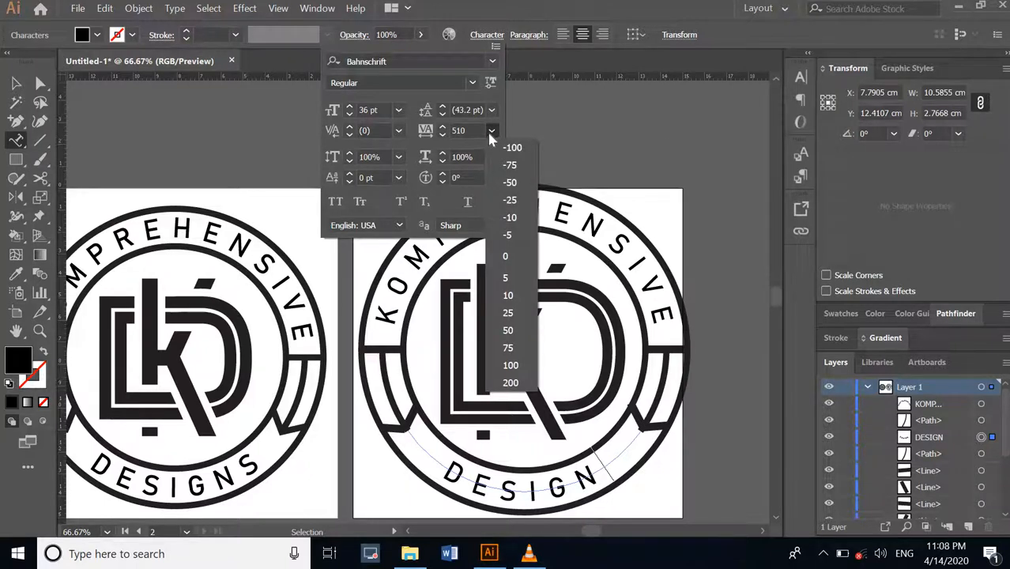
click(487, 130)
double_click(460, 131)
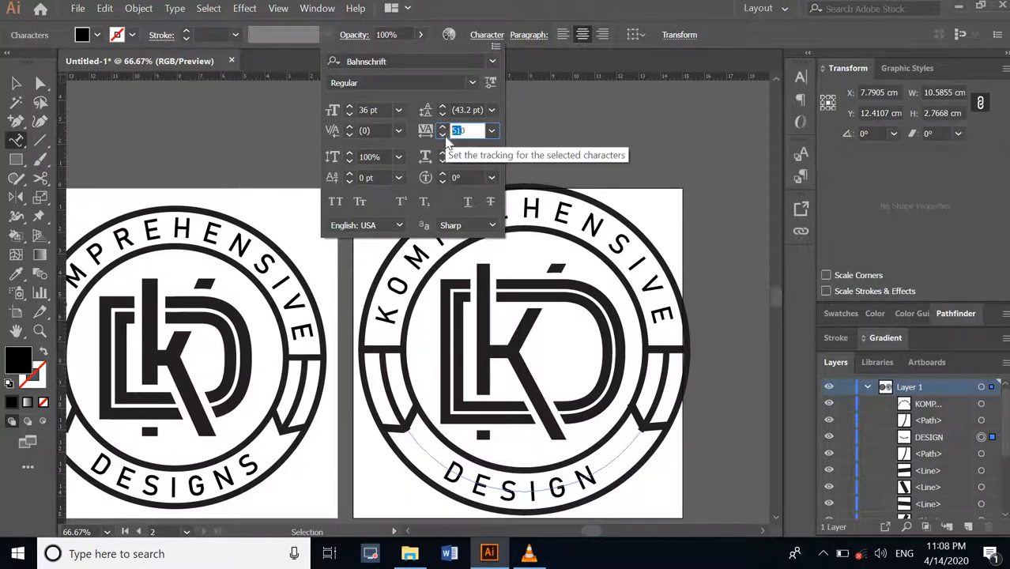
text(700)
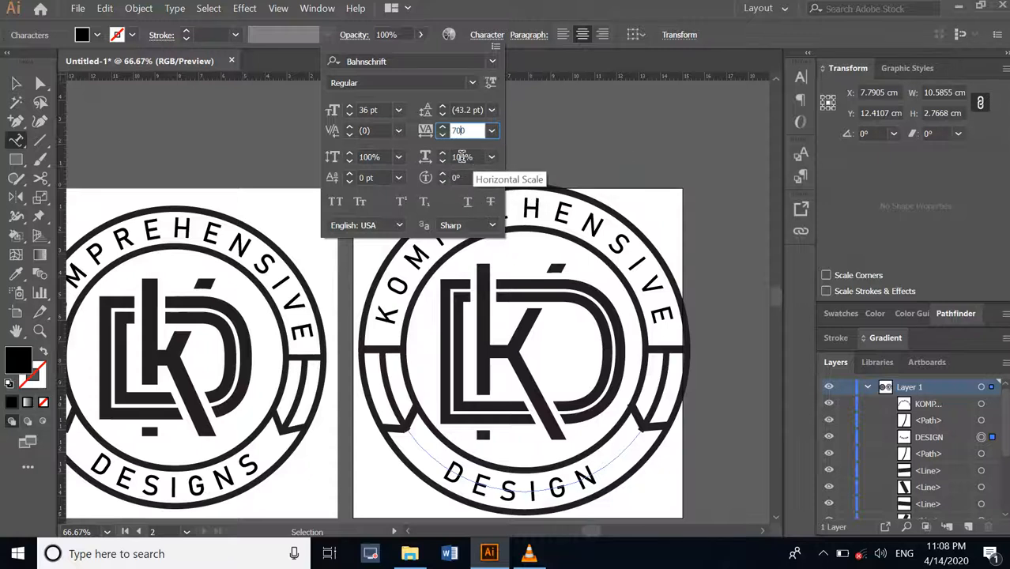
click(463, 157)
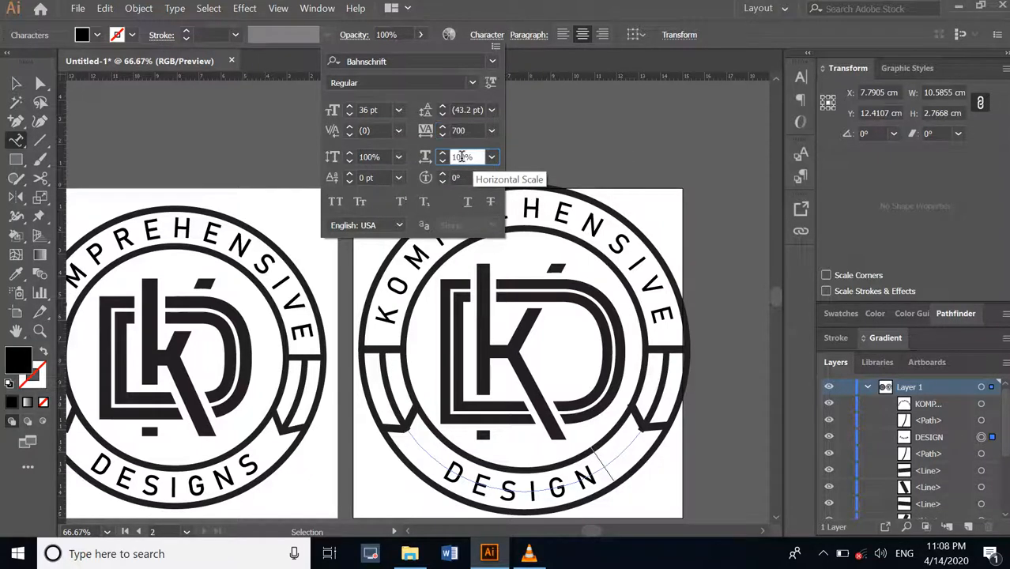
Select all letters of DESIGN on the lower arc and set their tracking to 610
click(560, 481)
drag(589, 476, 441, 462)
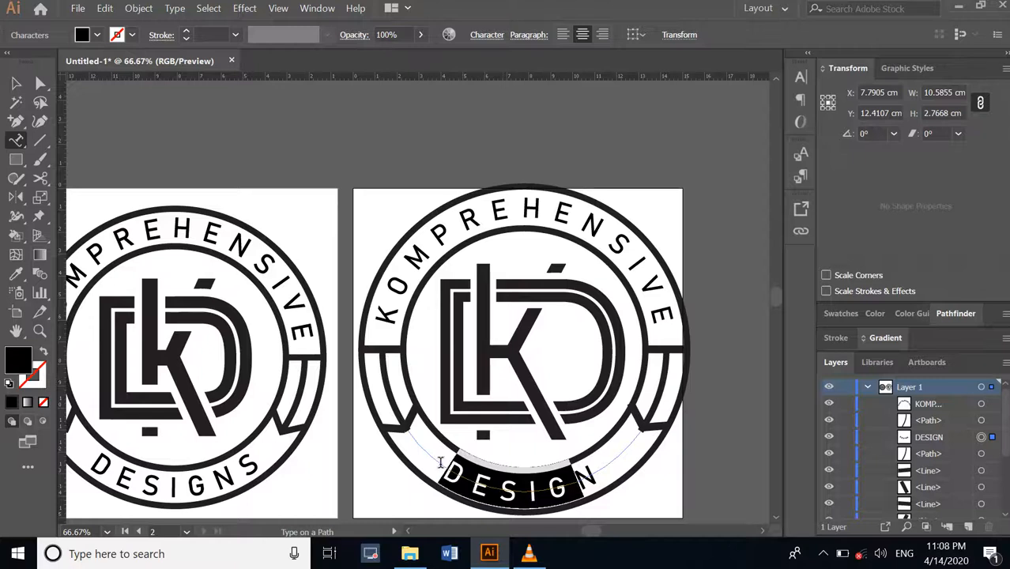
drag(600, 474, 445, 476)
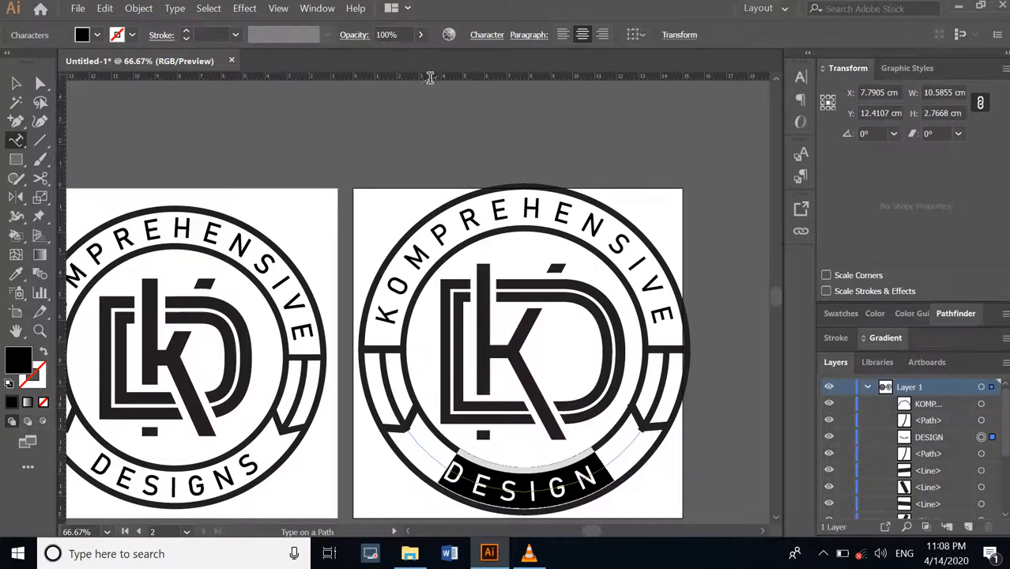
click(495, 37)
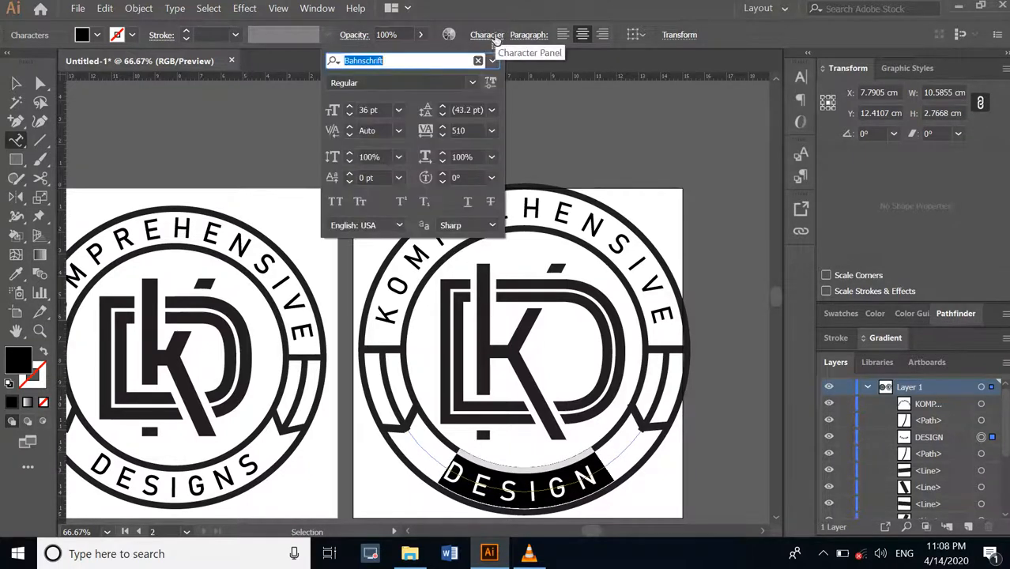
click(475, 133)
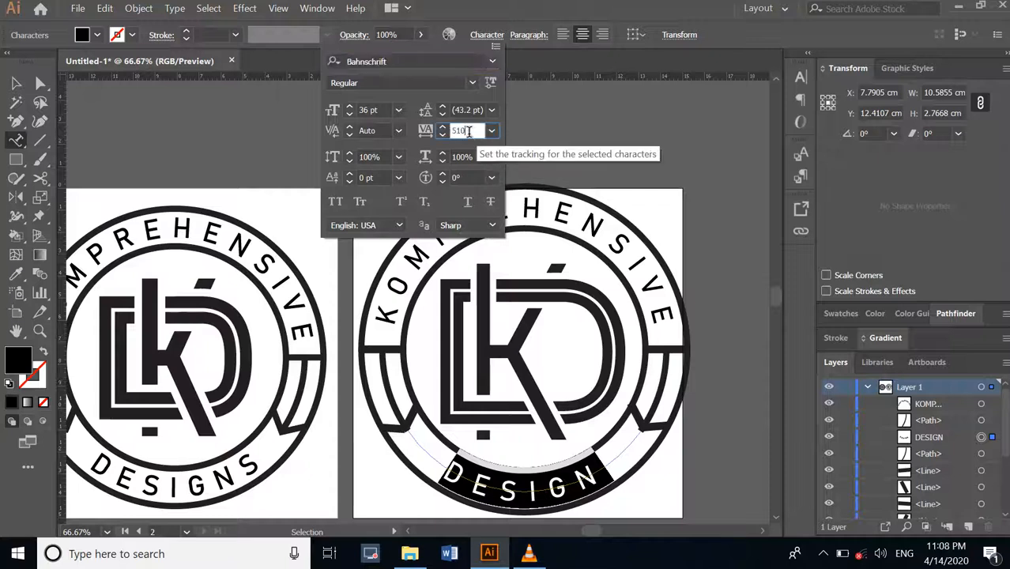
click(492, 132)
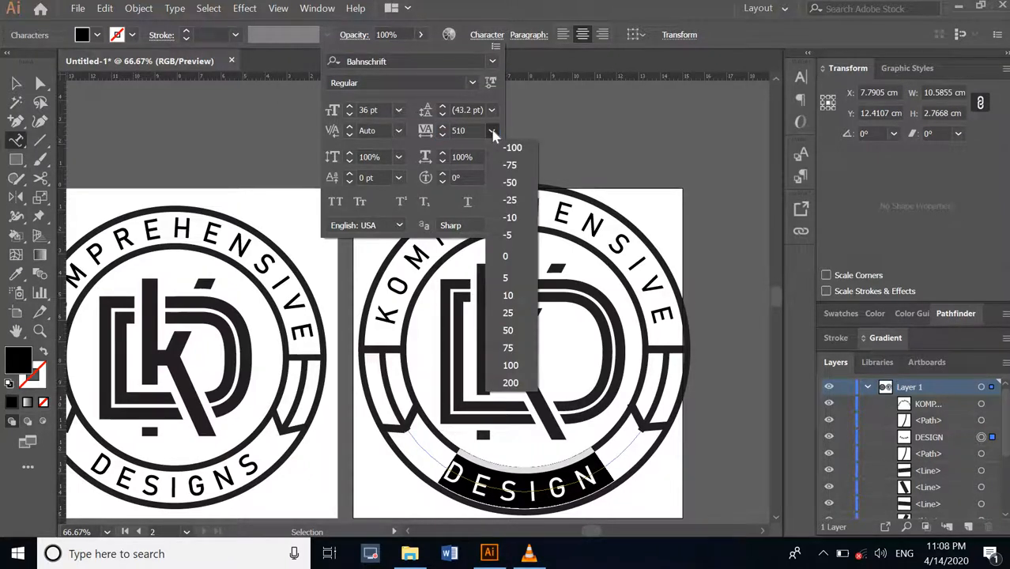
click(459, 132)
drag(459, 131, 453, 130)
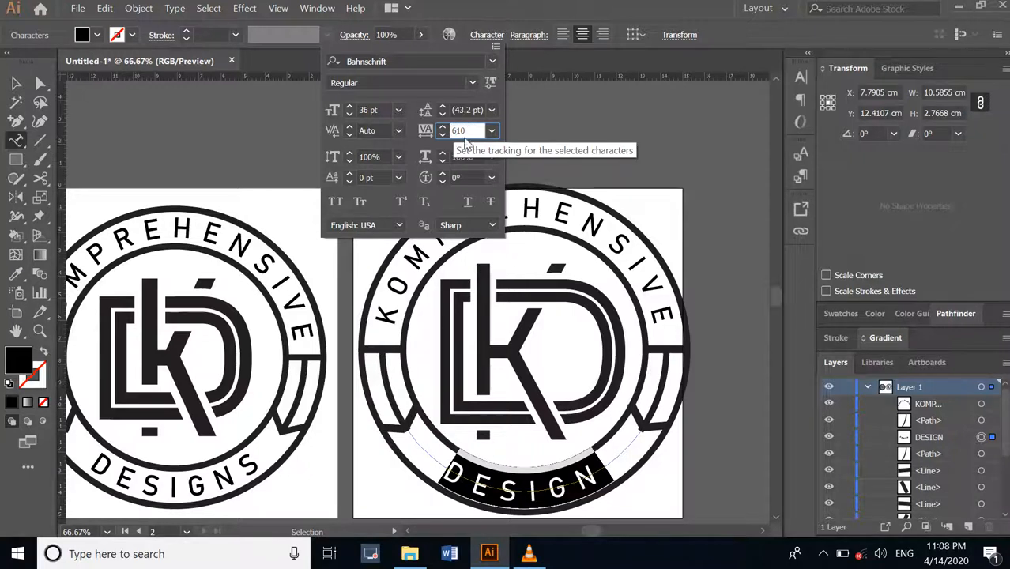
click(467, 157)
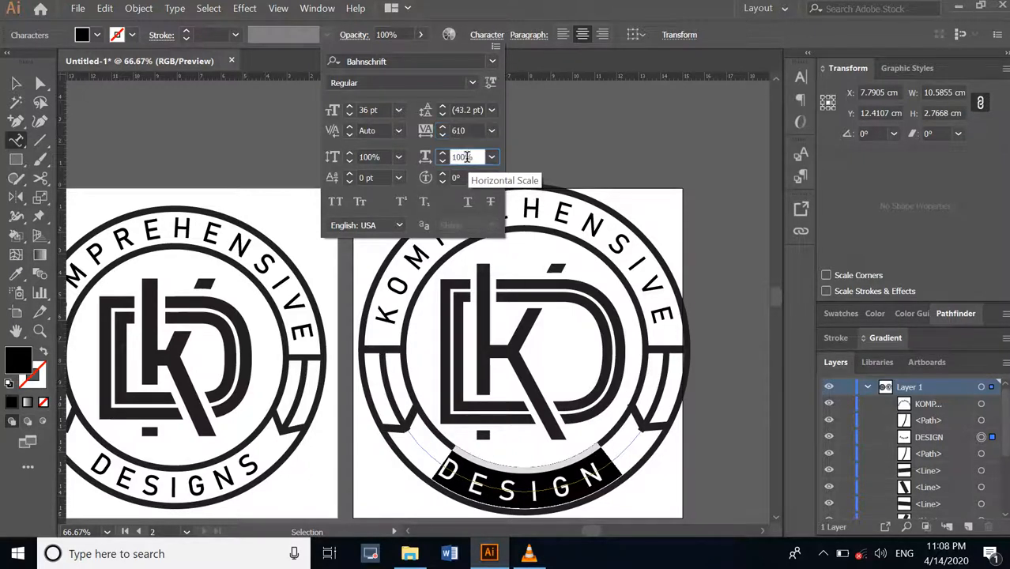
Widen the tracking of the selected DESIGN lettering to 810, and further to 1010
click(454, 131)
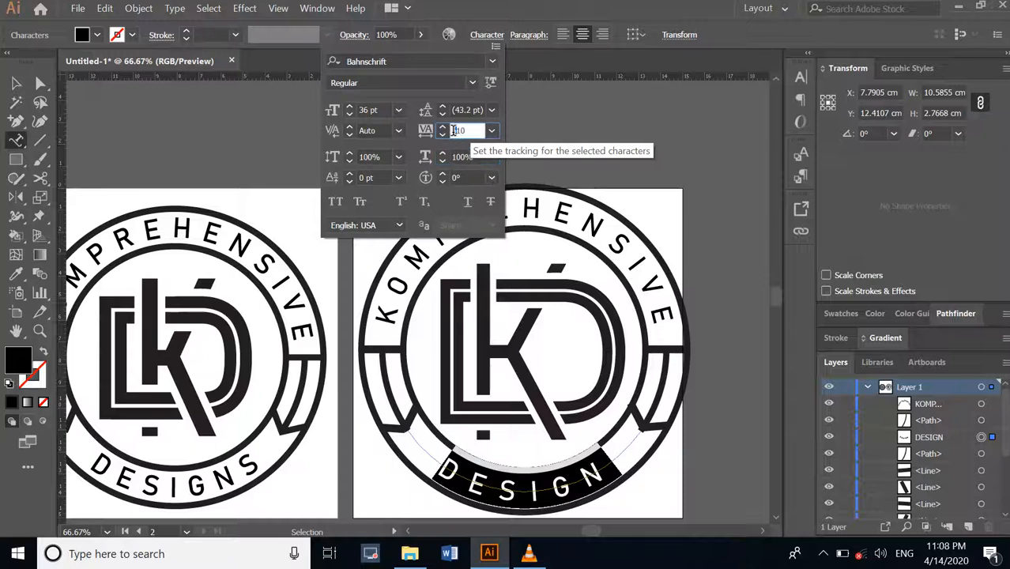
text(8)
click(462, 156)
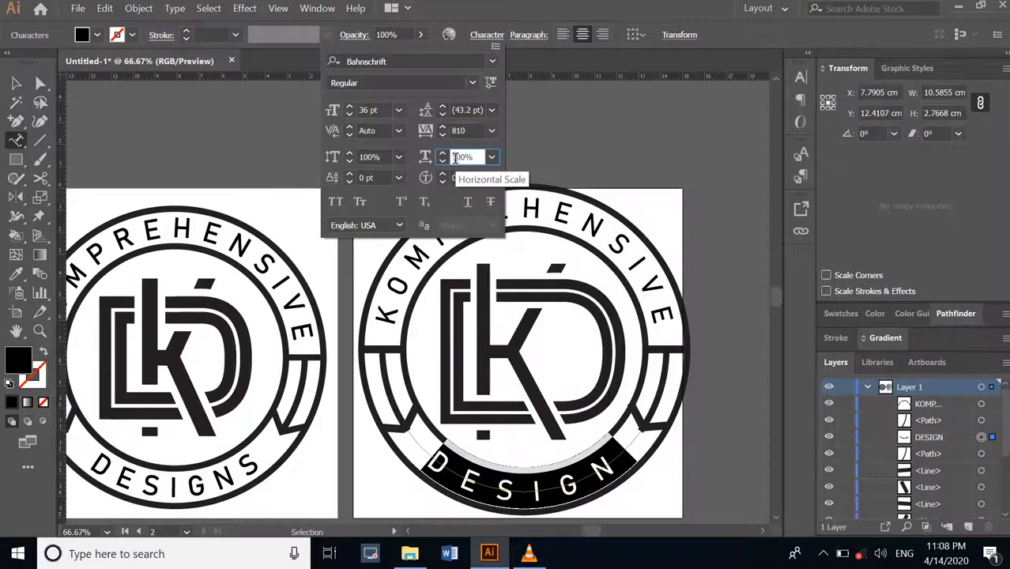
click(455, 131)
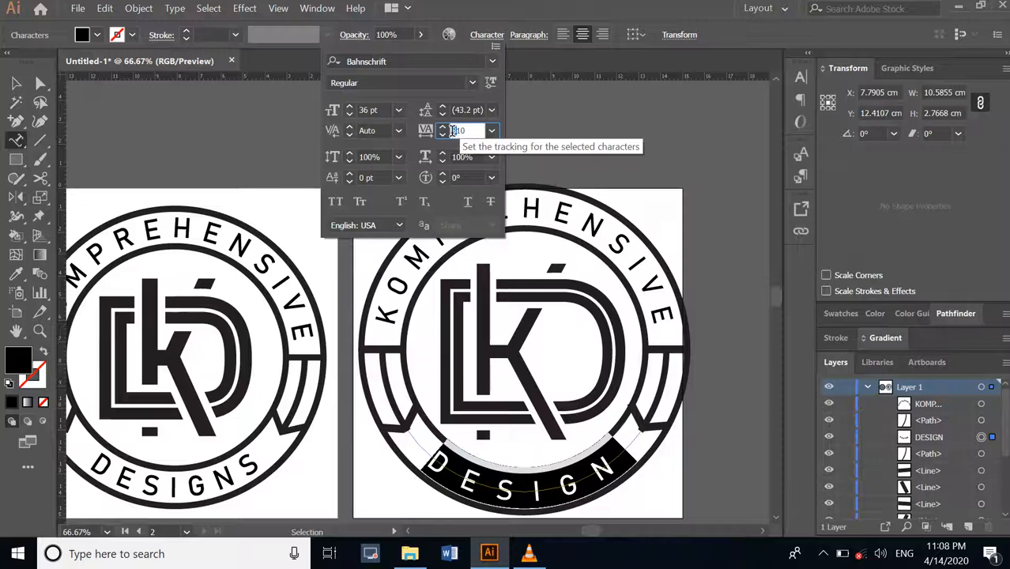
text(1)
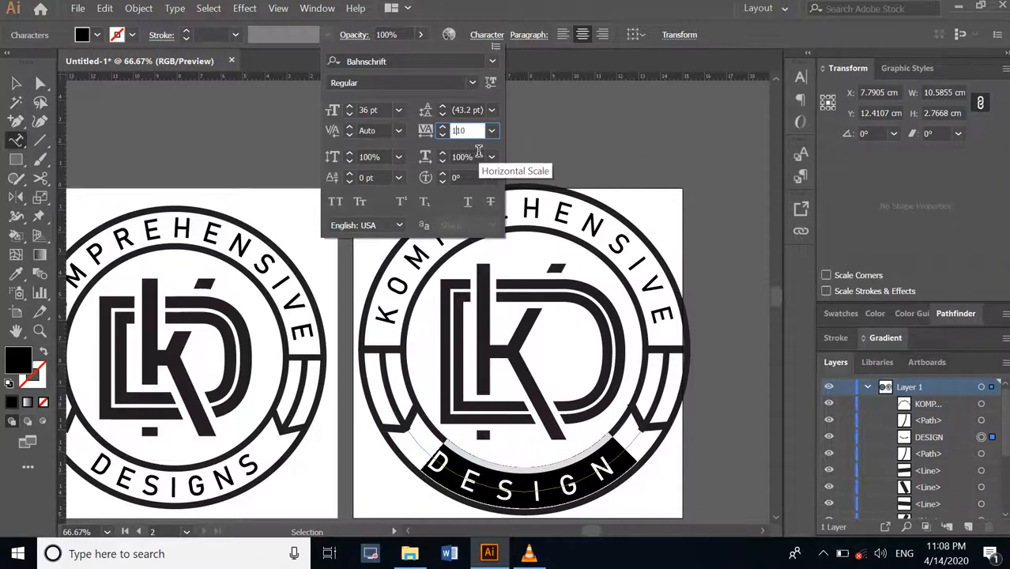
text(0)
click(465, 156)
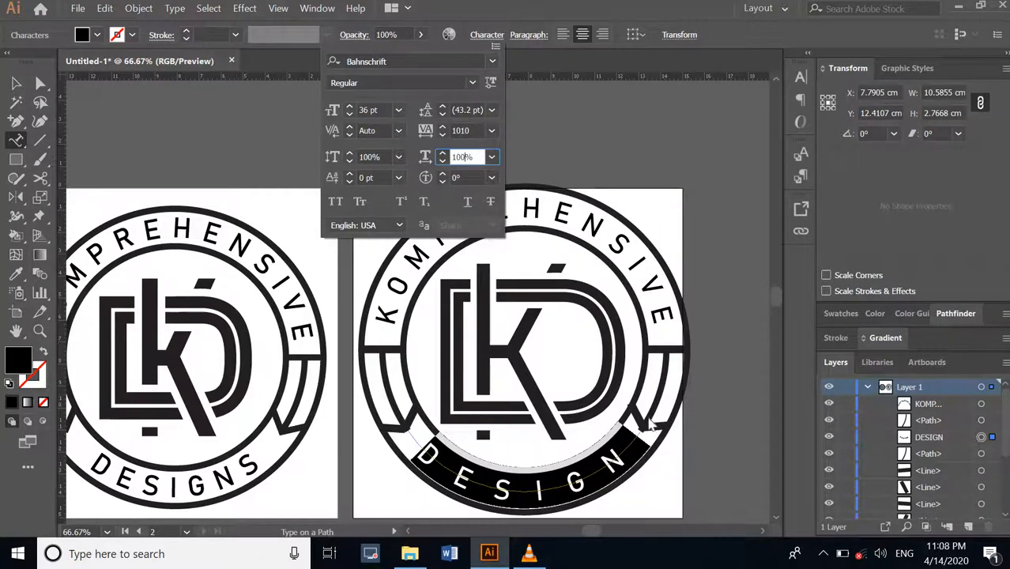
key(Escape)
Add an S to the end of the lower lettering so it reads DESIGNS, and select the whole word
click(624, 458)
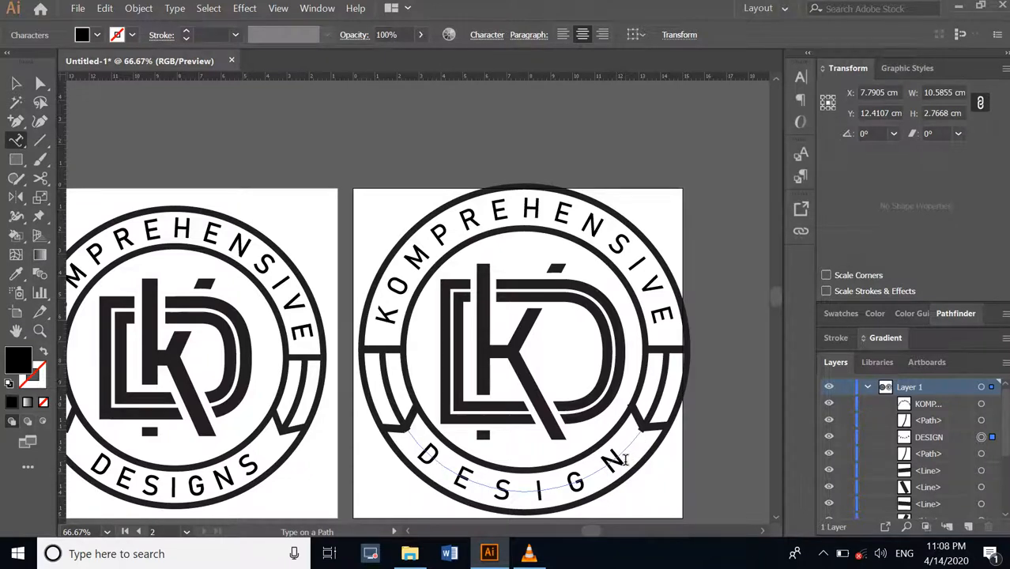
text(S)
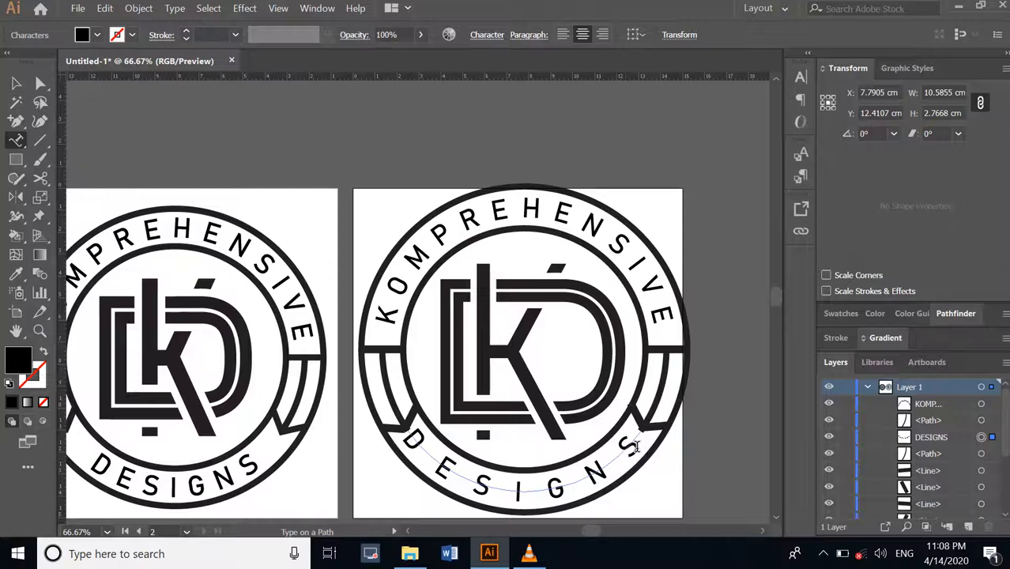
drag(638, 448, 539, 482)
drag(408, 441, 664, 440)
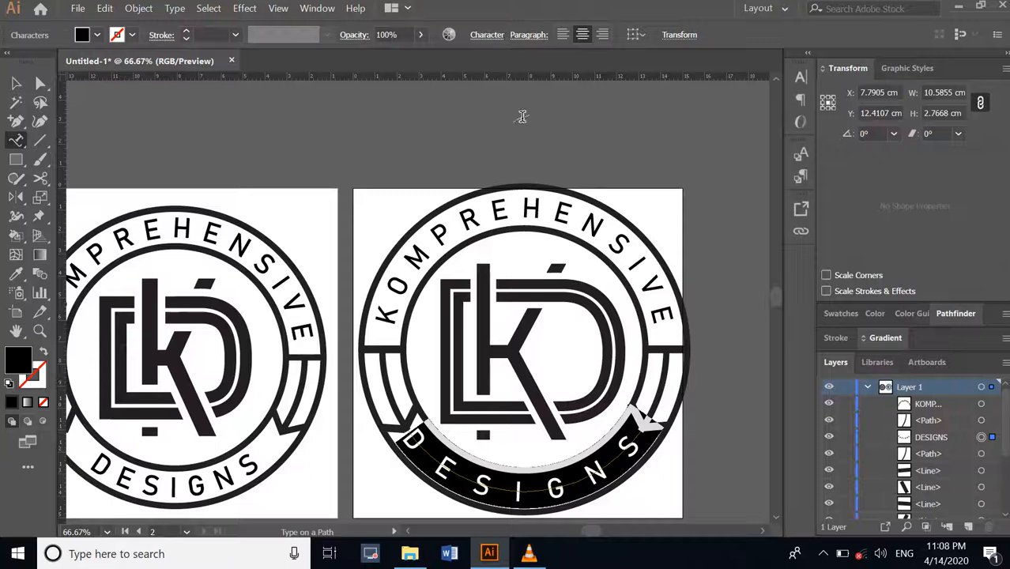
Set the tracking of the whole DESIGNS word on the lower arc to 910 and deselect the lettering
drag(637, 451, 581, 482)
drag(402, 441, 645, 438)
click(497, 36)
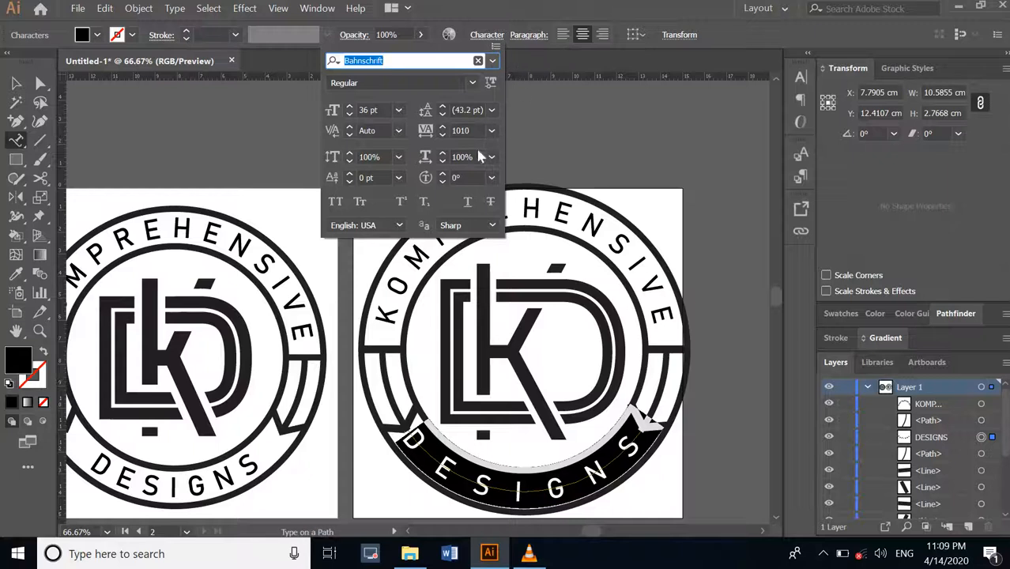
click(457, 131)
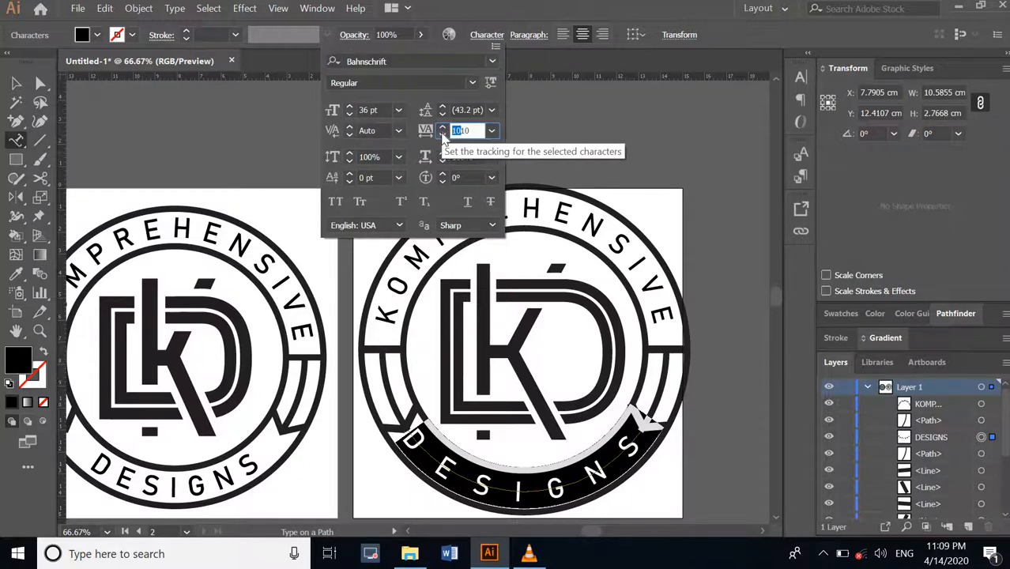
text(910)
click(458, 157)
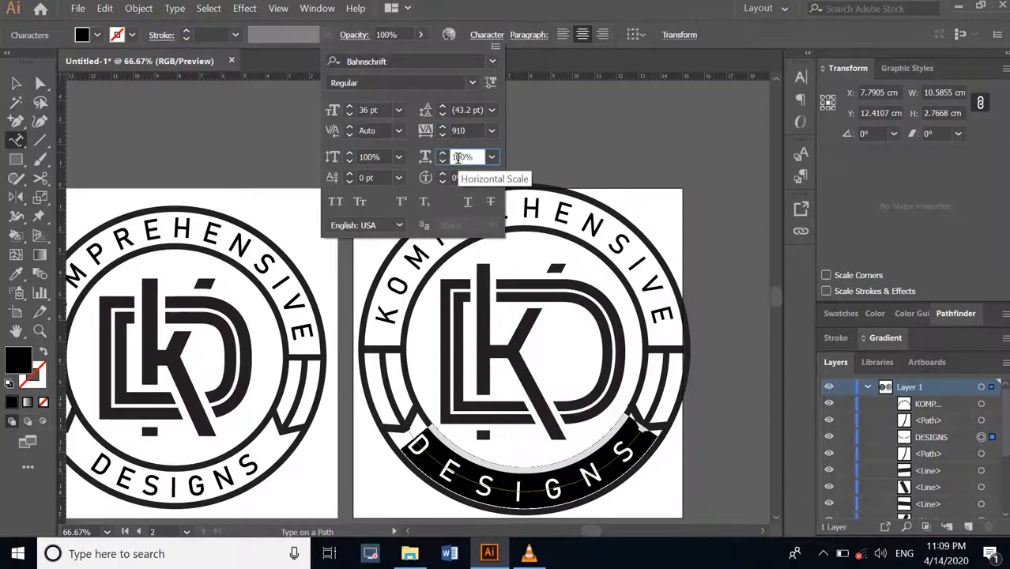
click(632, 439)
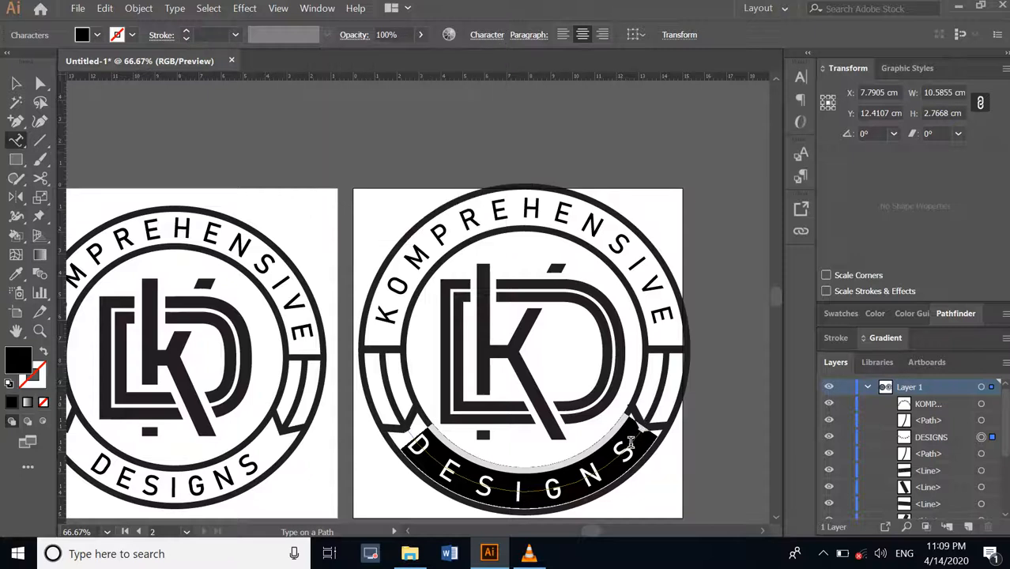
click(631, 447)
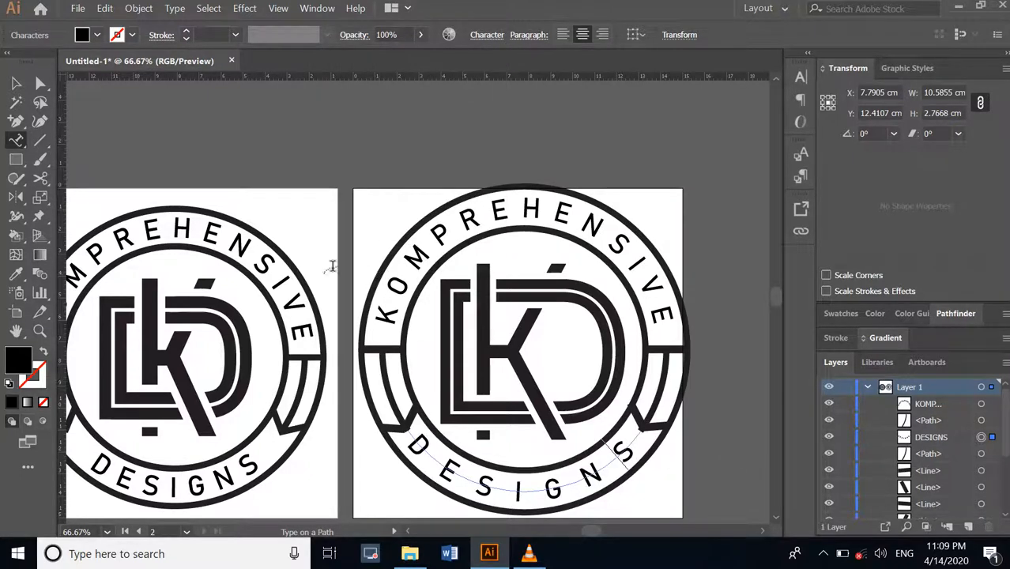
key(Escape)
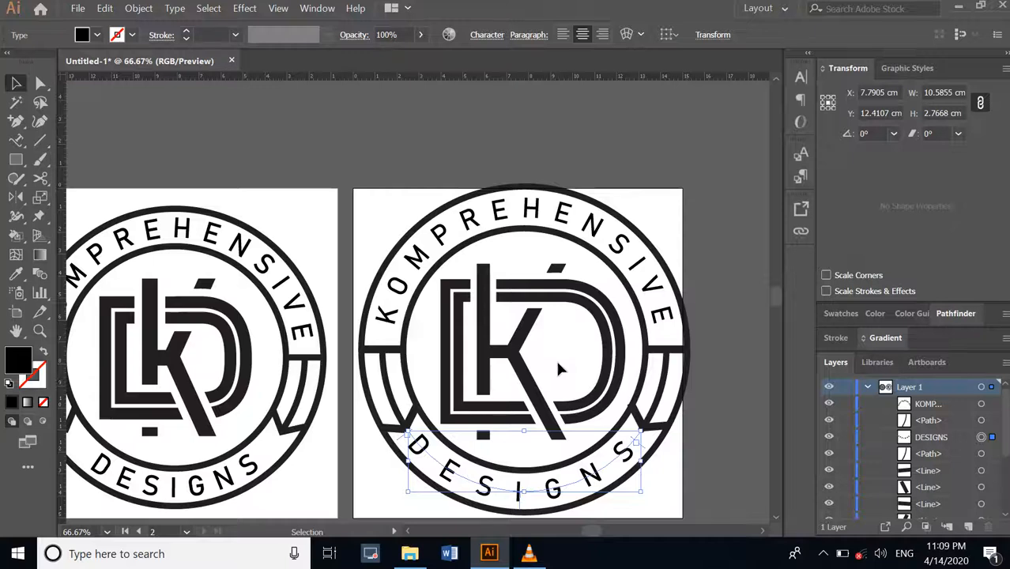
click(367, 471)
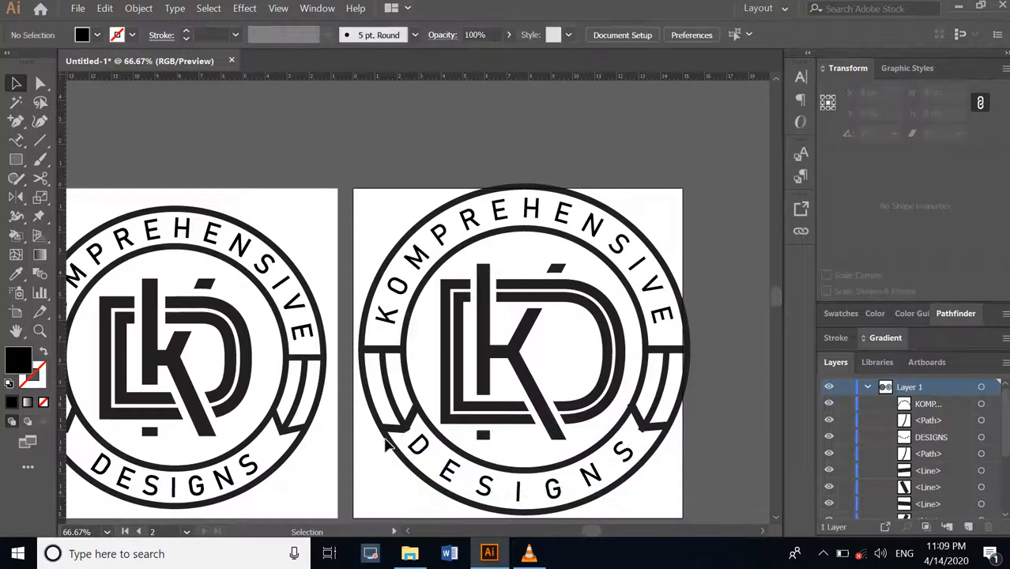
Try to move the inner endpoint of the left ribbon's short bottom line onto the slanted line, and undo the shift
click(394, 432)
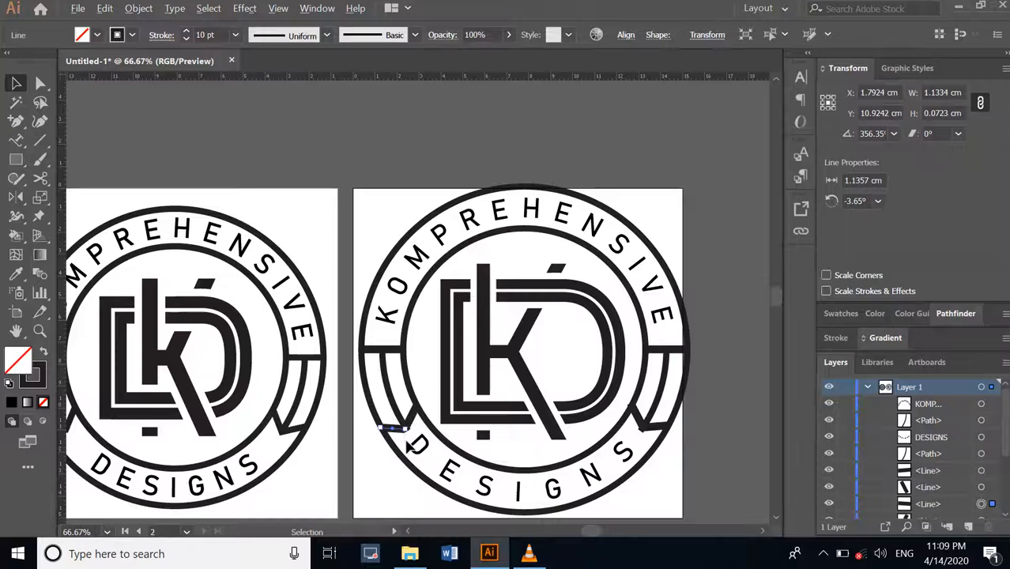
key(ctrl+plus)
key(ctrl+plus)
key(ctrl+plus)
key(ctrl+plus)
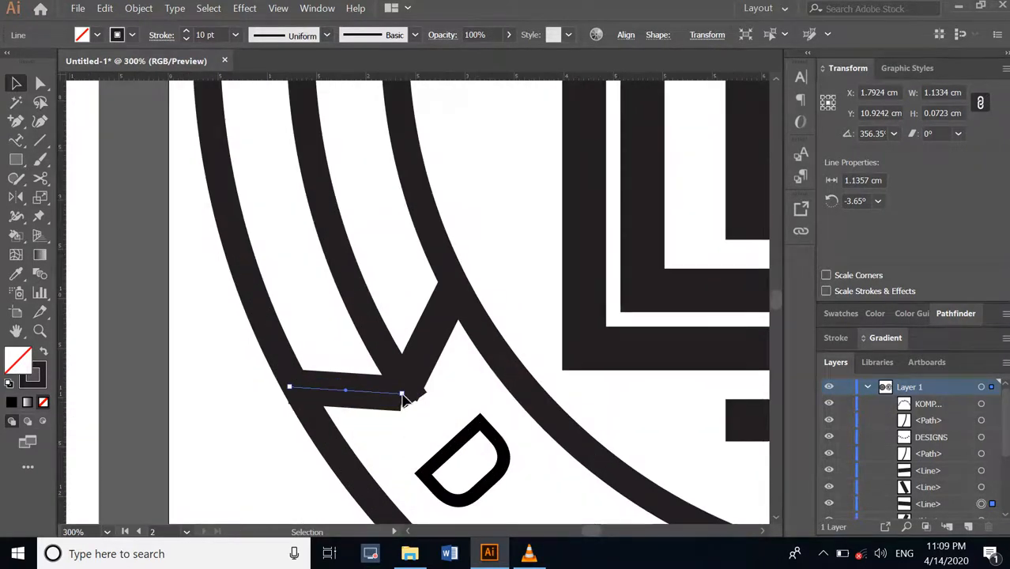
key(a)
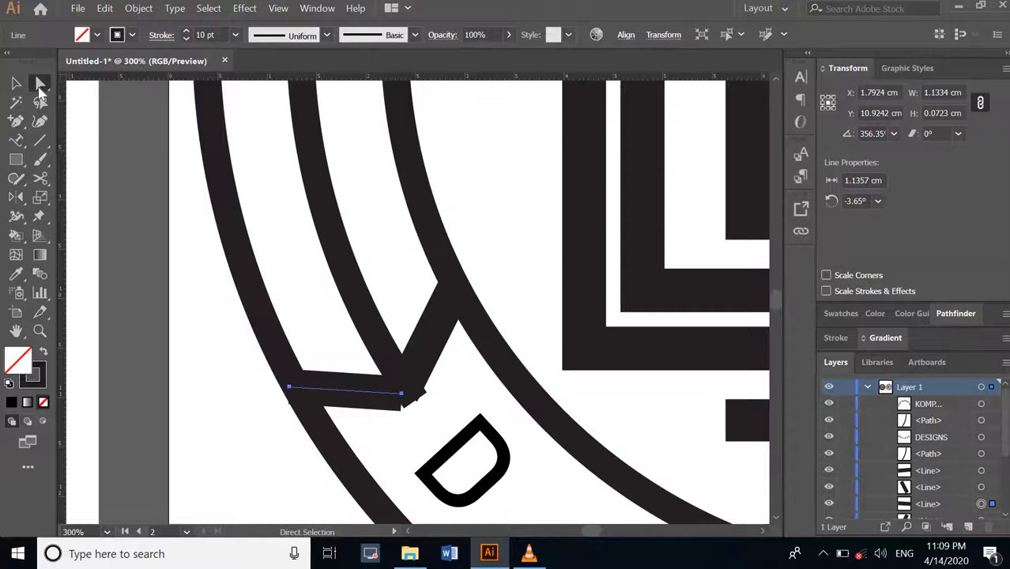
drag(403, 396, 416, 397)
key(ctrl+z)
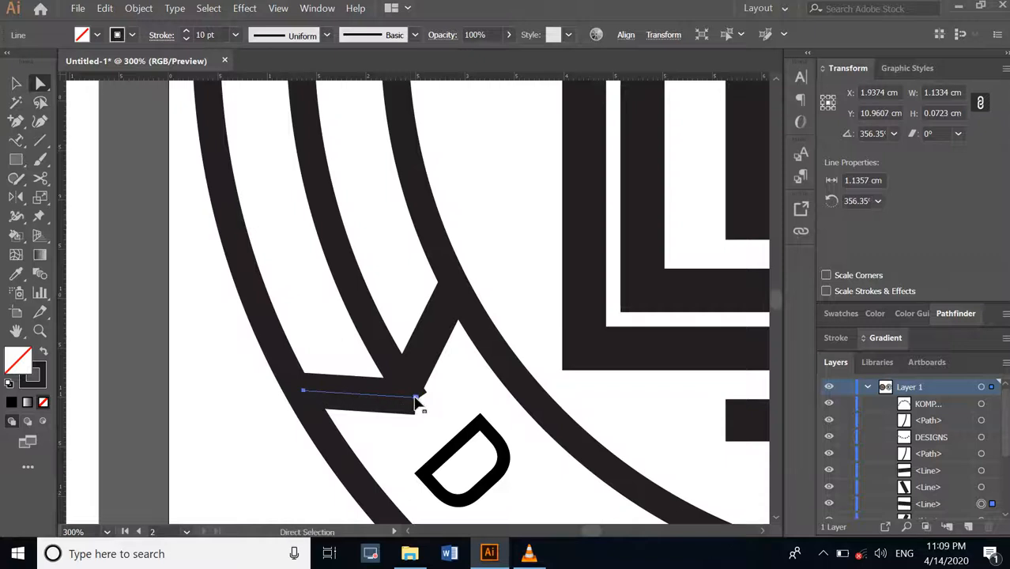
key(ctrl+z)
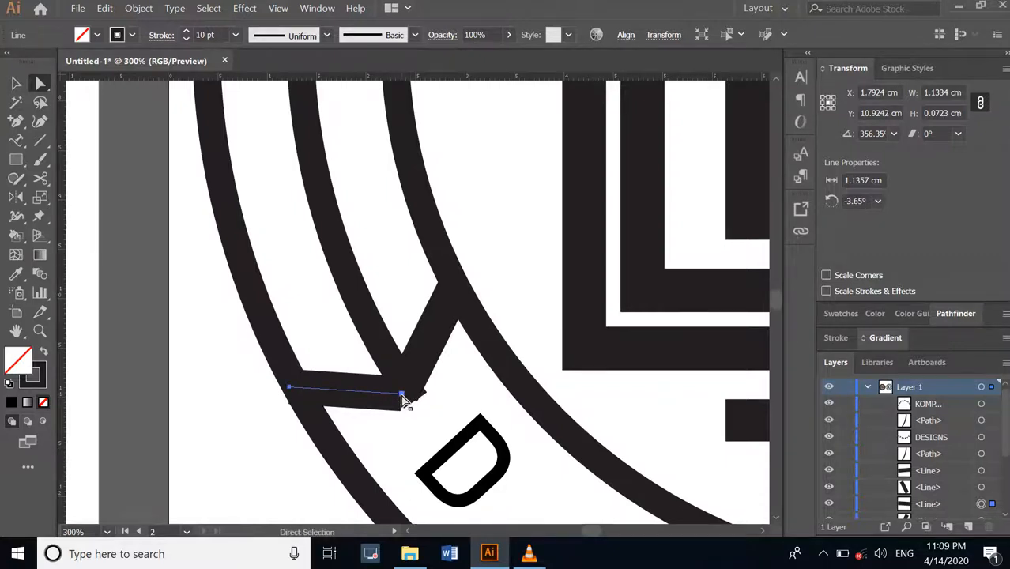
Extend the inner endpoint of the left ribbon's bottom line to meet the slanted line's corner, making it about 1.35 cm long
click(402, 395)
mouse_move(404, 399)
mouse_down()
mouse_move(420, 407)
mouse_move(401, 404)
mouse_move(419, 404)
mouse_move(422, 392)
mouse_move(412, 394)
mouse_up()
click(425, 384)
click(419, 373)
click(411, 418)
scroll(423, 396, up, 3)
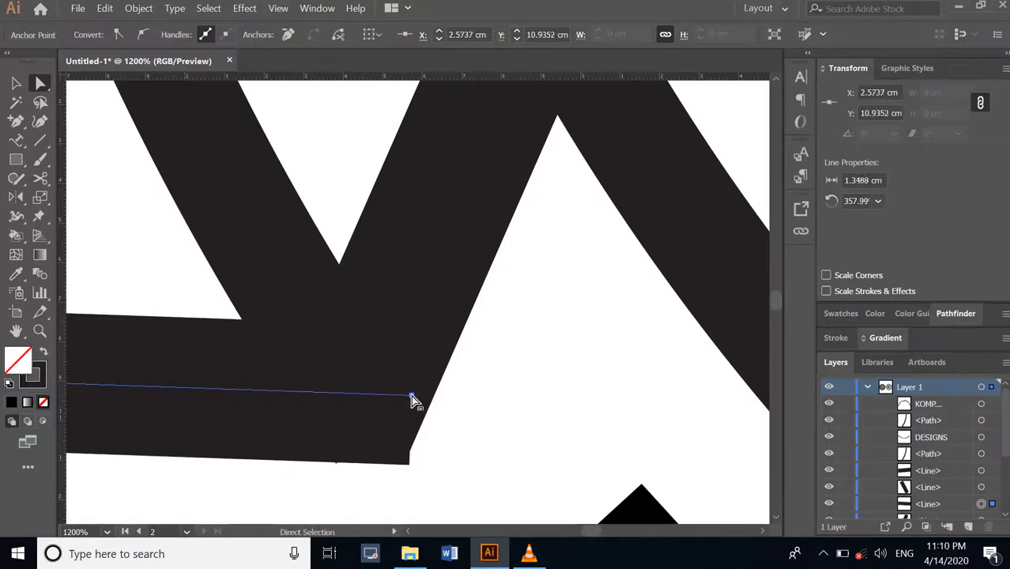
scroll(411, 398, down, 8)
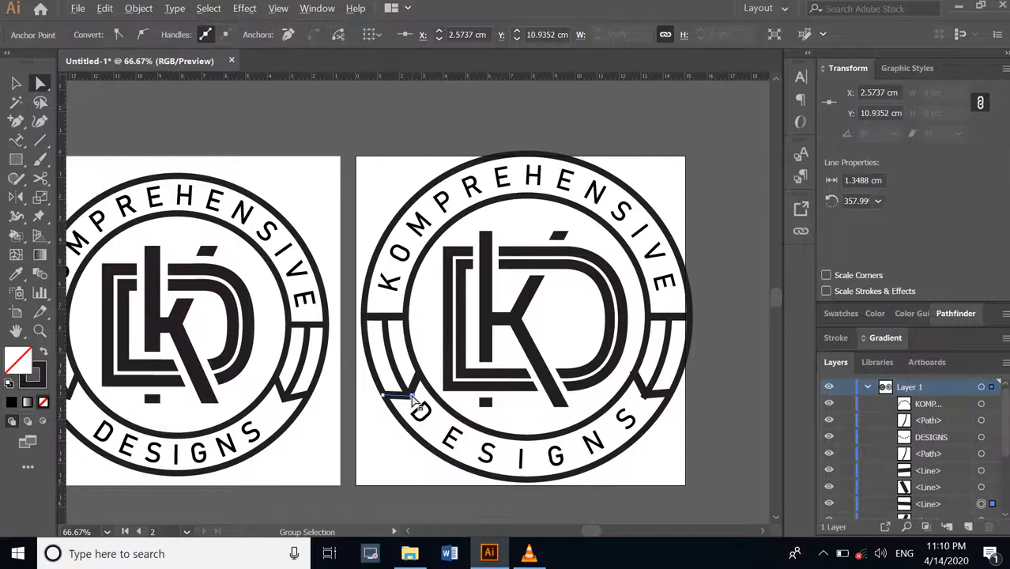
Delete the slanted line and the short bottom line at the lower end of the right ribbon
click(15, 82)
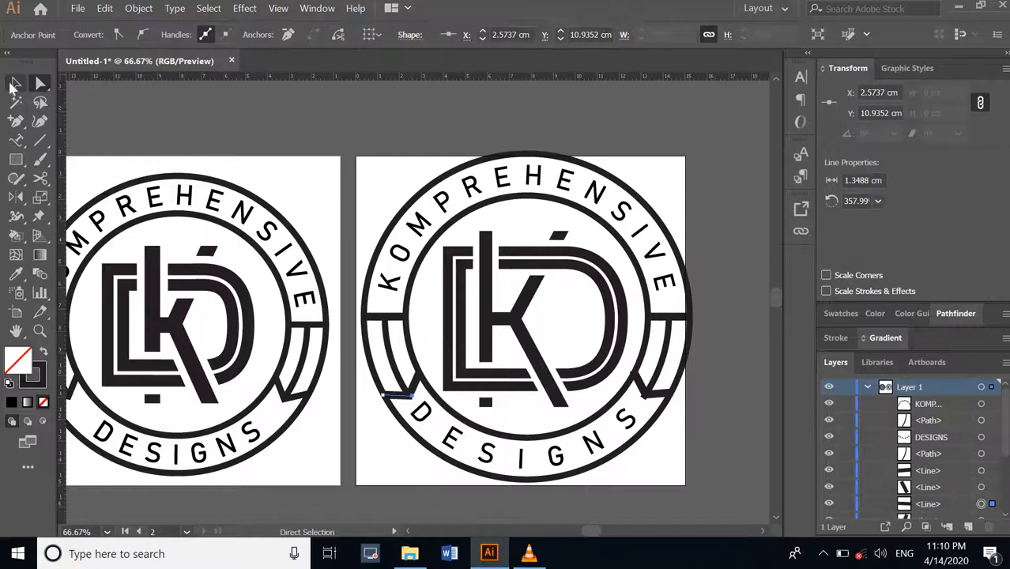
click(642, 387)
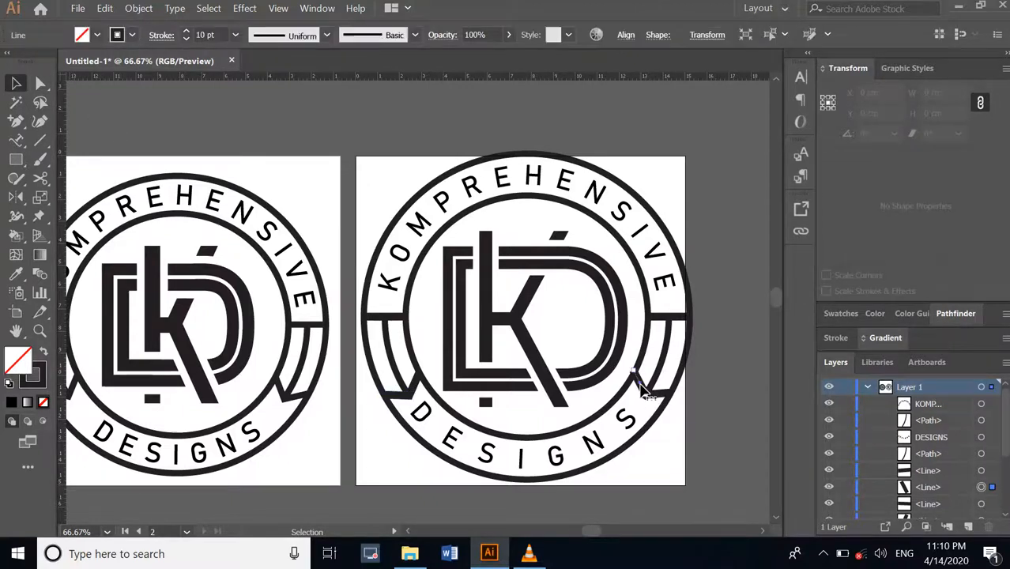
click(686, 405)
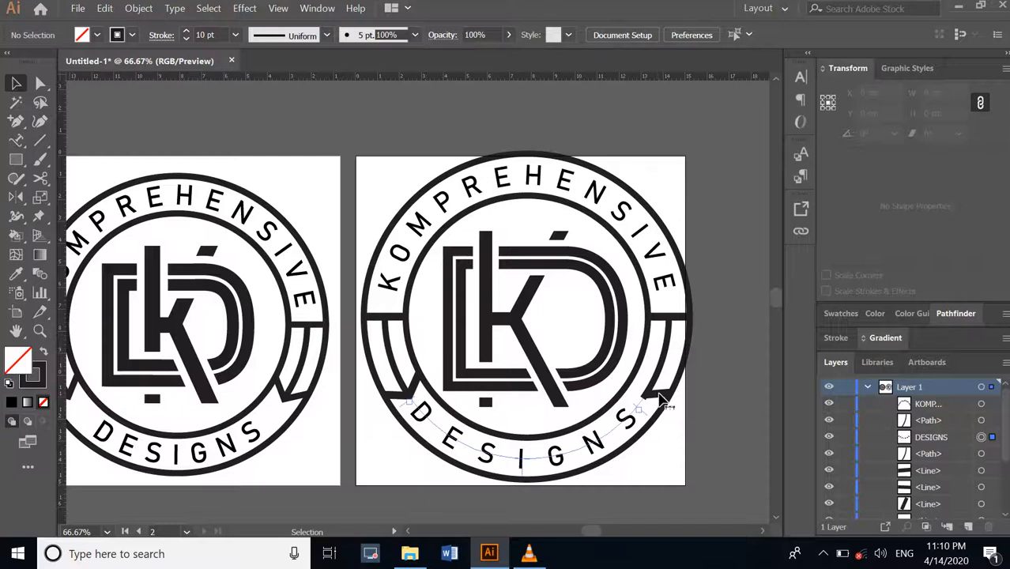
click(669, 404)
click(666, 400)
click(668, 401)
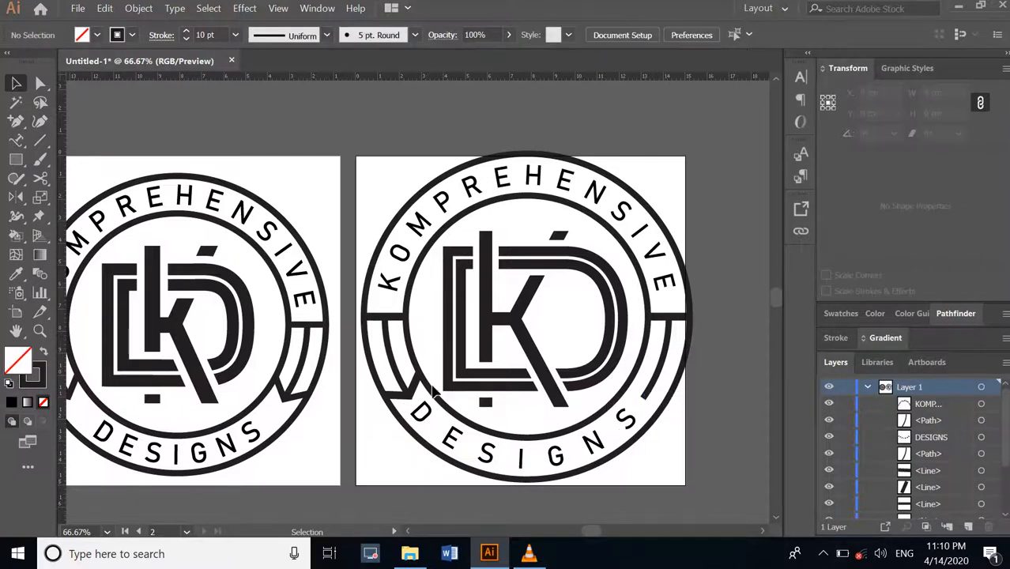
Reflect a copy of the left ribbon's slanted and bottom lines across the badge's vertical centreline to the right ribbon
click(407, 390)
shift+click(393, 394)
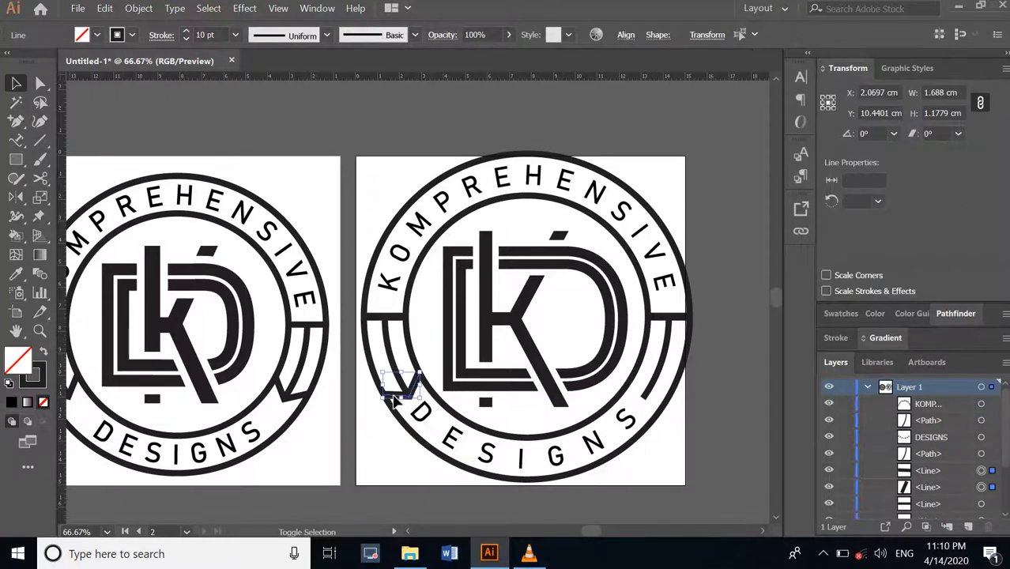
click(16, 197)
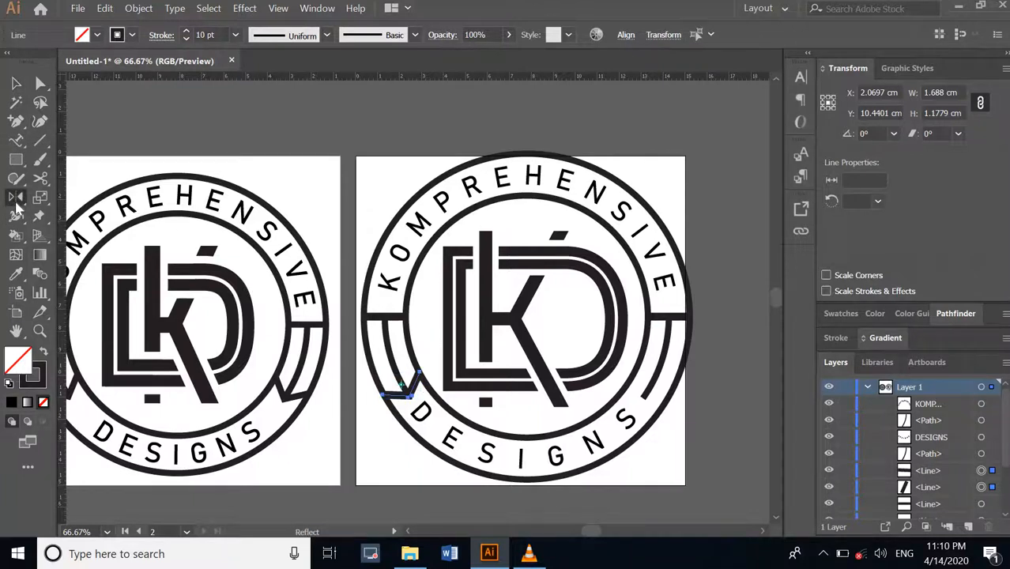
click(521, 437)
drag(417, 388, 665, 366)
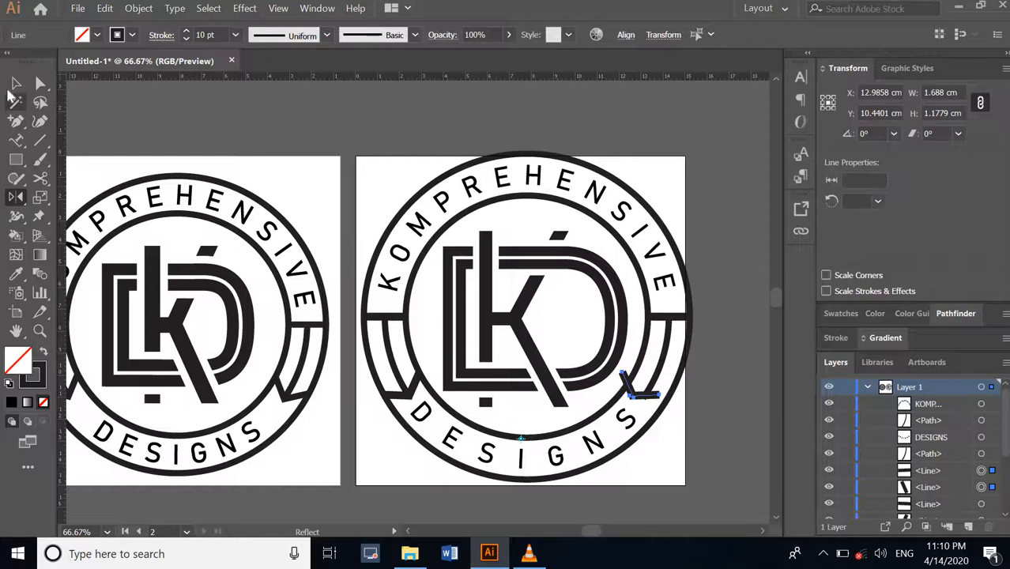
click(14, 85)
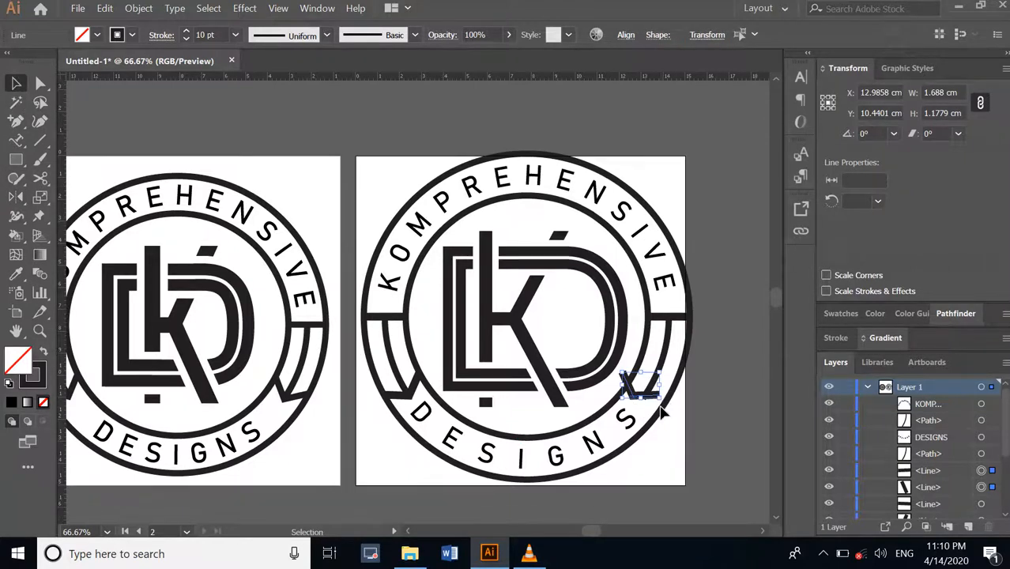
Try to select the mirrored slanted and bottom lines of the right ribbon together, one after the other
scroll(662, 411, up, 2)
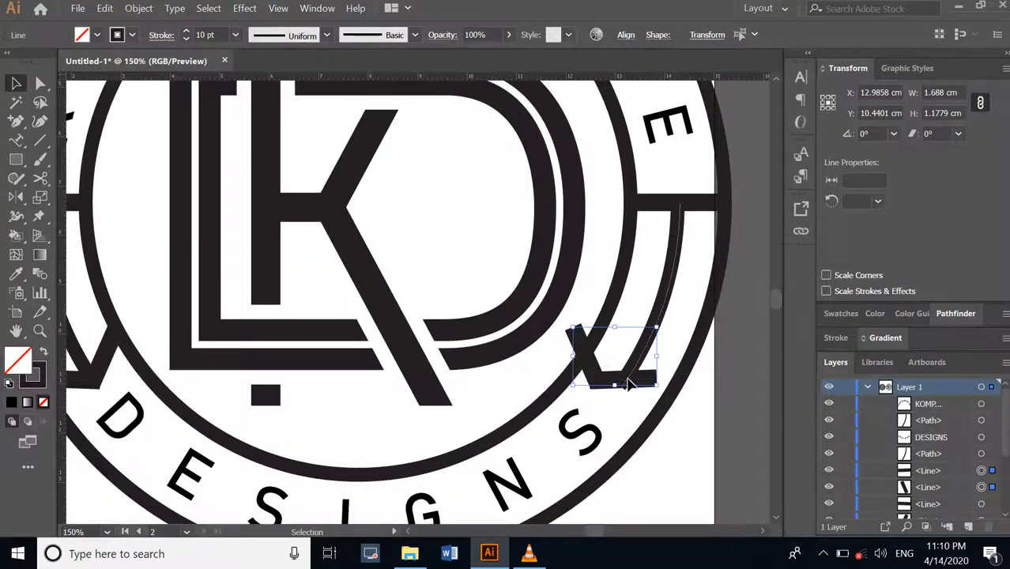
click(642, 386)
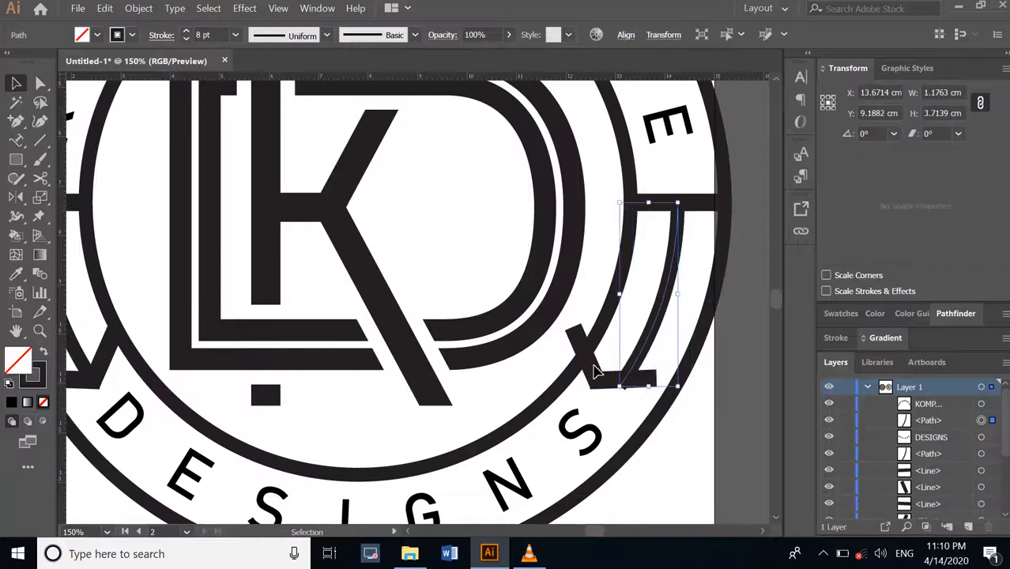
click(593, 370)
click(604, 383)
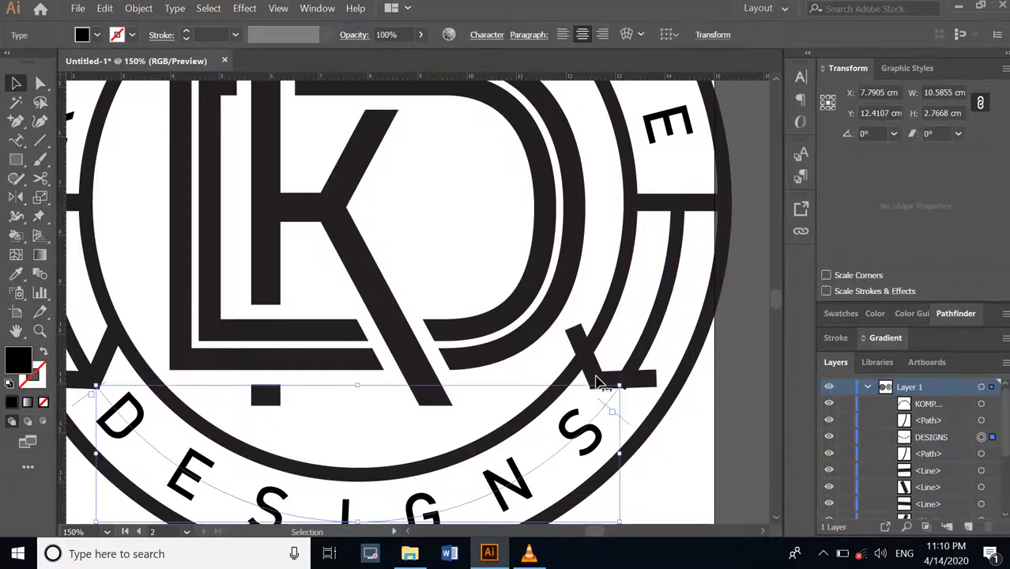
click(577, 340)
click(582, 340)
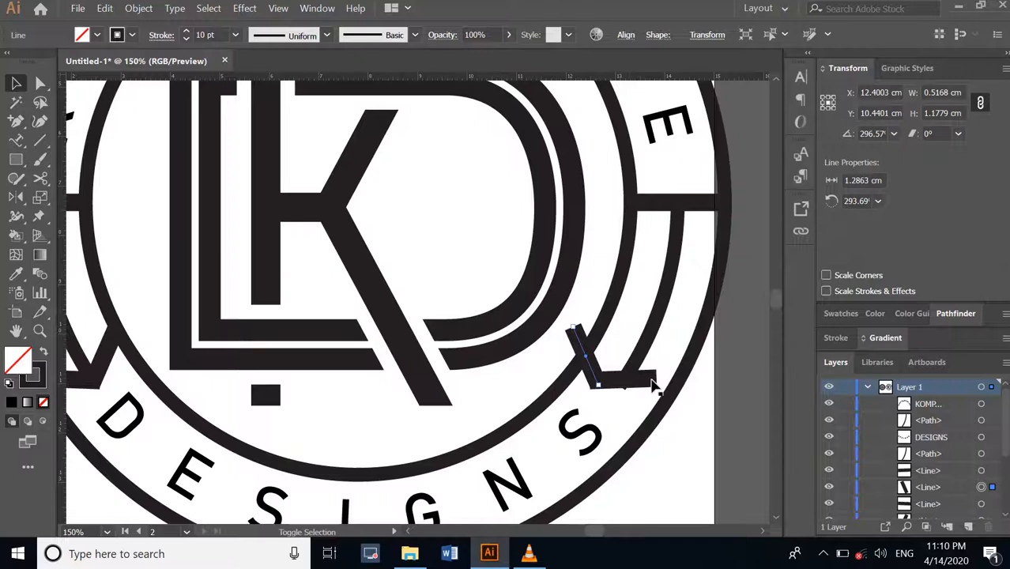
shift+click(653, 386)
shift+click(656, 383)
shift+click(648, 384)
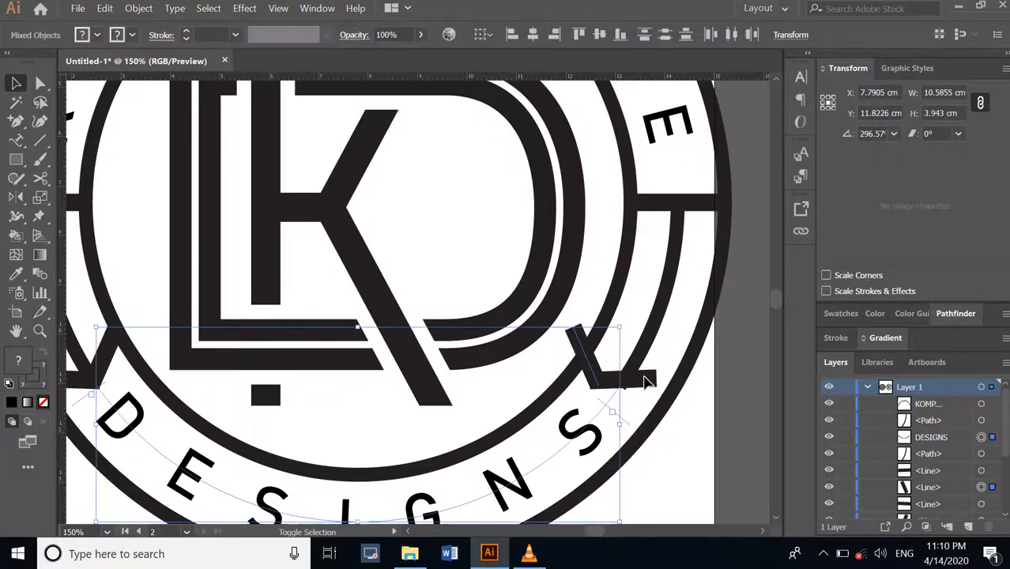
shift+click(645, 382)
shift+click(653, 380)
shift+click(642, 383)
shift+click(628, 380)
shift+click(620, 386)
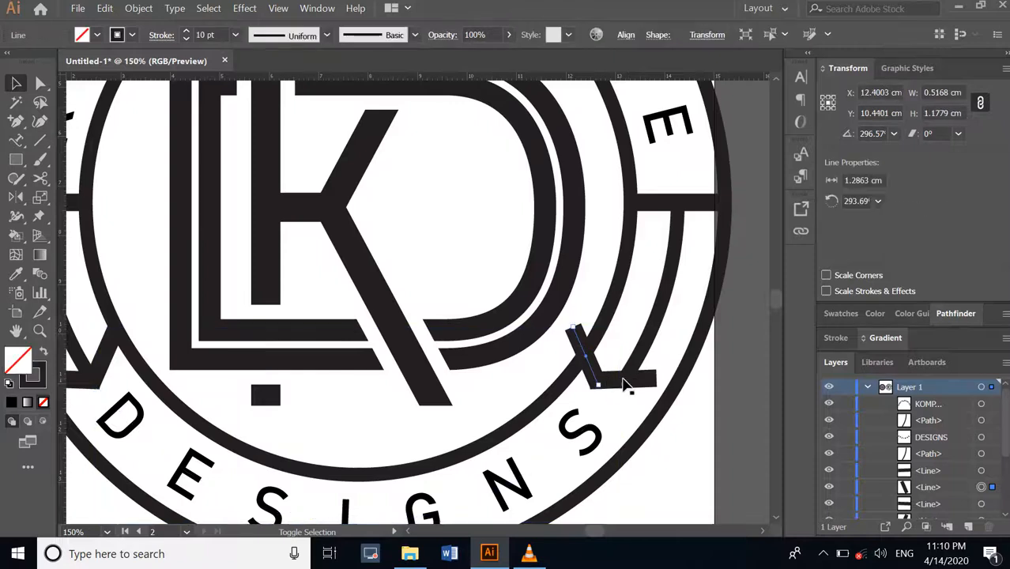
shift+click(633, 383)
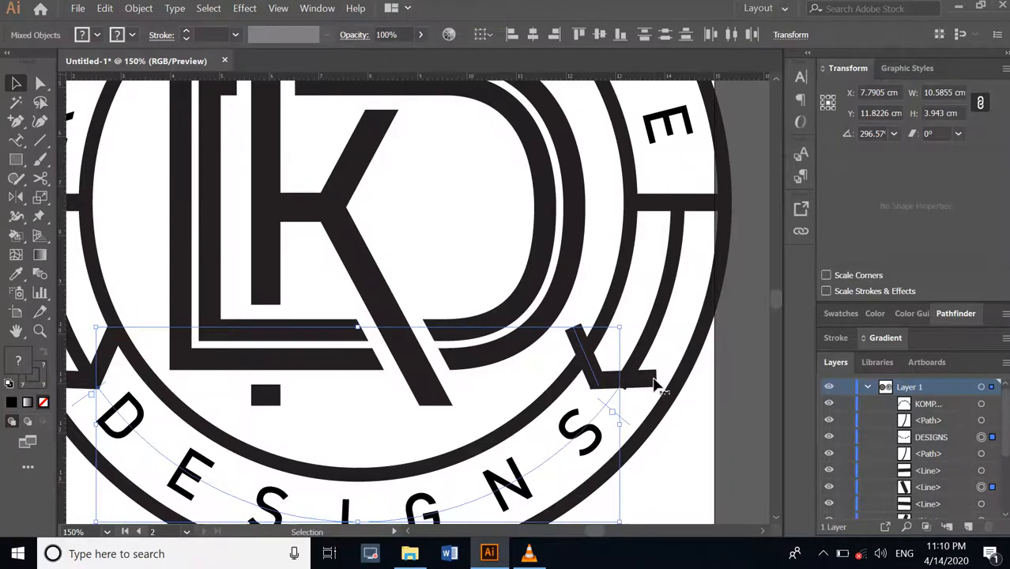
click(694, 386)
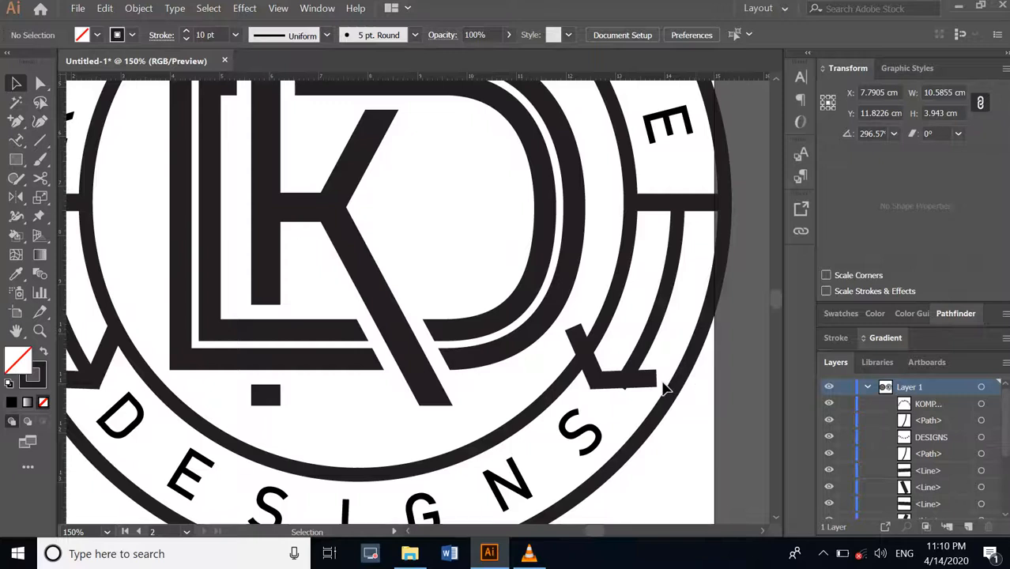
click(654, 384)
click(661, 385)
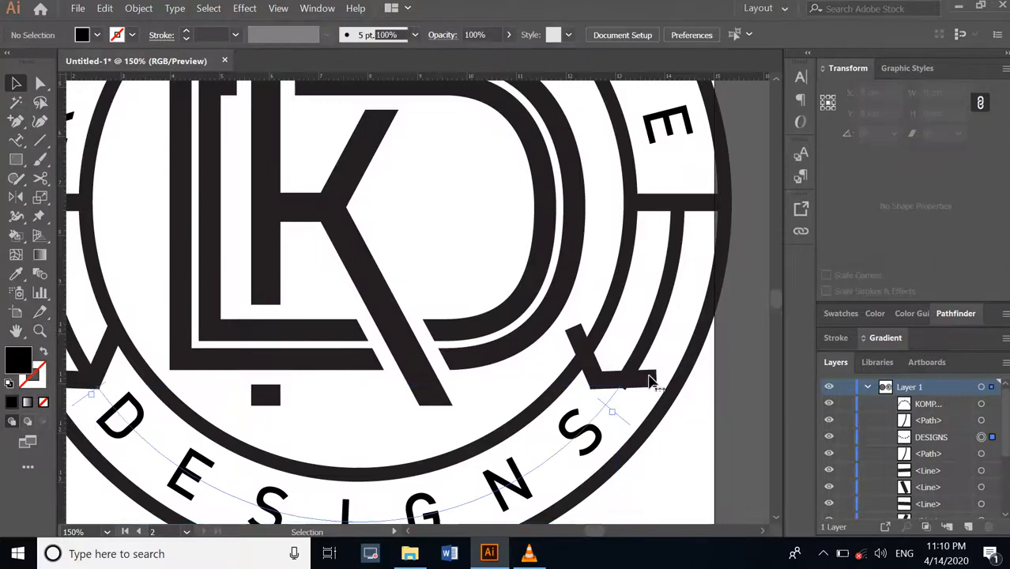
click(657, 384)
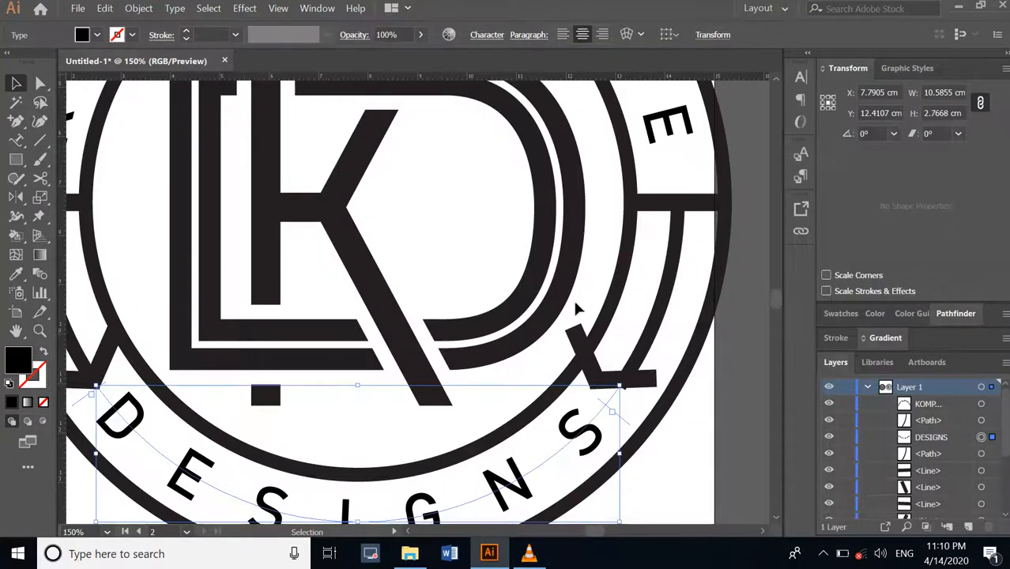
click(582, 344)
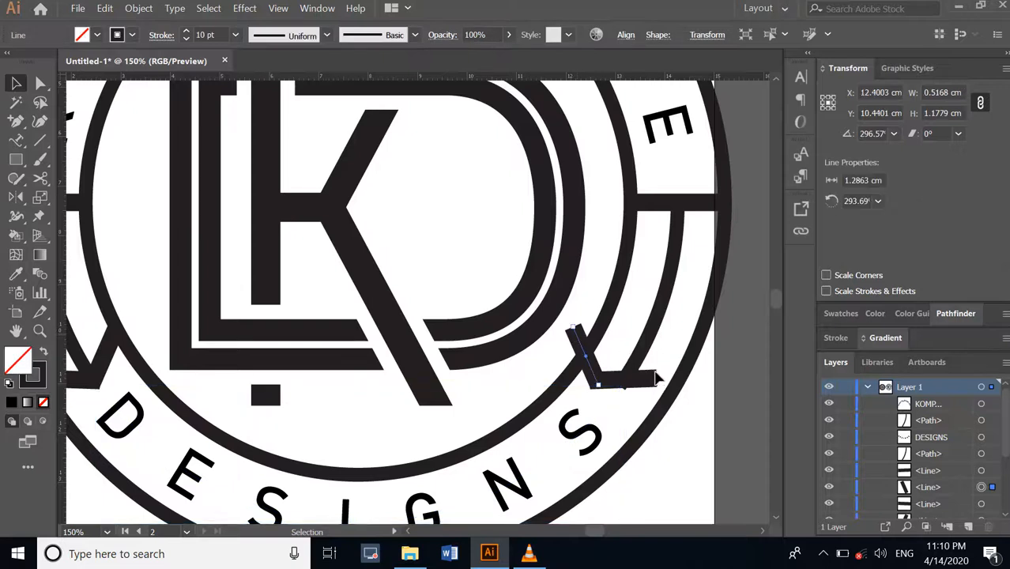
click(651, 384)
click(649, 385)
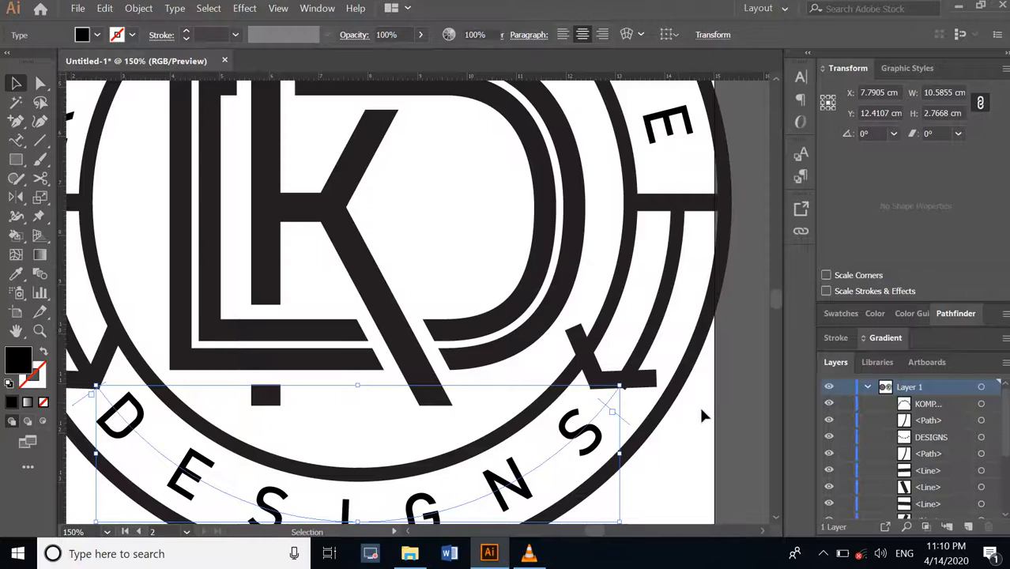
Try to isolate the two mirrored lines by area-selecting the right ribbon's lower end and deselecting the circles, lettering and monogram
drag(716, 411, 544, 318)
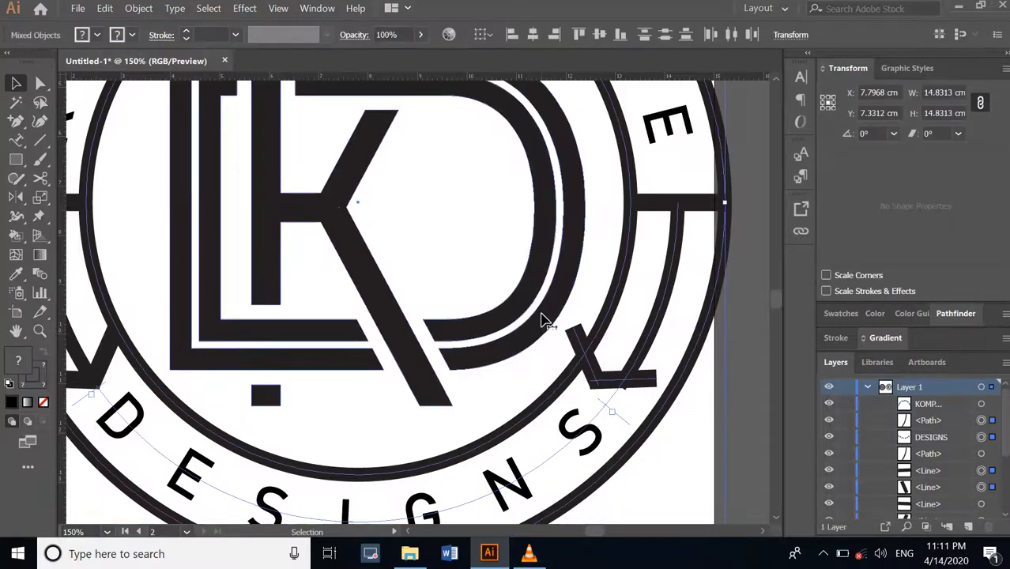
shift+click(693, 355)
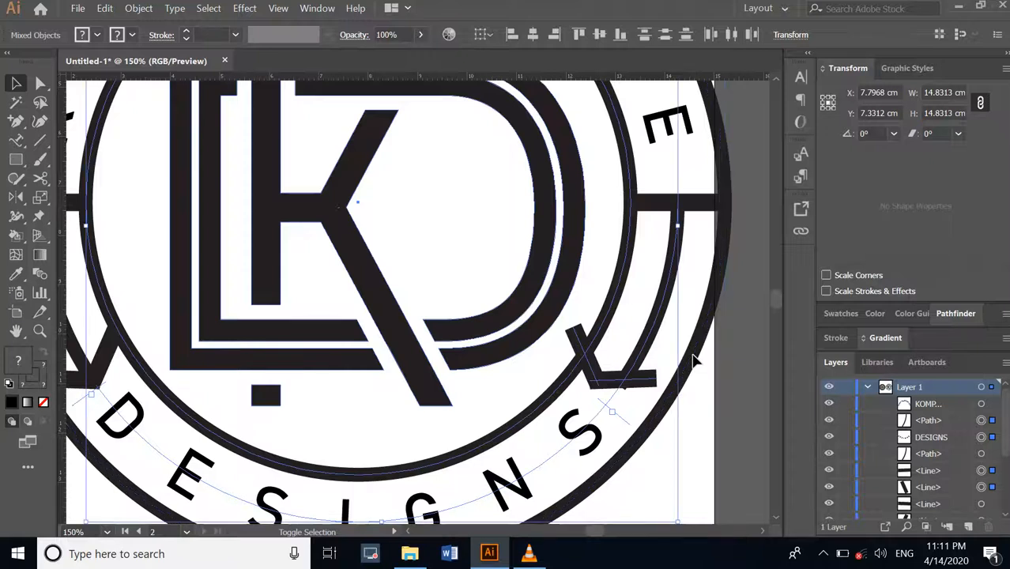
shift+click(604, 321)
shift+click(658, 324)
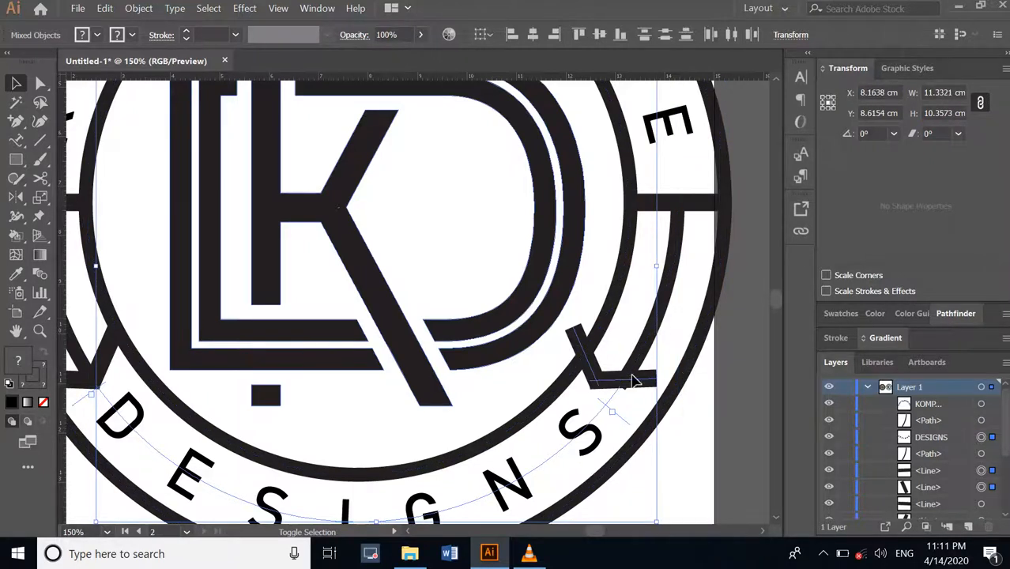
shift+click(584, 437)
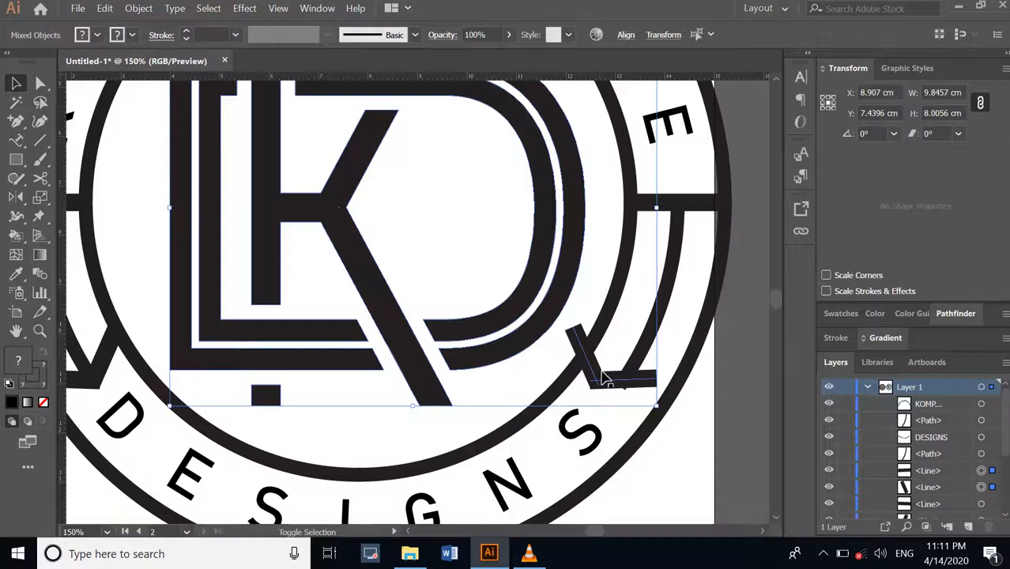
shift+click(561, 281)
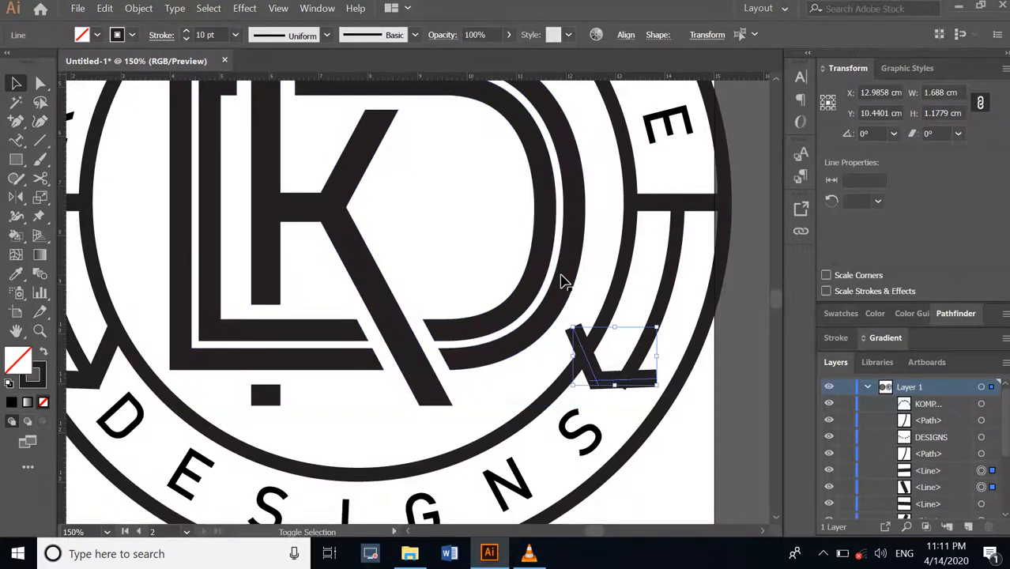
shift+click(605, 380)
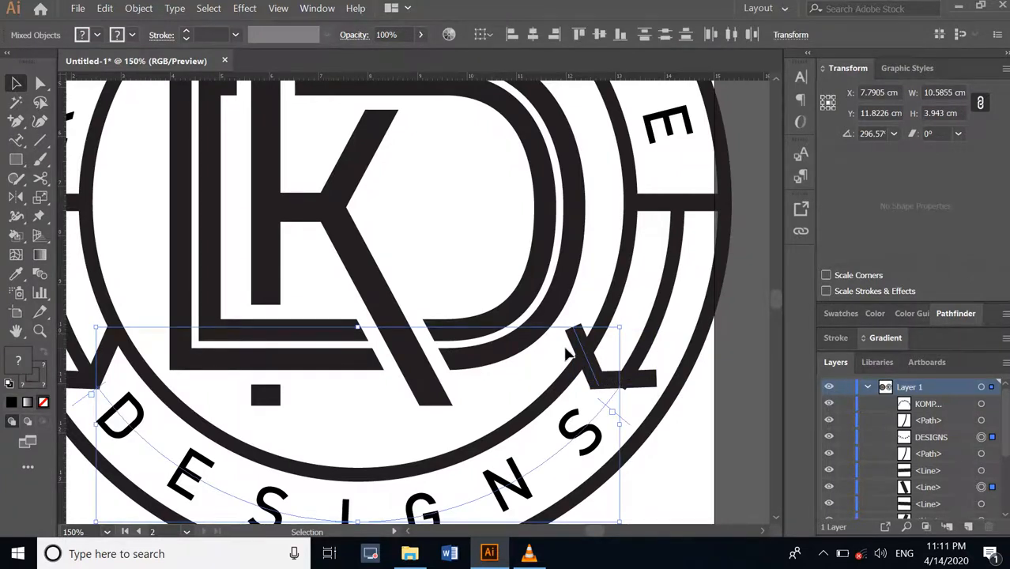
Select only the mirrored slanted and bottom lines and move them about 0.48 cm right and 0.15 cm down onto the right ribbon's lower end
drag(558, 352, 631, 395)
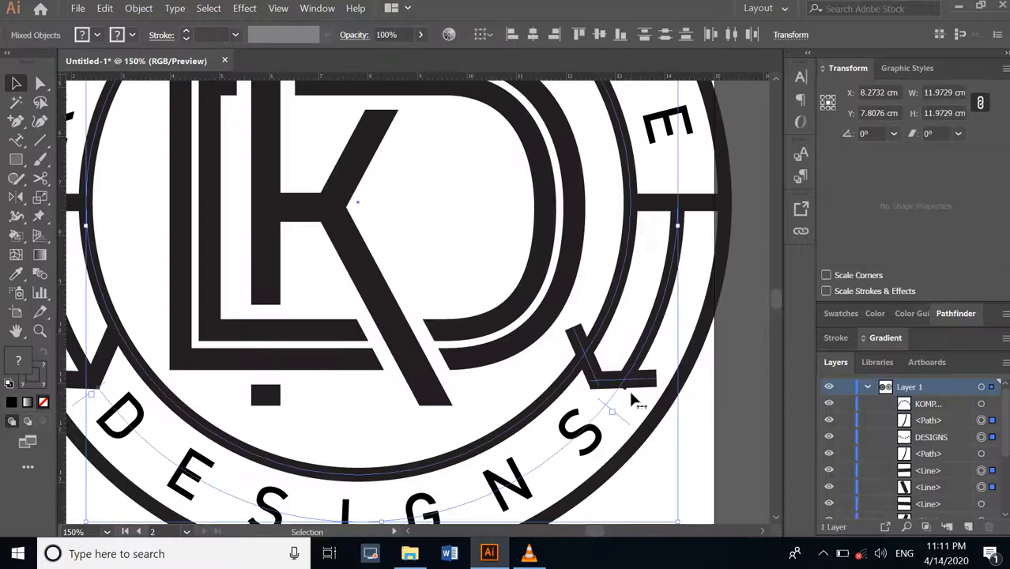
shift+click(610, 308)
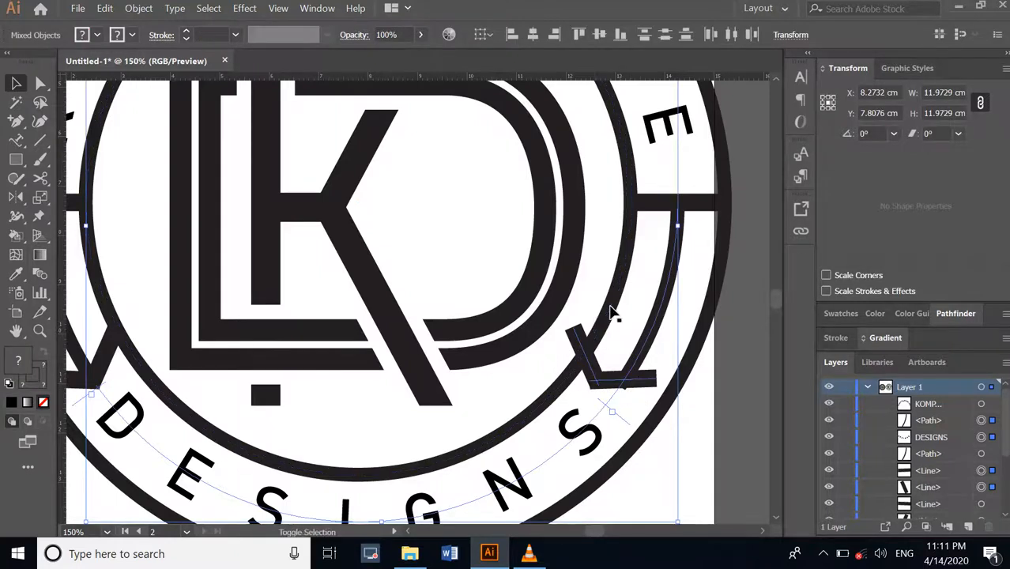
shift+click(595, 434)
shift+click(660, 332)
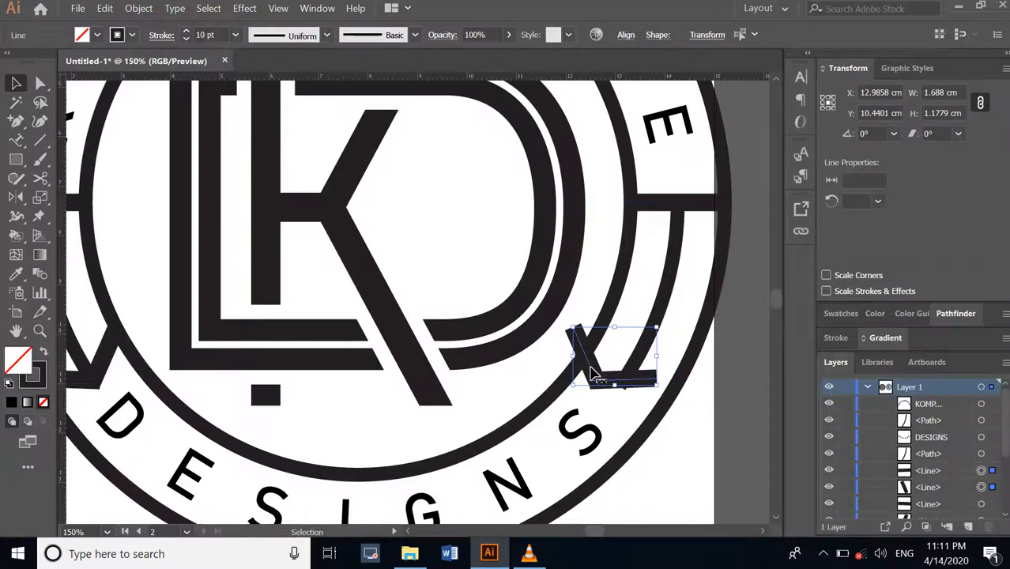
drag(592, 373, 644, 390)
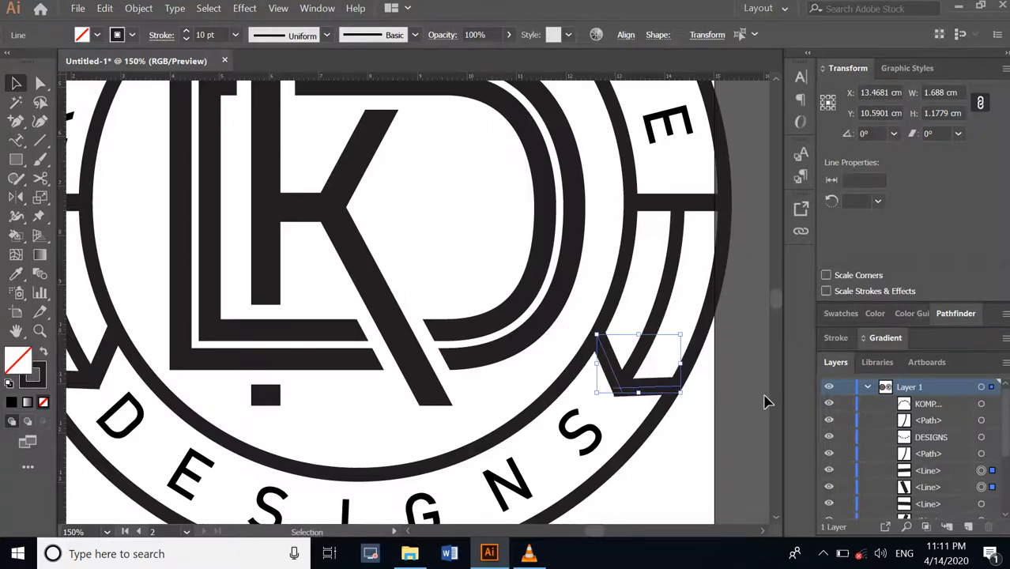
click(725, 409)
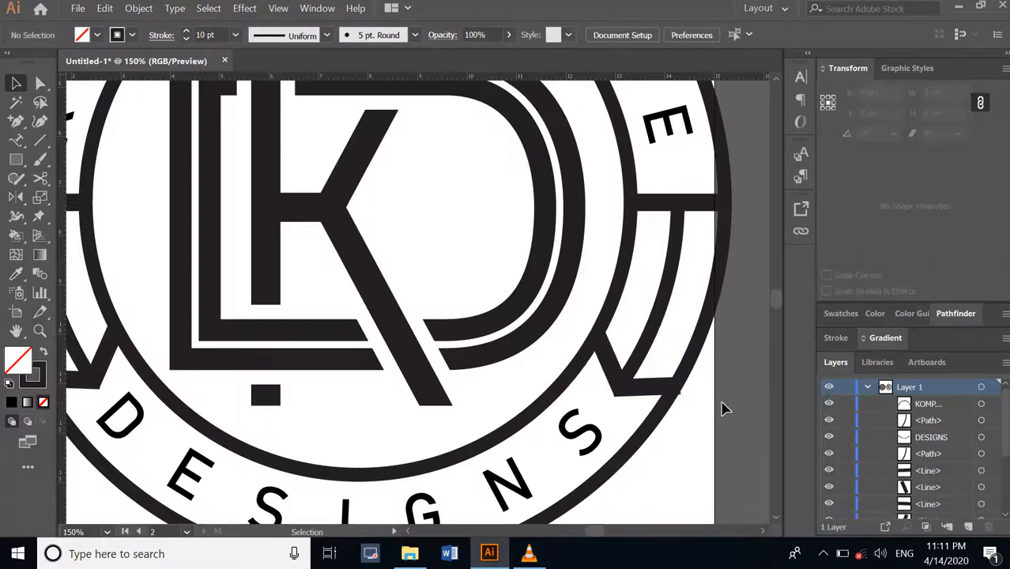
Nudge the right ribbon's slanted and bottom lines about 0.04 cm left so the bottom line ends within the outer ring
scroll(725, 409, down, 3)
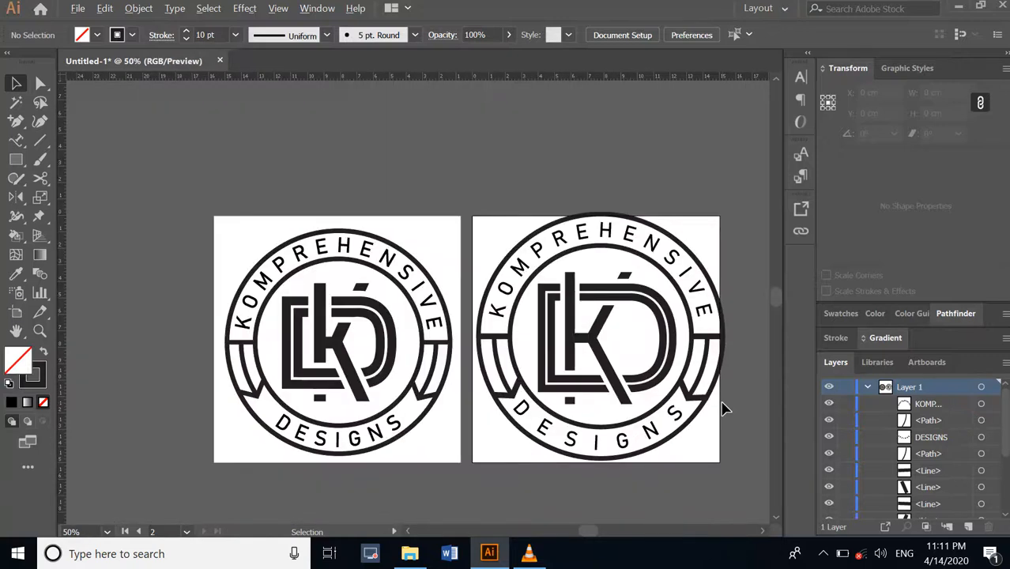
scroll(725, 409, up, 4)
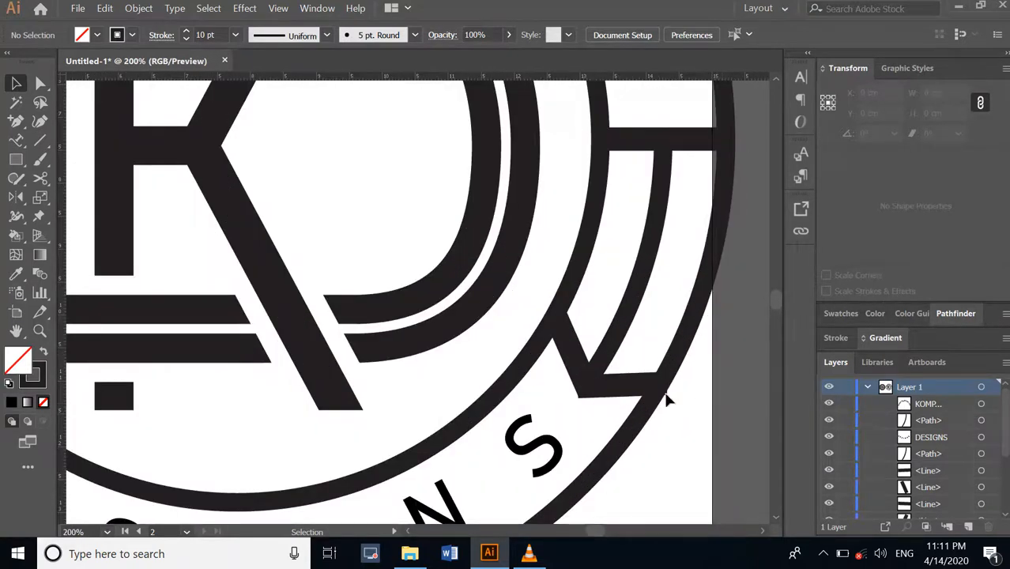
click(633, 389)
click(647, 374)
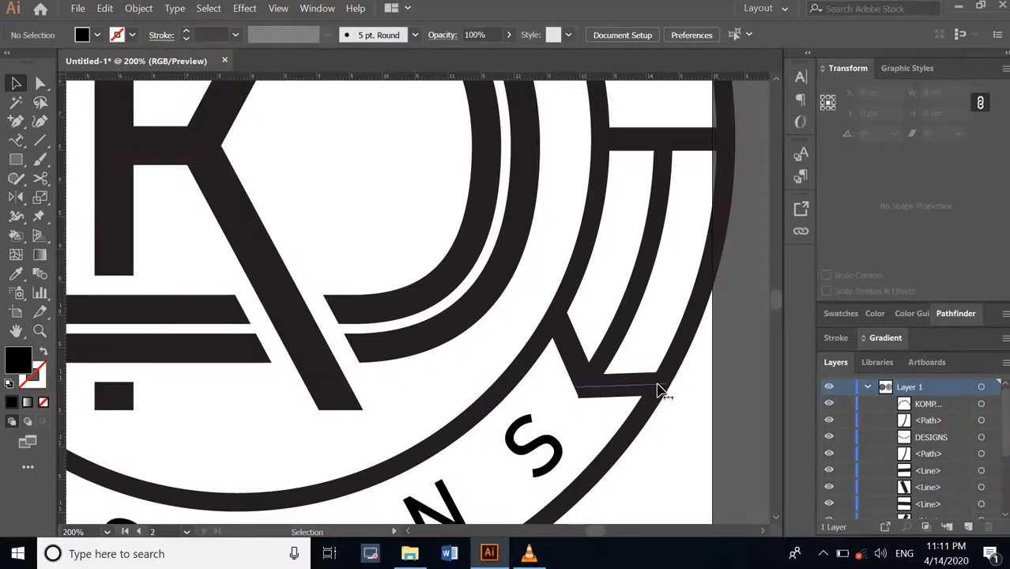
click(659, 388)
shift+click(568, 348)
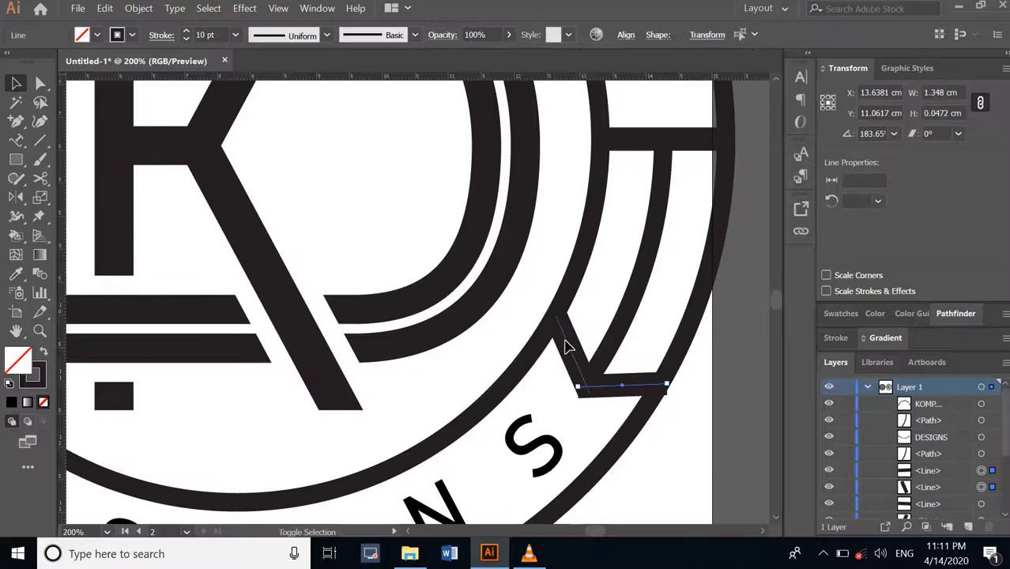
key(Left)
key(Left)
key(Left)
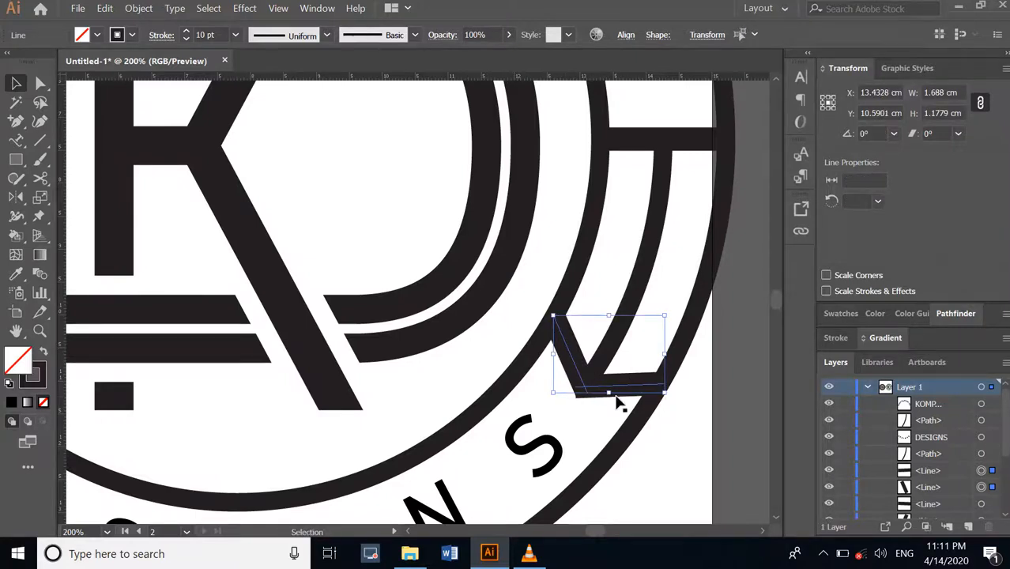
key(Right)
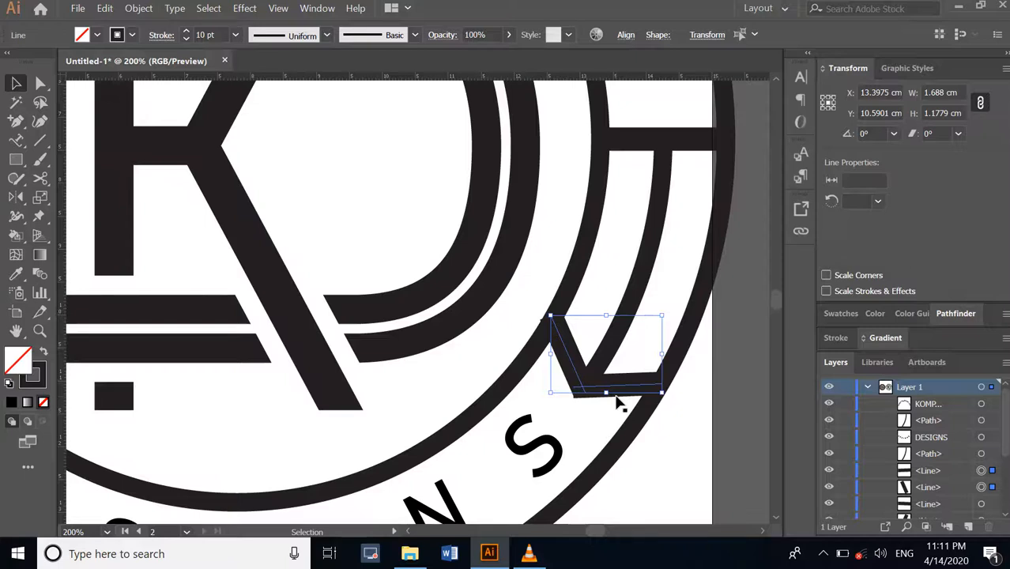
click(703, 402)
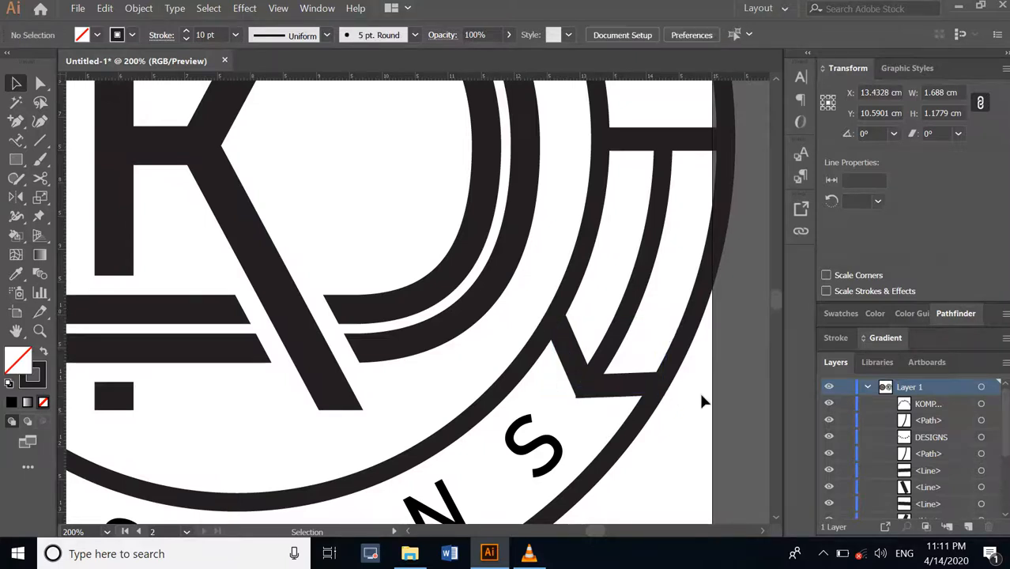
scroll(642, 399, down, 1)
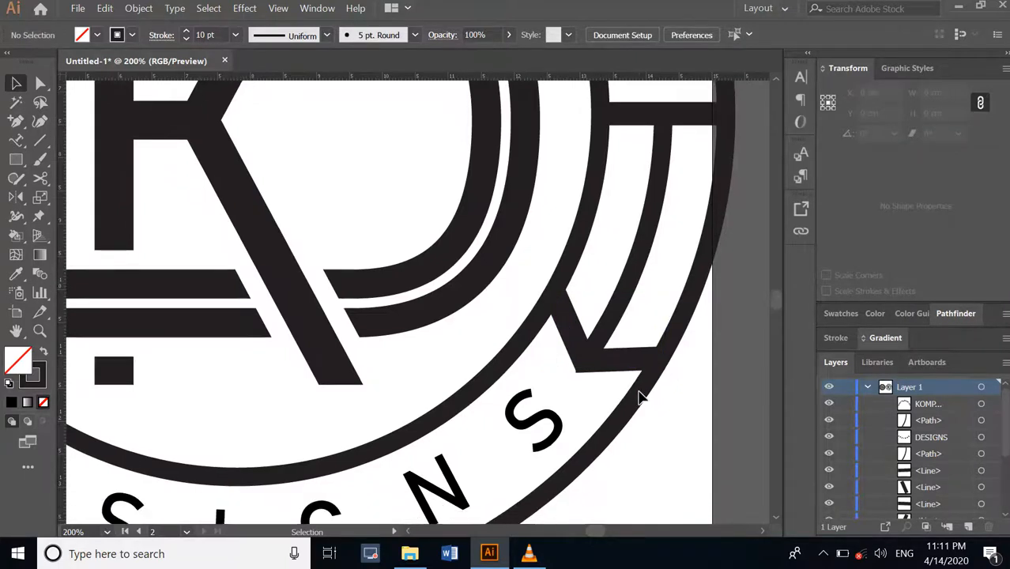
Try to align all objects of the badge on the second artboard to their horizontal centre
scroll(641, 399, down, 3)
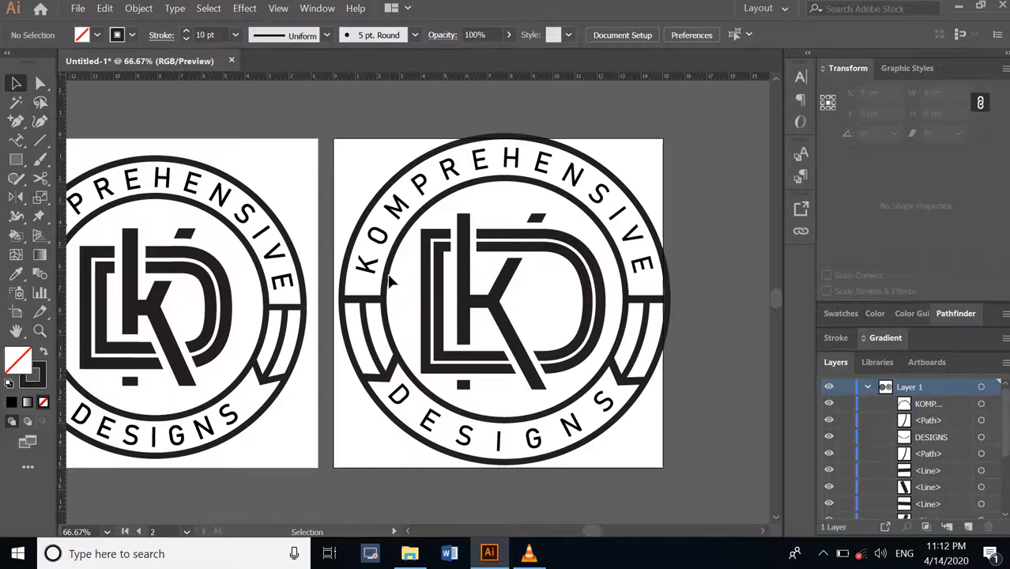
drag(721, 500, 321, 118)
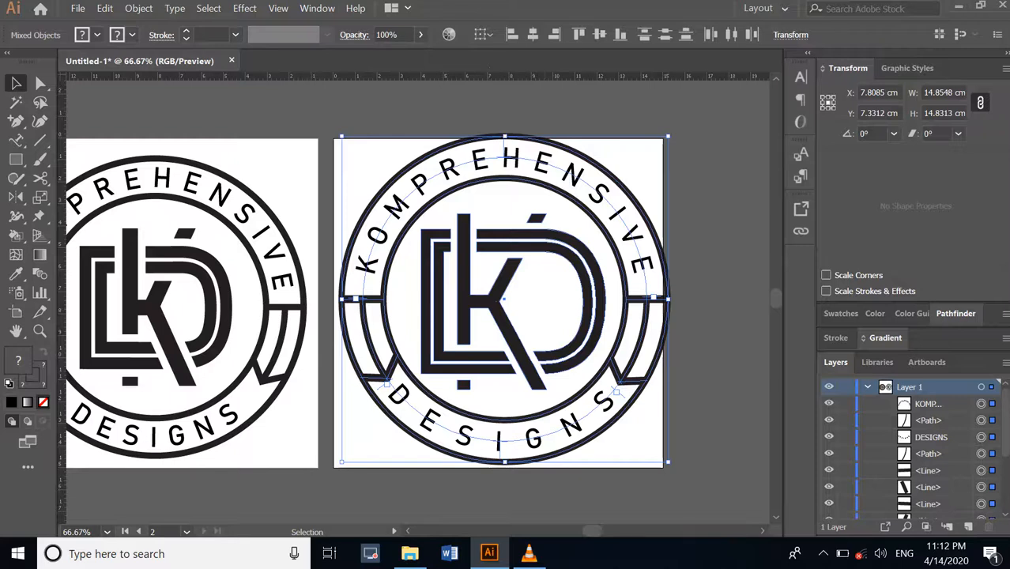
click(533, 34)
click(731, 236)
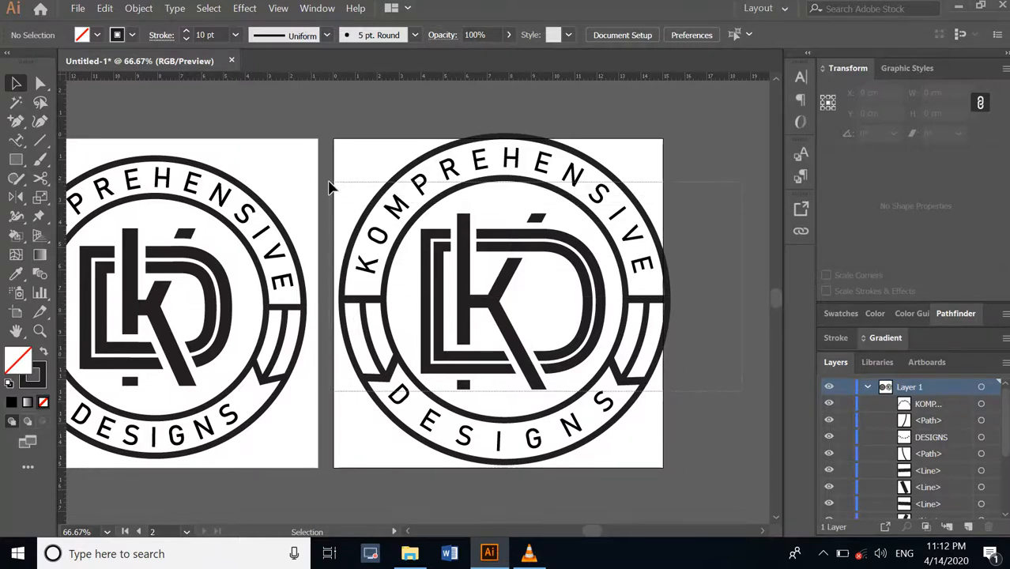
Select the badge's two circles and all ribbon lines, leaving out the DESIGNS and KOMPREHENSIVE lettering and the KD monogram
drag(330, 187, 643, 316)
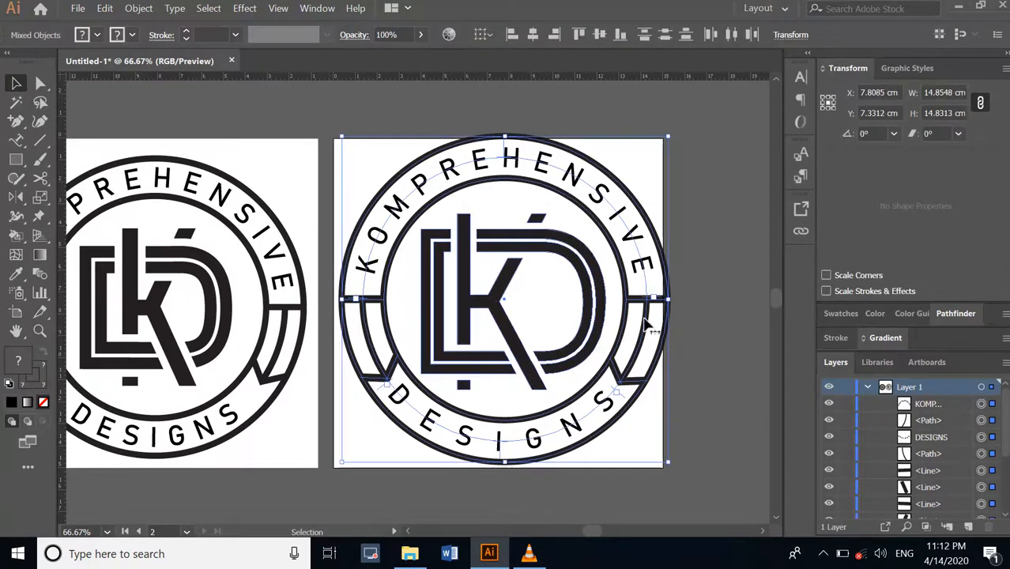
shift+click(577, 424)
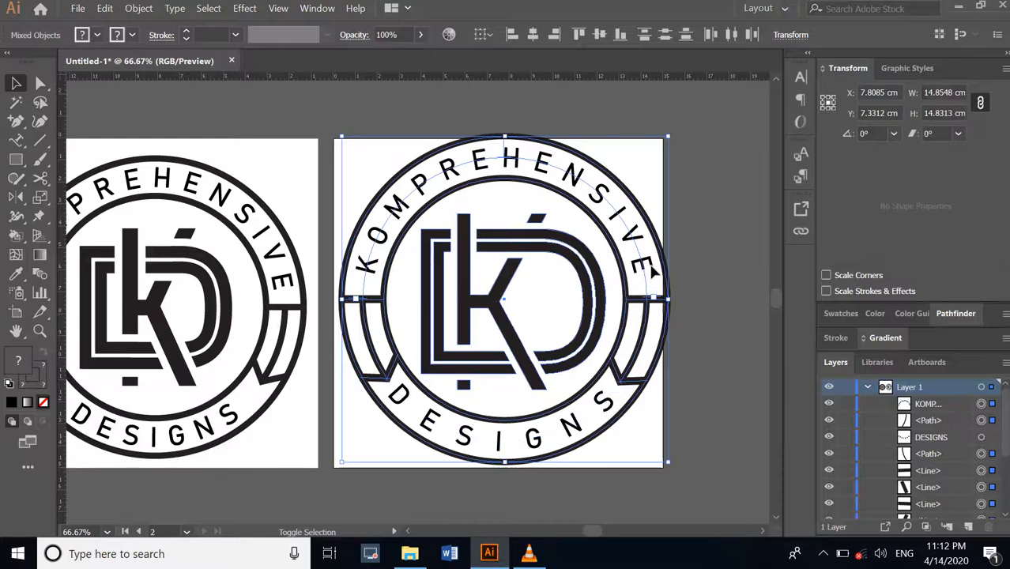
shift+click(653, 272)
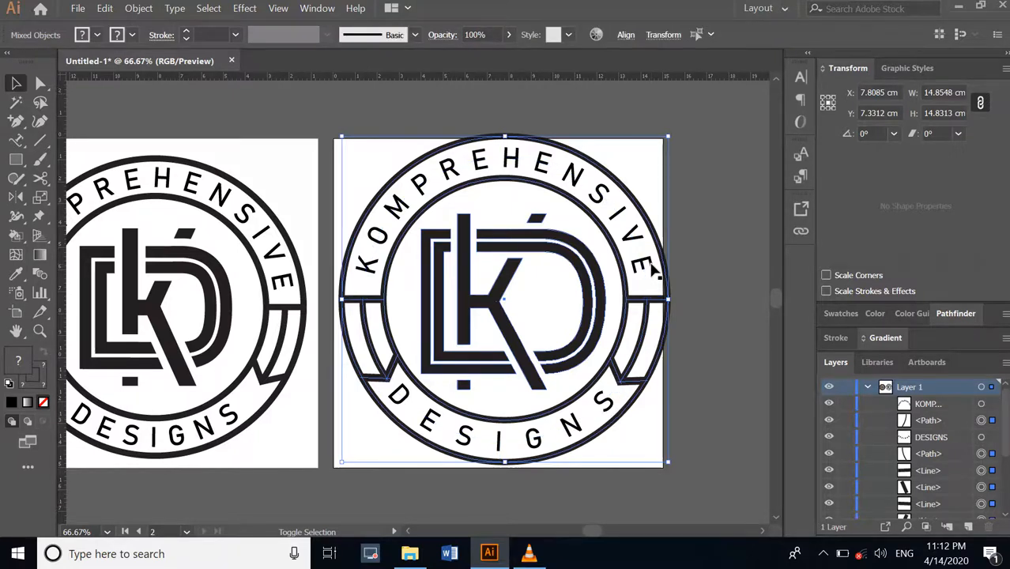
shift+click(580, 269)
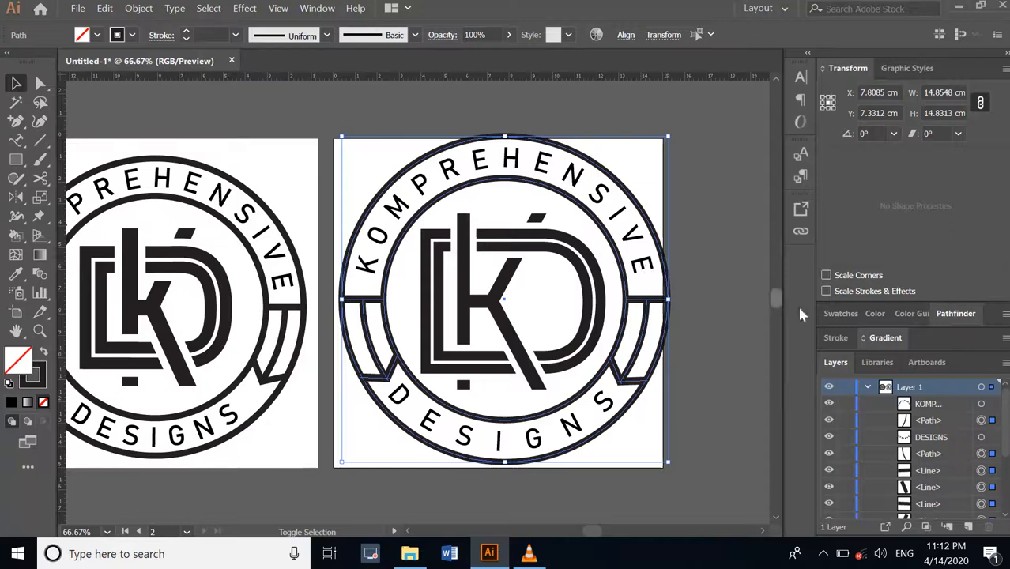
Try to combine the selected circles and ribbon lines with the Unite shape mode
click(941, 314)
click(831, 357)
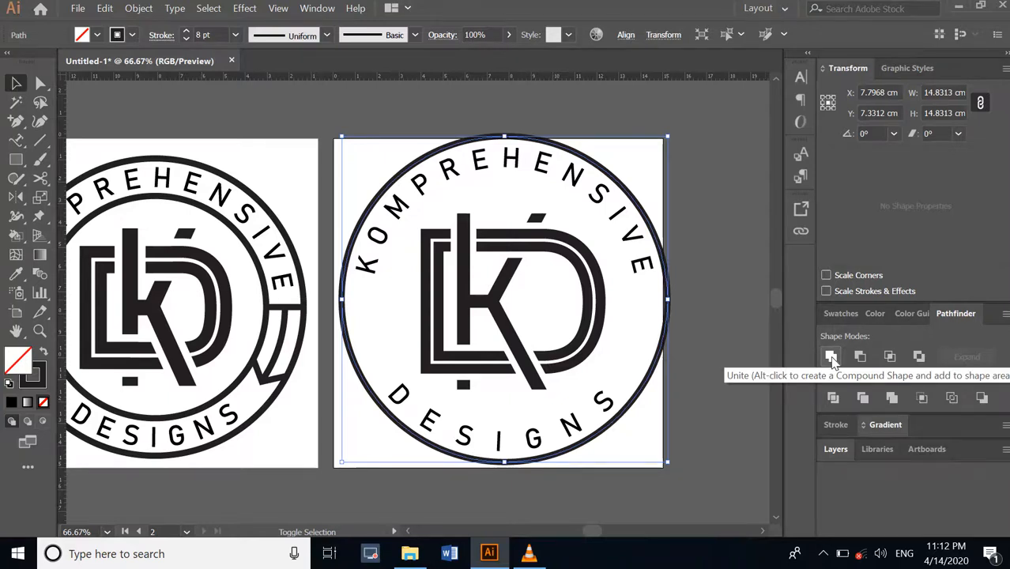
key(ctrl+z)
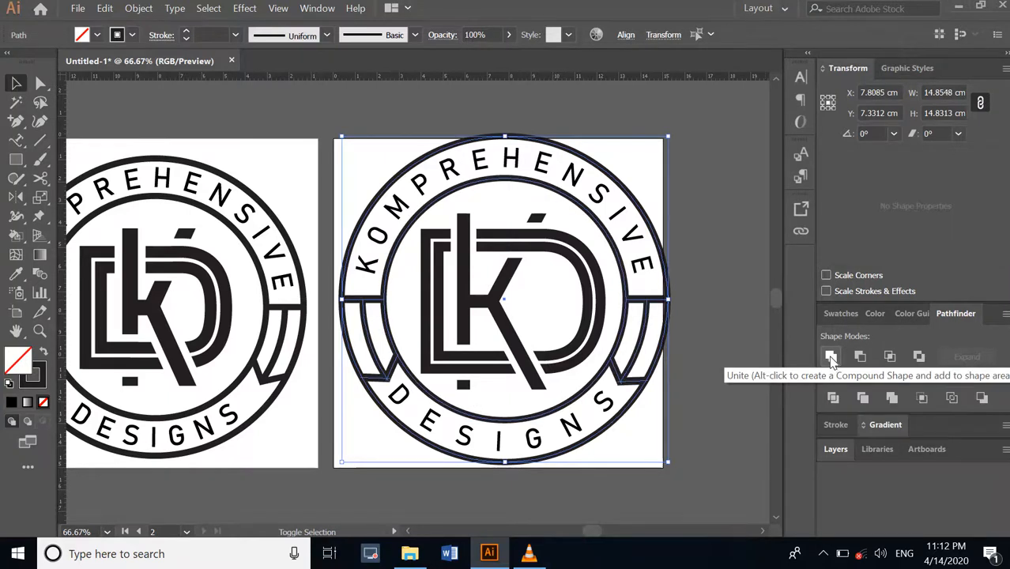
Add the KOMPREHENSIVE and DESIGNS lettering to the selected circles and ribbon lines and group them all
shift+click(604, 210)
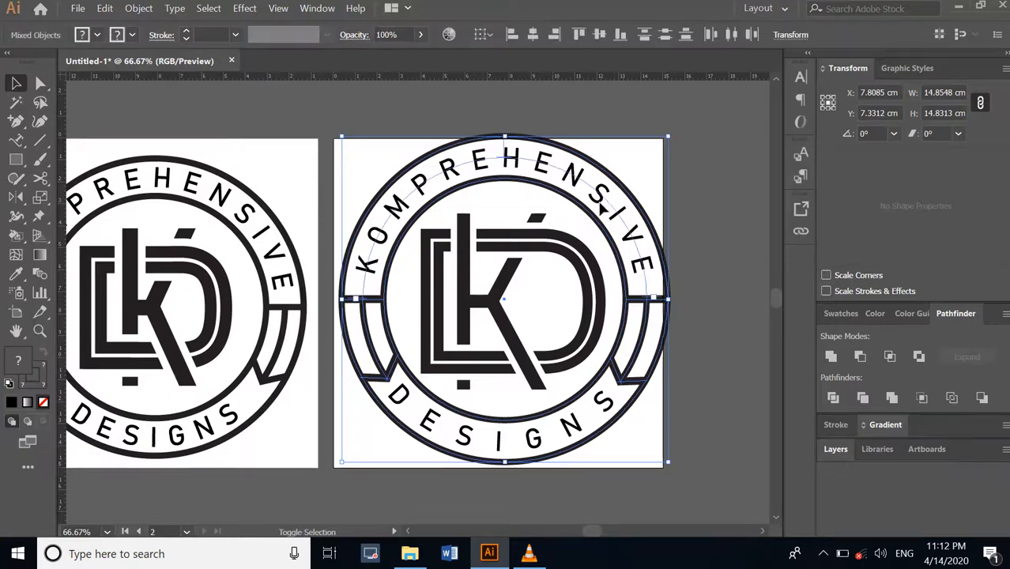
shift+click(609, 405)
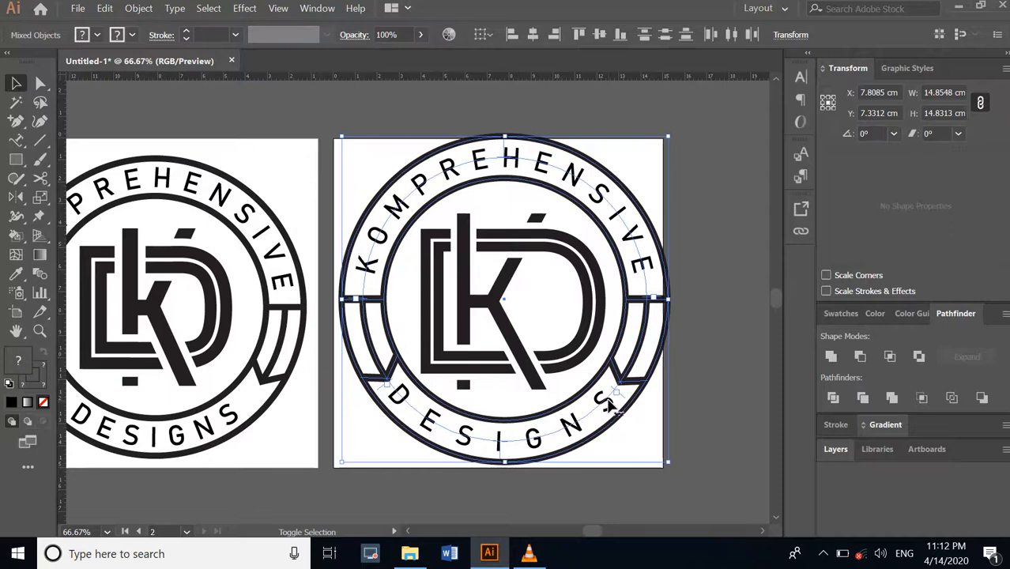
right_click(609, 403)
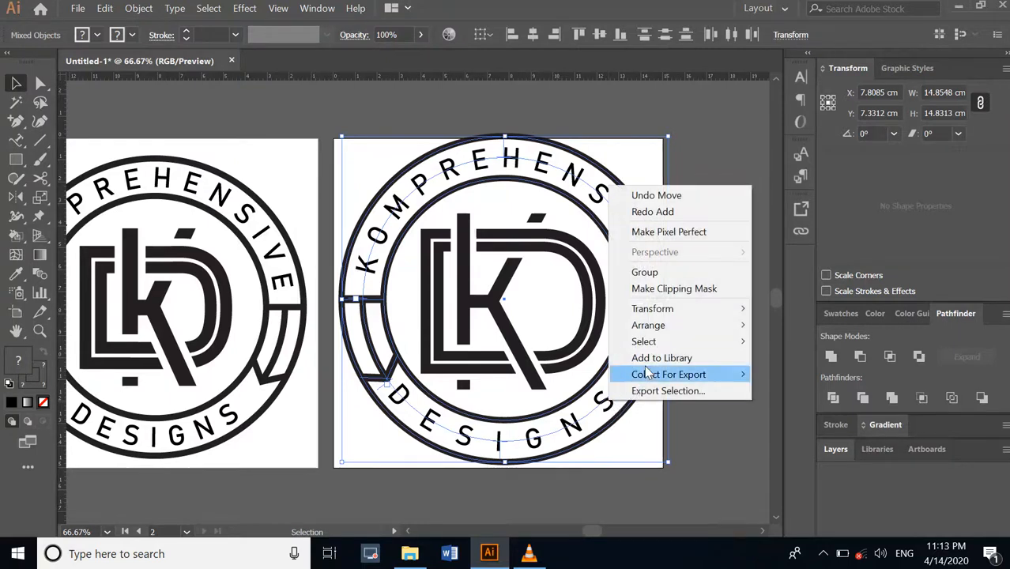
click(654, 272)
click(700, 283)
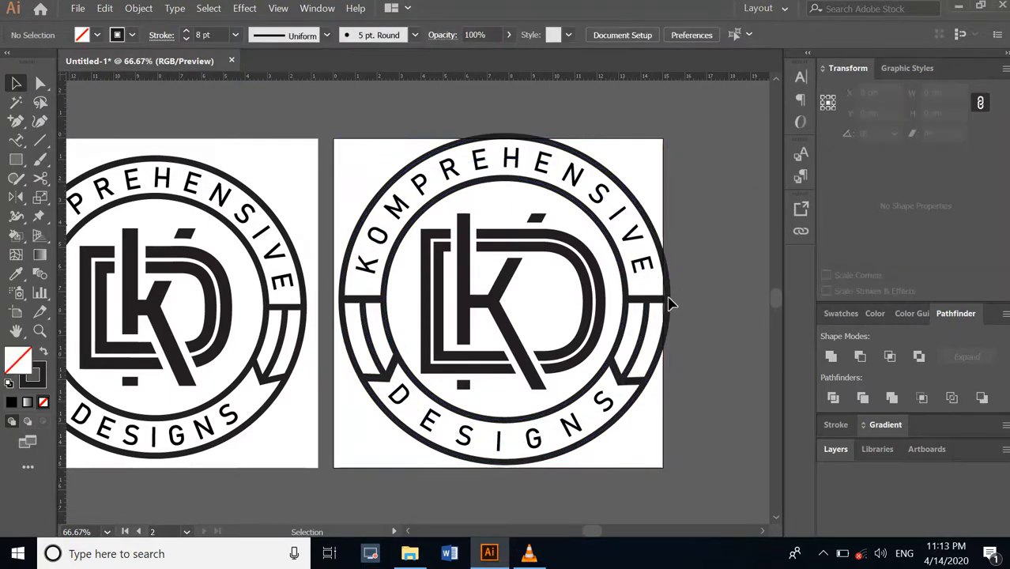
Align the badge group and the KD monogram to each other's horizontal and vertical centres
click(652, 310)
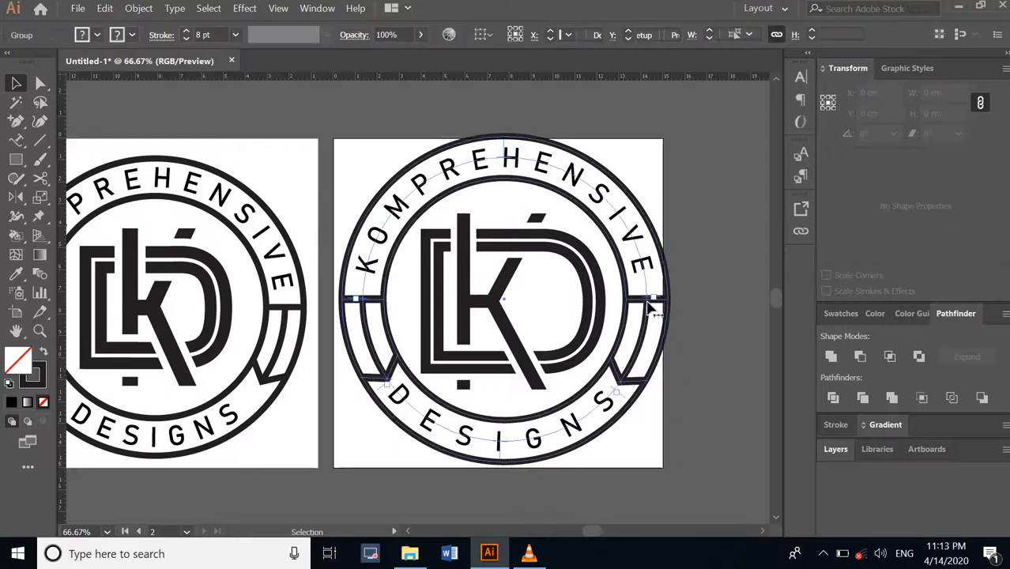
shift+click(588, 295)
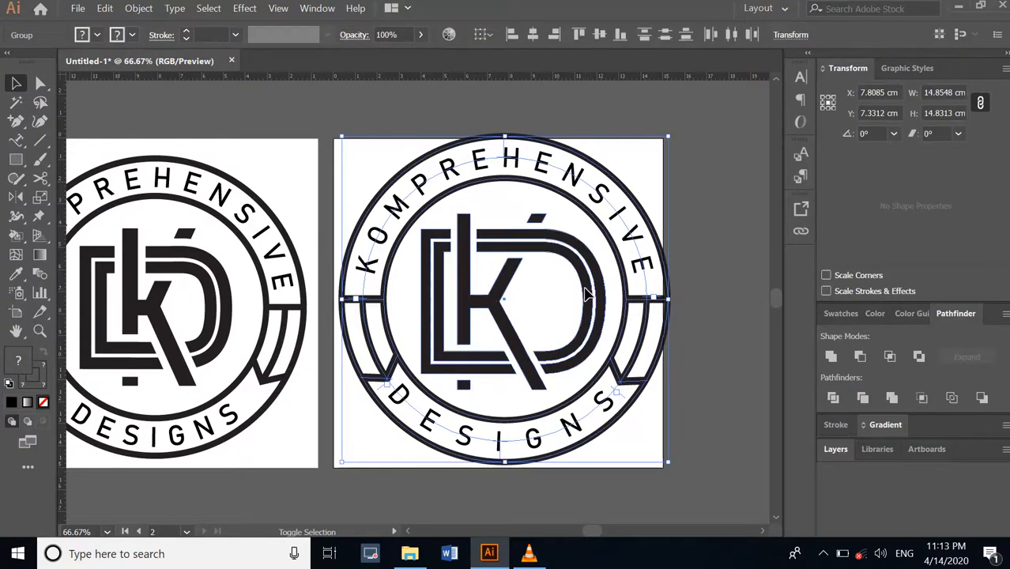
click(533, 35)
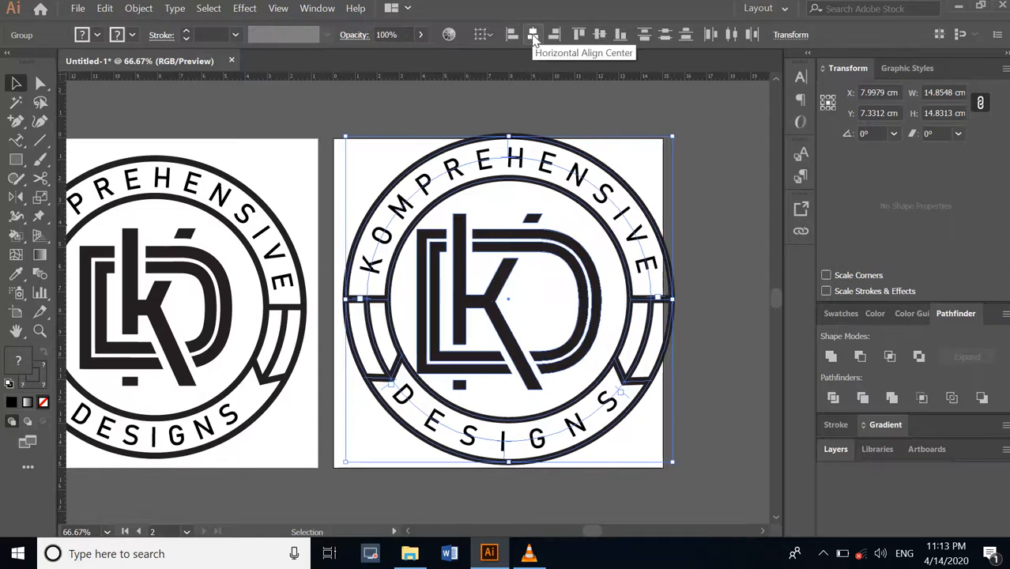
click(665, 40)
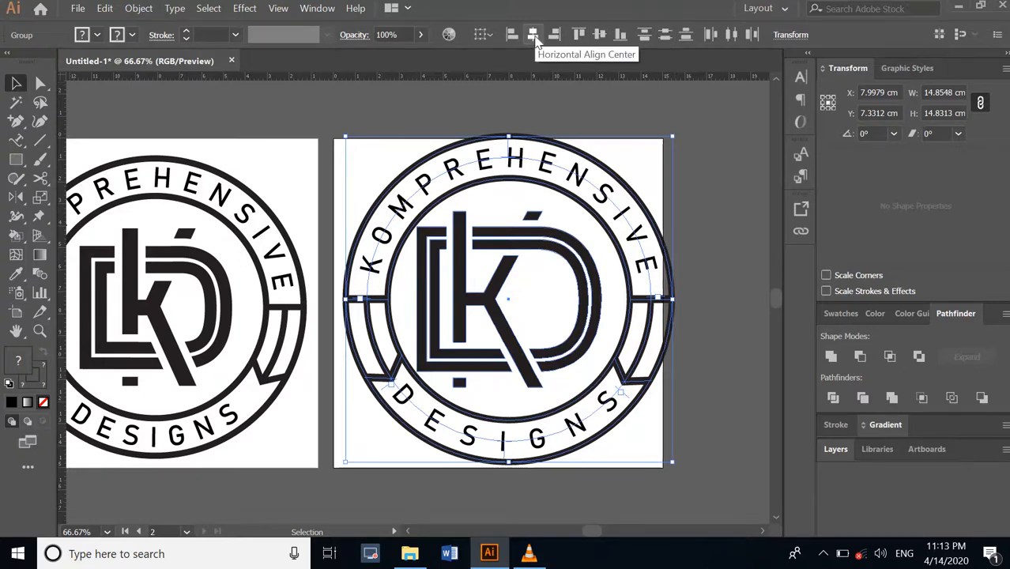
click(602, 38)
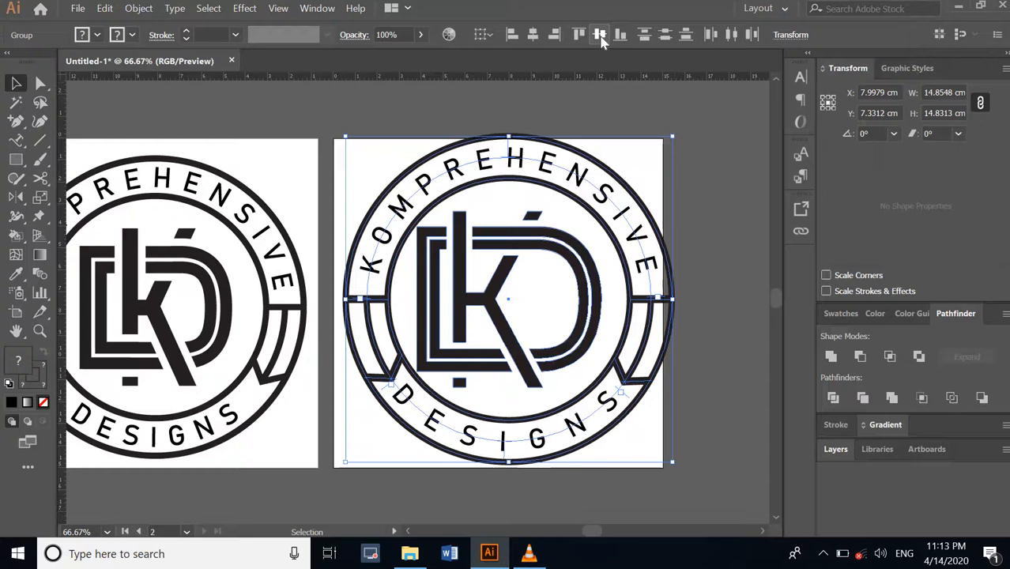
click(706, 186)
Nudge the KD monogram about 0.42 cm to the right inside the inner ring
click(593, 267)
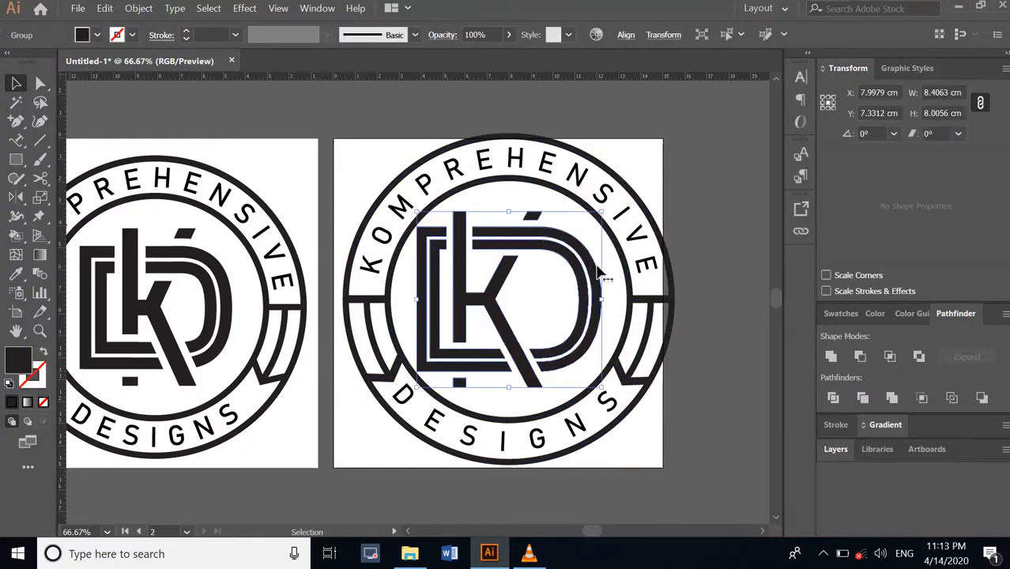
key(Right)
key(Right)
key(Right)
key(Right)
key(Right)
key(Right)
key(Right)
key(Right)
key(Right)
key(Right)
key(Right)
key(Right)
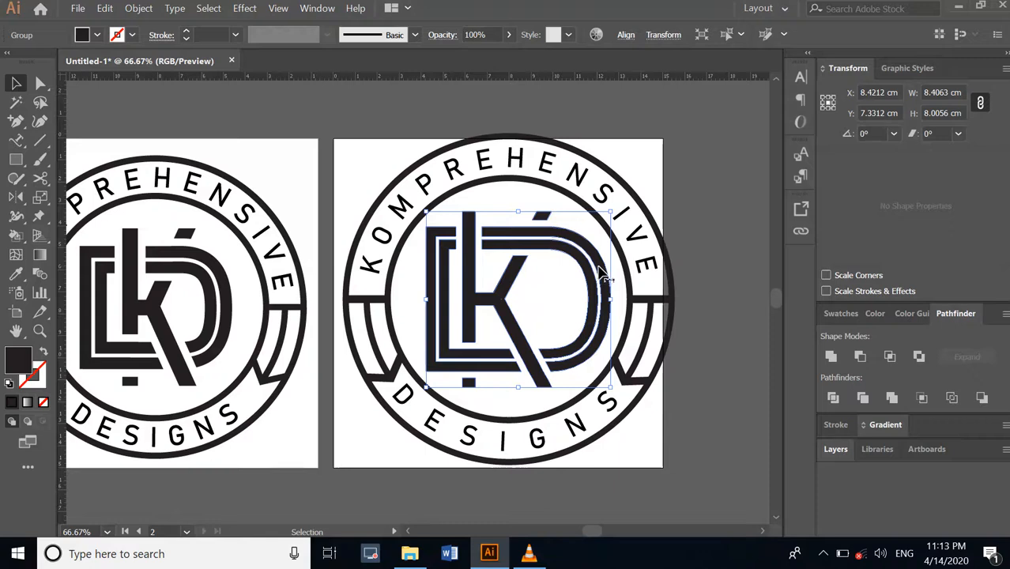
click(720, 289)
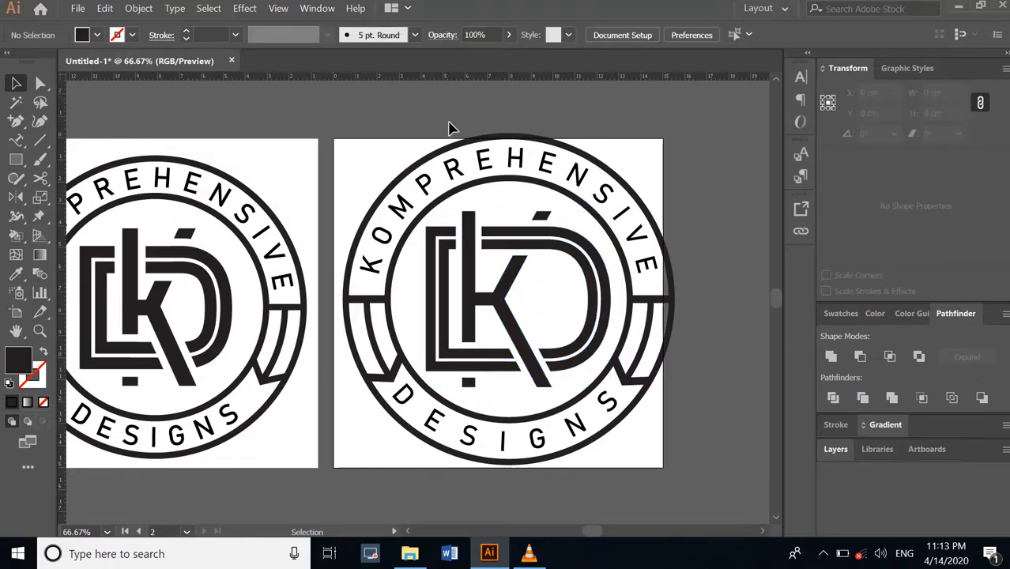
Group the KD monogram with the surrounding badge on the second artboard
drag(730, 495, 332, 114)
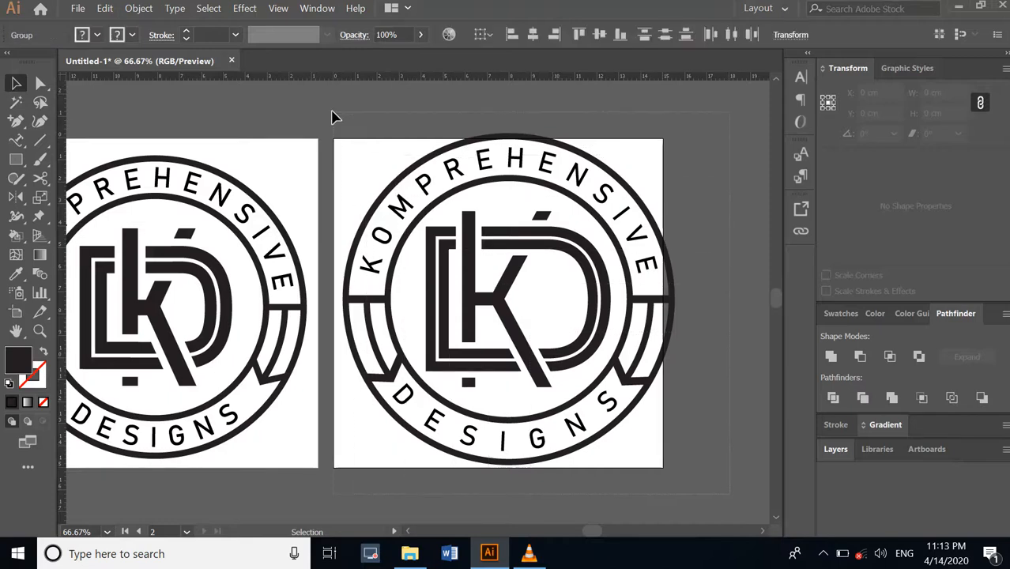
right_click(447, 155)
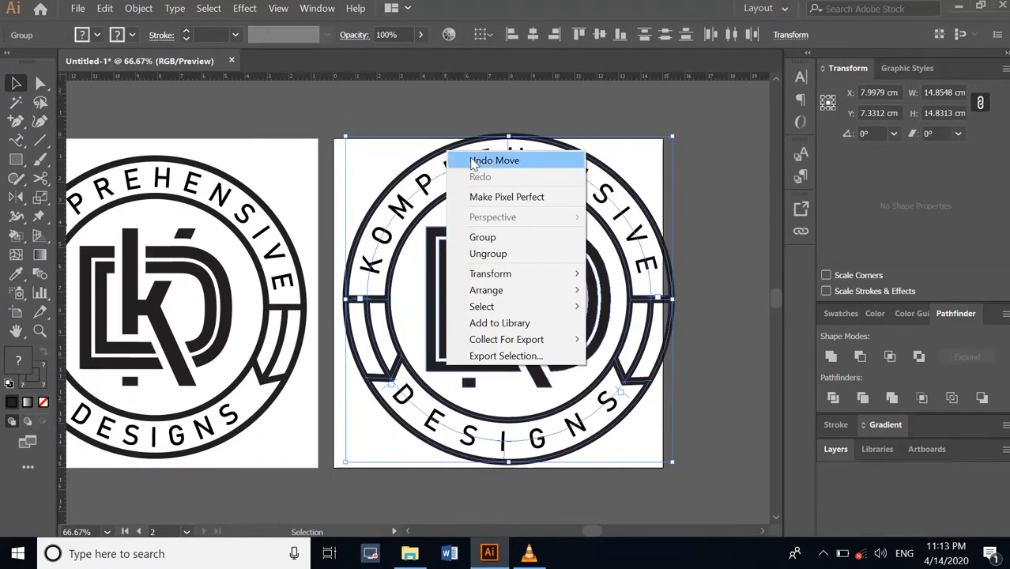
click(492, 238)
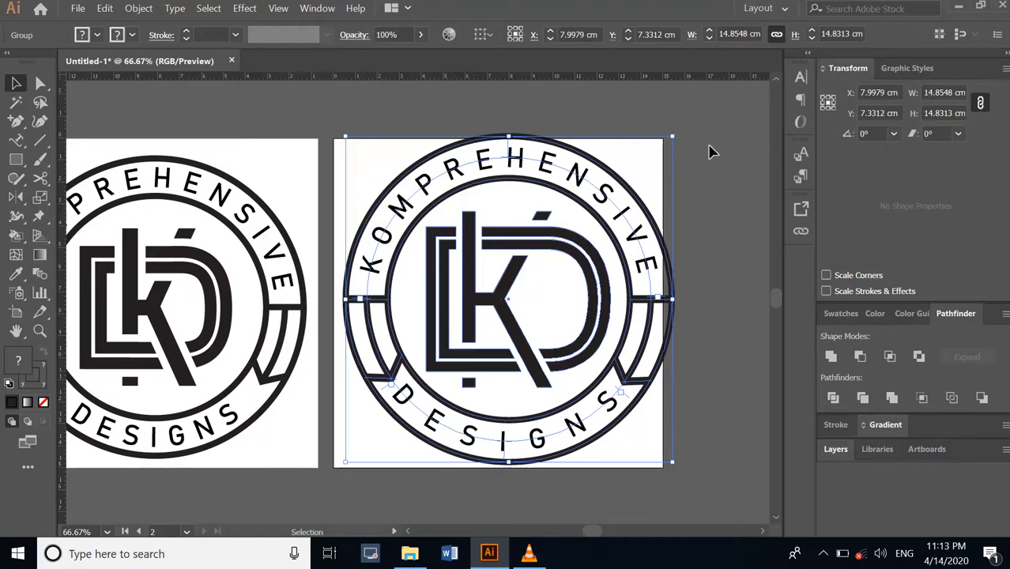
drag(673, 137, 621, 198)
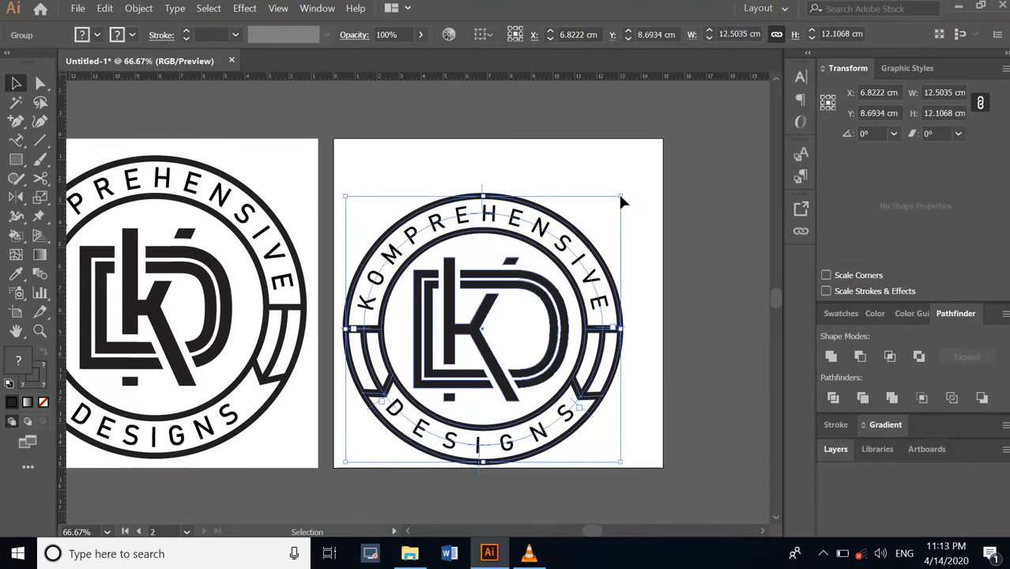
key(a)
key(ctrl+z)
key(ctrl+z)
key(v)
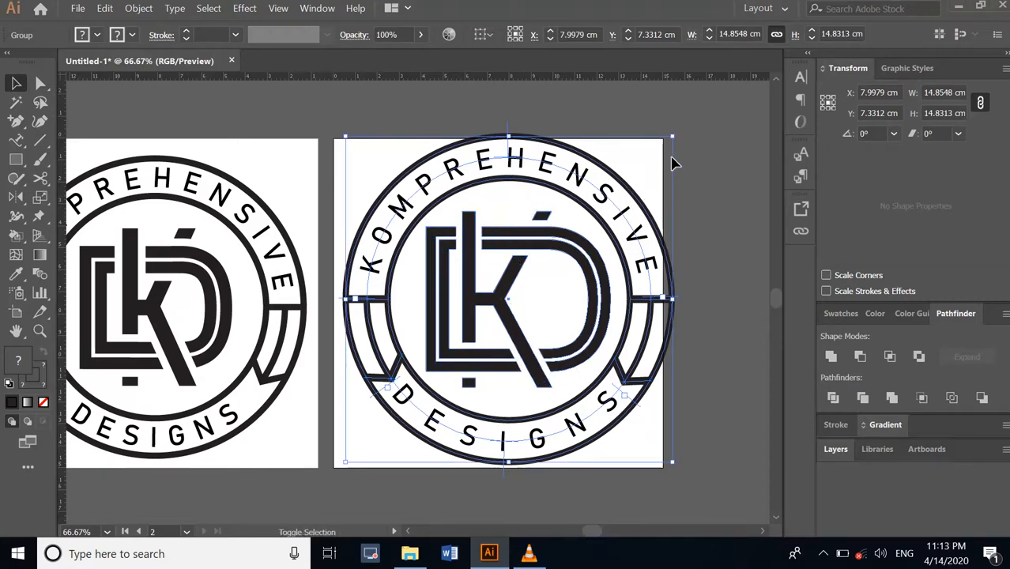
Scale the whole badge down to about 12.99 by 12.97 cm and move it to the middle of the second artboard
drag(672, 137, 631, 177)
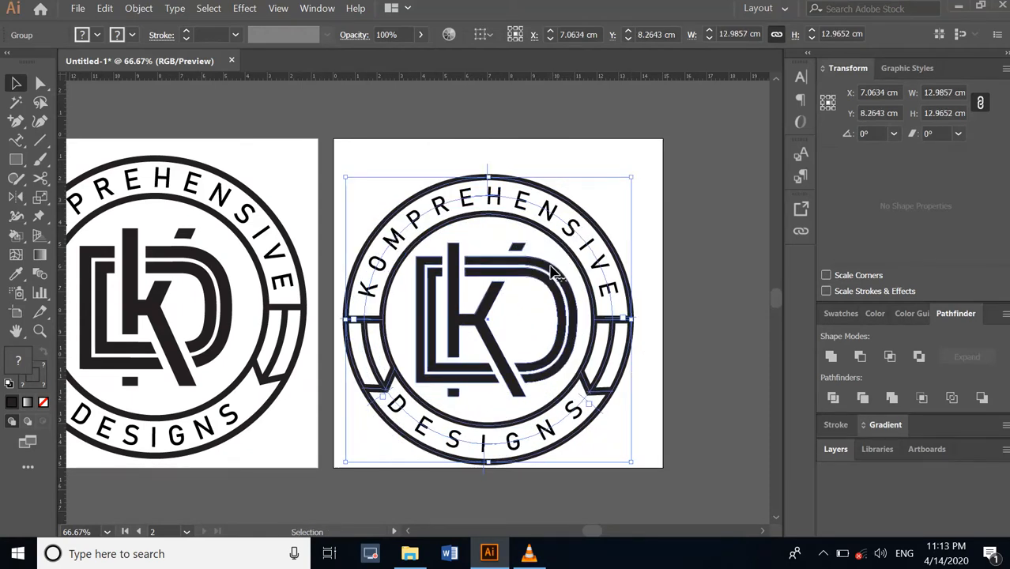
drag(551, 278, 565, 262)
click(698, 247)
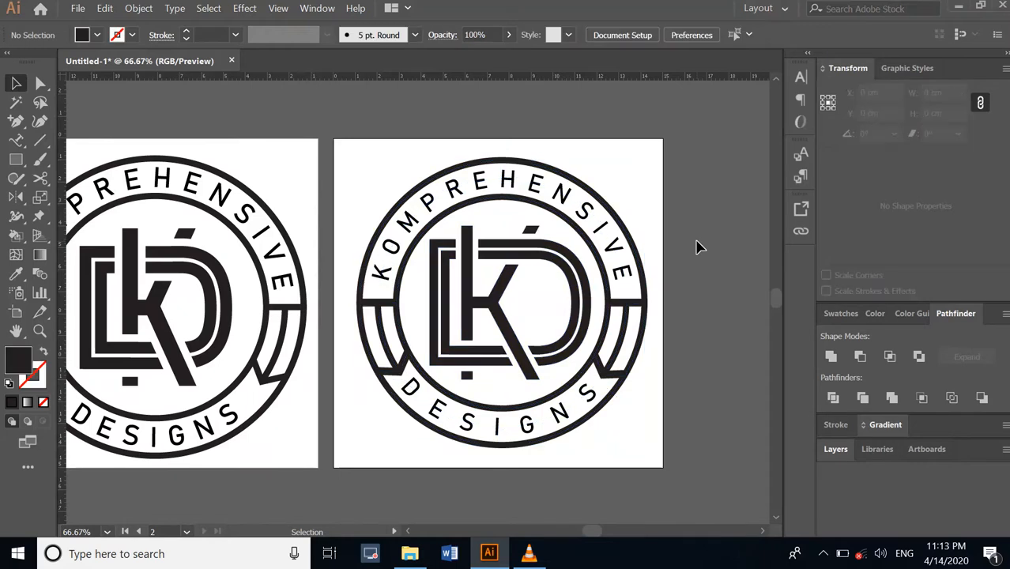